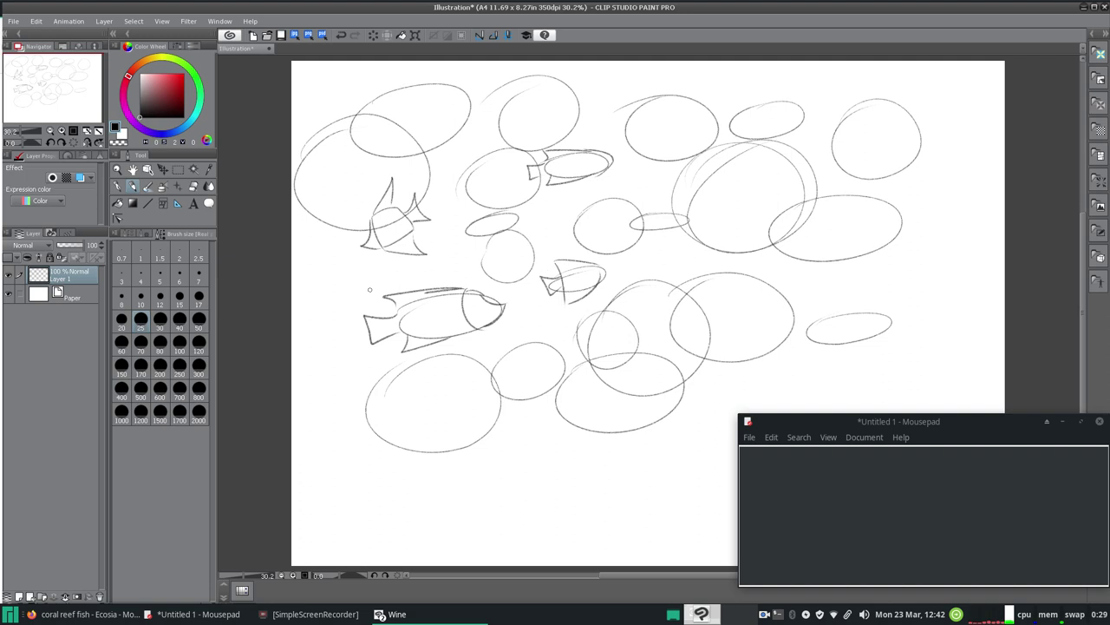
- Sketch more overlapping circles and ellipses in the gaps between the existing ones across the canvas's left and centre
left_click_drag(447, 174, 451, 171)
mouse_move(512, 120)
left_mouse_down()
mouse_move(441, 130)
mouse_move(521, 131)
mouse_move(626, 102)
left_mouse_up()
mouse_move(663, 158)
left_mouse_down()
mouse_move(626, 193)
mouse_move(646, 159)
left_mouse_up()
left_click_drag(559, 193, 543, 198)
mouse_move(673, 242)
left_mouse_down()
mouse_move(736, 248)
mouse_move(674, 245)
left_mouse_up()
mouse_move(529, 361)
left_mouse_down()
mouse_move(529, 326)
mouse_move(535, 356)
left_mouse_up()
left_click_drag(320, 274, 321, 275)
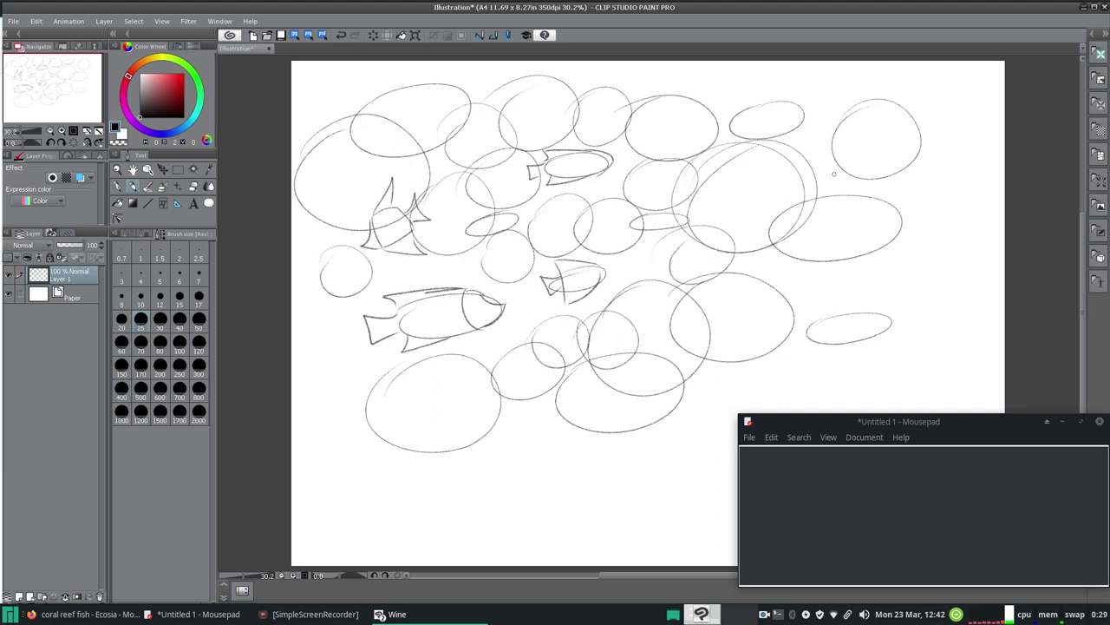
- Add four ellipses around the large circles in the right part of the drawing
left_click_drag(722, 103, 726, 102)
mouse_move(807, 155)
left_mouse_down()
mouse_move(759, 217)
mouse_move(785, 156)
left_mouse_up()
mouse_move(764, 254)
left_mouse_down()
mouse_move(789, 305)
mouse_move(775, 248)
left_mouse_up()
mouse_move(840, 279)
left_mouse_down()
mouse_move(821, 327)
mouse_move(829, 279)
left_mouse_up()
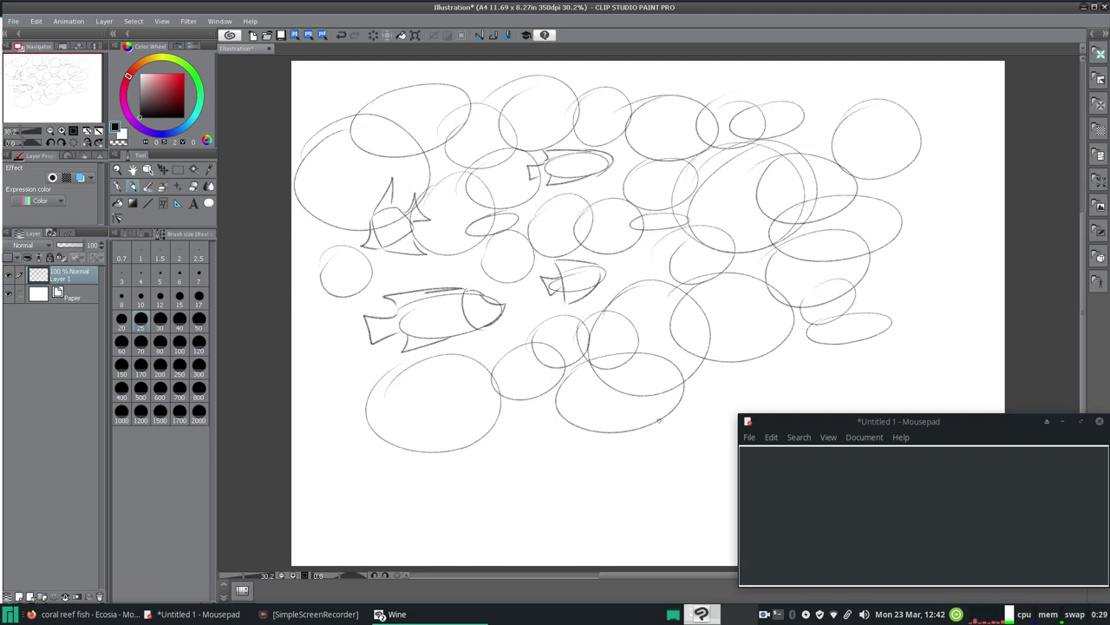
- Fill the empty areas along the canvas's lower half, upper edge and left side with overlapping circles and ellipses of varied sizes
mouse_move(685, 380)
left_mouse_down()
mouse_move(707, 431)
mouse_move(748, 398)
mouse_move(592, 468)
mouse_move(612, 500)
mouse_move(639, 479)
left_mouse_up()
mouse_move(624, 425)
left_mouse_down()
mouse_move(529, 459)
mouse_move(546, 429)
left_mouse_up()
mouse_move(620, 464)
left_mouse_down()
mouse_move(512, 533)
mouse_move(590, 443)
mouse_move(484, 432)
left_mouse_up()
mouse_move(296, 345)
left_mouse_down()
mouse_move(395, 394)
mouse_move(347, 338)
left_mouse_up()
mouse_move(380, 75)
left_mouse_down()
mouse_move(304, 117)
mouse_move(391, 78)
left_mouse_up()
mouse_move(476, 102)
left_mouse_down()
mouse_move(434, 87)
mouse_move(507, 108)
left_mouse_up()
left_click_drag(668, 108, 646, 76)
mouse_move(412, 464)
left_mouse_down()
mouse_move(425, 444)
mouse_move(412, 464)
left_mouse_up()
mouse_move(322, 451)
left_mouse_down()
mouse_move(316, 432)
mouse_move(314, 475)
left_mouse_up()
left_click_drag(560, 286, 491, 327)
mouse_move(340, 277)
left_mouse_down()
mouse_move(304, 293)
mouse_move(309, 322)
left_mouse_up()
left_click_drag(351, 207, 330, 241)
mouse_move(783, 77)
left_mouse_down()
mouse_move(844, 60)
mouse_move(800, 69)
left_mouse_up()
mouse_move(642, 62)
left_mouse_down()
mouse_move(581, 77)
mouse_move(612, 103)
left_mouse_up()
left_click_drag(805, 347, 794, 353)
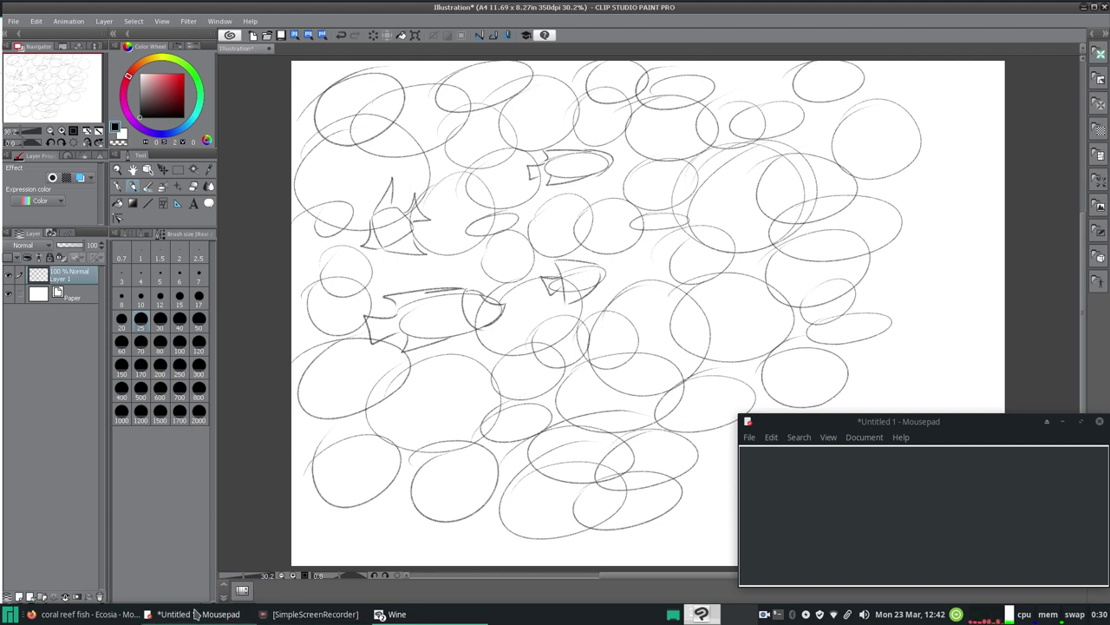
- Consult the coral reef fish photos in Firefox and sketch a spiky-finned fish around the small ellipse in the canvas's right part
left_click(84, 614)
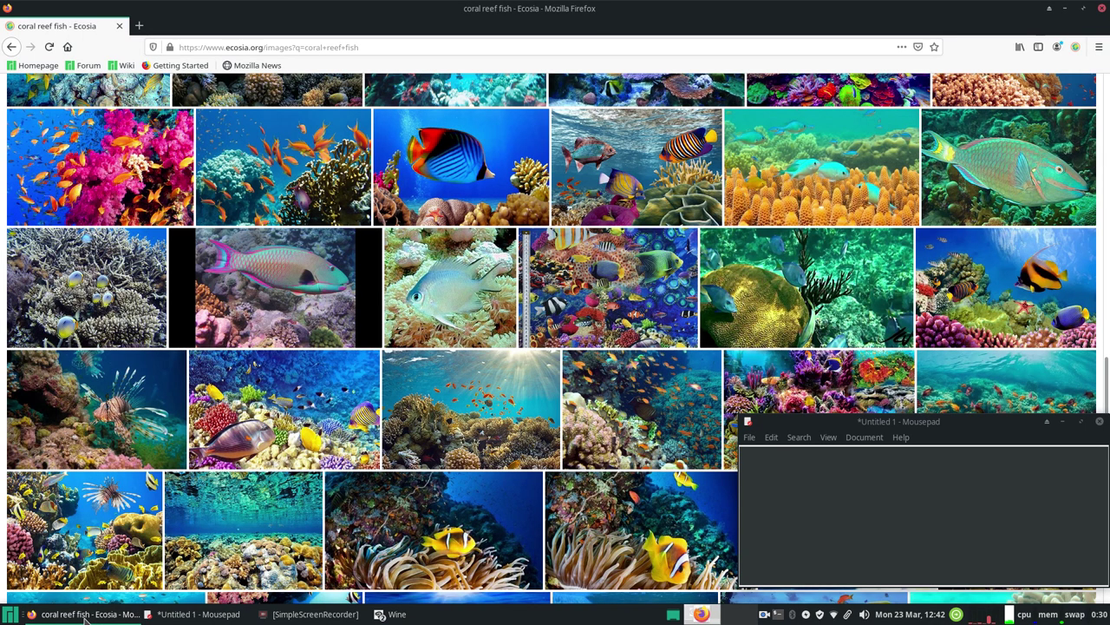
left_click(84, 614)
mouse_move(804, 299)
left_mouse_down()
mouse_move(782, 299)
mouse_move(831, 276)
left_mouse_up()
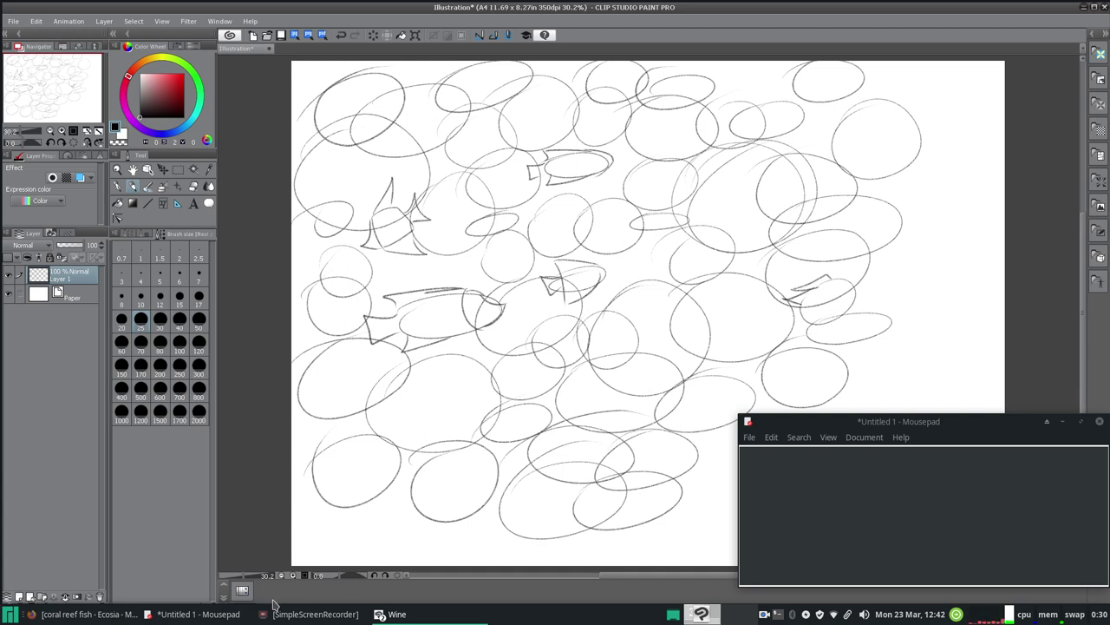
left_click(95, 615)
left_click(96, 616)
mouse_move(810, 316)
left_mouse_down()
mouse_move(844, 304)
mouse_move(779, 315)
mouse_move(798, 317)
mouse_move(793, 333)
mouse_move(817, 314)
left_mouse_up()
mouse_move(835, 278)
left_mouse_down()
mouse_move(863, 281)
mouse_move(834, 277)
mouse_move(855, 291)
mouse_move(851, 302)
mouse_move(820, 300)
mouse_move(833, 307)
mouse_move(824, 302)
mouse_move(856, 285)
left_mouse_up()
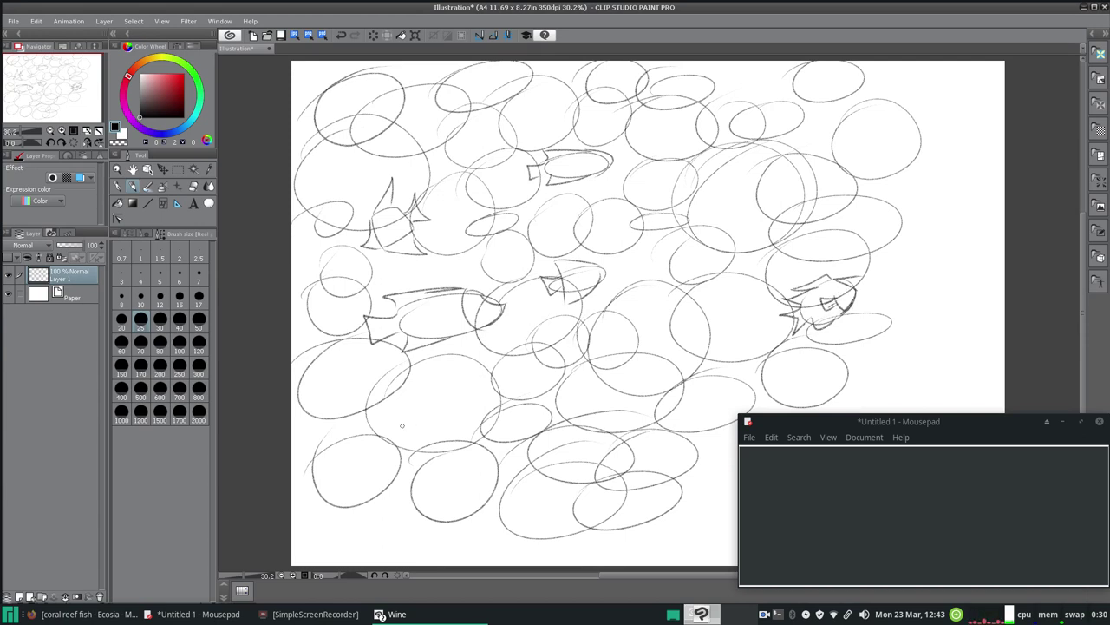
- Sketch the face, eye and rayed pectoral fin of a large fish on the big lower-left circle
mouse_move(366, 413)
left_mouse_down()
mouse_move(386, 437)
mouse_move(397, 405)
mouse_move(394, 428)
mouse_move(370, 407)
mouse_move(361, 417)
mouse_move(393, 376)
mouse_move(379, 388)
mouse_move(391, 401)
mouse_move(425, 394)
mouse_move(440, 416)
mouse_move(445, 386)
left_mouse_up()
mouse_move(405, 420)
left_mouse_down()
mouse_move(434, 425)
mouse_move(442, 402)
left_mouse_up()
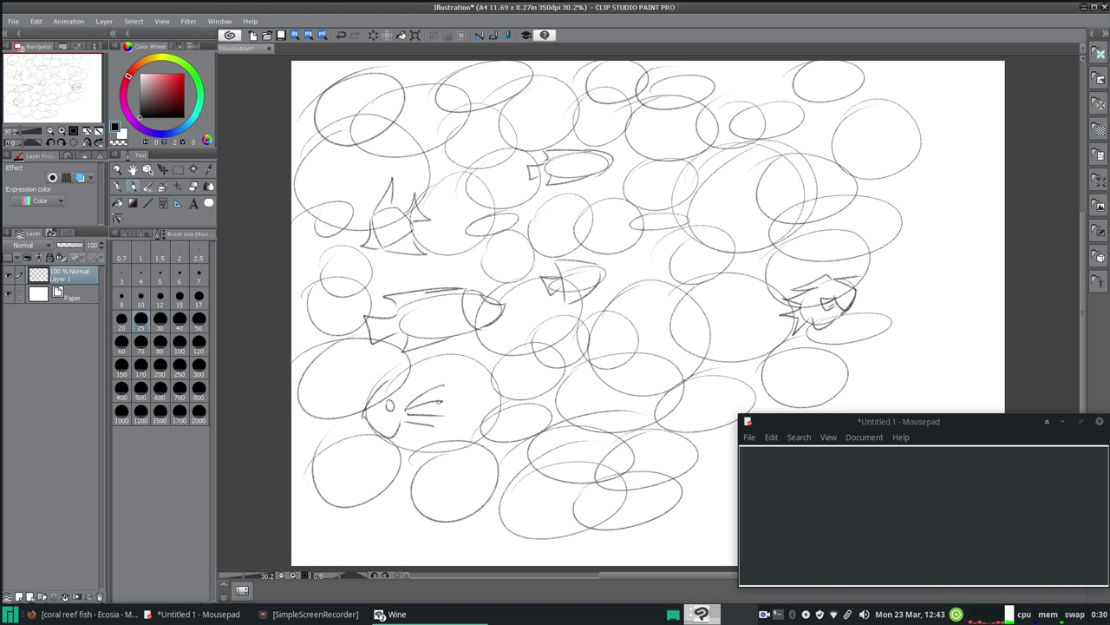
mouse_move(511, 388)
left_mouse_down()
mouse_move(539, 376)
mouse_move(537, 393)
mouse_move(541, 377)
mouse_move(495, 384)
left_mouse_up()
left_click(341, 36)
left_click(341, 35)
- Draw the large lower-left fish's tail fin with its rays and outer edge
left_click_drag(497, 382, 535, 376)
left_click_drag(500, 418, 536, 417)
mouse_move(489, 380)
left_mouse_down()
mouse_move(525, 363)
mouse_move(497, 398)
mouse_move(552, 381)
left_mouse_up()
left_click_drag(500, 407, 547, 403)
left_click_drag(531, 364, 544, 423)
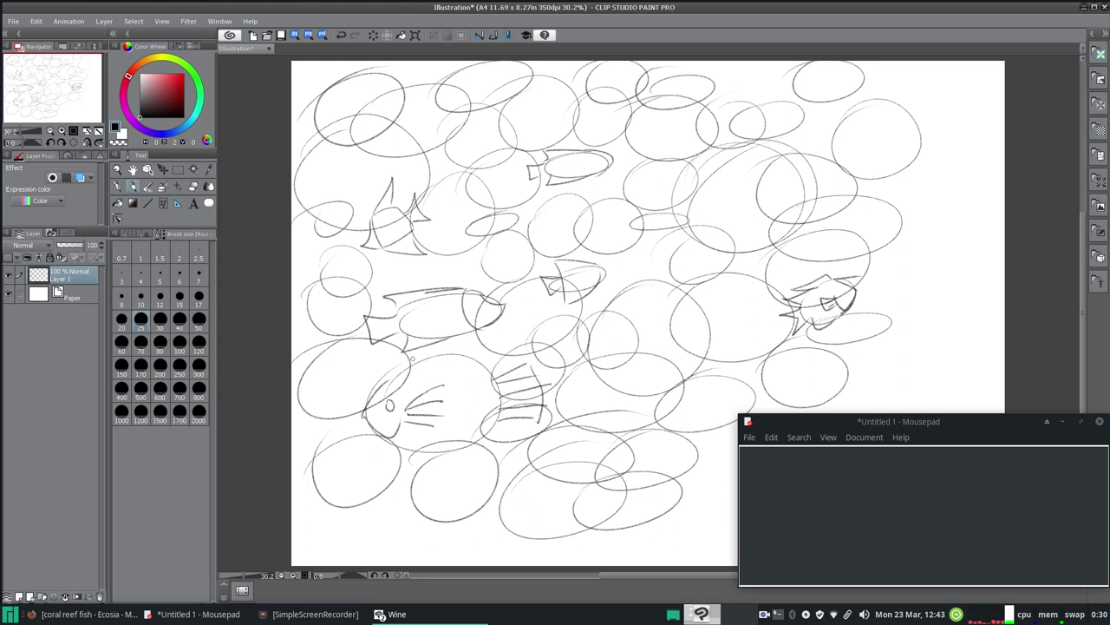
- Add the long dorsal fin, the mouth and the lower fins to the large lower-left fish
left_click_drag(404, 344, 487, 333)
mouse_move(394, 377)
left_mouse_down()
mouse_move(459, 324)
mouse_move(503, 357)
left_mouse_up()
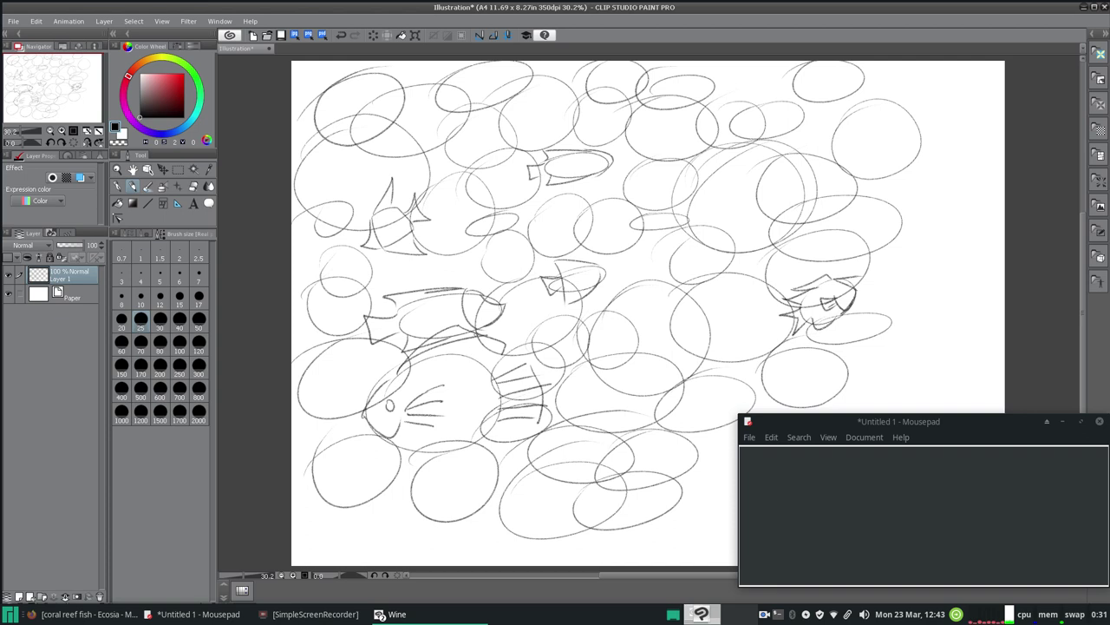
left_click_drag(476, 338, 534, 337)
left_click_drag(528, 342, 492, 379)
mouse_move(408, 449)
left_mouse_down()
mouse_move(414, 461)
mouse_move(461, 454)
mouse_move(496, 423)
mouse_move(491, 444)
mouse_move(506, 435)
left_mouse_up()
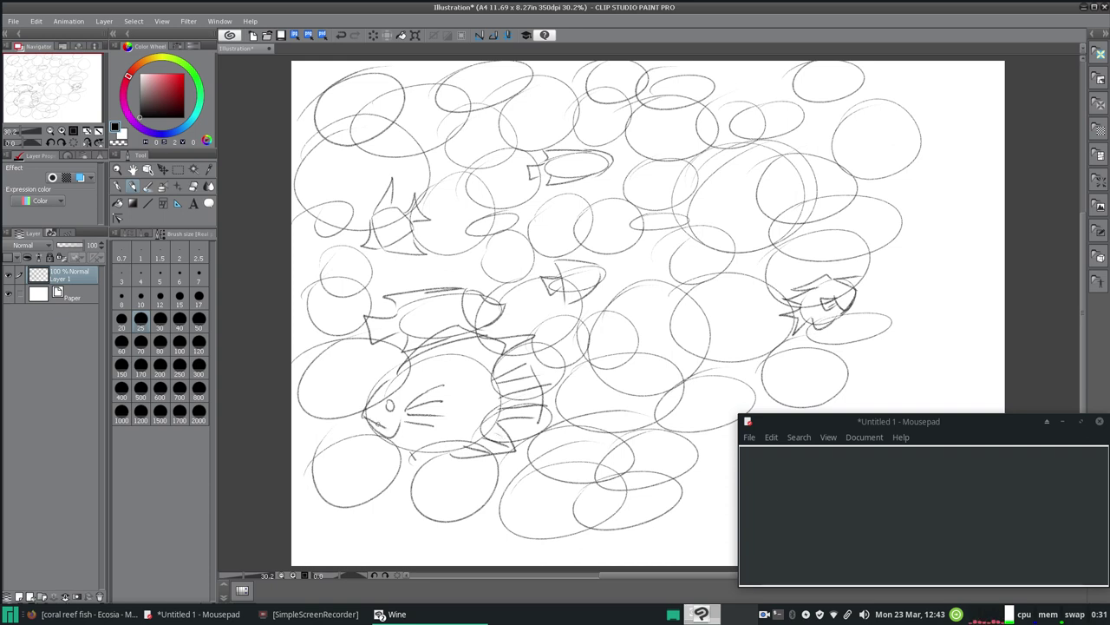
mouse_move(403, 447)
left_mouse_down()
mouse_move(420, 467)
mouse_move(409, 468)
mouse_move(455, 451)
left_mouse_up()
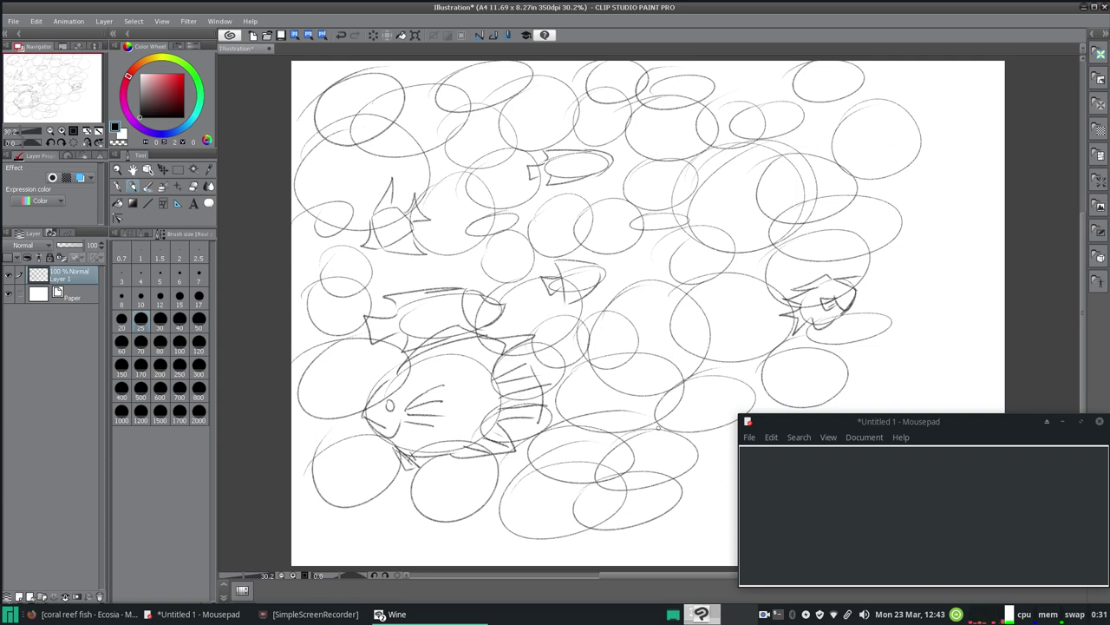
- Sketch a fish on the ellipses at the canvas's lower centre, with head, pectoral fin, swept upper and lower fins and a striped tail
mouse_move(665, 429)
left_mouse_down()
mouse_move(699, 453)
mouse_move(694, 477)
mouse_move(639, 457)
mouse_move(645, 465)
left_mouse_up()
mouse_move(638, 468)
left_mouse_down()
mouse_move(658, 475)
mouse_move(643, 473)
left_mouse_up()
left_click_drag(665, 474, 646, 481)
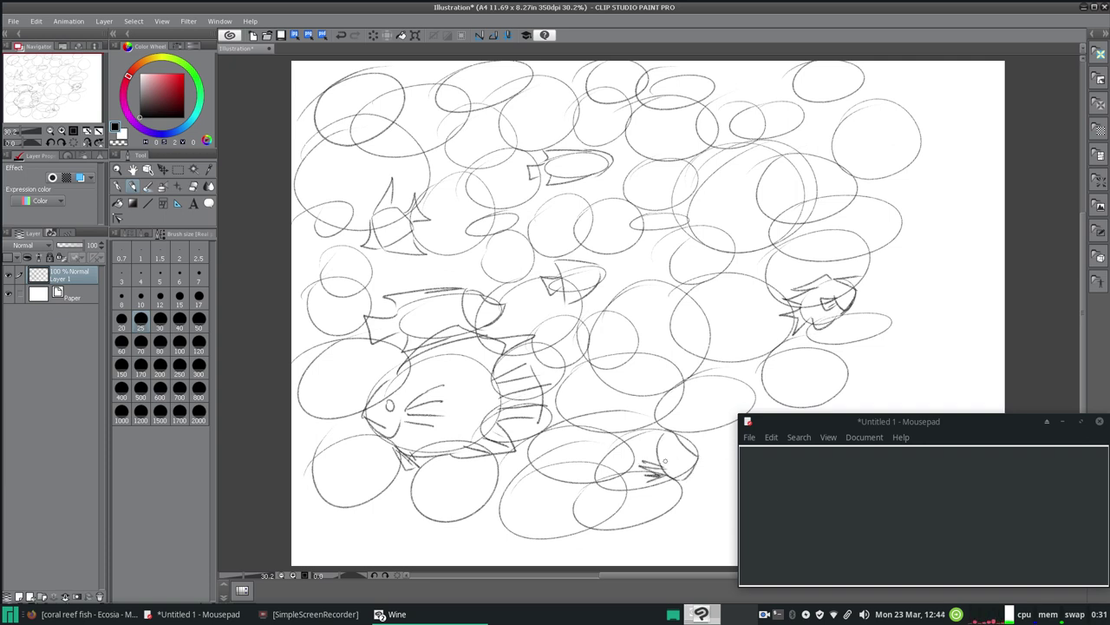
mouse_move(673, 432)
left_mouse_down()
mouse_move(584, 416)
mouse_move(617, 439)
left_mouse_up()
mouse_move(632, 480)
left_mouse_down()
mouse_move(639, 522)
mouse_move(689, 478)
left_mouse_up()
left_click_drag(618, 441, 642, 493)
left_click_drag(616, 429, 642, 493)
mouse_move(631, 454)
left_mouse_down()
mouse_move(585, 470)
mouse_move(599, 503)
mouse_move(642, 481)
mouse_move(595, 479)
mouse_move(602, 488)
left_mouse_up()
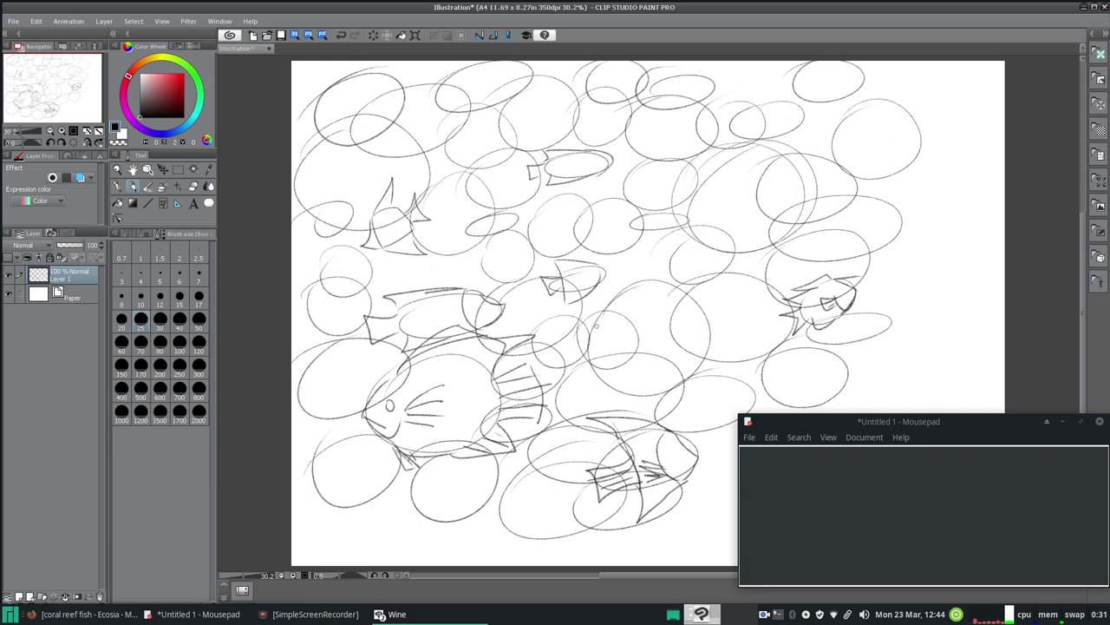
- Turn the small circle at the canvas's centre and the narrow ellipse in the upper left-centre into small fish
mouse_move(612, 314)
left_mouse_down()
mouse_move(583, 307)
mouse_move(587, 321)
mouse_move(642, 343)
mouse_move(621, 362)
mouse_move(631, 371)
left_mouse_up()
mouse_move(598, 333)
left_mouse_down()
mouse_move(572, 334)
mouse_move(576, 359)
mouse_move(637, 354)
left_mouse_up()
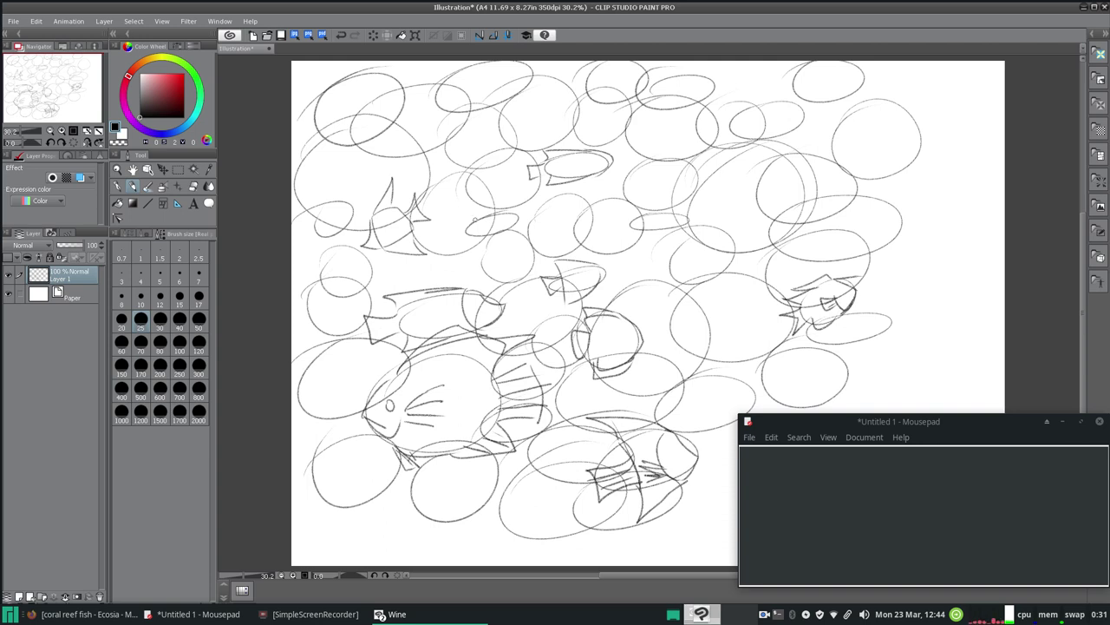
mouse_move(474, 222)
left_mouse_down()
mouse_move(502, 209)
mouse_move(483, 239)
mouse_move(510, 231)
mouse_move(533, 202)
mouse_move(461, 235)
mouse_move(477, 239)
left_mouse_up()
- Turn the large upper-right circle into a round fish with pointed dorsal and belly fins, mouth, eye and pectoral fin
left_click_drag(729, 140, 777, 90)
mouse_move(728, 142)
left_mouse_down()
mouse_move(747, 92)
mouse_move(764, 141)
left_mouse_up()
mouse_move(735, 255)
left_mouse_down()
mouse_move(762, 299)
mouse_move(769, 247)
left_mouse_up()
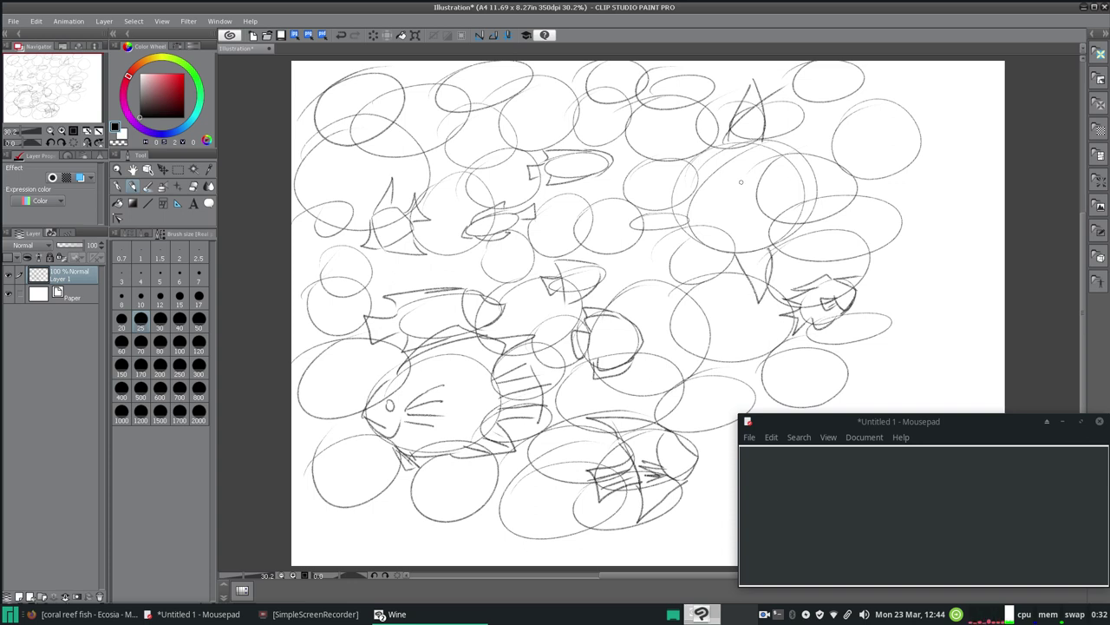
mouse_move(763, 143)
left_mouse_down()
mouse_move(807, 175)
mouse_move(812, 194)
mouse_move(799, 240)
mouse_move(767, 249)
left_mouse_up()
mouse_move(673, 180)
left_mouse_down()
mouse_move(669, 199)
mouse_move(704, 240)
mouse_move(686, 237)
mouse_move(746, 255)
left_mouse_up()
left_click_drag(687, 165, 728, 137)
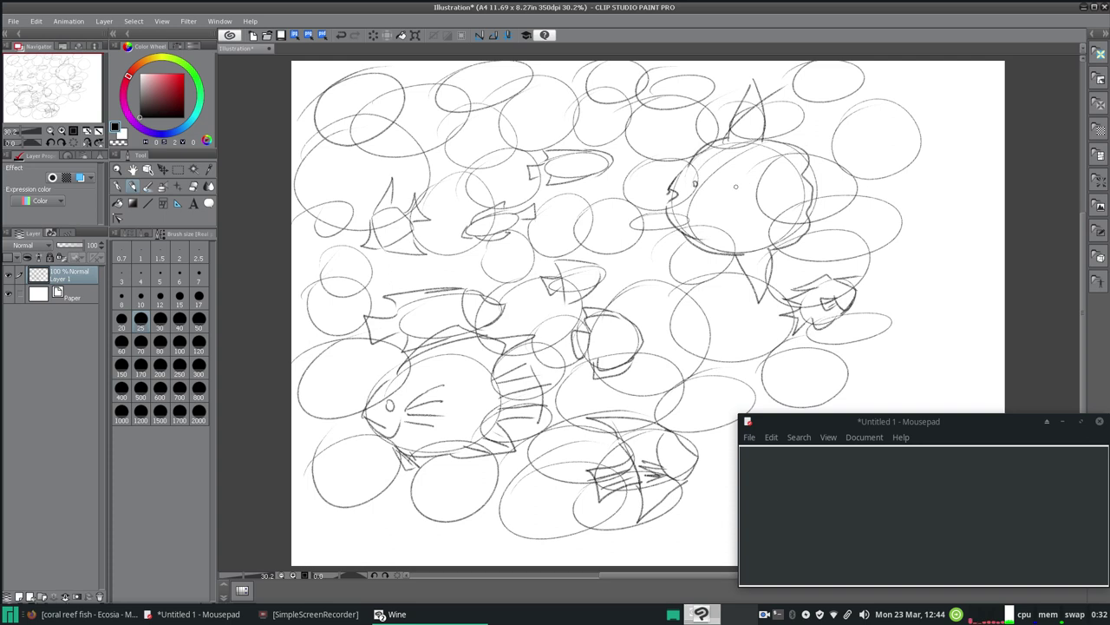
mouse_move(719, 199)
left_mouse_down()
mouse_move(726, 192)
mouse_move(731, 204)
mouse_move(752, 178)
mouse_move(742, 209)
mouse_move(727, 203)
left_mouse_up()
- Sketch three smaller fish on the circles at the upper left-centre, beside the large round fish's mouth and near the left edge
mouse_move(471, 112)
left_mouse_down()
mouse_move(452, 102)
mouse_move(463, 123)
mouse_move(440, 144)
mouse_move(458, 170)
mouse_move(498, 161)
mouse_move(492, 110)
mouse_move(516, 132)
mouse_move(517, 145)
mouse_move(501, 157)
mouse_move(500, 136)
left_mouse_up()
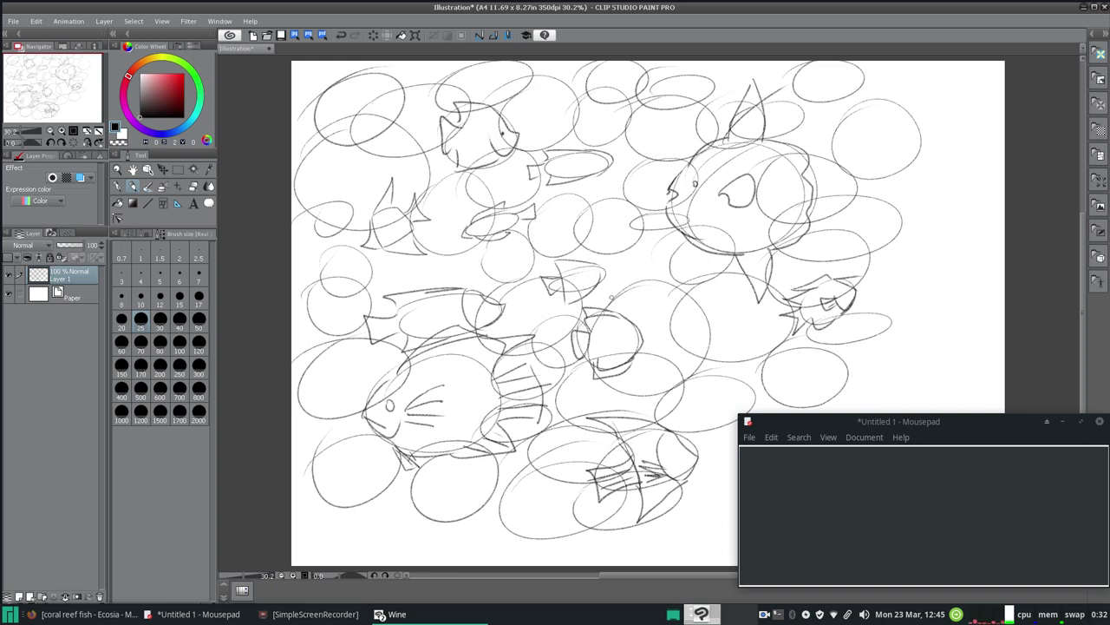
mouse_move(578, 217)
left_mouse_down()
mouse_move(625, 177)
mouse_move(622, 189)
mouse_move(645, 226)
left_mouse_up()
mouse_move(591, 249)
left_mouse_down()
mouse_move(639, 266)
mouse_move(640, 237)
left_mouse_up()
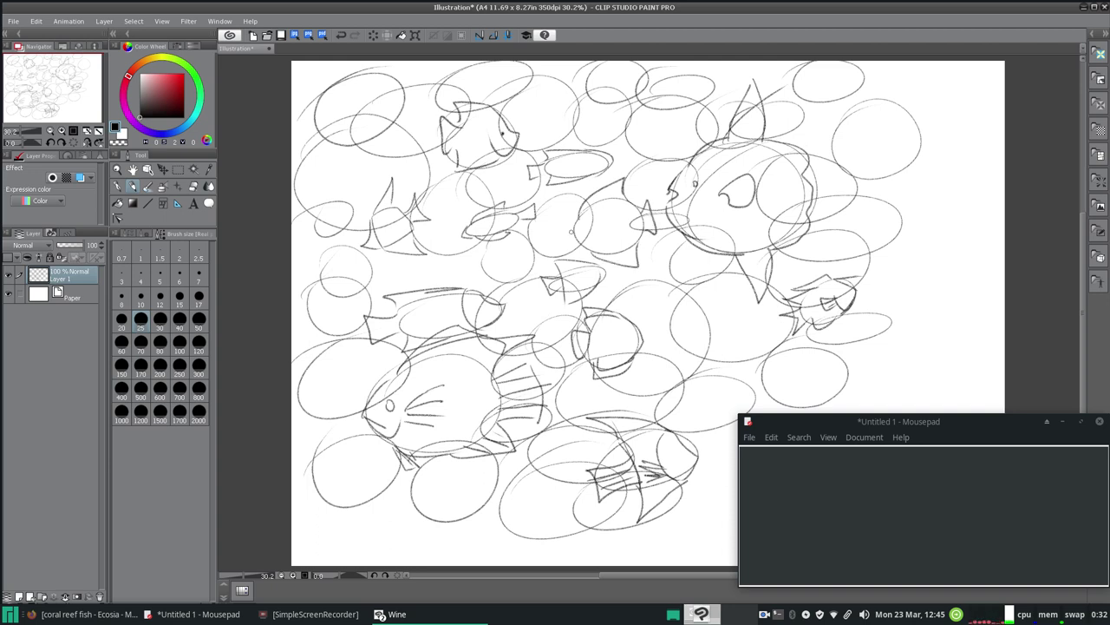
left_click_drag(573, 217, 580, 249)
mouse_move(362, 258)
left_mouse_down()
mouse_move(379, 279)
mouse_move(365, 290)
mouse_move(327, 245)
mouse_move(335, 269)
mouse_move(322, 266)
mouse_move(328, 281)
mouse_move(362, 282)
left_mouse_up()
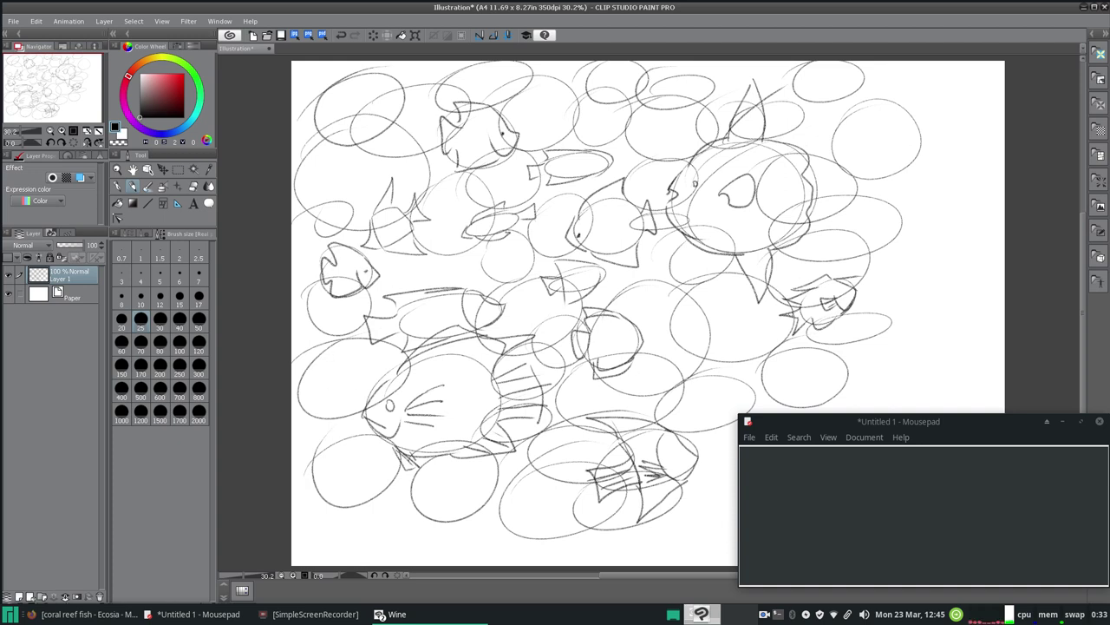
- Sketch a rounded fish on the ellipse below the spiky-finned fish, and move the Mousepad window slightly lower
mouse_move(835, 358)
left_mouse_down()
mouse_move(845, 368)
mouse_move(837, 394)
left_mouse_up()
mouse_move(836, 354)
left_mouse_down()
mouse_move(768, 345)
mouse_move(765, 357)
left_mouse_up()
left_click_drag(765, 397, 791, 408)
mouse_move(743, 366)
left_mouse_down()
mouse_move(739, 392)
mouse_move(765, 392)
mouse_move(764, 372)
left_mouse_up()
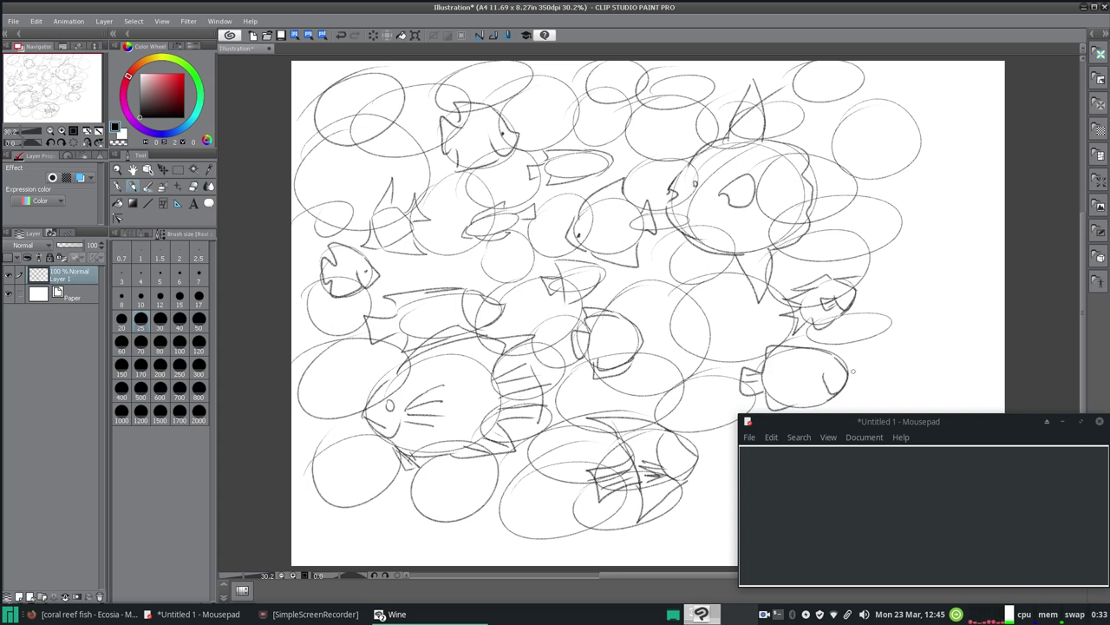
left_click_drag(852, 422, 852, 438)
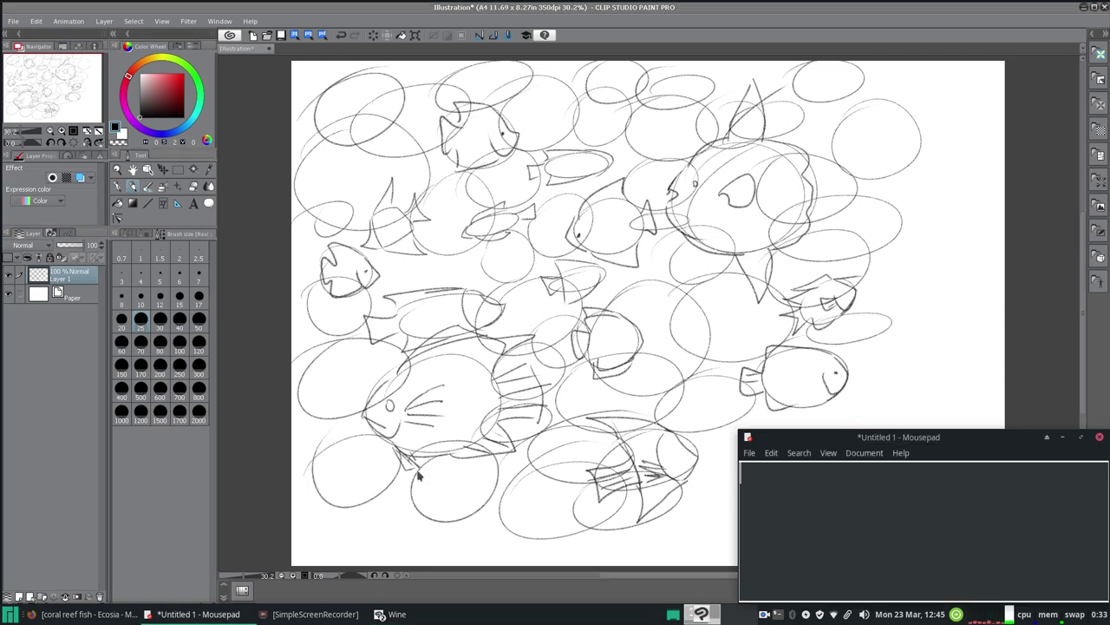
- Browse more coral reef fish photos in Firefox and sketch a small slender fish inside the large upper-left circle
left_click(122, 612)
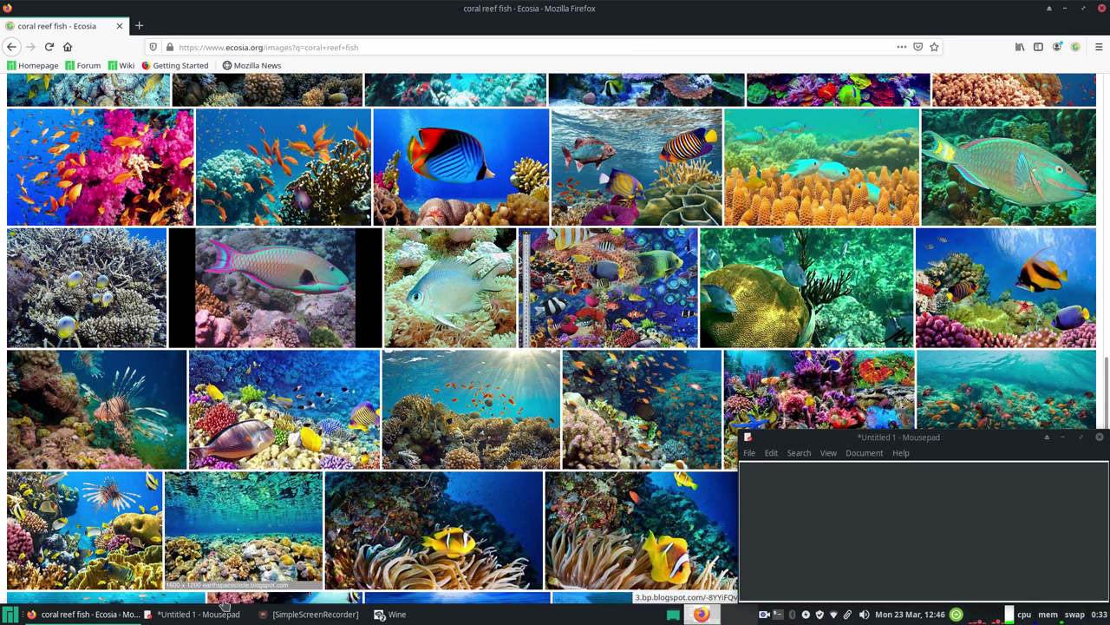
scroll(1102, 392, "down", 2)
scroll(1102, 391, "down", 6)
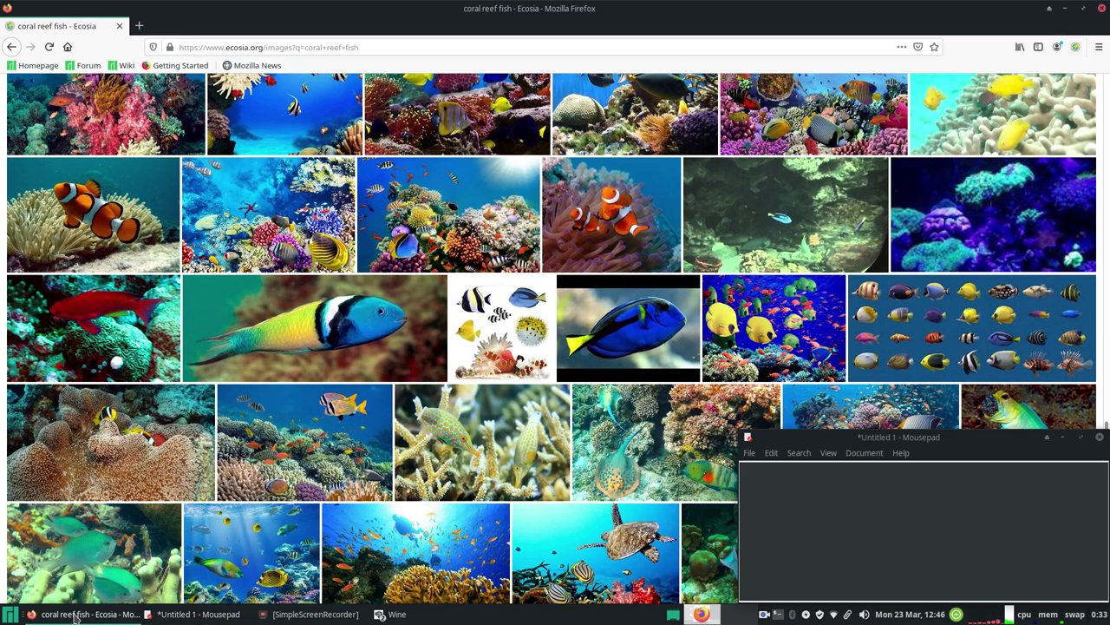
left_click(76, 616)
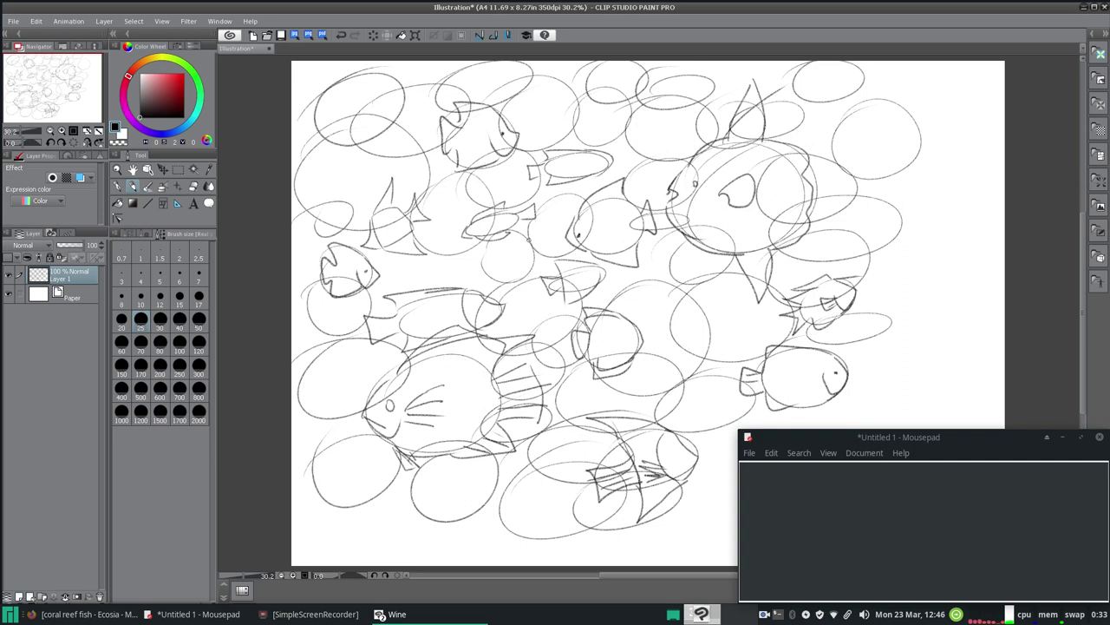
mouse_move(340, 157)
left_mouse_down()
mouse_move(318, 156)
mouse_move(321, 170)
mouse_move(339, 163)
left_mouse_up()
left_click(66, 617)
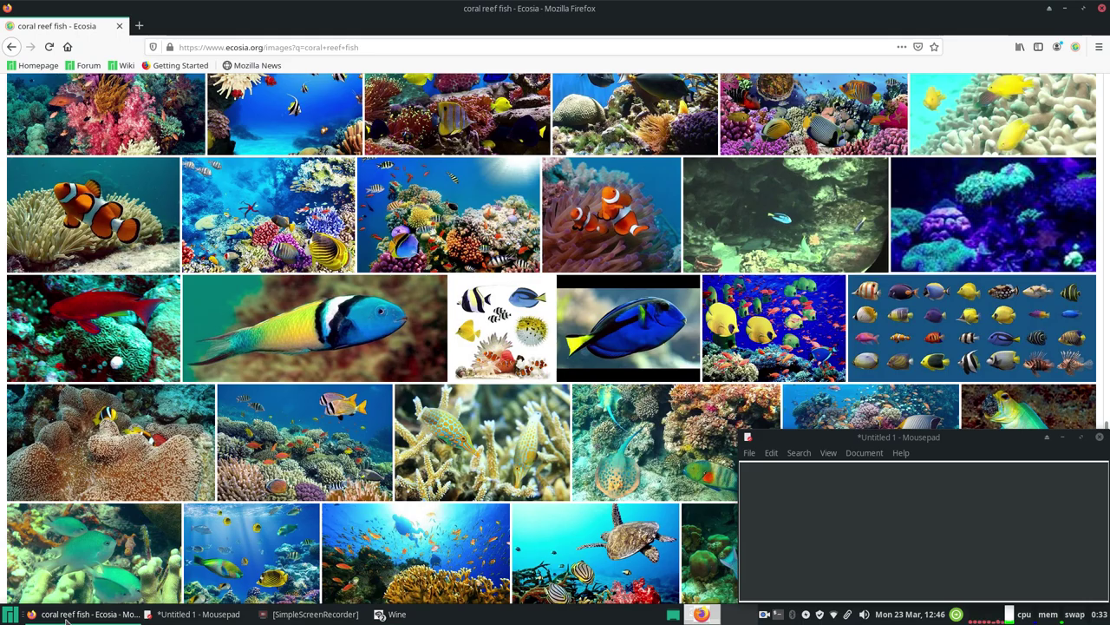
left_click(66, 618)
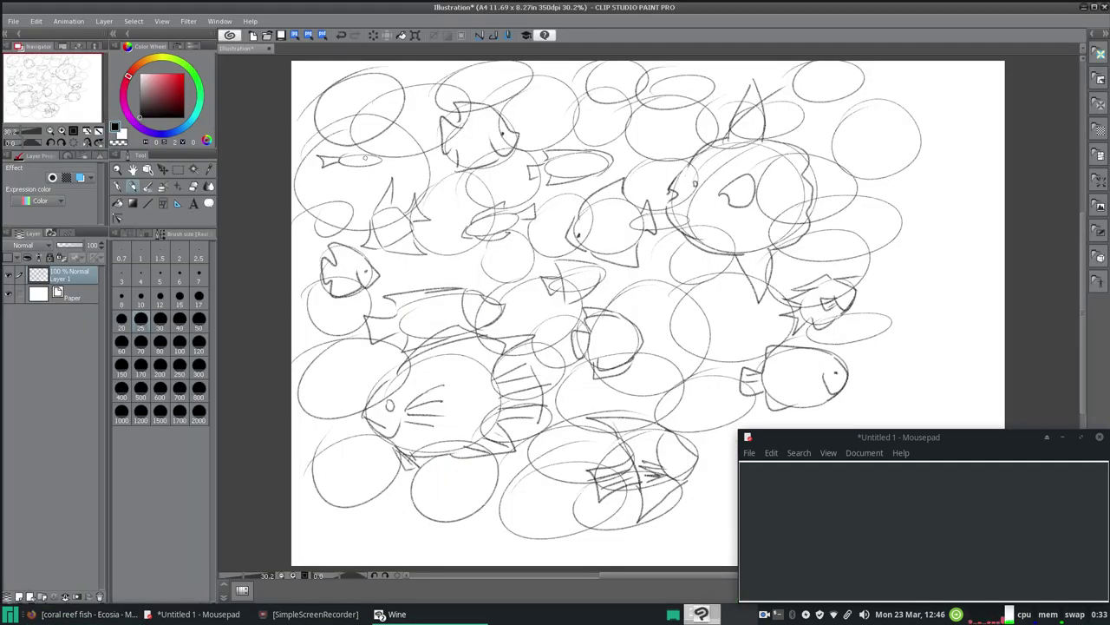
mouse_move(373, 152)
left_mouse_down()
mouse_move(342, 156)
mouse_move(368, 161)
mouse_move(343, 166)
mouse_move(373, 161)
left_mouse_up()
- Write the note "This looks like a good sketch (I hope)." in Mousepad and clear it
left_click(788, 502)
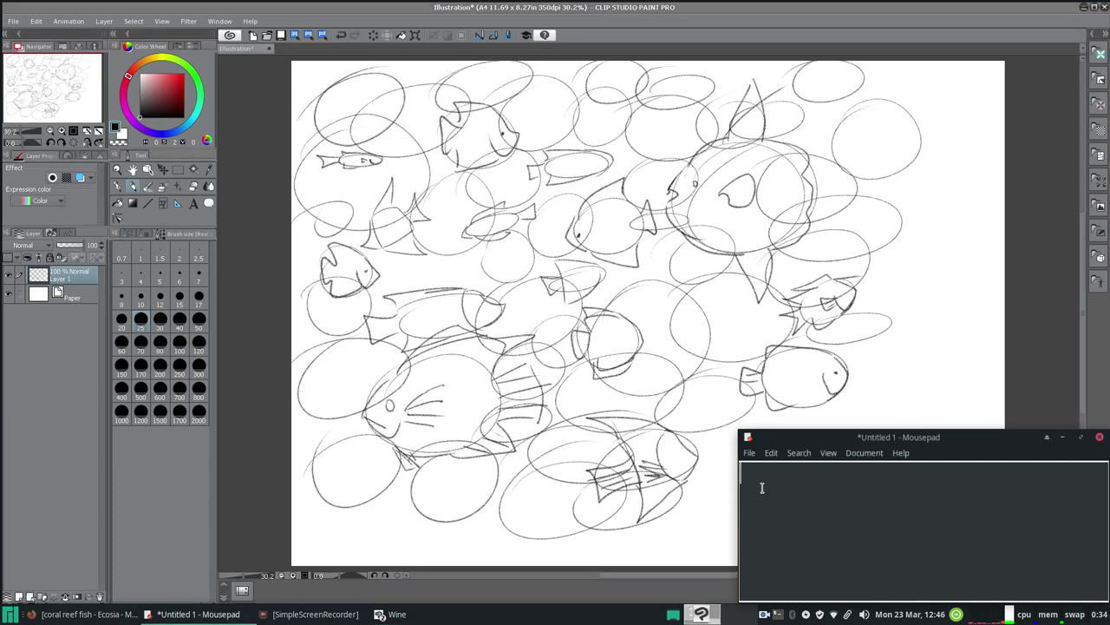
type("This looks l")
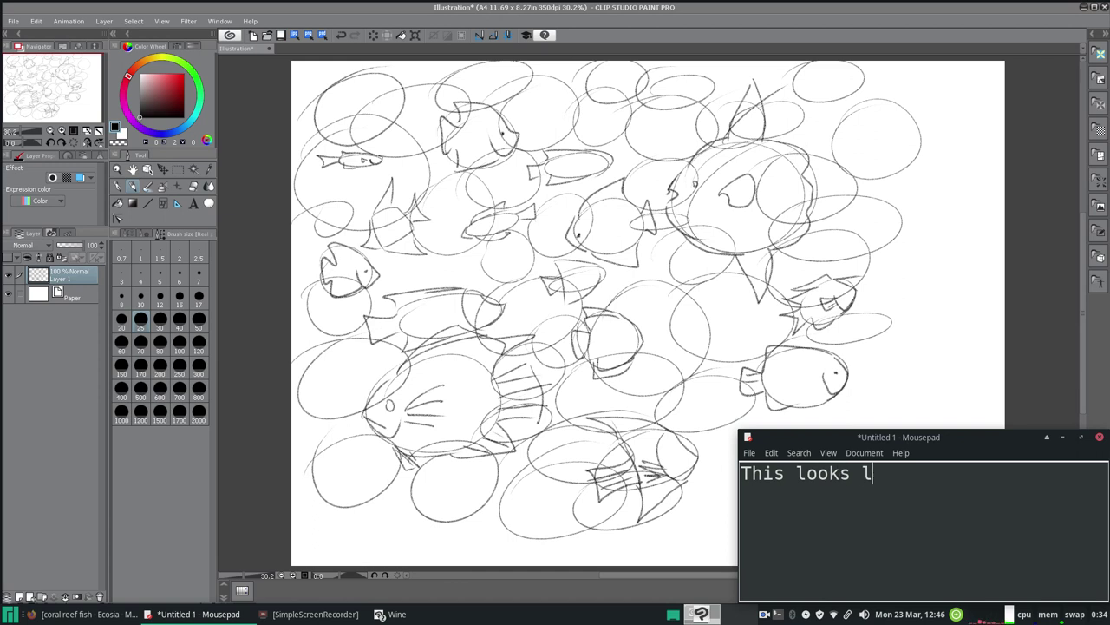
type("ike a good sket")
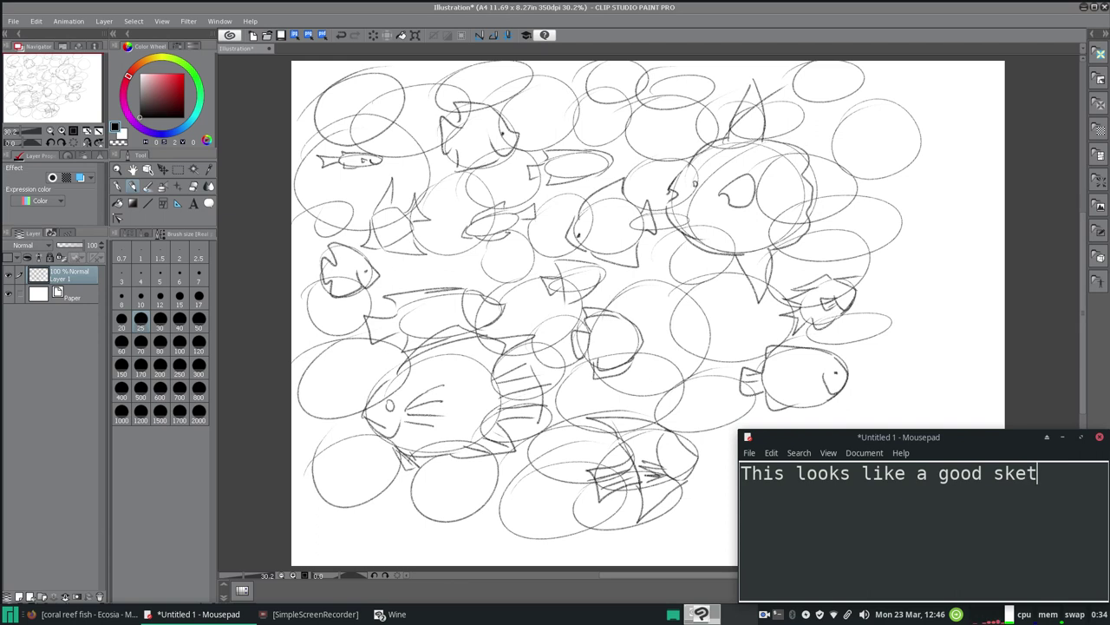
type("ch (I hope).")
key("BackSpace")
key("BackSpace")
key("BackSpace")
key("BackSpace")
key("BackSpace")
key("BackSpace")
key("BackSpace")
key("BackSpace")
key("BackSpace")
key("BackSpace")
key("BackSpace")
key("BackSpace")
key("BackSpace")
key("BackSpace")
key("BackSpace")
key("BackSpace")
key("BackSpace")
key("BackSpace")
key("BackSpace")
key("BackSpace")
key("BackSpace")
key("BackSpace")
key("BackSpace")
key("BackSpace")
key("BackSpace")
key("BackSpace")
key("BackSpace")
key("BackSpace")
key("BackSpace")
key("BackSpace")
key("BackSpace")
key("BackSpace")
key("BackSpace")
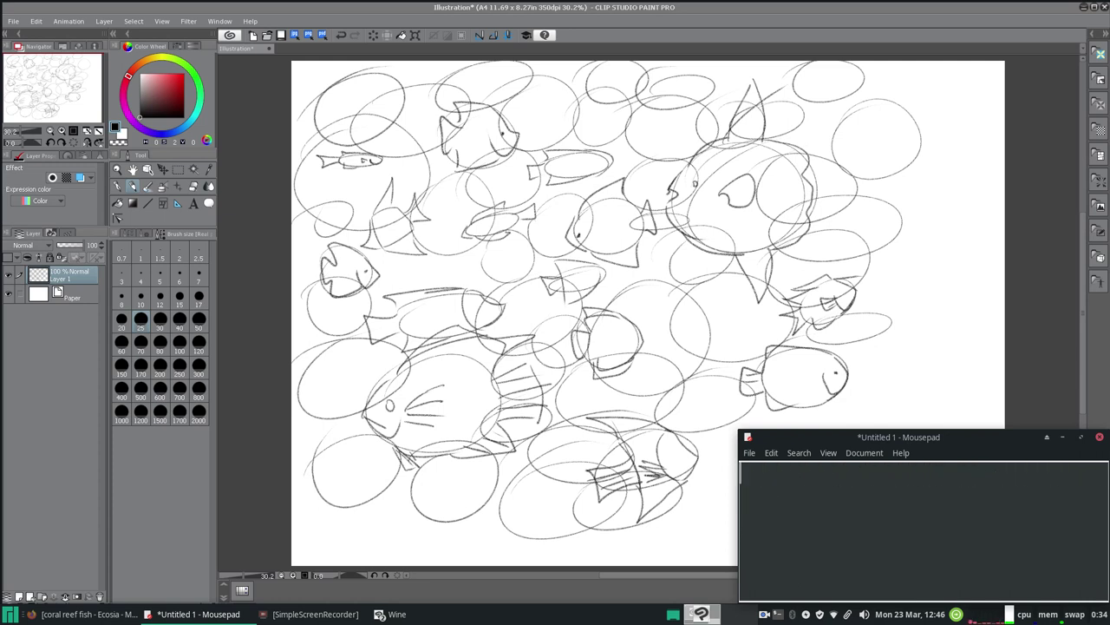
- Lower the opacity of the sketch layer, Layer 1, to 50%
left_click(72, 248)
left_click_drag(72, 248, 71, 248)
left_click(101, 253)
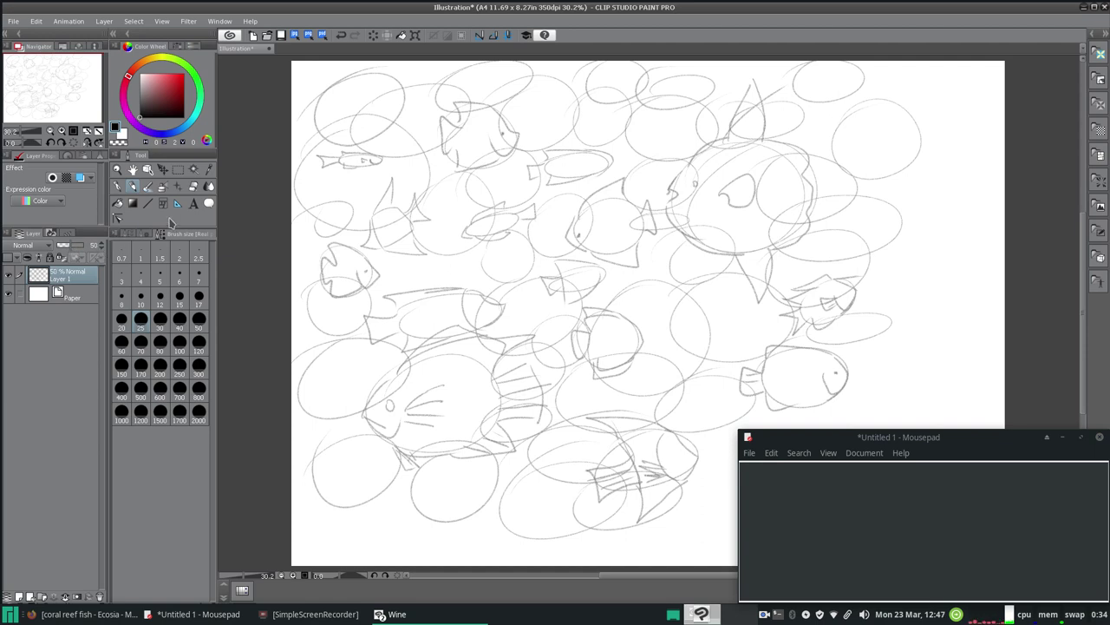
- Choose the Real G-Pen for inking, trying pens with test strokes on the canvas and undoing them
left_click(118, 186)
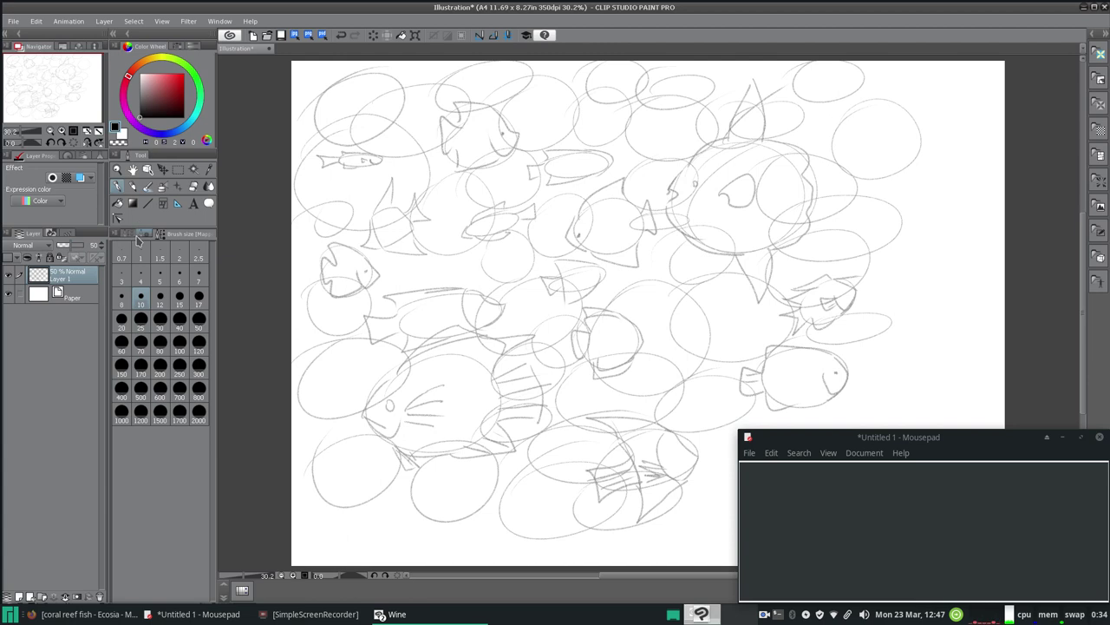
mouse_move(402, 374)
left_mouse_down()
mouse_move(417, 356)
mouse_move(438, 373)
left_mouse_up()
left_click(341, 36)
left_click(128, 233)
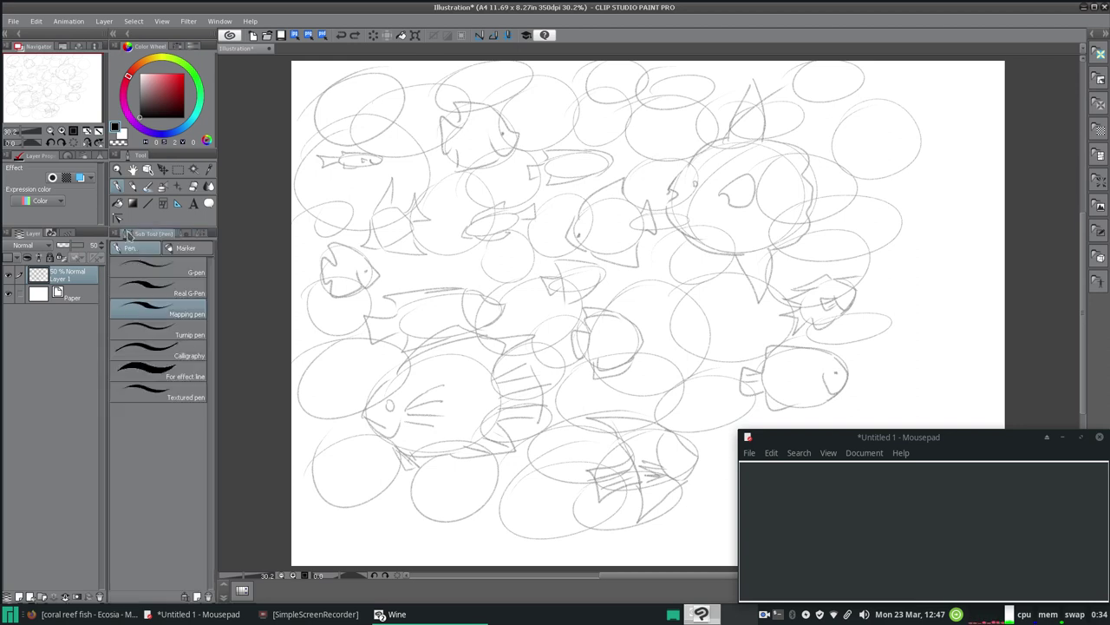
left_click(150, 295)
left_click_drag(356, 343, 418, 381)
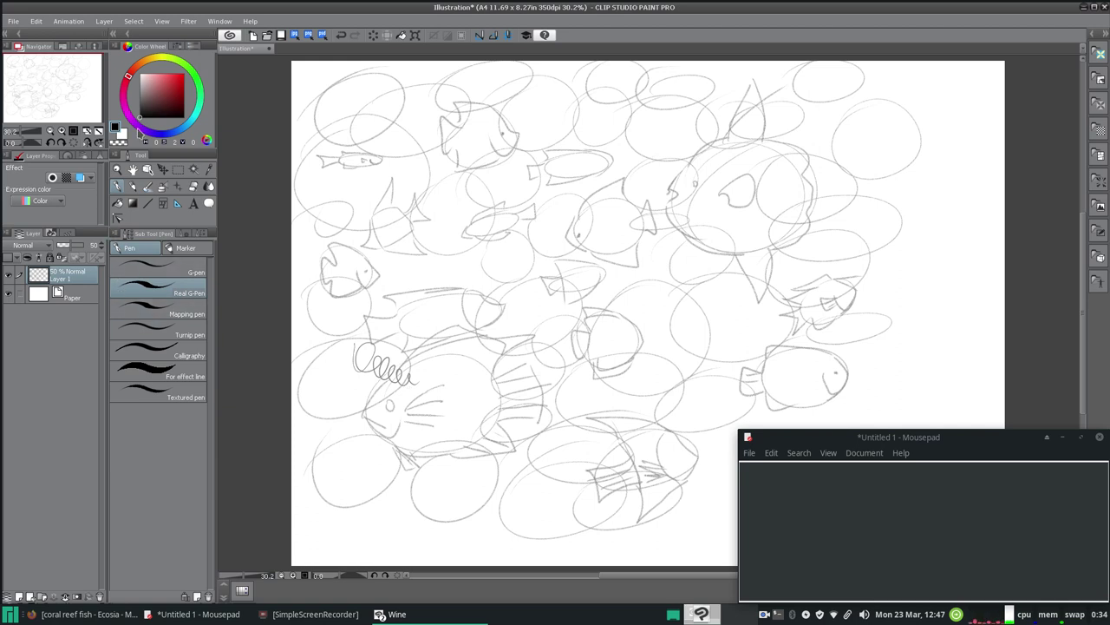
left_click(341, 35)
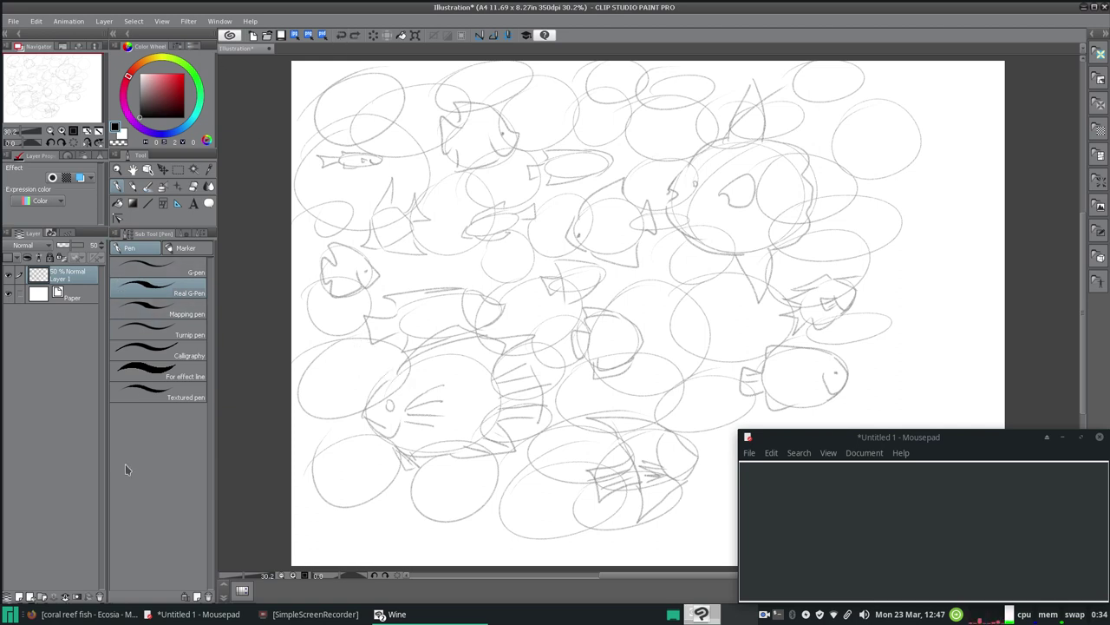
- Add a new layer above the faded sketch and choose the Textured pen, comparing it with the Real G-Pen in test strokes
left_click(19, 597)
mouse_move(335, 308)
left_mouse_down()
mouse_move(349, 333)
mouse_move(375, 340)
left_mouse_up()
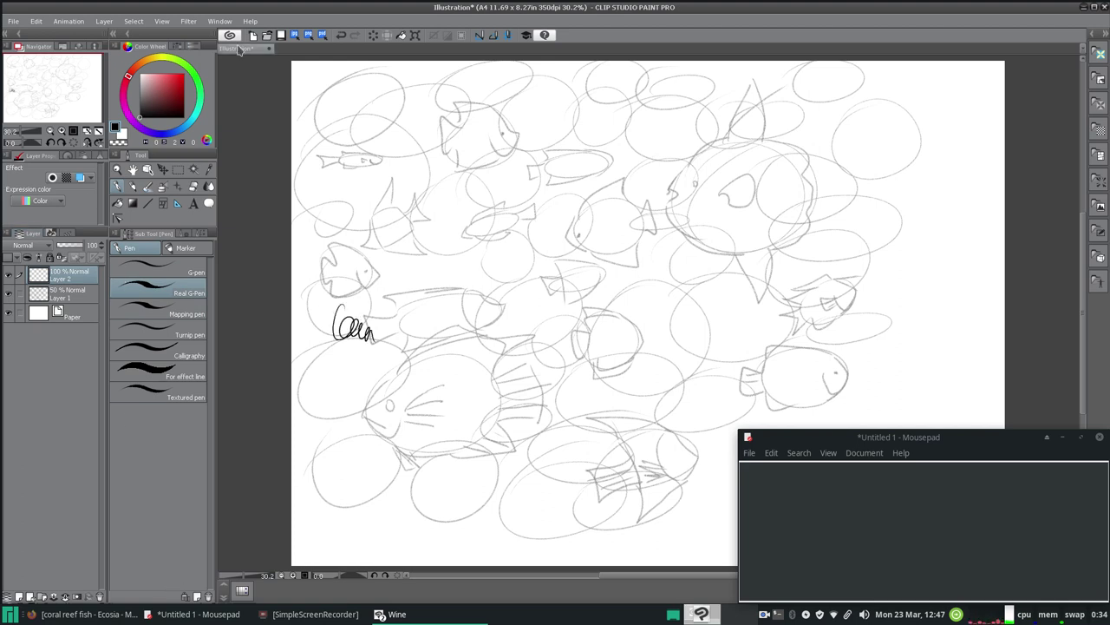
left_click(341, 37)
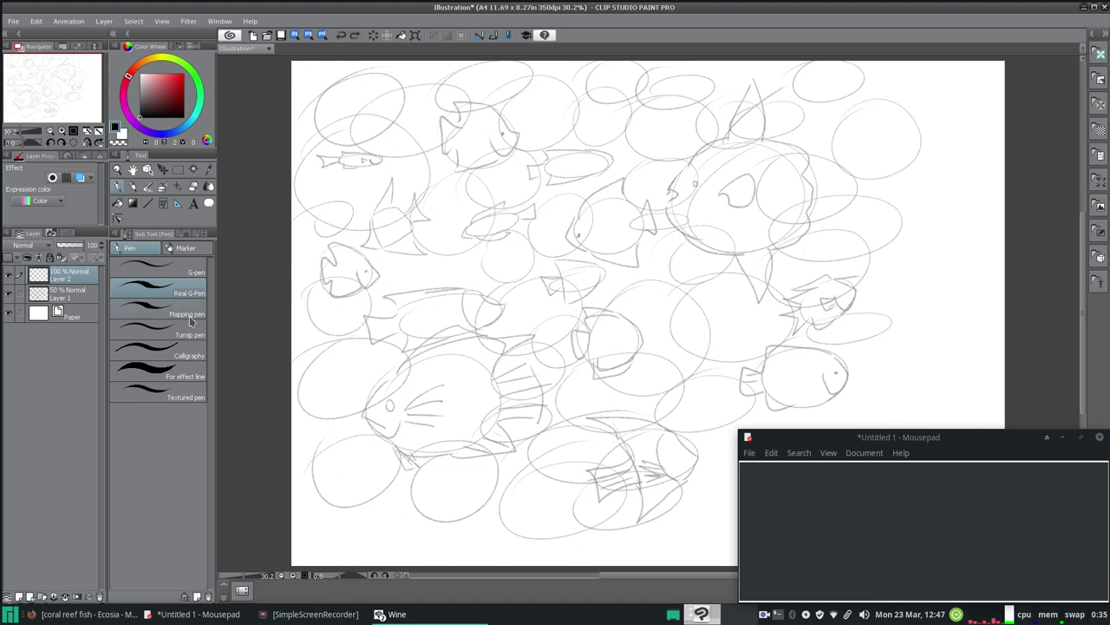
left_click(161, 393)
mouse_move(347, 358)
left_mouse_down()
mouse_move(357, 387)
mouse_move(409, 381)
left_mouse_up()
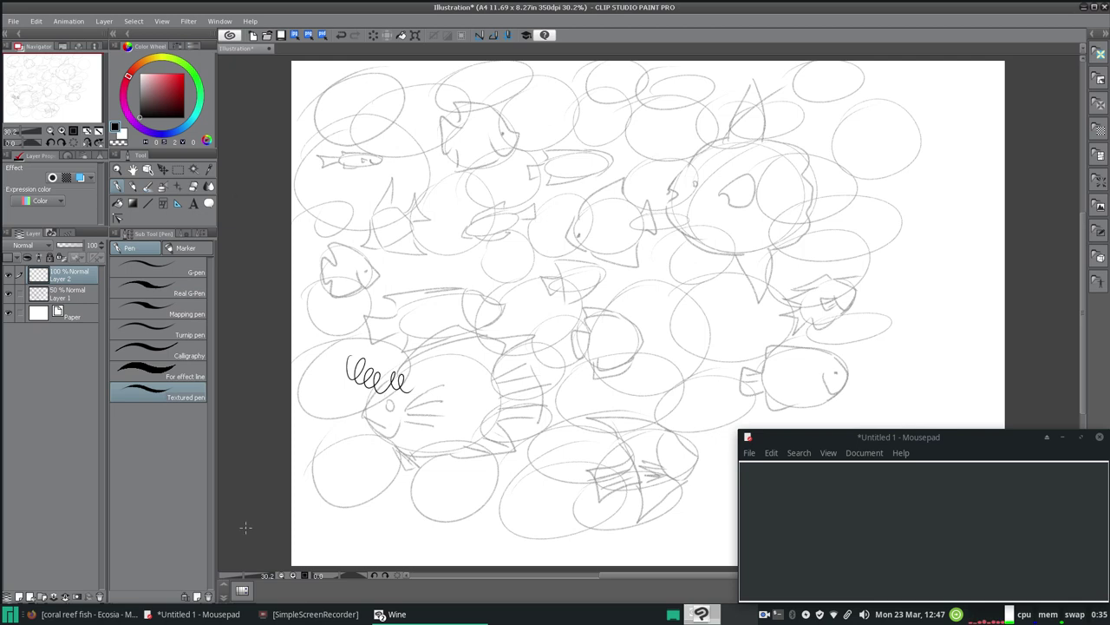
left_click(341, 36)
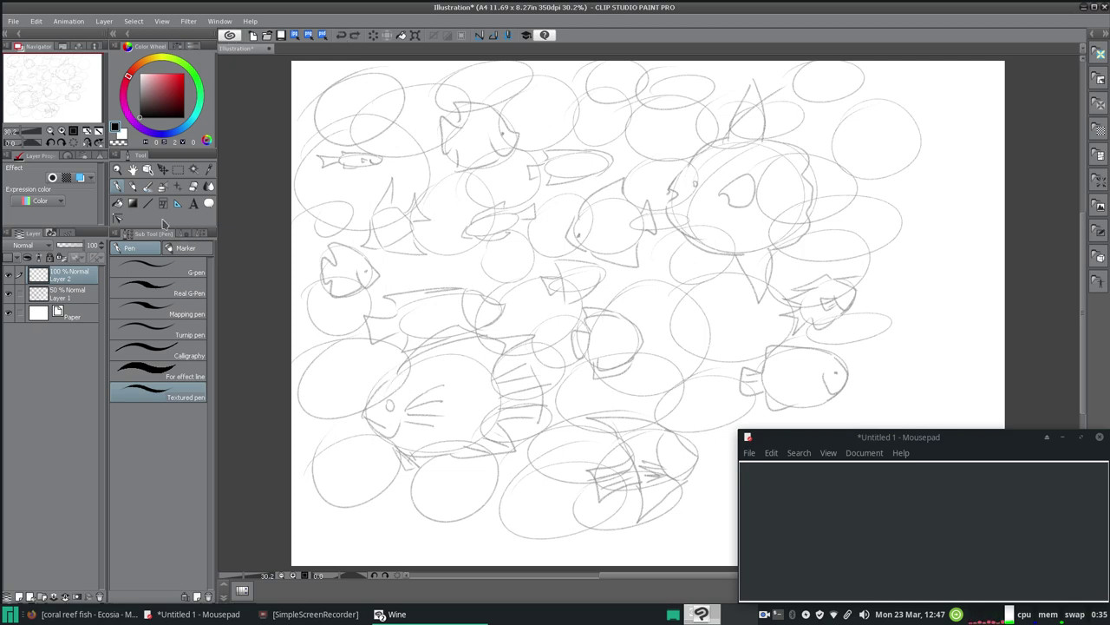
- Set the pen's brush size to 17, trying sizes 30, 20 and 17 with test strokes and undoing each one
left_click(201, 235)
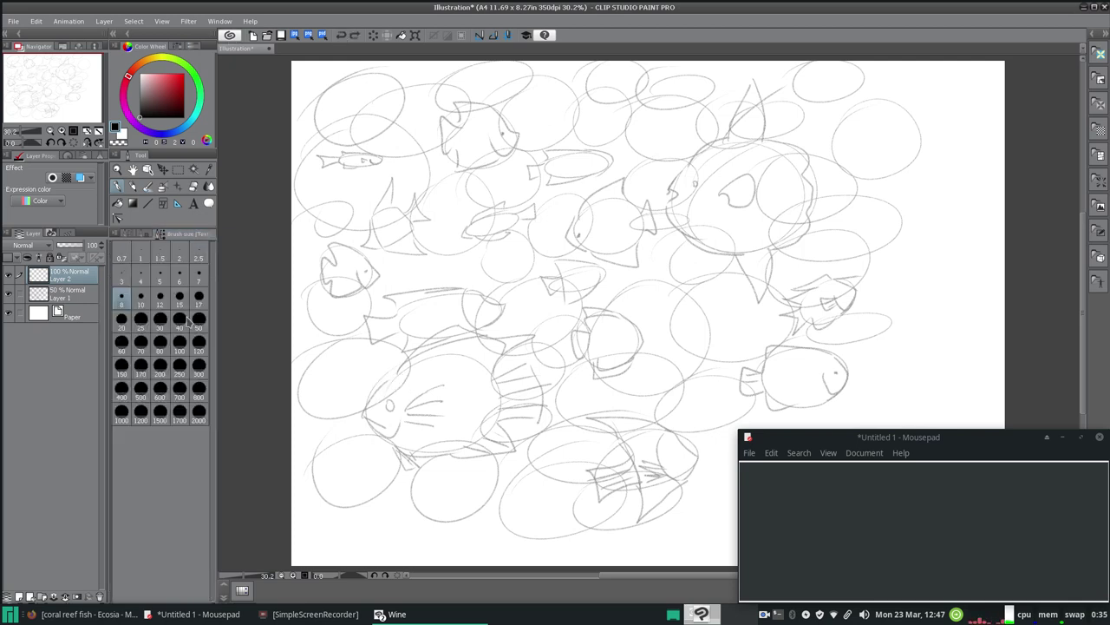
left_click(159, 321)
left_click_drag(357, 342, 468, 276)
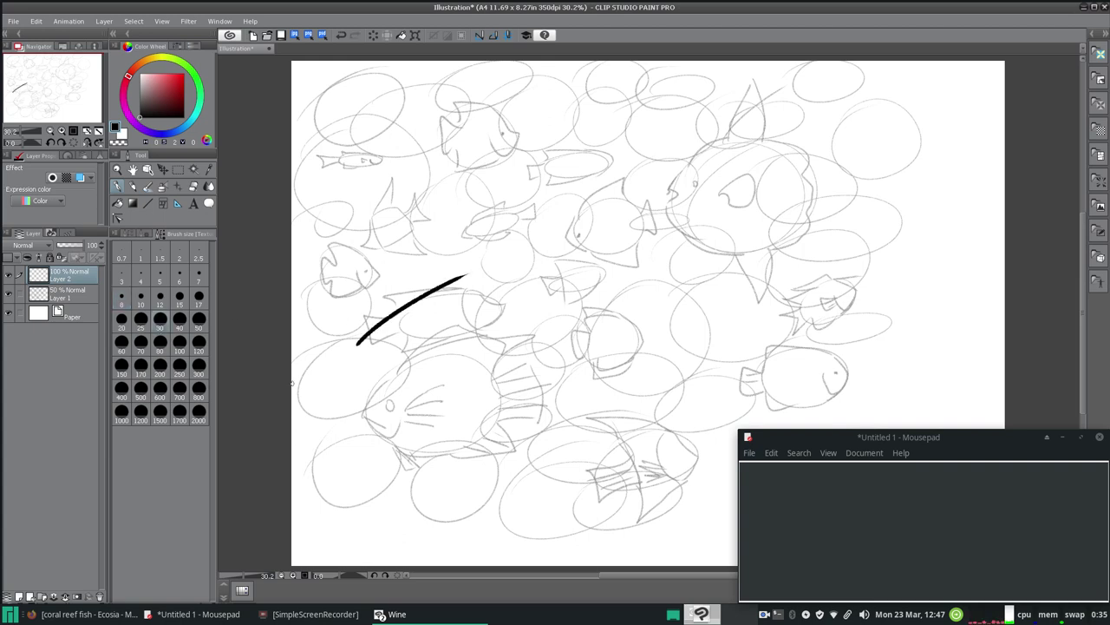
left_click(341, 35)
left_click(123, 322)
left_click_drag(340, 304, 451, 233)
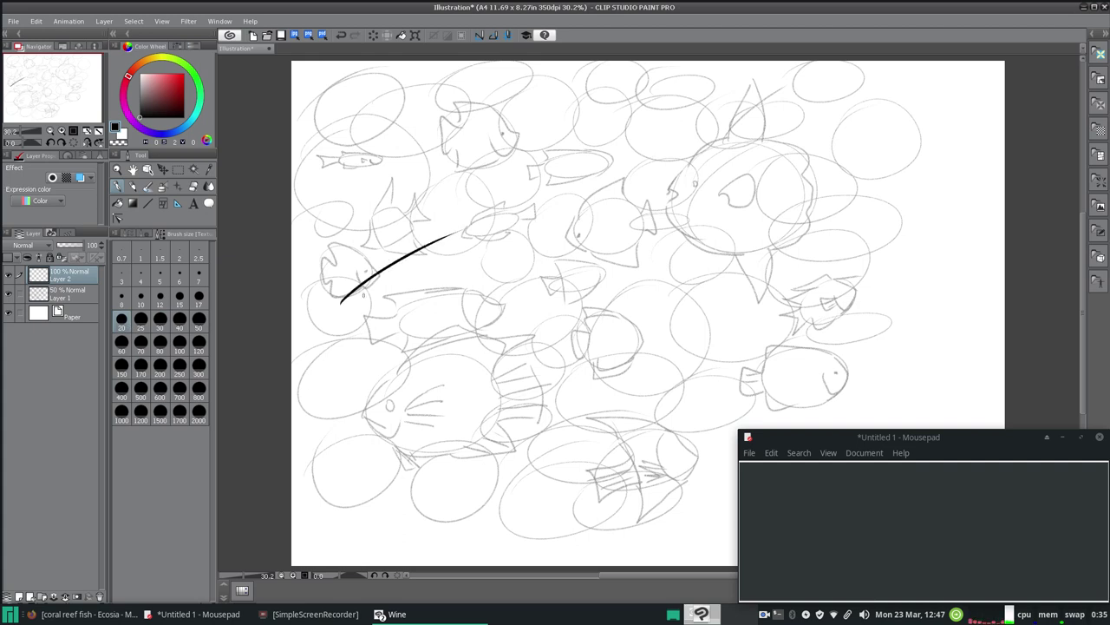
left_click(341, 35)
left_click(198, 298)
left_click_drag(357, 278, 440, 231)
left_click(340, 35)
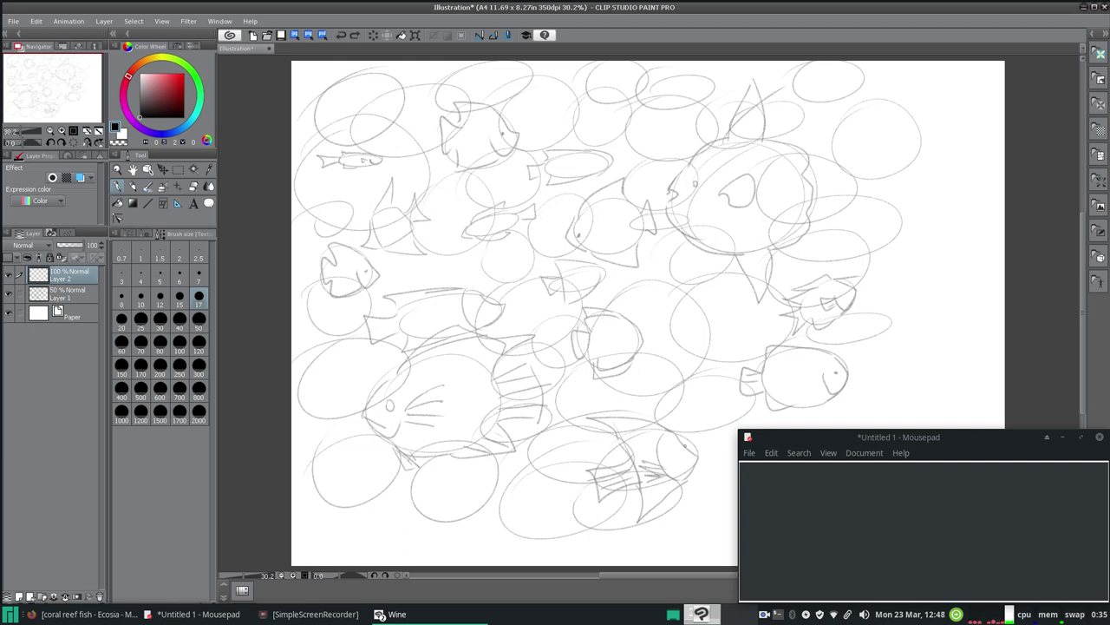
- Ink the round fish at the sketch's lower right with its outline, tail, striped fins, eye and mouth, redrawing its belly line
mouse_move(760, 372)
left_mouse_down()
mouse_move(743, 366)
mouse_move(745, 398)
mouse_move(763, 385)
mouse_move(763, 352)
mouse_move(819, 349)
mouse_move(850, 374)
mouse_move(833, 395)
mouse_move(794, 363)
mouse_move(791, 386)
mouse_move(811, 382)
mouse_move(811, 371)
left_mouse_up()
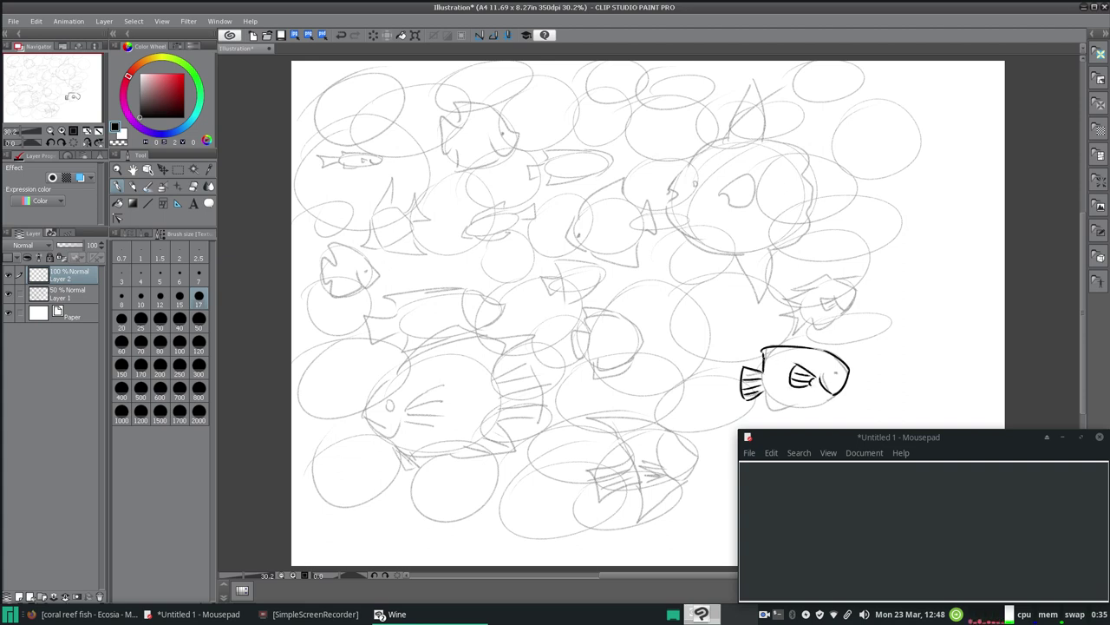
left_click_drag(765, 352, 787, 347)
left_click_drag(786, 348, 789, 350)
mouse_move(767, 397)
left_mouse_down()
mouse_move(776, 412)
mouse_move(842, 392)
left_mouse_up()
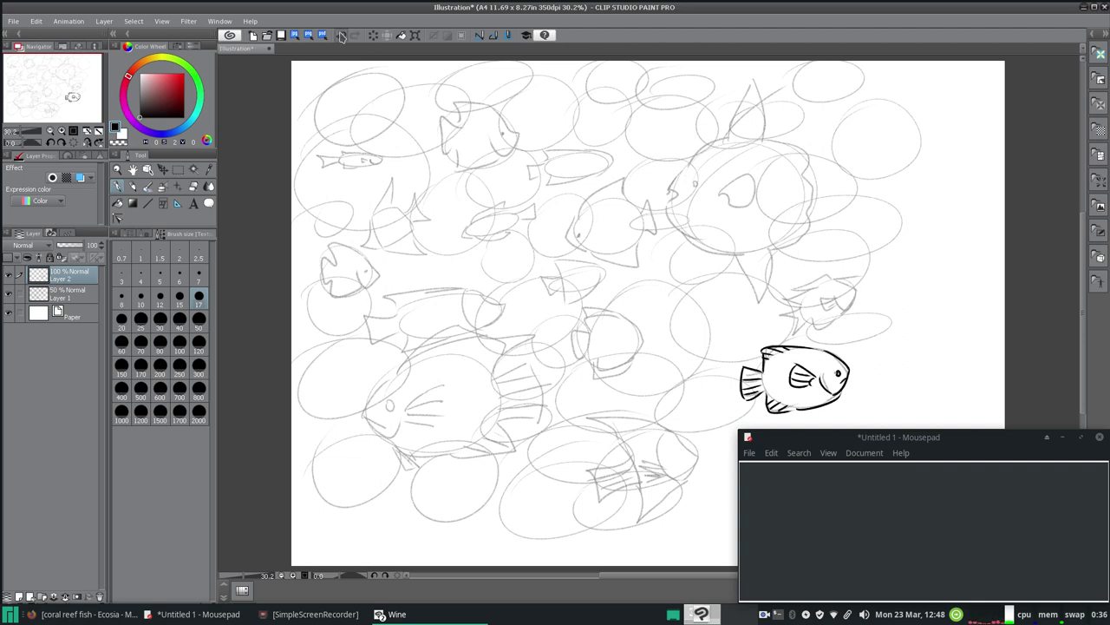
key("ctrl+z")
key("ctrl+z")
left_click_drag(829, 395, 798, 405)
- Ink the small spiky-finned fish above the round one with its body, forked tail, fins, side fin and eye
mouse_move(800, 308)
left_mouse_down()
mouse_move(778, 317)
mouse_move(792, 331)
mouse_move(804, 321)
mouse_move(824, 326)
mouse_move(787, 306)
mouse_move(812, 283)
mouse_move(859, 289)
mouse_move(845, 310)
mouse_move(836, 299)
mouse_move(818, 312)
mouse_move(840, 299)
mouse_move(816, 326)
mouse_move(844, 317)
mouse_move(838, 326)
left_mouse_up()
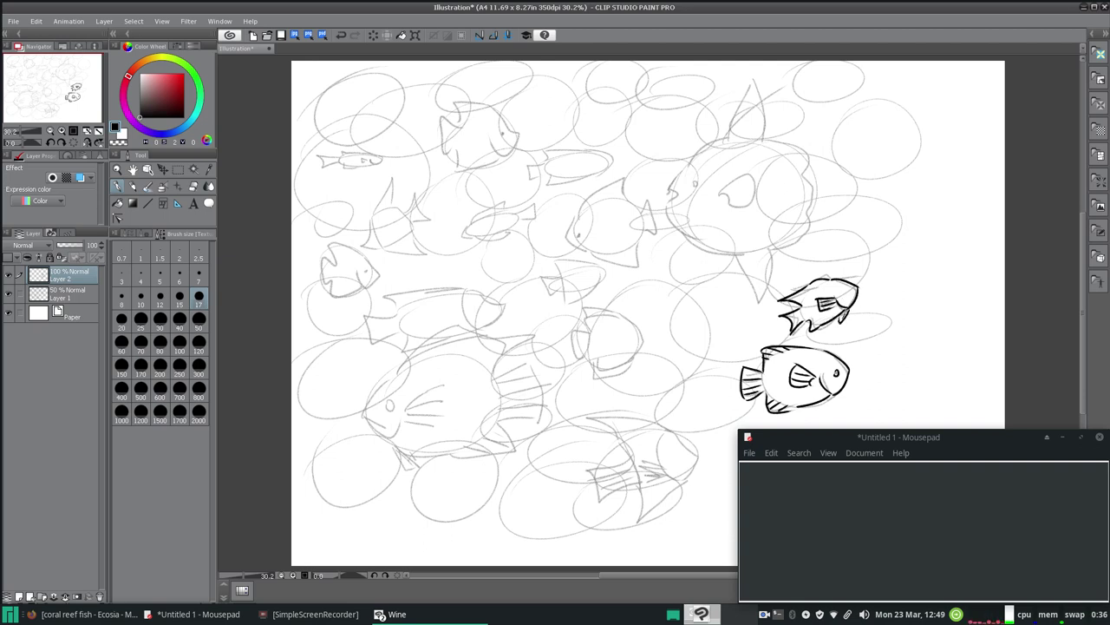
left_click_drag(845, 285, 788, 299)
left_click(355, 35)
left_click(354, 35)
left_click(355, 34)
left_click(355, 35)
left_click(354, 35)
mouse_move(583, 427)
left_mouse_down()
mouse_move(685, 429)
mouse_move(657, 436)
mouse_move(697, 456)
mouse_move(676, 479)
mouse_move(654, 444)
left_mouse_up()
left_click_drag(577, 430, 607, 468)
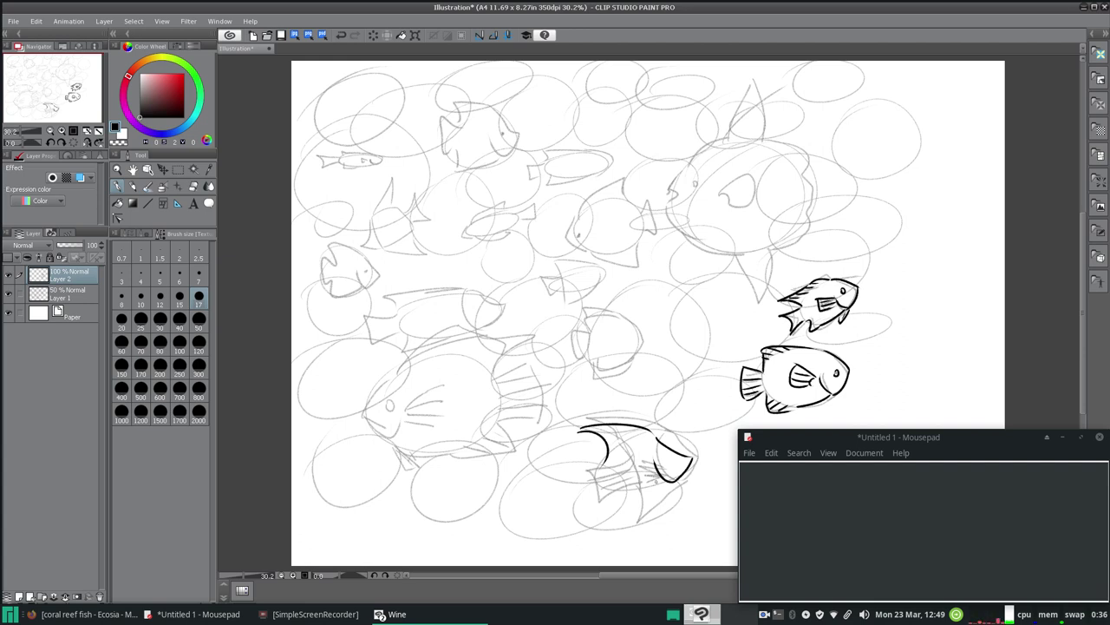
left_click(342, 36)
left_click(342, 35)
left_click(342, 36)
left_click(343, 36)
left_click(342, 36)
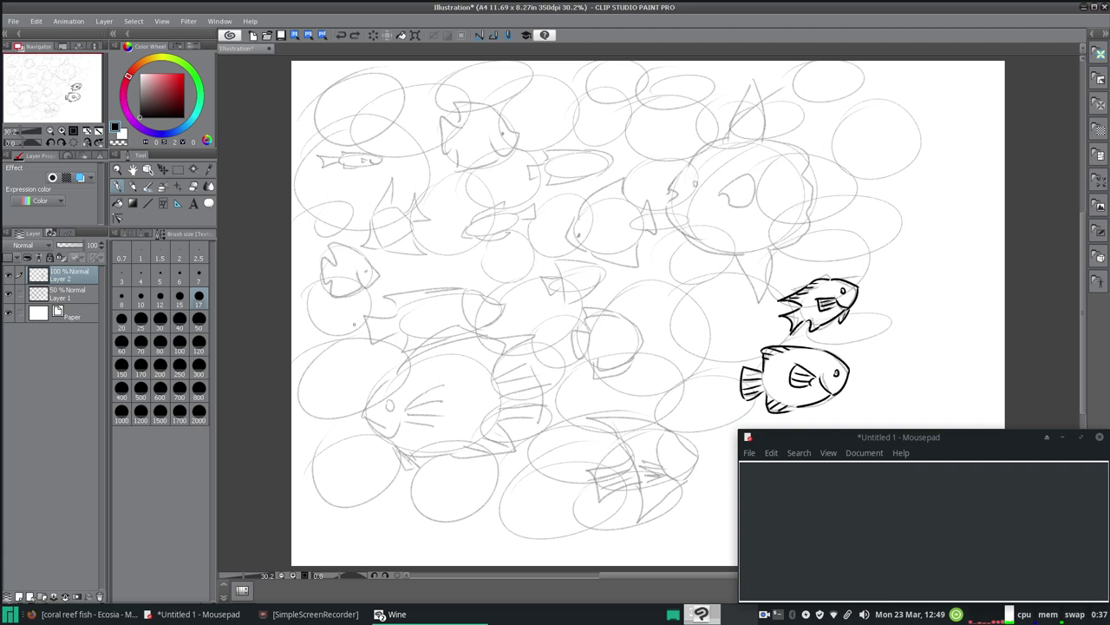
- Ink the small fish at the sketch's far left with its outline, tail, eye and mouth, redrawing its curved side fin
mouse_move(331, 264)
left_mouse_down()
mouse_move(332, 281)
mouse_move(370, 276)
left_mouse_up()
left_click_drag(372, 264, 371, 277)
left_click(340, 34)
mouse_move(336, 265)
left_mouse_down()
mouse_move(328, 247)
mouse_move(372, 270)
left_mouse_up()
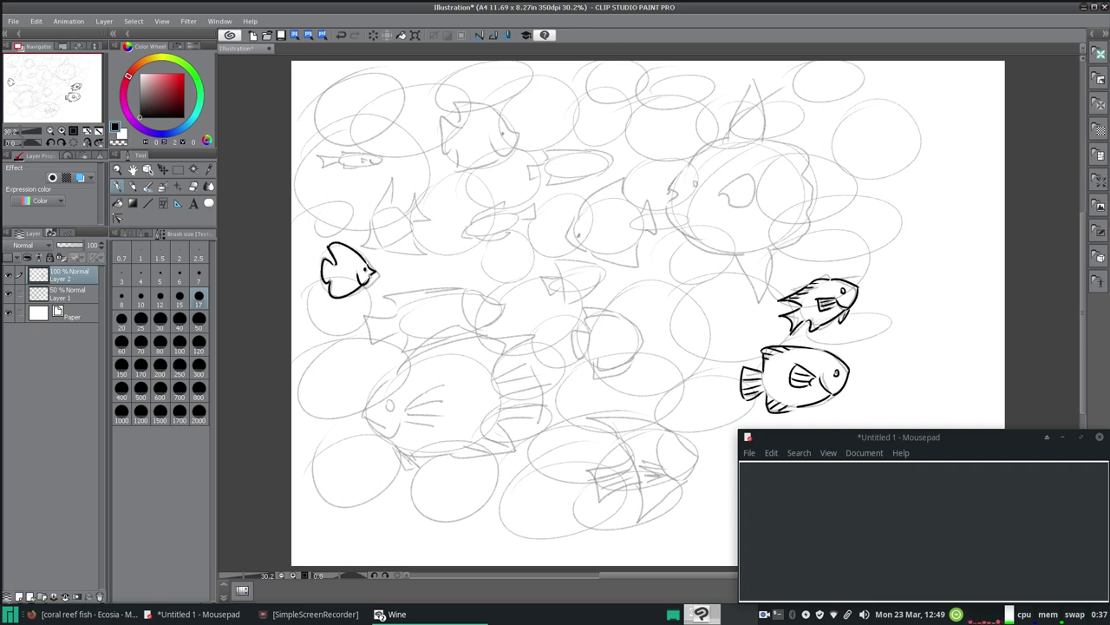
key("ctrl+z")
key("ctrl+y")
key("ctrl+z")
left_click_drag(353, 263, 352, 282)
- Ink the eye, oval body and striped tail of the fish at the sketch's upper centre
mouse_move(575, 217)
left_mouse_down()
mouse_move(570, 238)
mouse_move(586, 247)
mouse_move(579, 229)
left_mouse_up()
left_click_drag(590, 251, 639, 232)
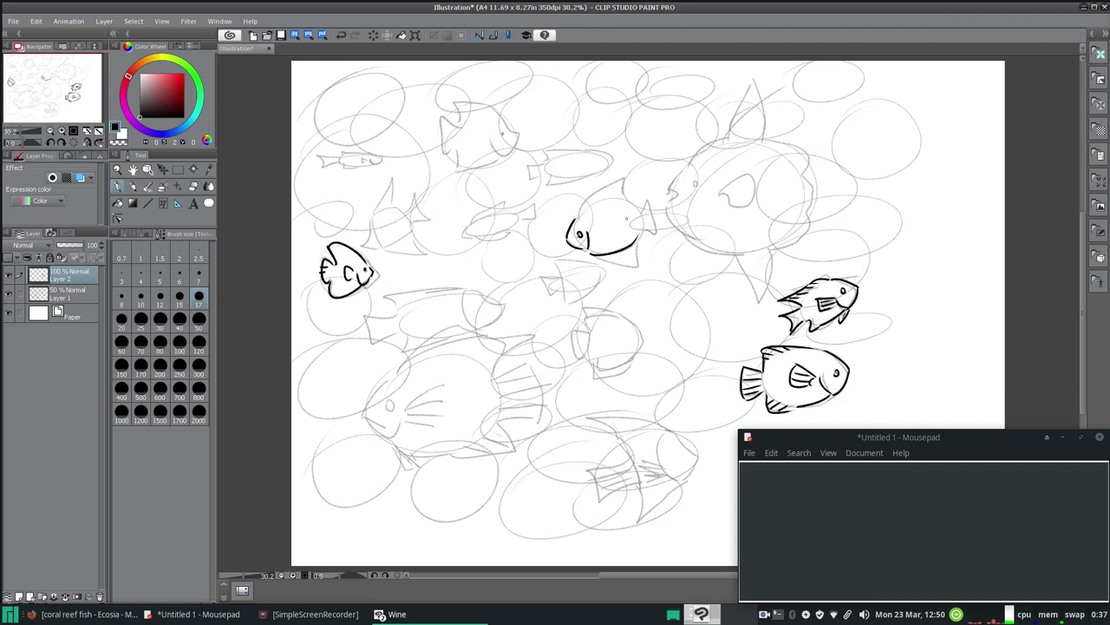
mouse_move(581, 214)
left_mouse_down()
mouse_move(634, 199)
mouse_move(664, 225)
mouse_move(664, 235)
mouse_move(644, 229)
mouse_move(659, 217)
mouse_move(664, 228)
left_mouse_up()
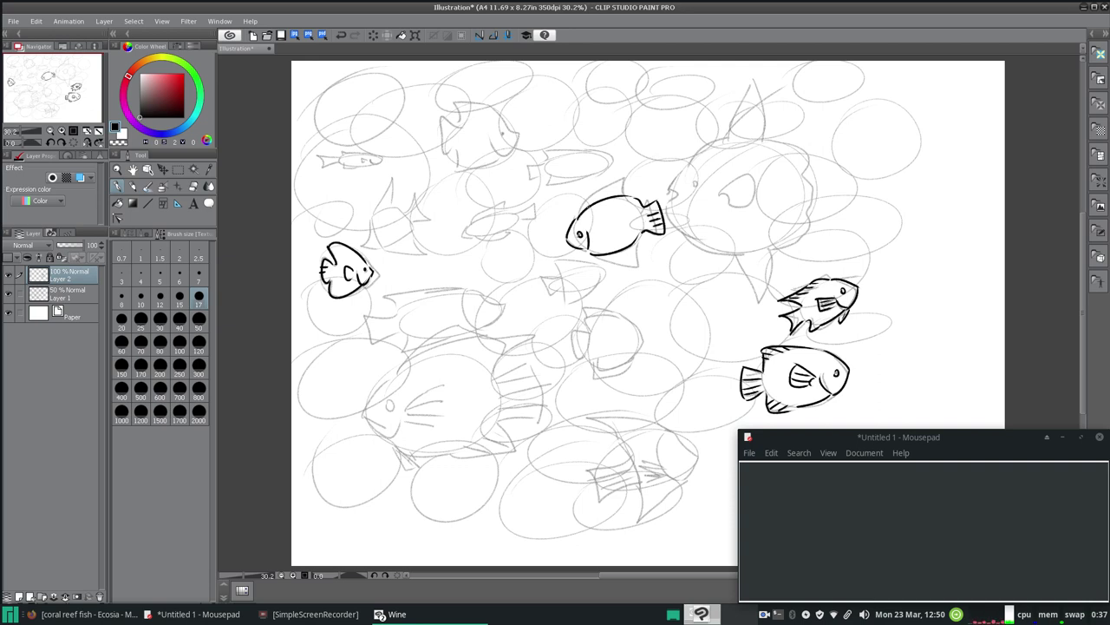
- Ink the upper-centre fish's striped dorsal fin, redrawn lower fins and striped side fin
mouse_move(581, 213)
left_mouse_down()
mouse_move(628, 182)
mouse_move(642, 196)
mouse_move(596, 195)
mouse_move(632, 182)
left_mouse_up()
left_click_drag(612, 257, 642, 248)
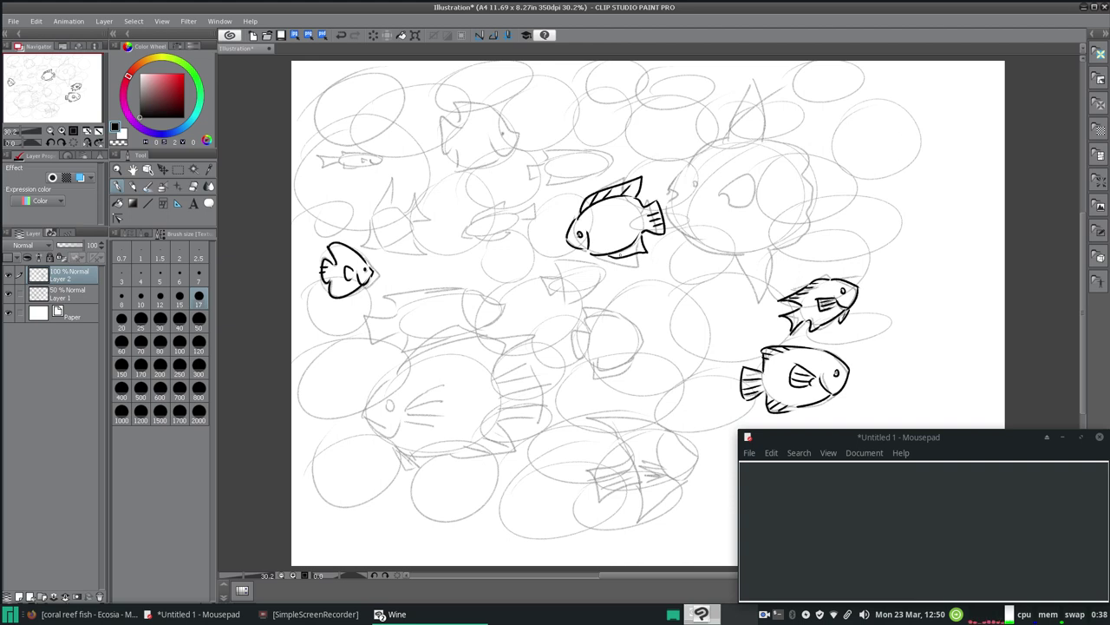
left_click(341, 34)
mouse_move(607, 258)
left_mouse_down()
mouse_move(652, 252)
mouse_move(642, 234)
left_mouse_up()
left_click(340, 35)
left_click(341, 35)
mouse_move(610, 258)
left_mouse_down()
mouse_move(649, 249)
mouse_move(643, 233)
left_mouse_up()
left_click_drag(592, 257, 605, 264)
mouse_move(598, 215)
left_mouse_down()
mouse_move(616, 232)
mouse_move(596, 232)
mouse_move(607, 233)
left_mouse_up()
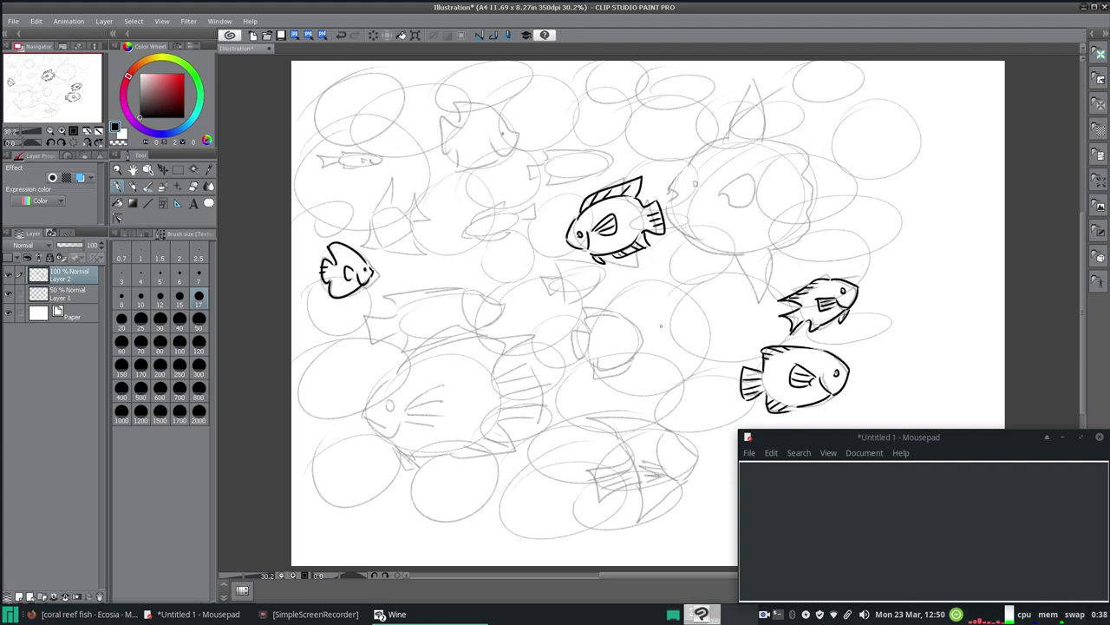
- Write the note "What do you think?" in Mousepad and clear it
left_click(798, 521)
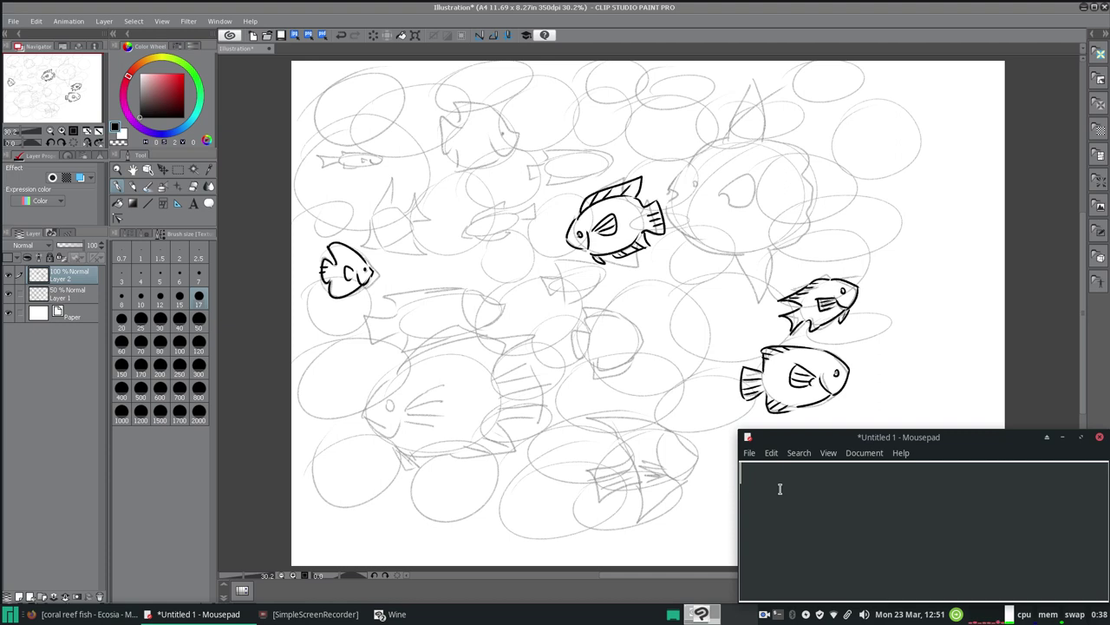
type("What do you thimnk")
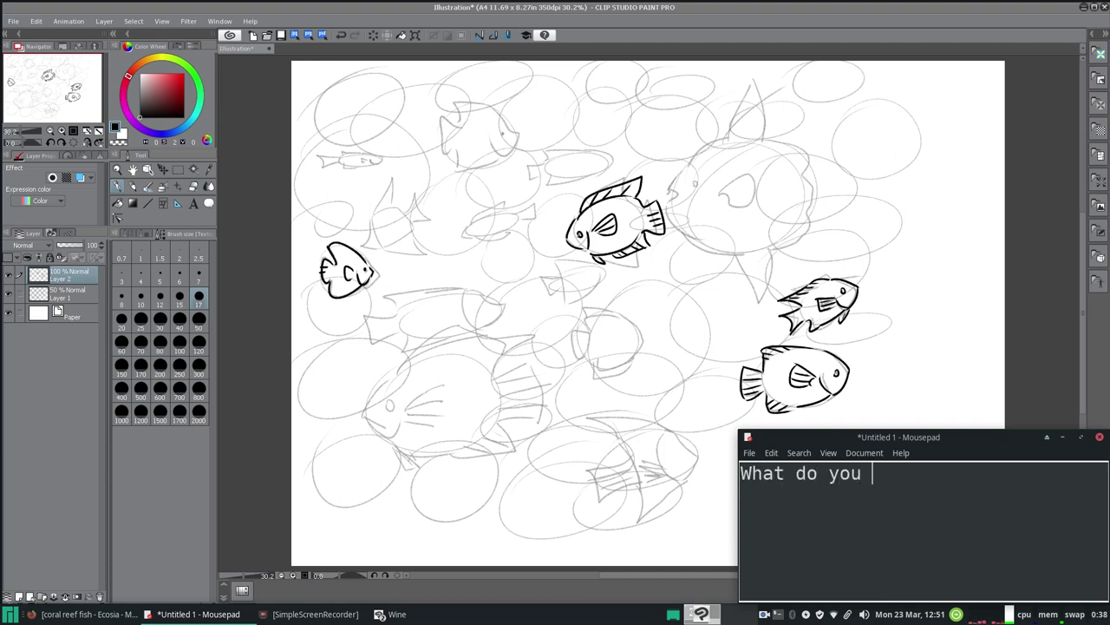
key("BackSpace")
key("BackSpace")
type("nk?")
key("BackSpace")
key("BackSpace")
key("BackSpace")
key("BackSpace")
key("BackSpace")
key("BackSpace")
key("BackSpace")
key("BackSpace")
key("BackSpace")
key("BackSpace")
key("BackSpace")
key("BackSpace")
key("BackSpace")
key("BackSpace")
key("BackSpace")
key("BackSpace")
key("BackSpace")
key("BackSpace")
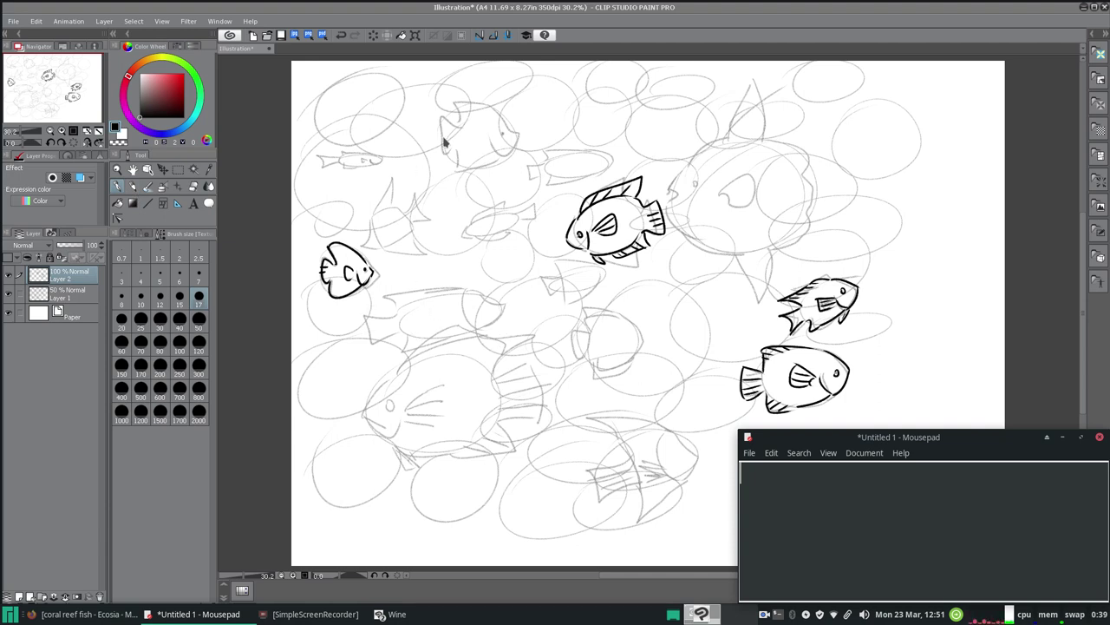
- Move the Mousepad window up off the lower canvas and show the sketch's upper-left area at 50% zoom
left_click_drag(907, 441, 838, 123)
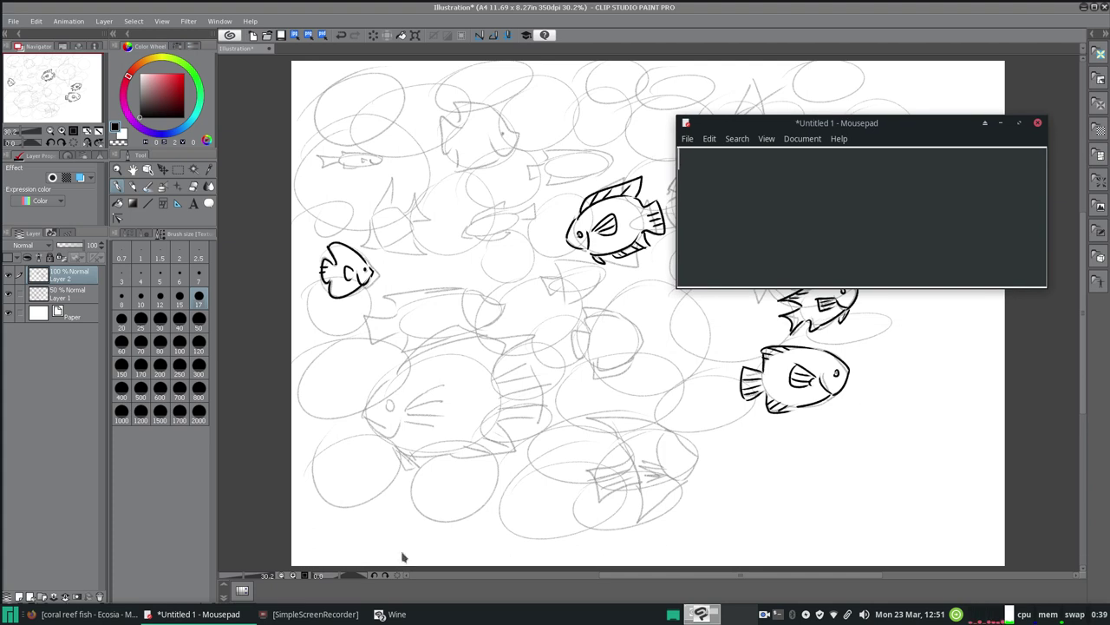
left_click(292, 576)
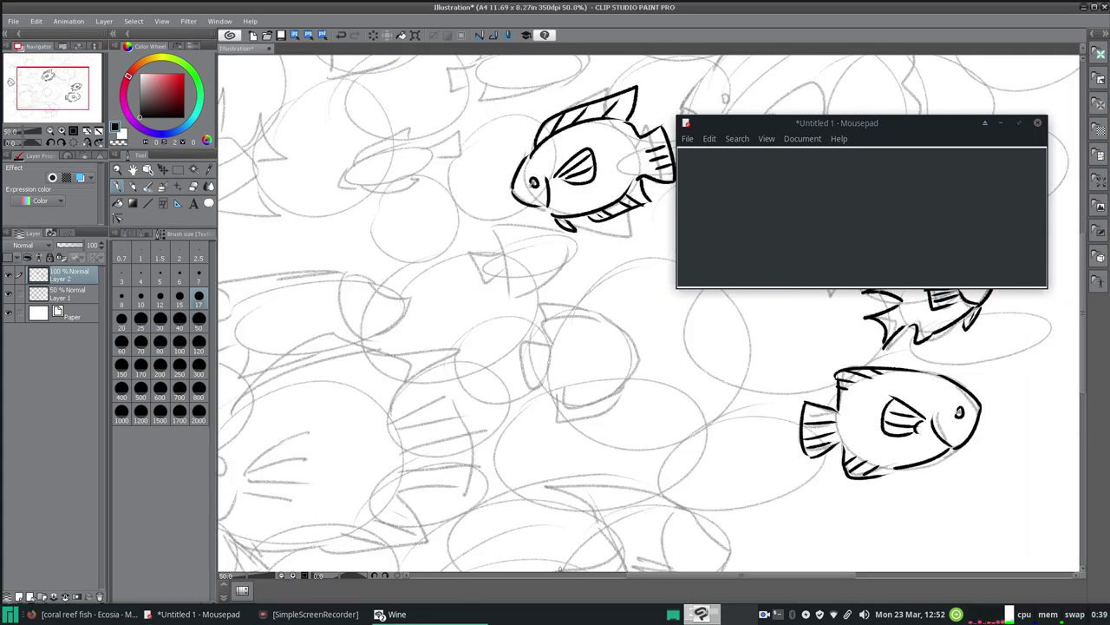
left_click_drag(701, 575, 599, 575)
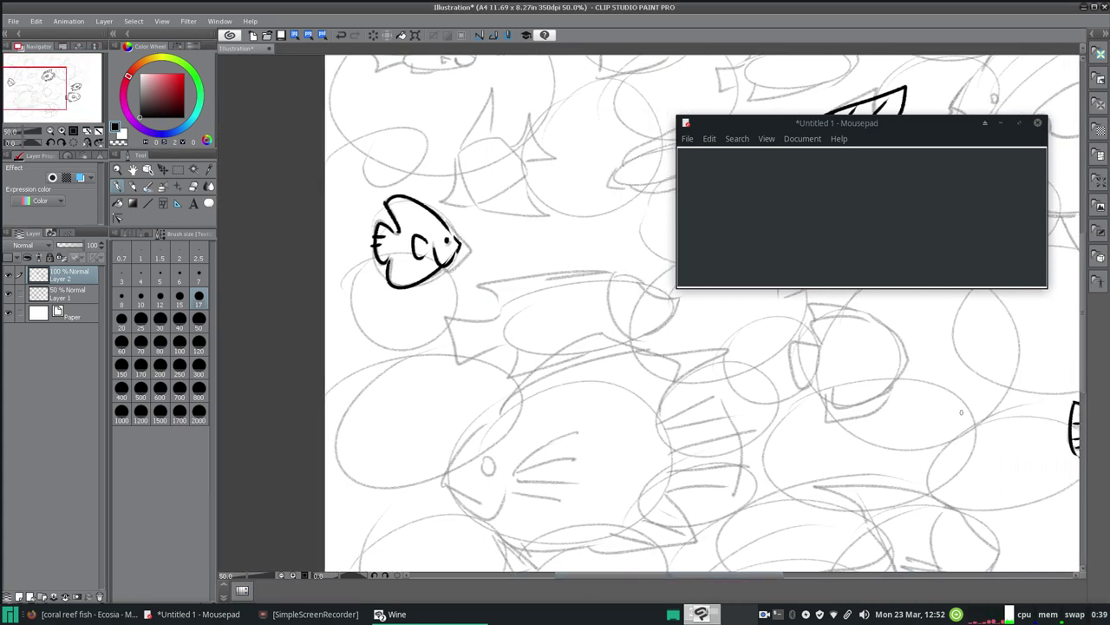
left_click_drag(1088, 310, 1084, 202)
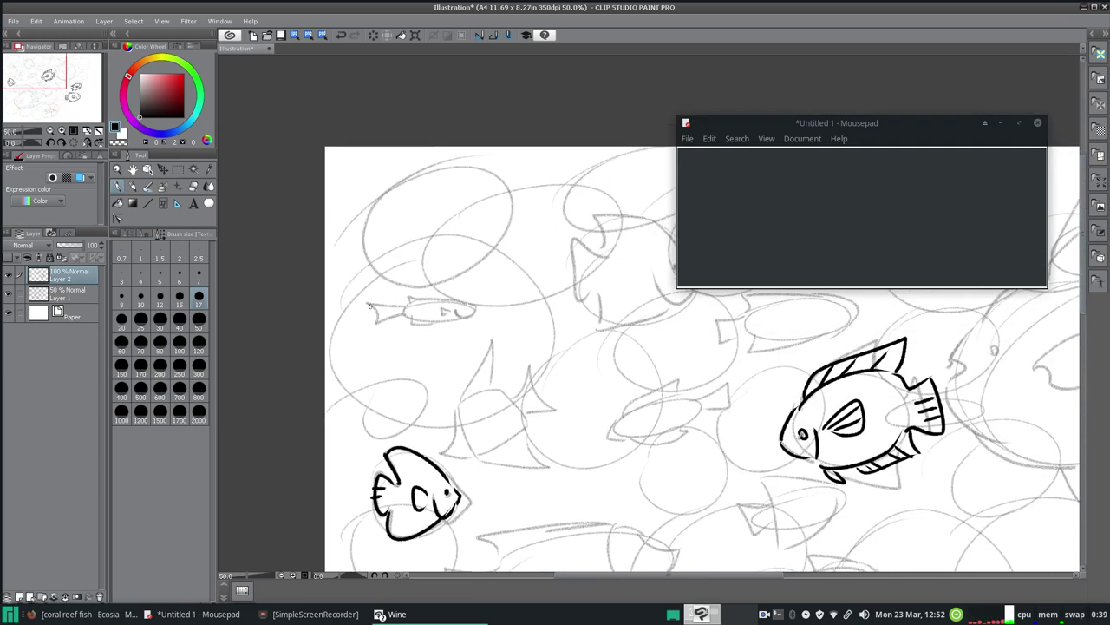
- Try to ink the tail of the small slender fish in the upper-left circle and undo the stroke
mouse_move(370, 304)
left_mouse_down()
mouse_move(372, 323)
mouse_move(391, 318)
mouse_move(356, 332)
mouse_move(446, 315)
mouse_move(468, 347)
mouse_move(370, 320)
left_mouse_up()
key("ctrl+z")
key("alt+]")
key("alt+[")
key("alt+]")
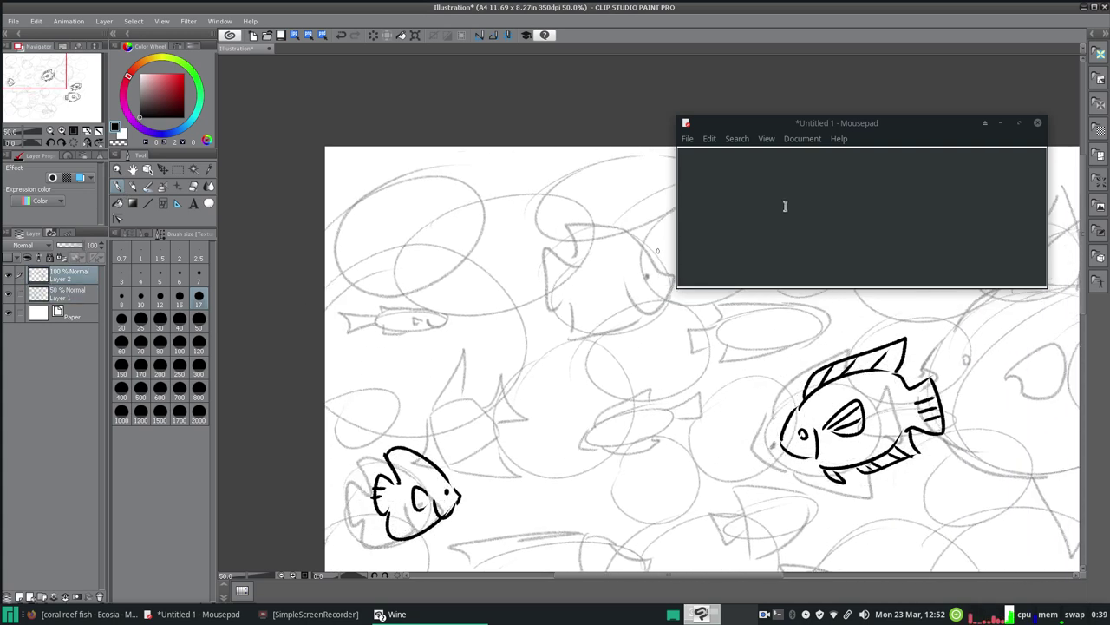
- Write the note "Oops!!" in Mousepad and clear it
left_click(775, 192)
type("Oops")
key("Return")
type("!!")
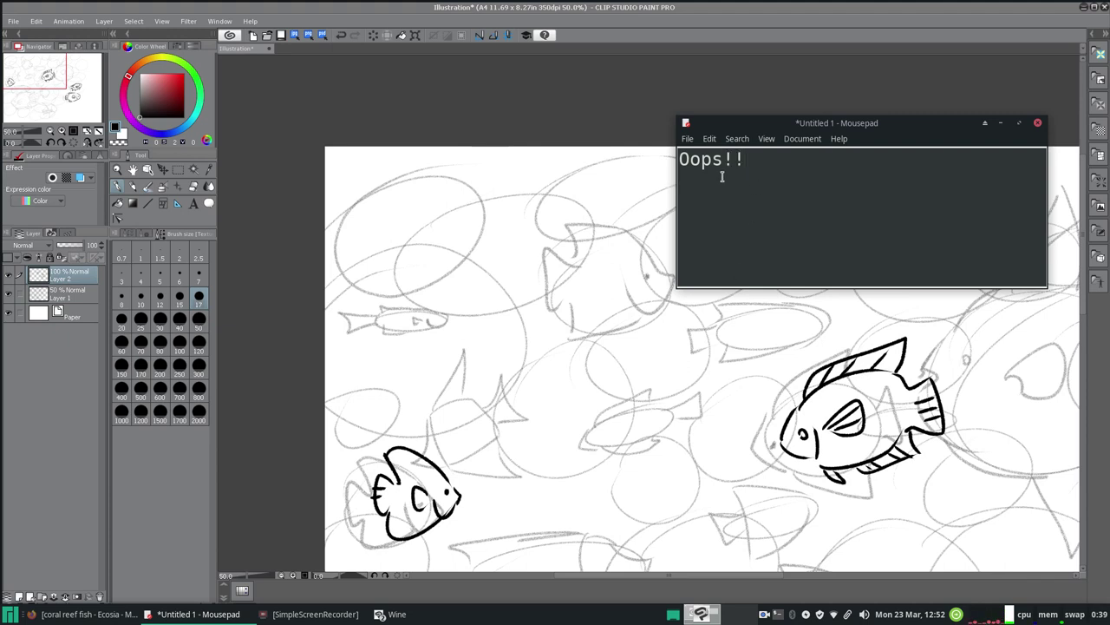
left_click_drag(721, 176, 646, 173)
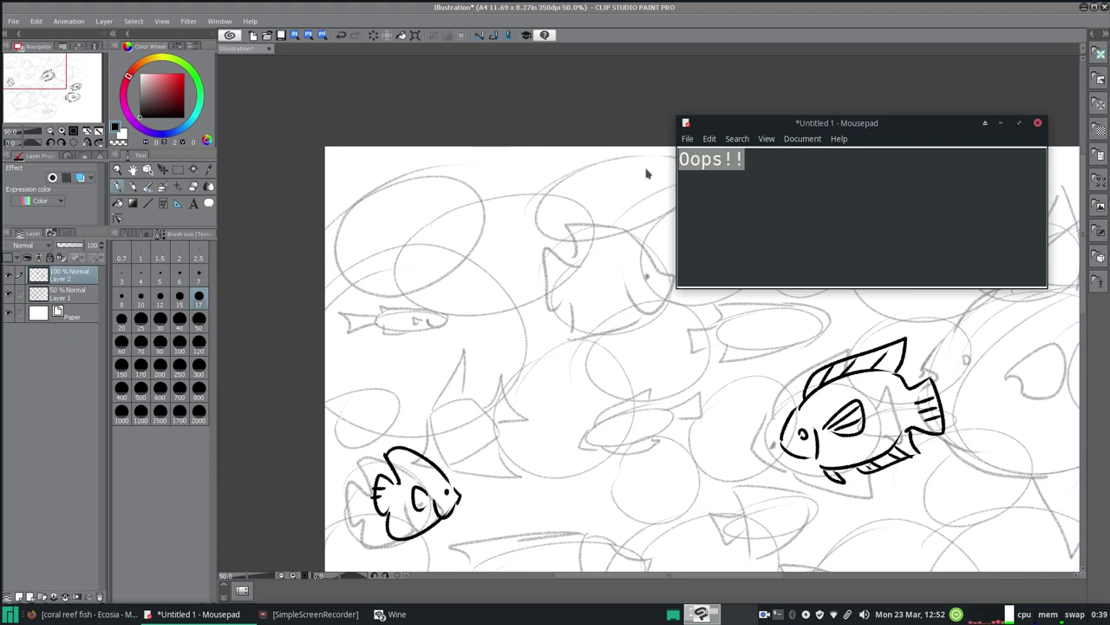
key("BackSpace")
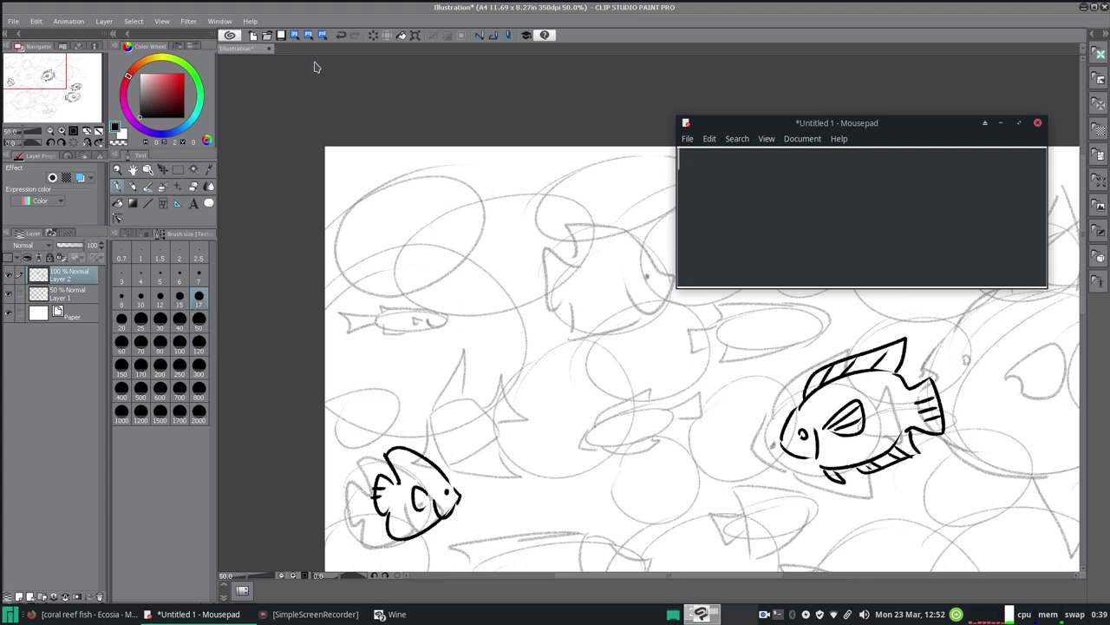
- Undo the accidental shift of the sketch so it lines up with the inked fish again
left_click(341, 34)
left_click(341, 36)
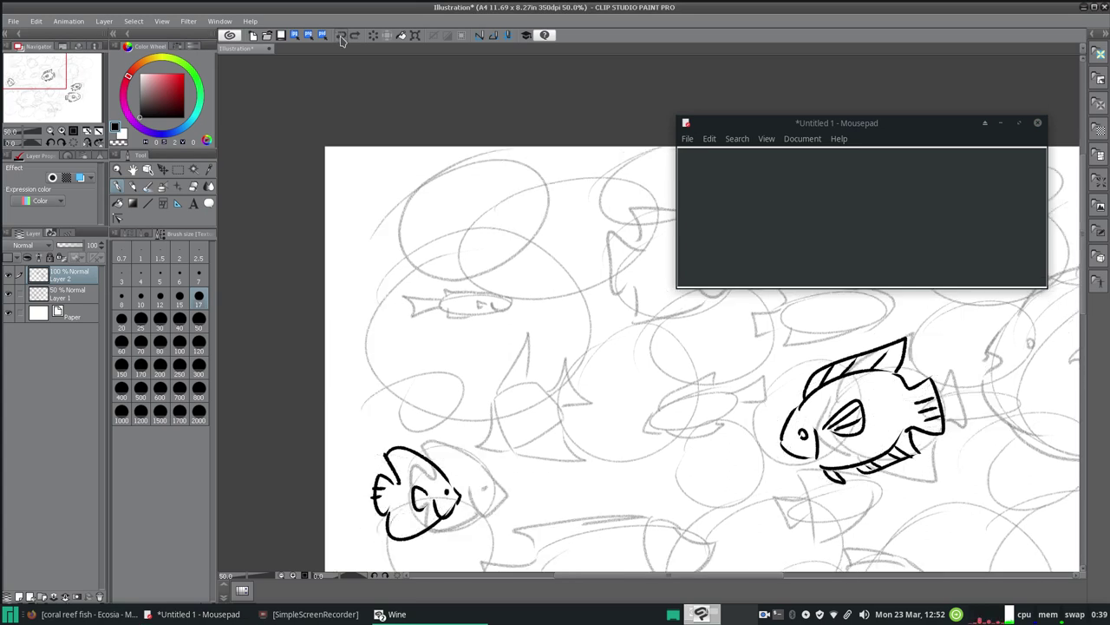
left_click(340, 35)
left_click(341, 35)
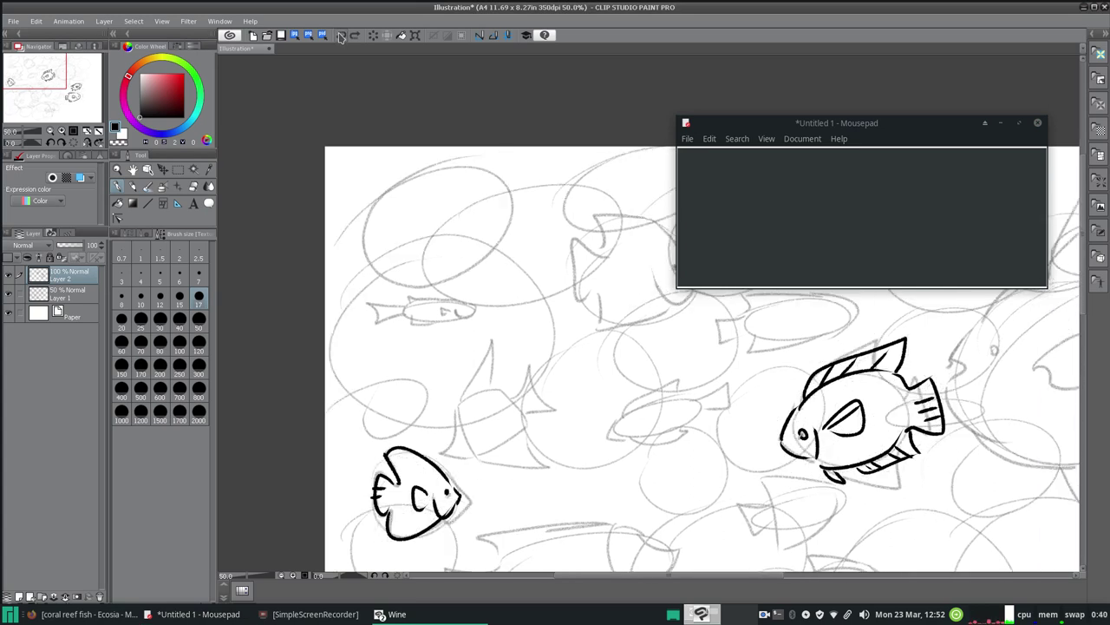
left_click(355, 34)
key("ctrl+z")
- Set the pen's brush size to 12 and try it with a stroke near the slender fish, undoing the stroke
left_click(160, 298)
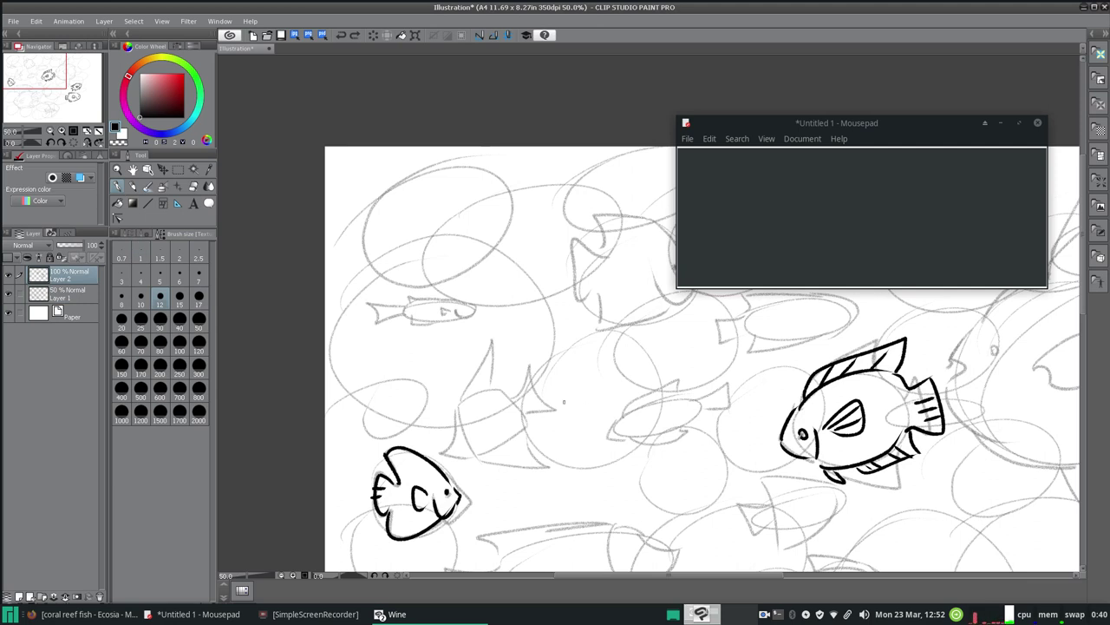
left_click(734, 202)
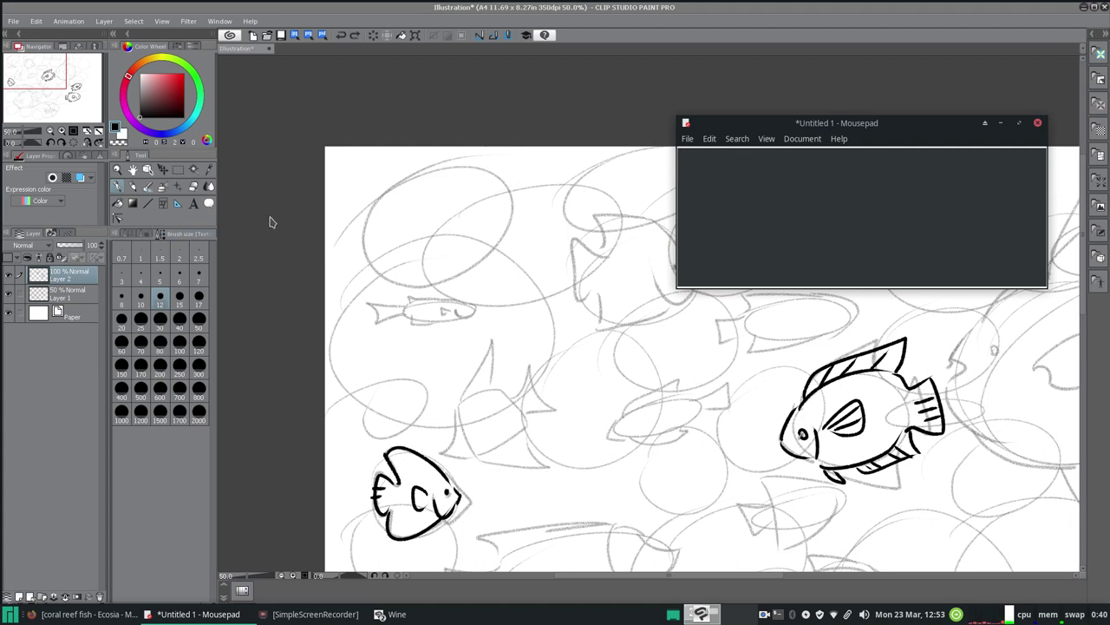
left_click(160, 302)
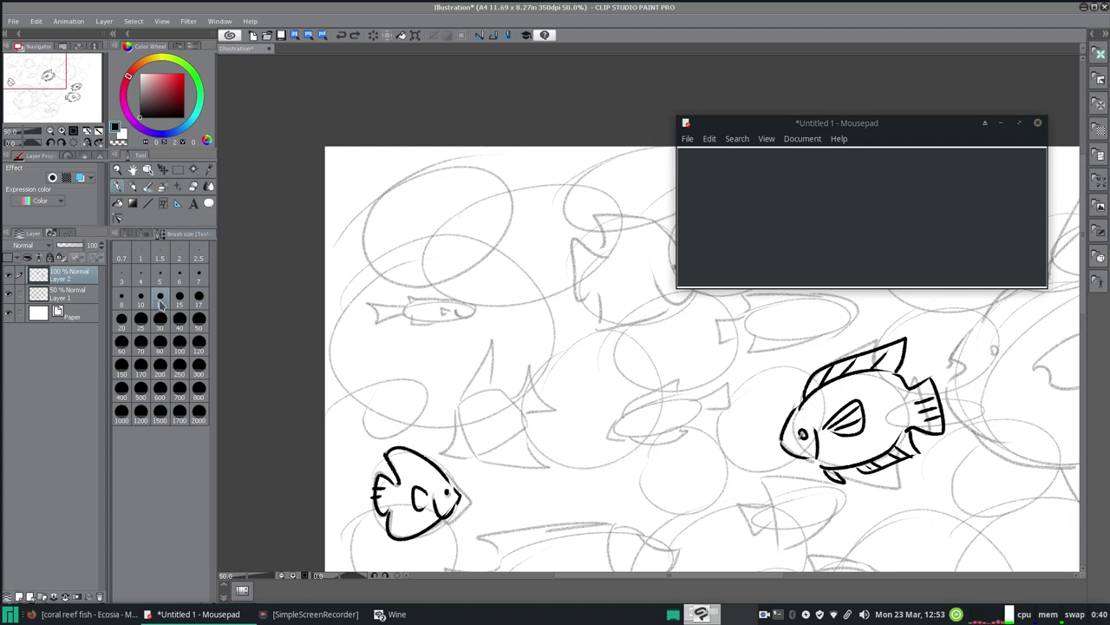
left_click_drag(465, 269, 517, 280)
key("ctrl+z")
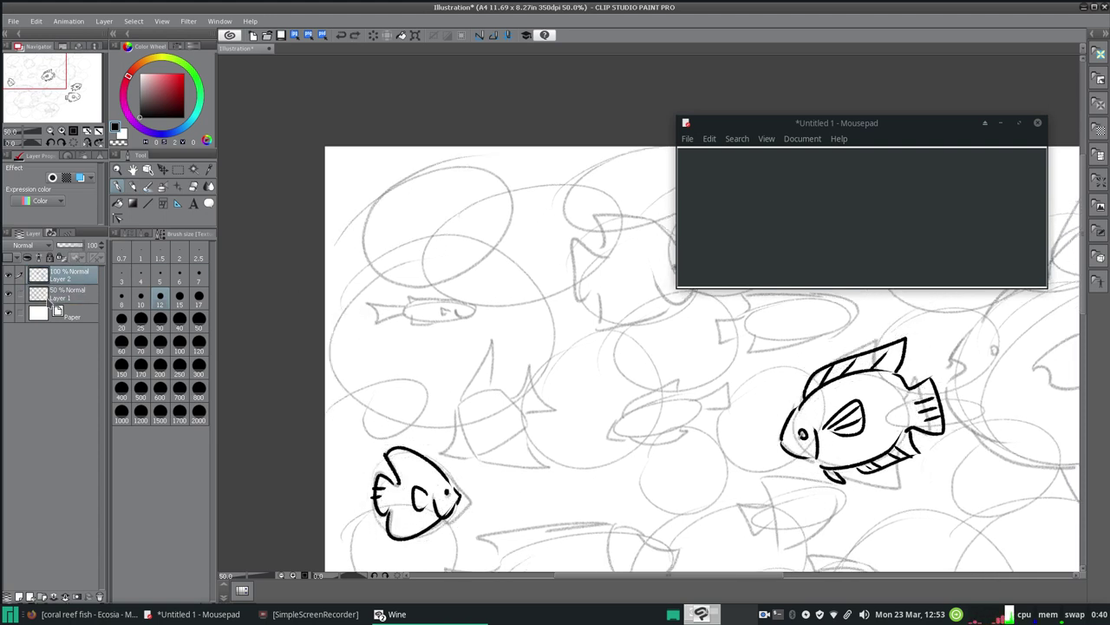
- Select the sketch layer, Layer 1, and lock it
left_click(19, 295)
left_click(74, 295)
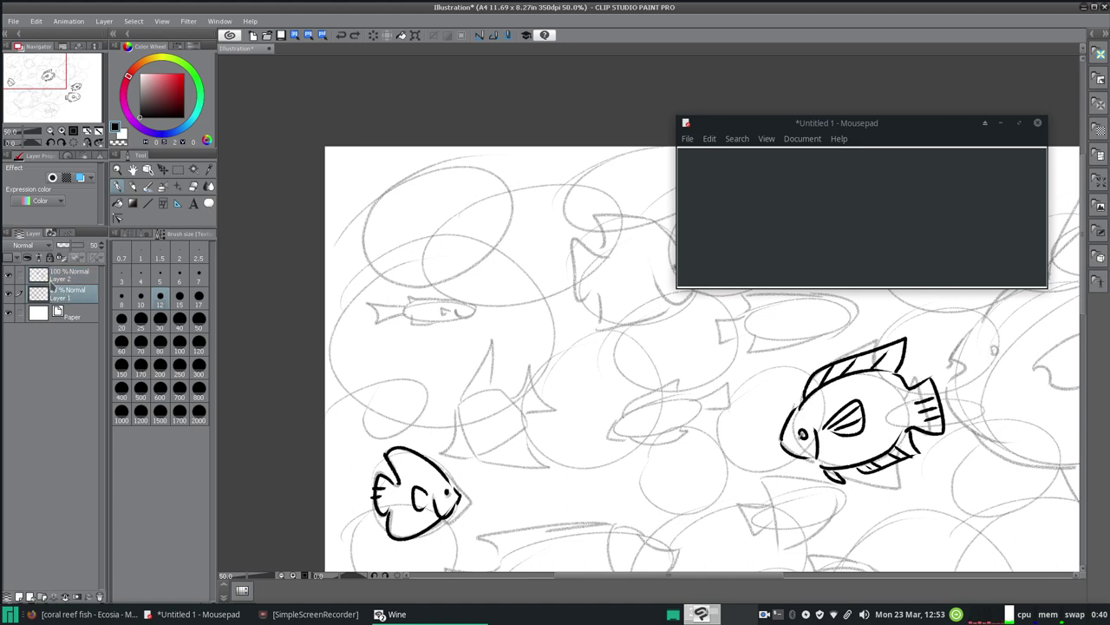
left_click(49, 257)
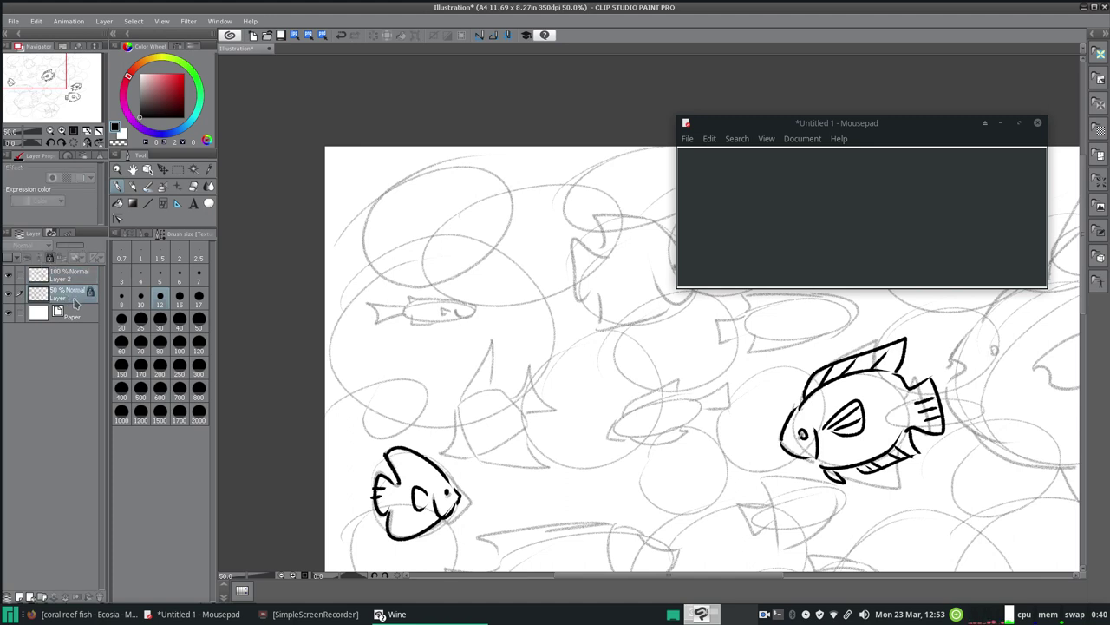
- Write the note "I should have locked the sketch layer first" in Mousepad and clear it
left_click(757, 224)
type("I should have locked the sketch layer first")
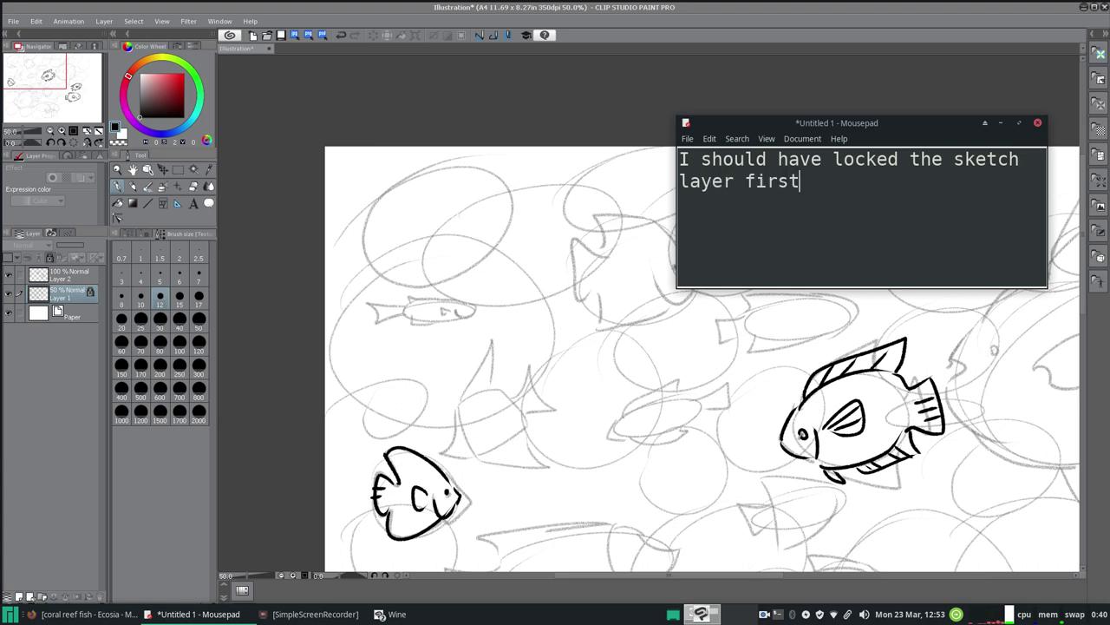
key("BackSpace")
key("BackSpace")
key("BackSpace")
key("BackSpace")
key("BackSpace")
key("BackSpace")
key("BackSpace")
key("BackSpace")
key("BackSpace")
key("BackSpace")
key("BackSpace")
key("BackSpace")
key("BackSpace")
key("BackSpace")
key("BackSpace")
key("BackSpace")
key("BackSpace")
key("BackSpace")
key("BackSpace")
key("BackSpace")
key("BackSpace")
key("BackSpace")
key("BackSpace")
key("BackSpace")
key("BackSpace")
key("BackSpace")
key("BackSpace")
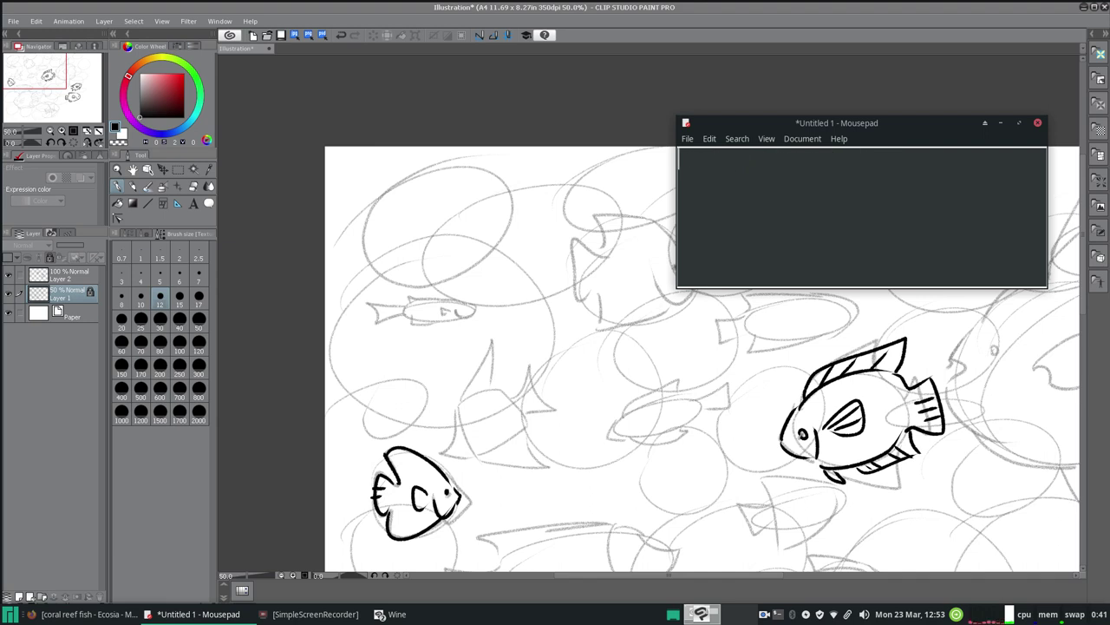
- Write the note "Locking layers is a good idea." in Mousepad
type("Locknig")
key("BackSpace")
key("BackSpace")
key("BackSpace")
key("BackSpace")
key("BackSpace")
type("king layers ")
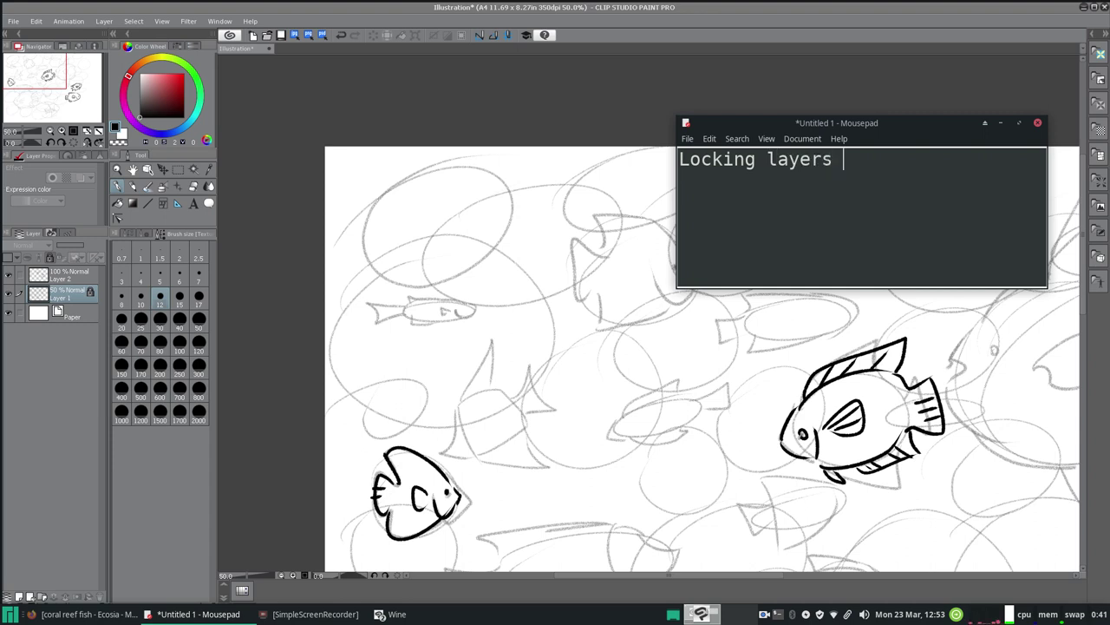
type("is a good idea.")
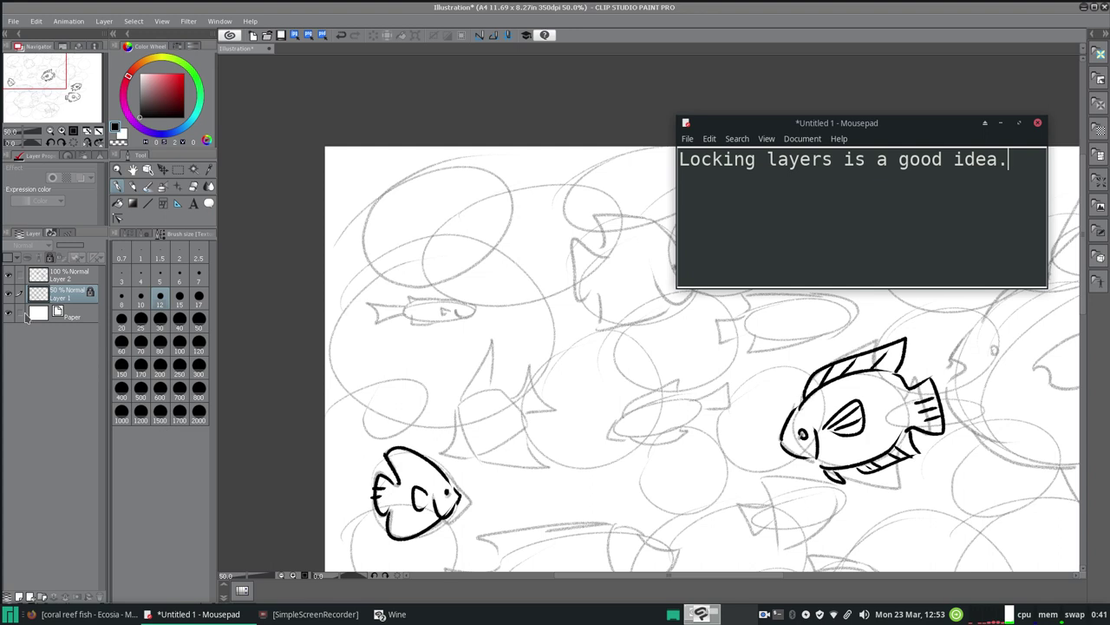
- Lock the Paper layer in Clip Studio Paint and make Layer 2 the active layer
left_click(74, 316)
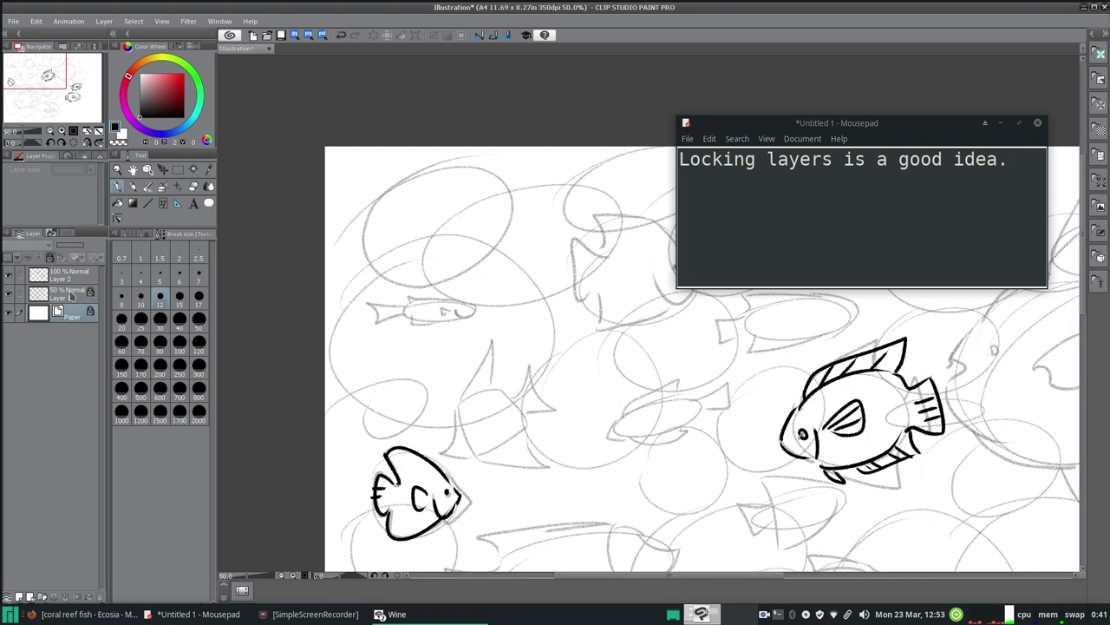
left_click(67, 279)
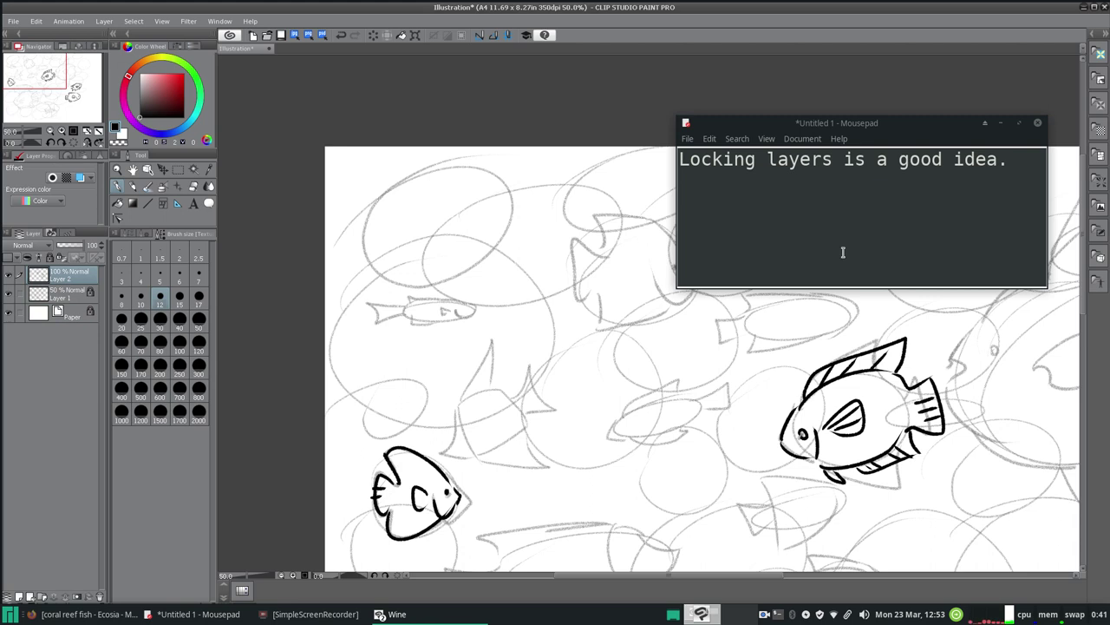
- Clear the note about locking layers in Mousepad and return to the illustration
left_click_drag(1006, 184, 604, 143)
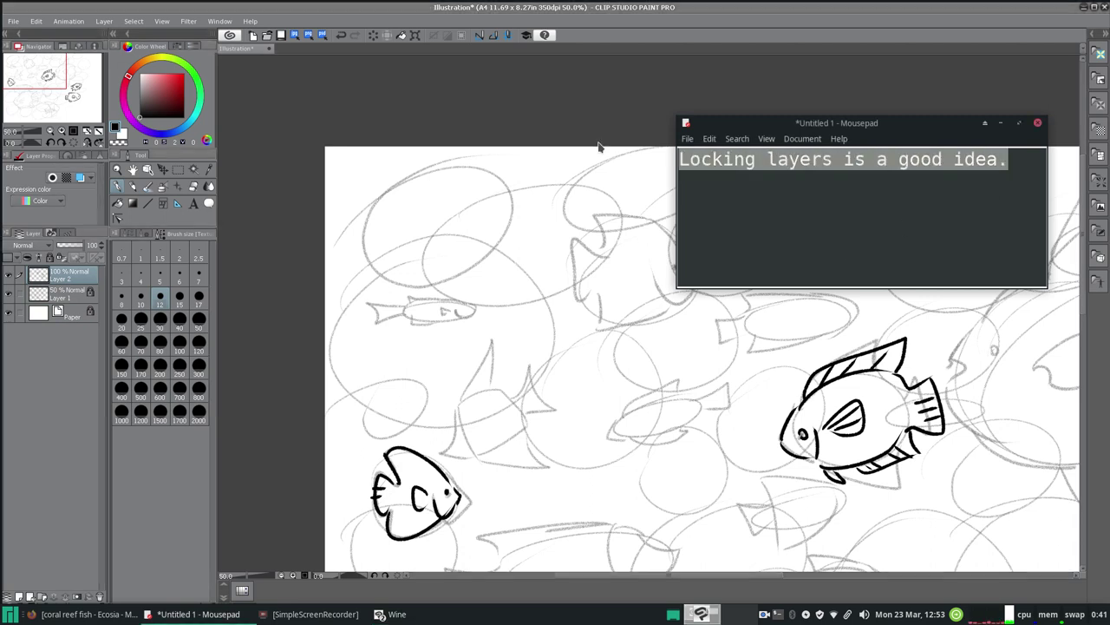
key("BackSpace")
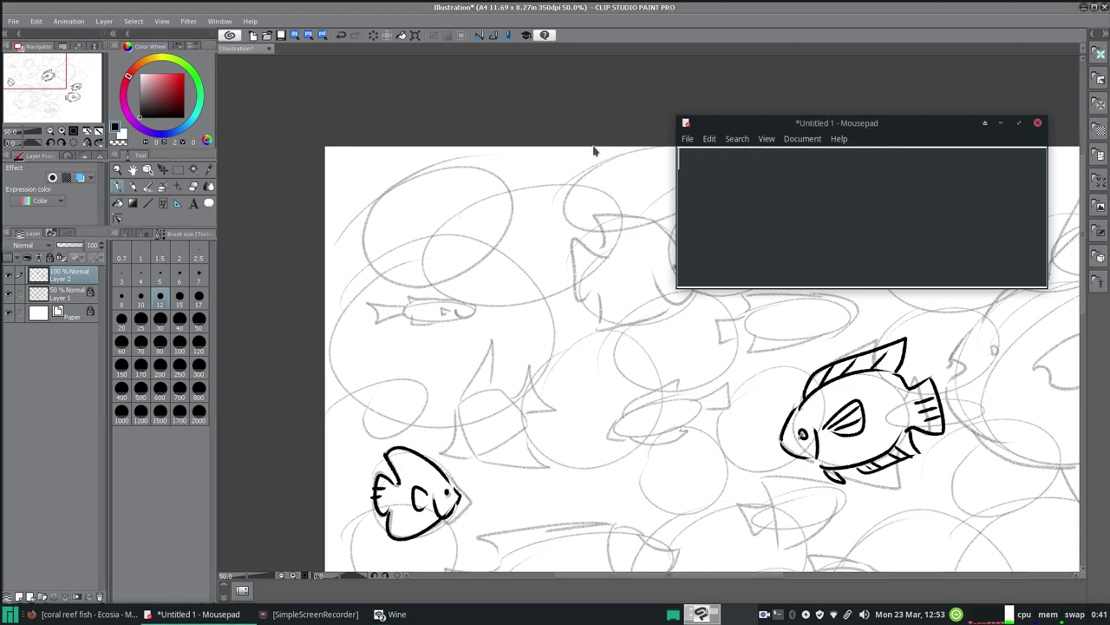
left_click(131, 197)
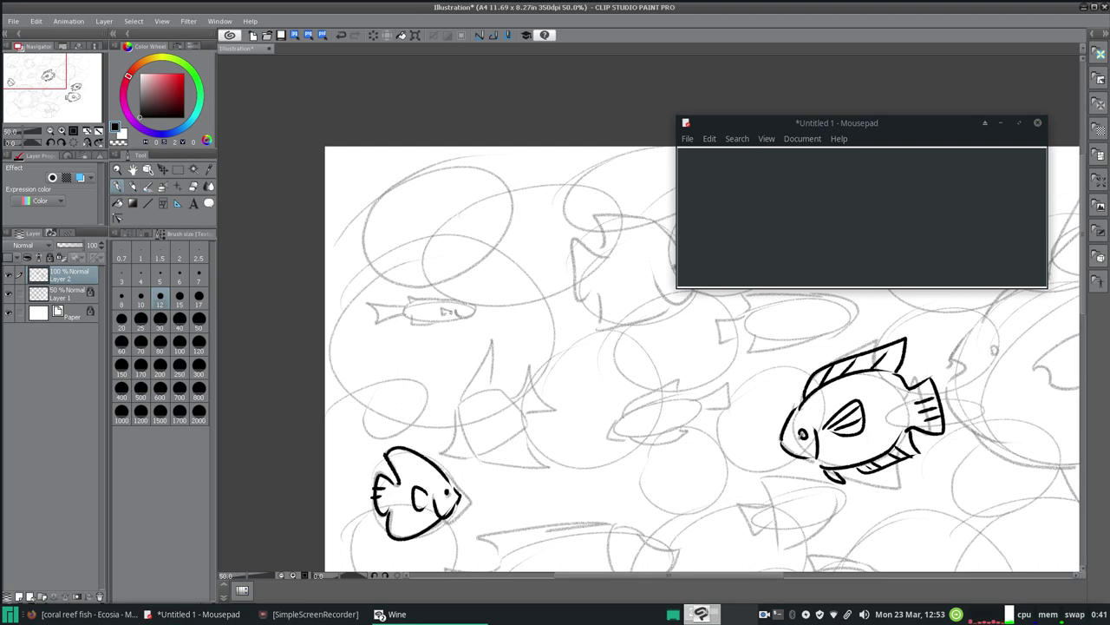
- Scribble test strokes near the slender fish and over the round fish beside it, move the Mousepad window aside, and lock Layer 2
mouse_move(421, 332)
left_mouse_down()
mouse_move(488, 369)
mouse_move(532, 340)
mouse_move(483, 314)
mouse_move(487, 287)
left_mouse_up()
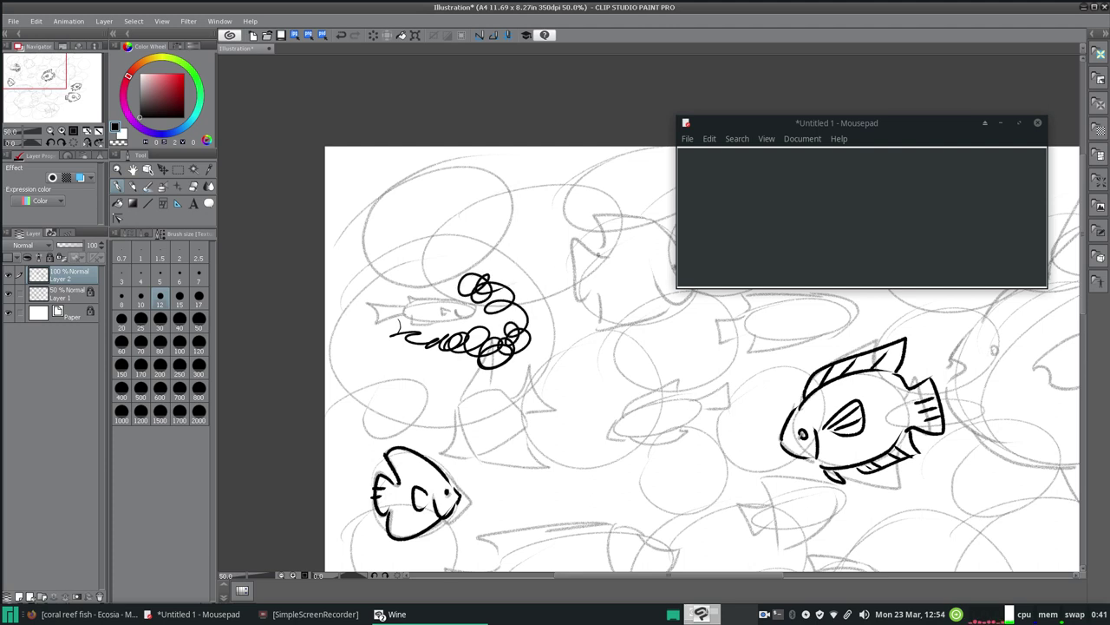
left_click_drag(743, 124, 836, 126)
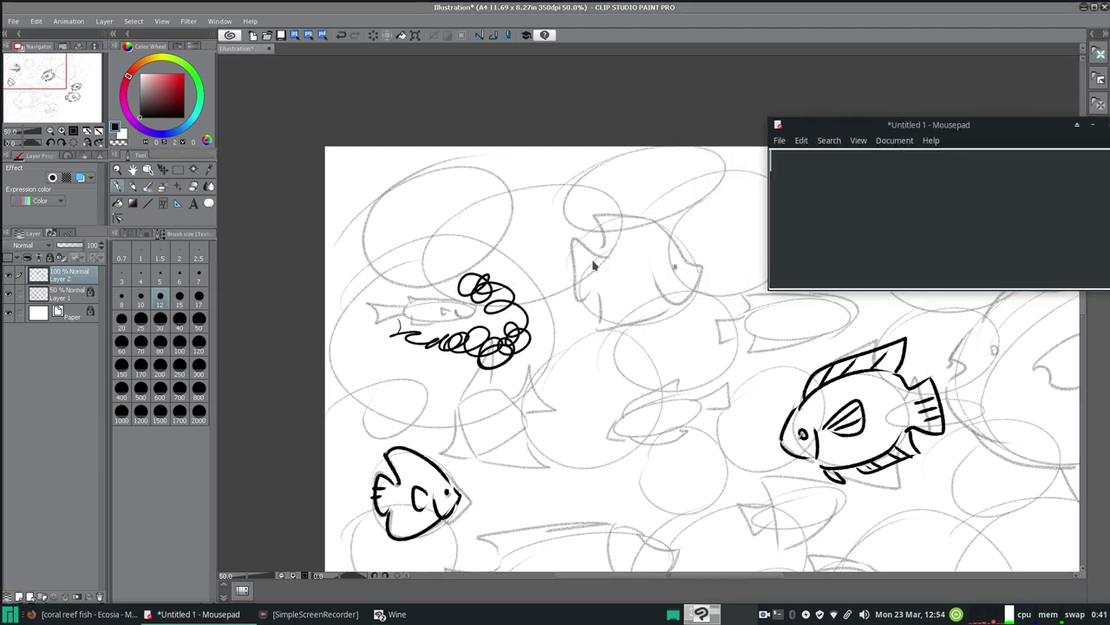
left_click_drag(656, 270, 655, 289)
key("ctrl+z")
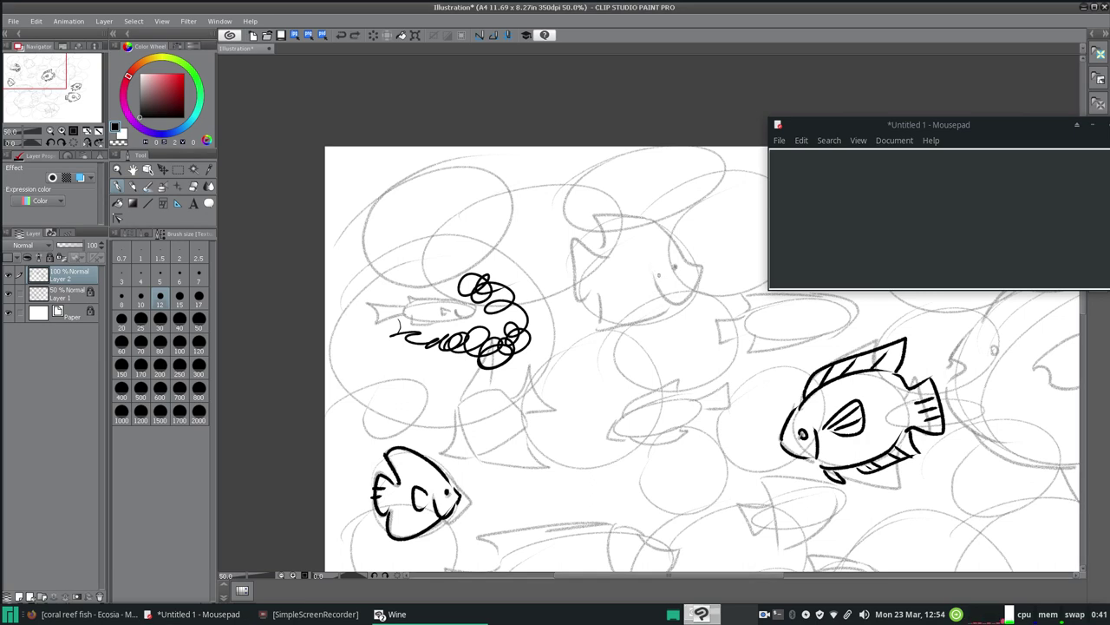
mouse_move(654, 273)
left_mouse_down()
mouse_move(677, 304)
mouse_move(696, 273)
left_mouse_up()
left_click_drag(606, 251, 594, 211)
left_click(50, 258)
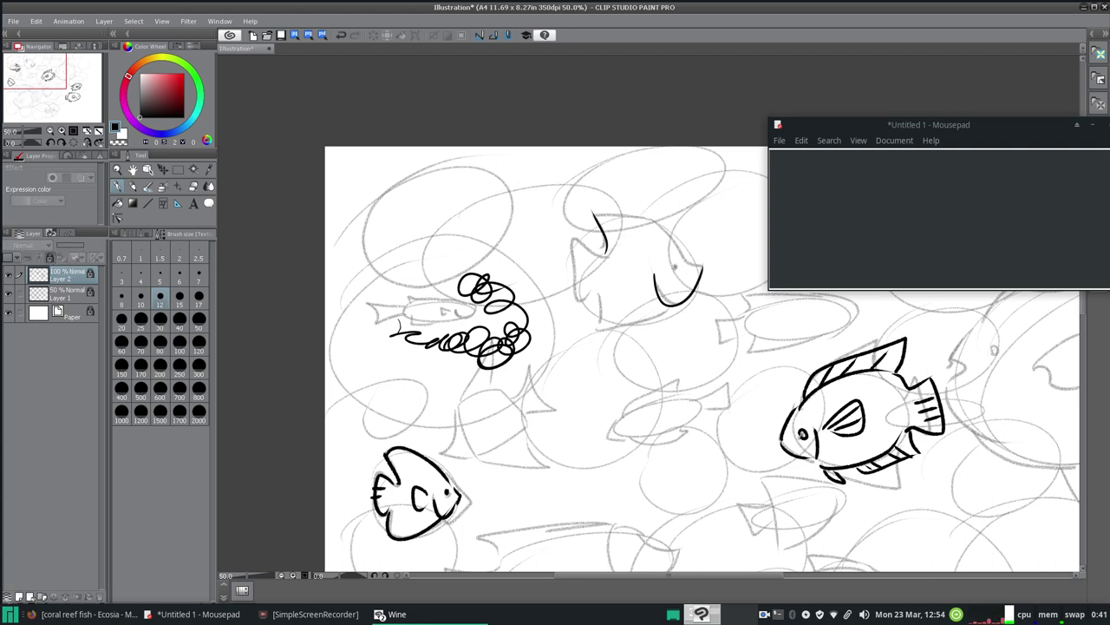
- Write the note "In GIMP, there's a way to lock the layer so it doesn't move." in Mousepad
left_click(899, 196)
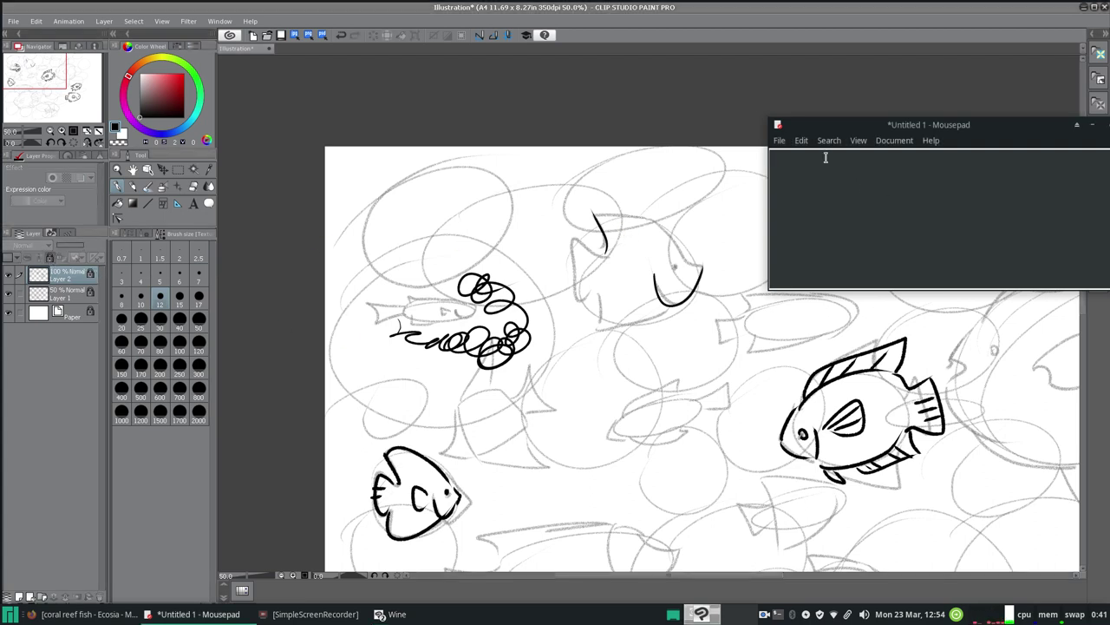
type("In GIMP, there's a")
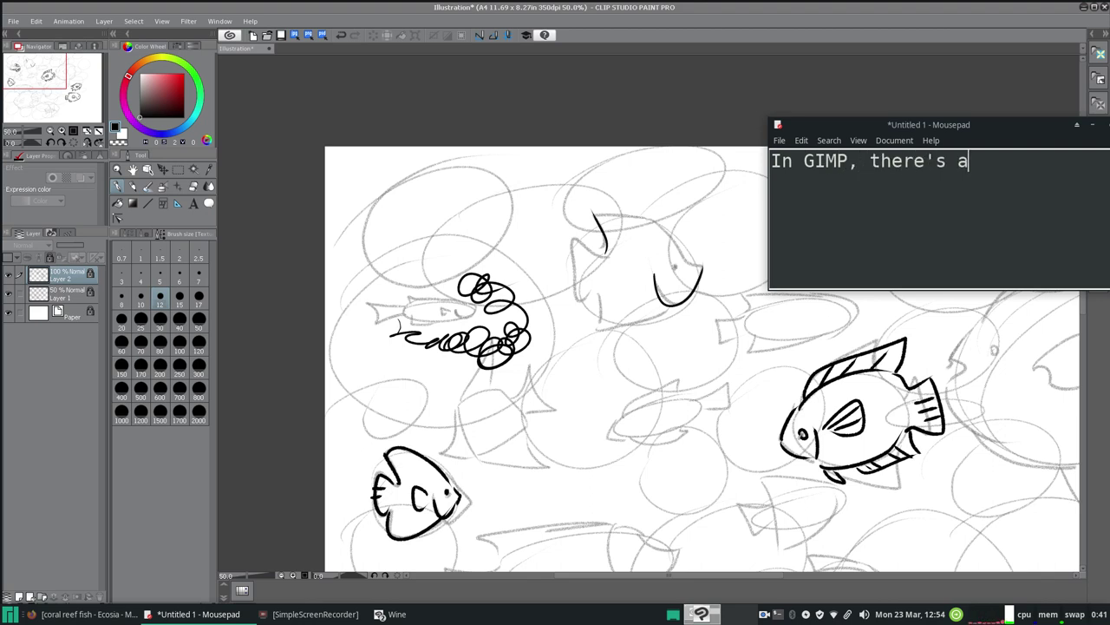
type(" way to lock")
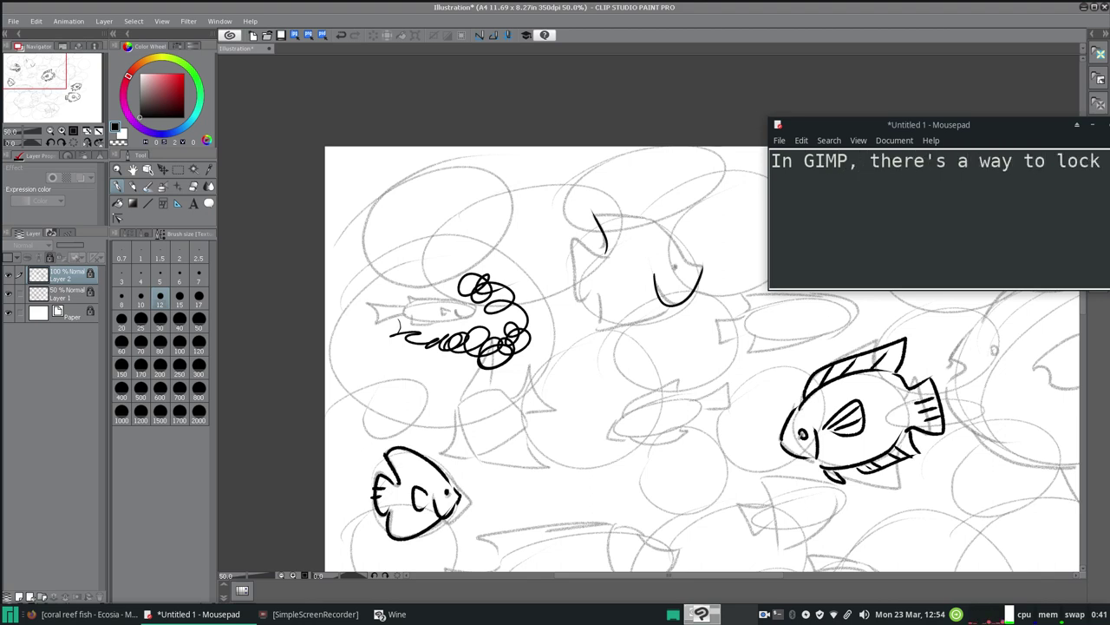
type(" the layer so ")
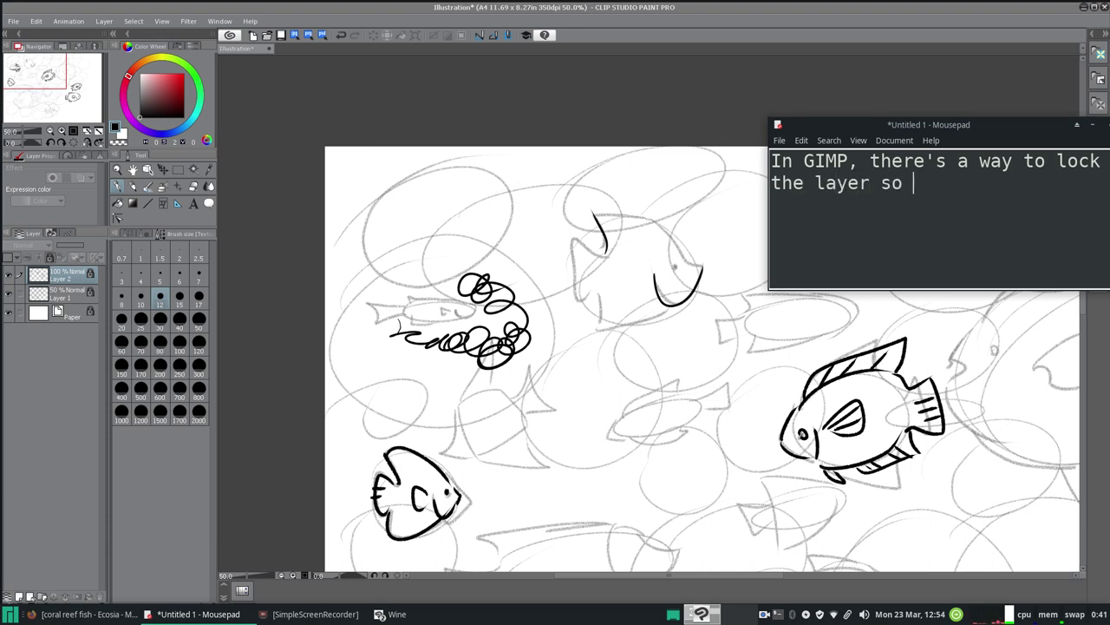
type("it doesn't mo")
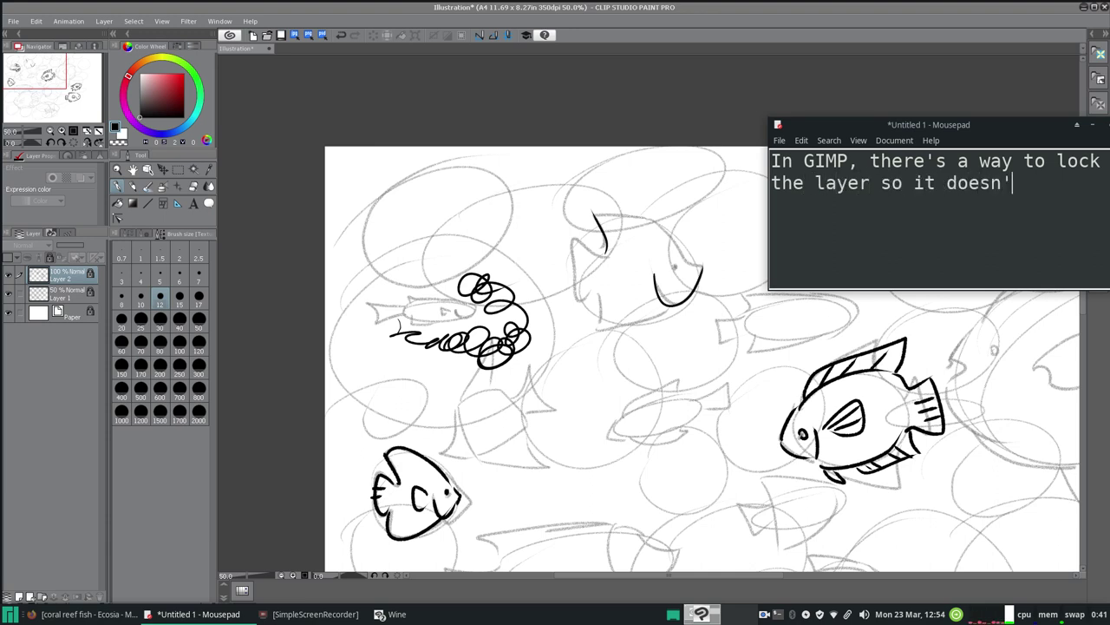
type("ve.  ")
- Add a second paragraph to the note: "To be honest, I don't know how to do that in Clip Studio."
type("To be")
type(" honest, I ")
type("don't know how")
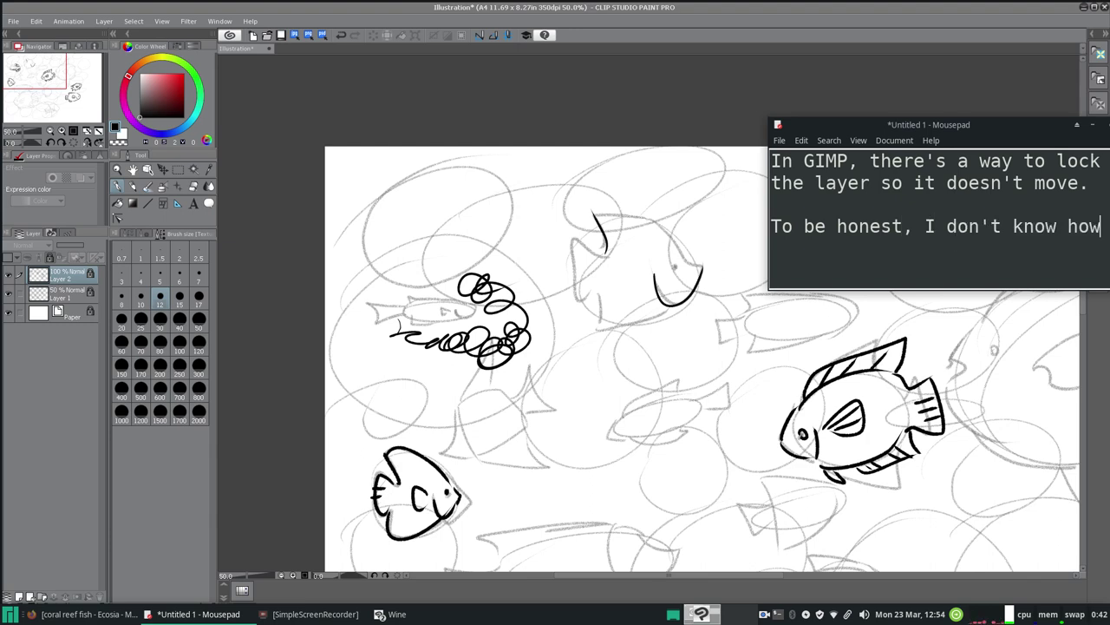
type(" to do that ")
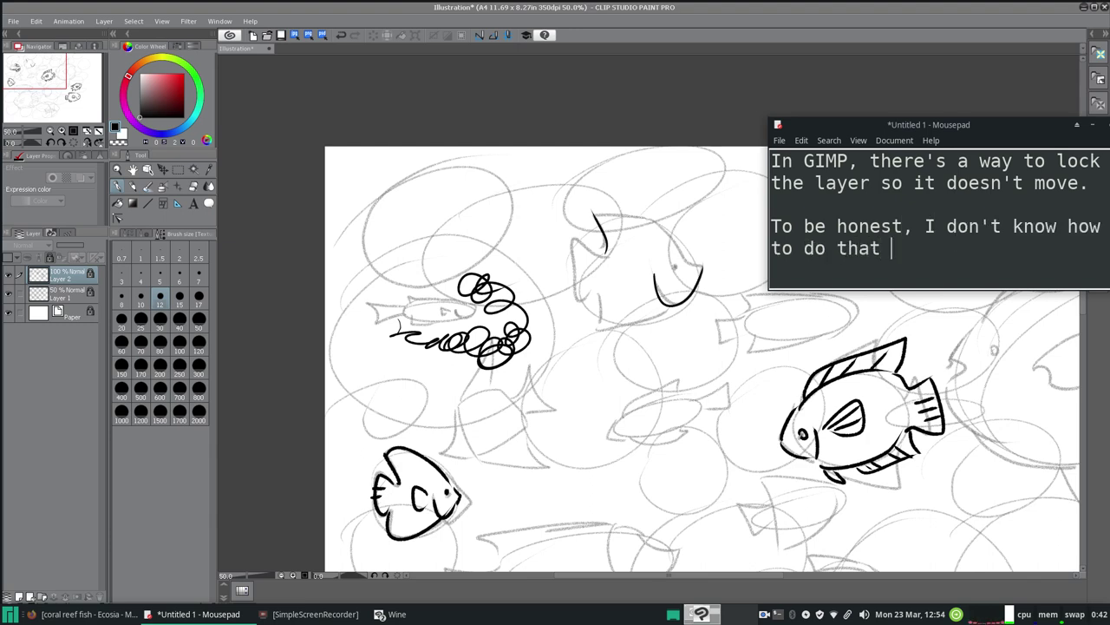
type("in Clip Studio.")
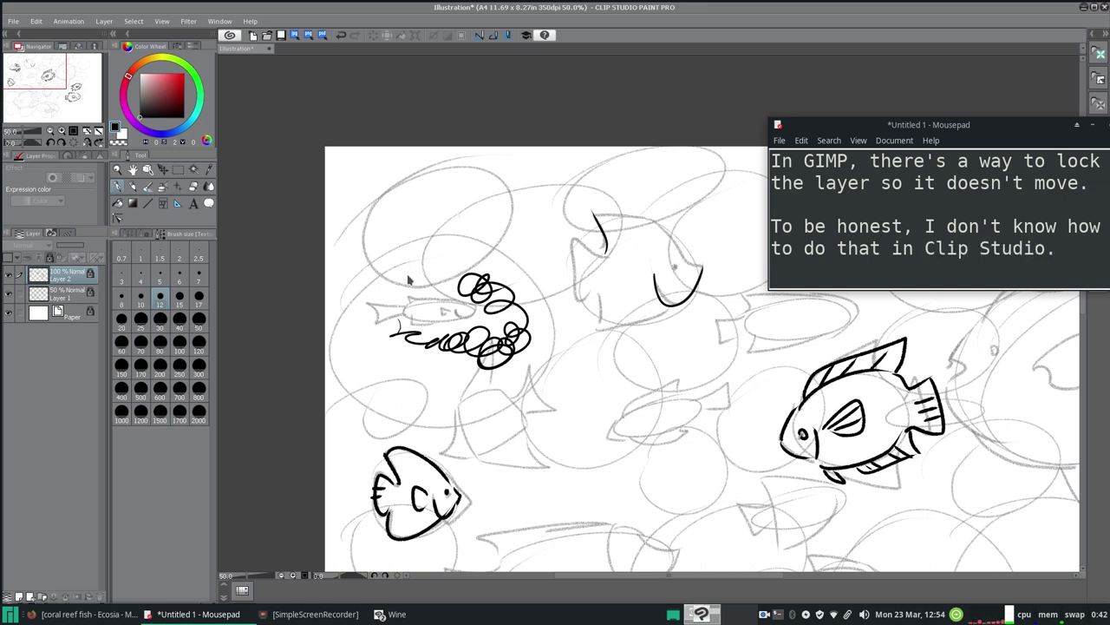
- Unlock Layer 2 in Clip Studio Paint and erase the test scribbles around the slender fish and the round fish with the Hard eraser
left_click(193, 187)
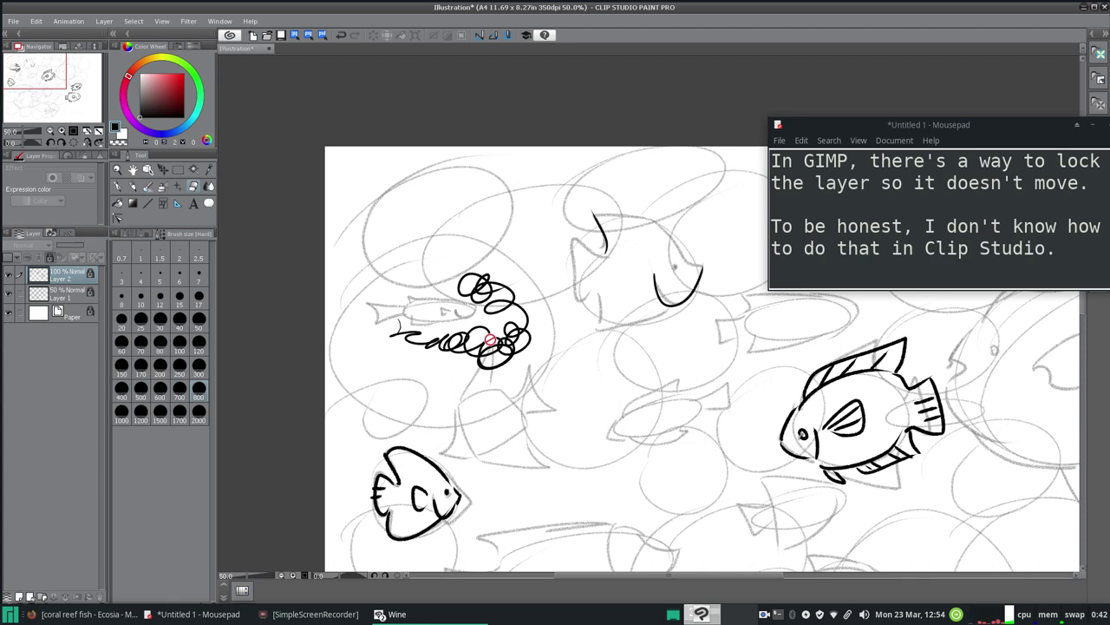
left_click(68, 266)
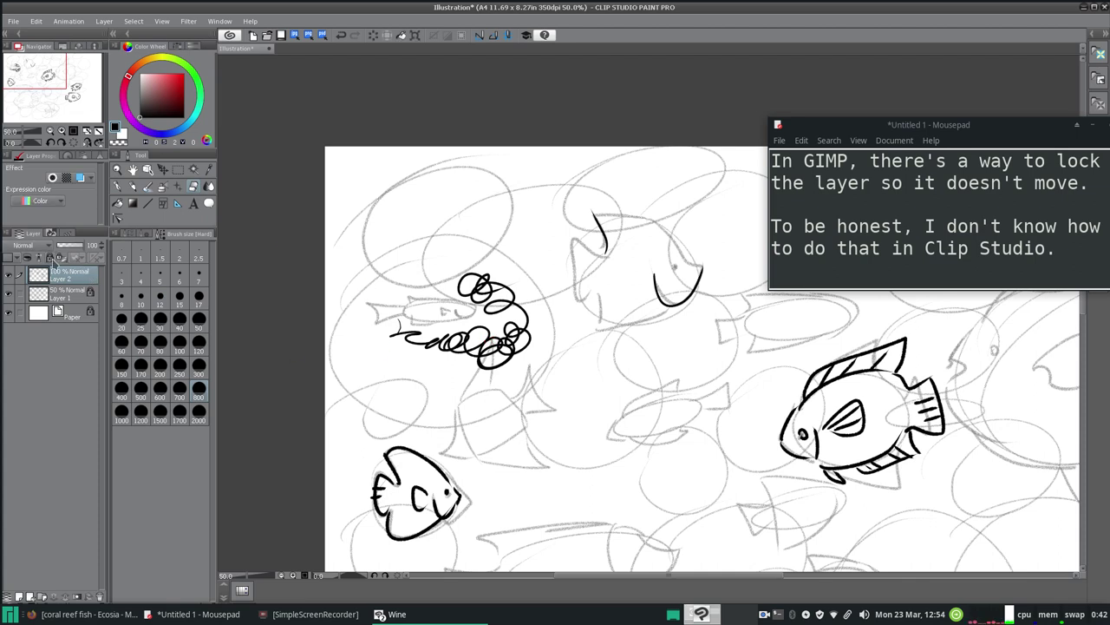
mouse_move(486, 303)
left_mouse_down()
mouse_move(448, 309)
mouse_move(445, 323)
mouse_move(481, 289)
mouse_move(588, 254)
mouse_move(666, 251)
left_mouse_up()
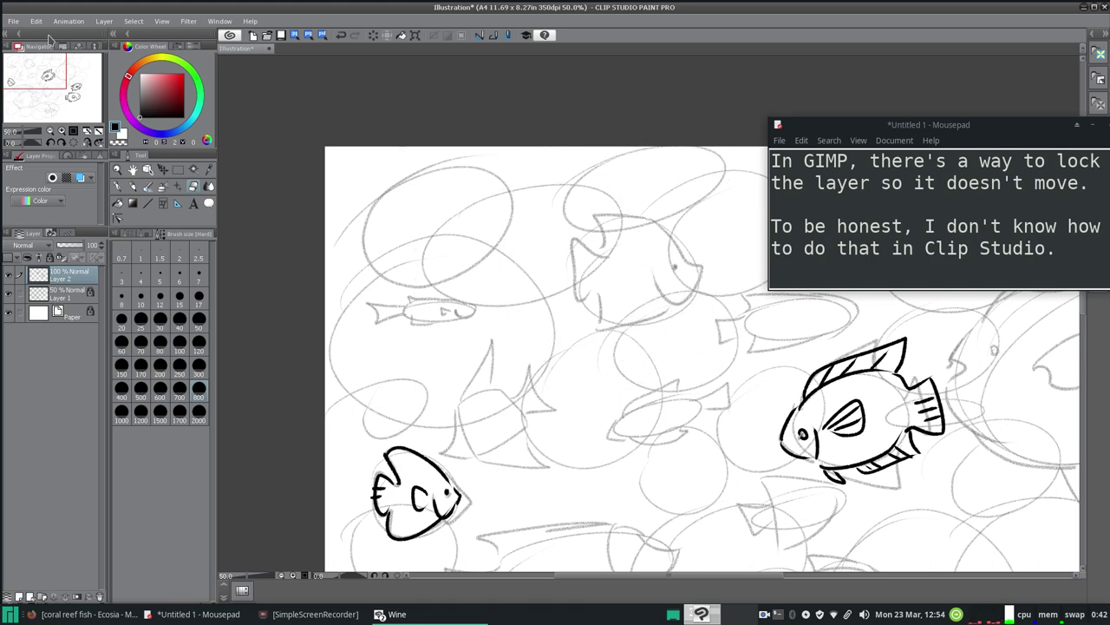
- Save the illustration in Clip Studio format under the name fish-doodle-03232020
left_click(13, 21)
left_click(42, 96)
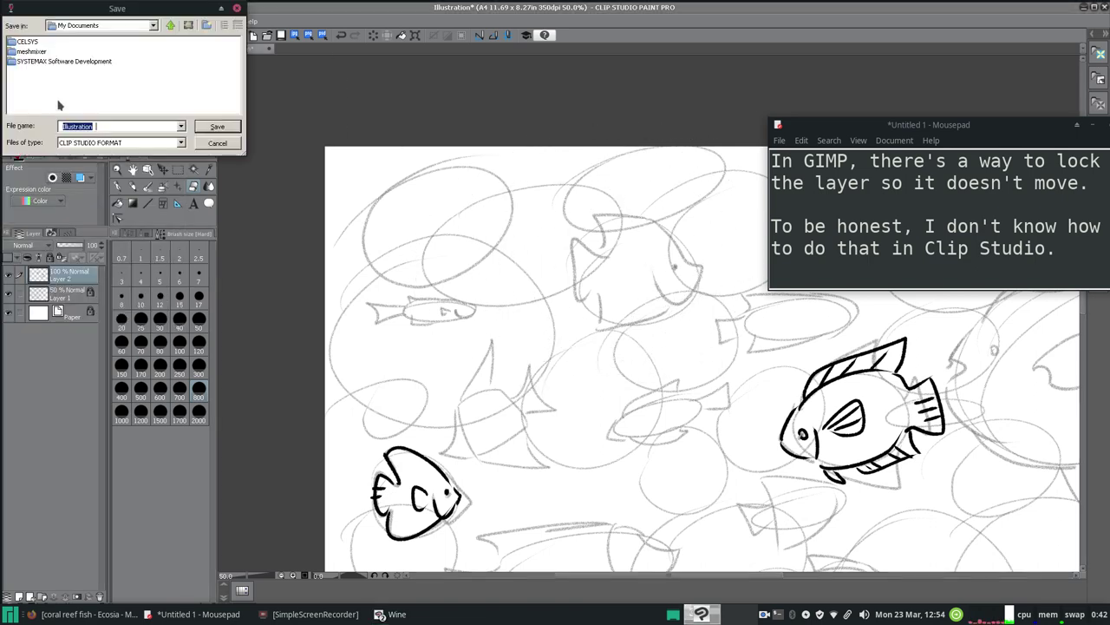
left_click(119, 127)
double_click(92, 126)
type("fish-doodle-03232020")
left_click(217, 128)
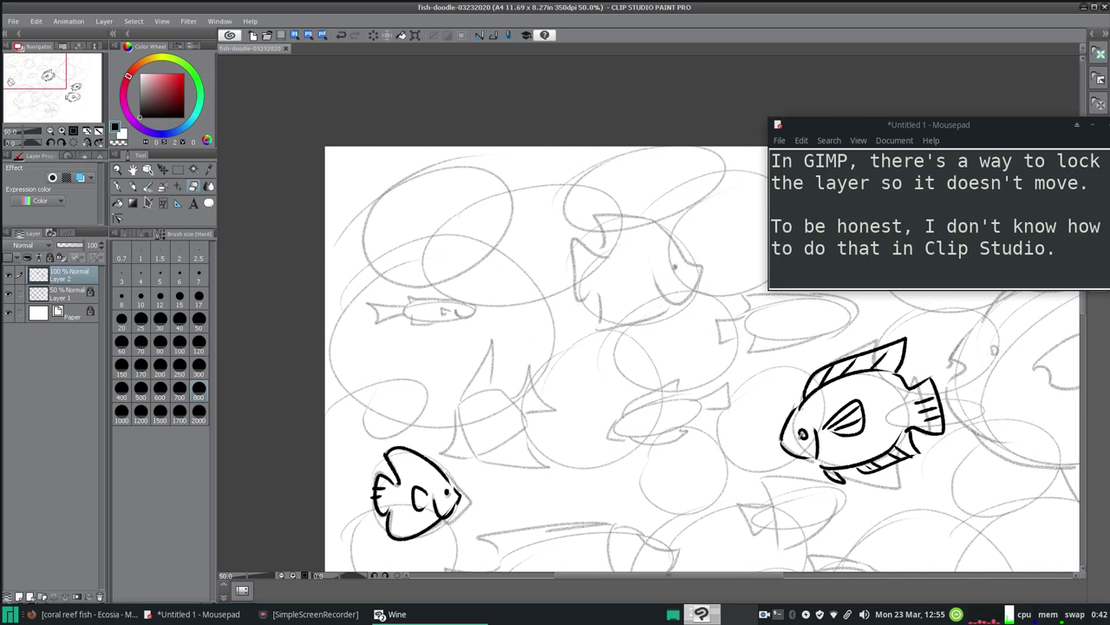
- Switch back to the pen and look through Layer 2's palette colors and Layer Settings options
left_click(119, 186)
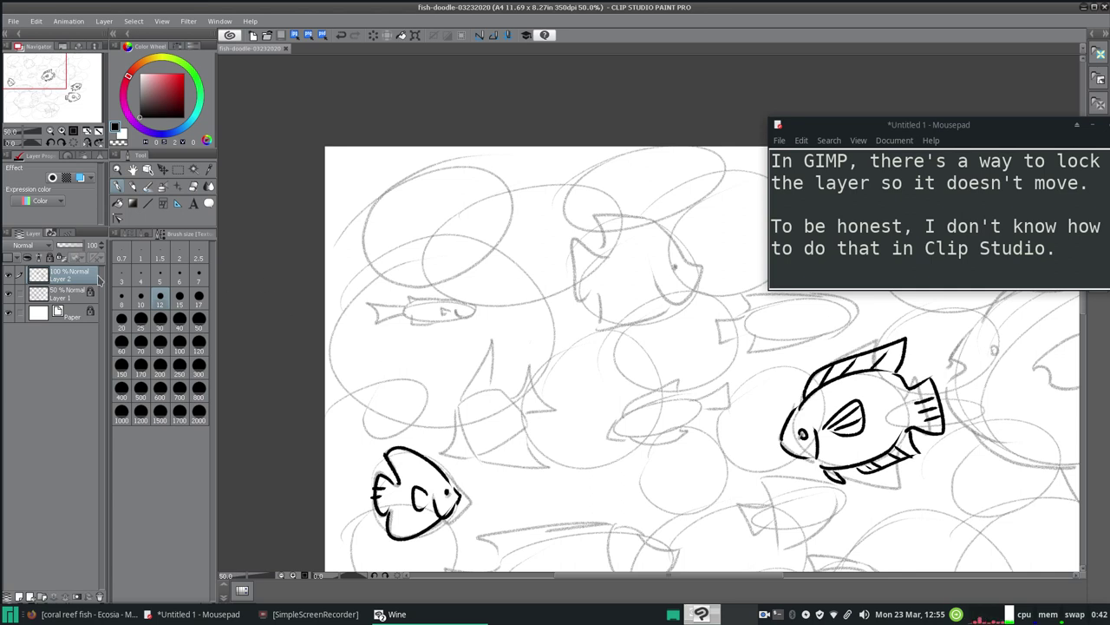
left_click(15, 258)
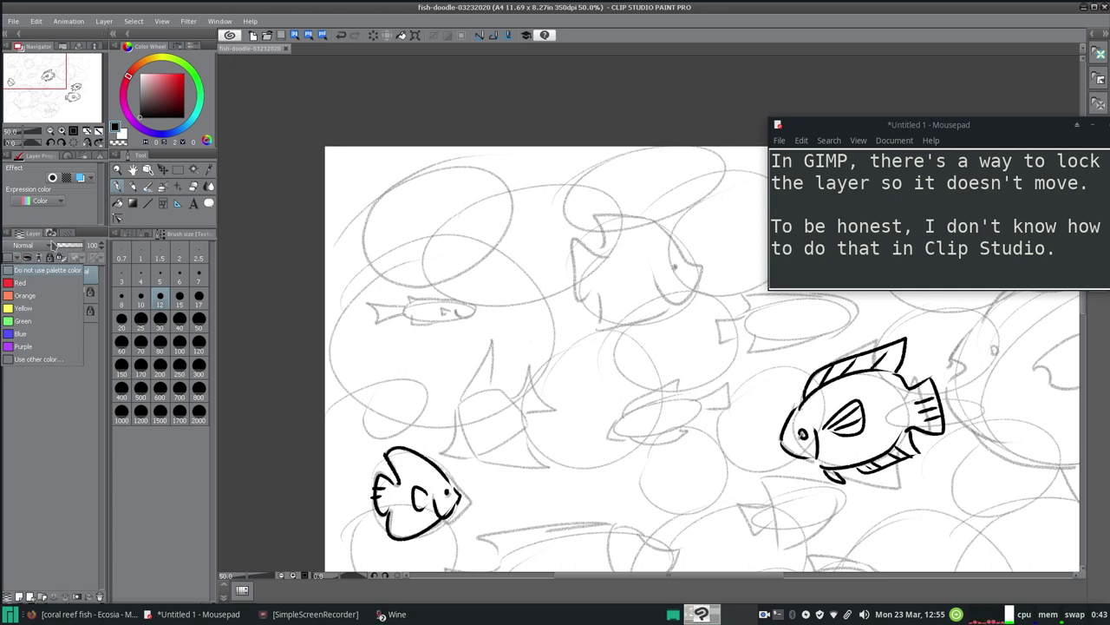
left_click(52, 246)
left_click(78, 250)
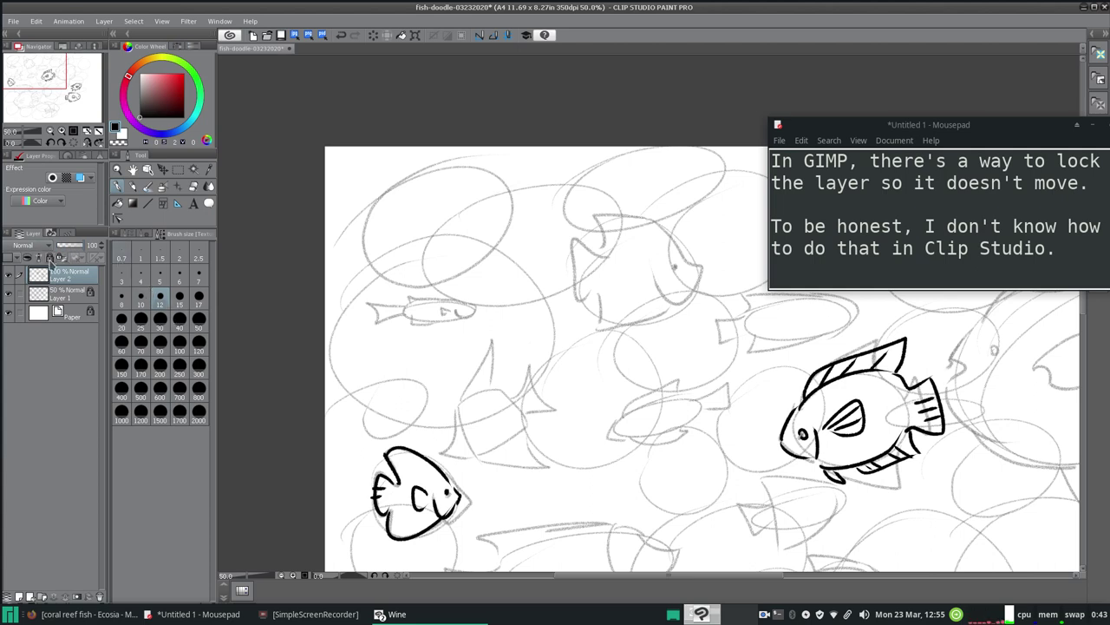
right_click(73, 278)
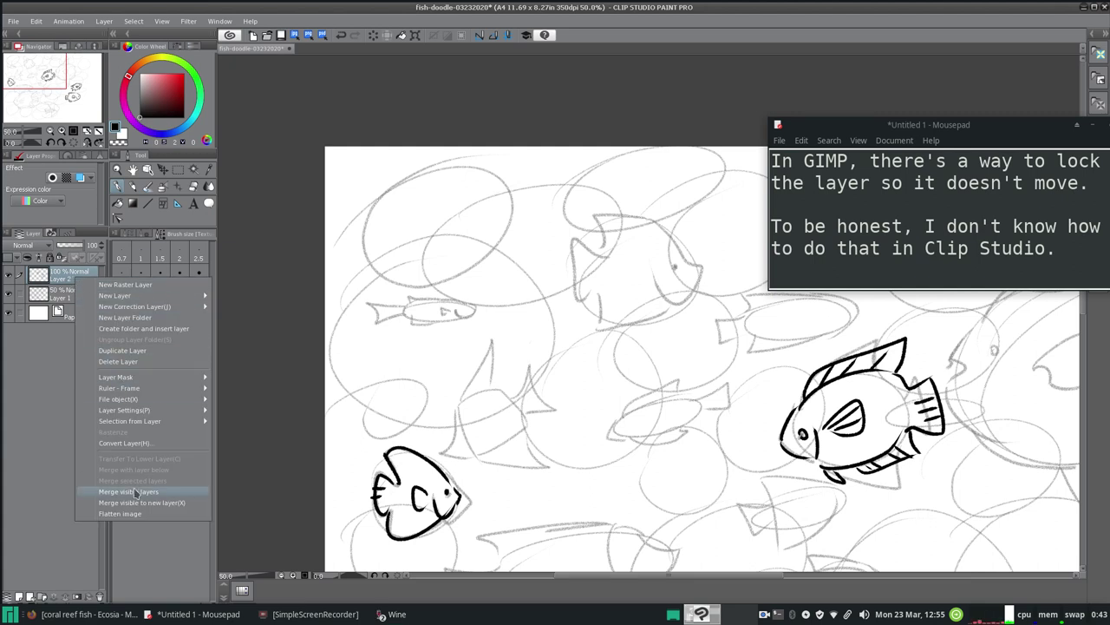
mouse_move(135, 402)
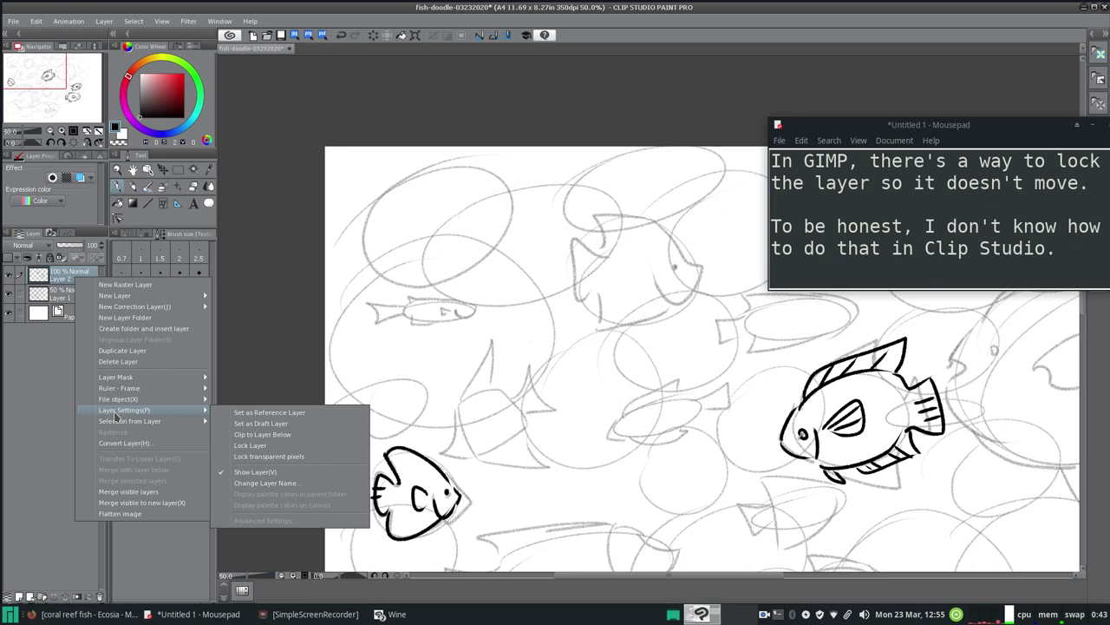
left_click(50, 416)
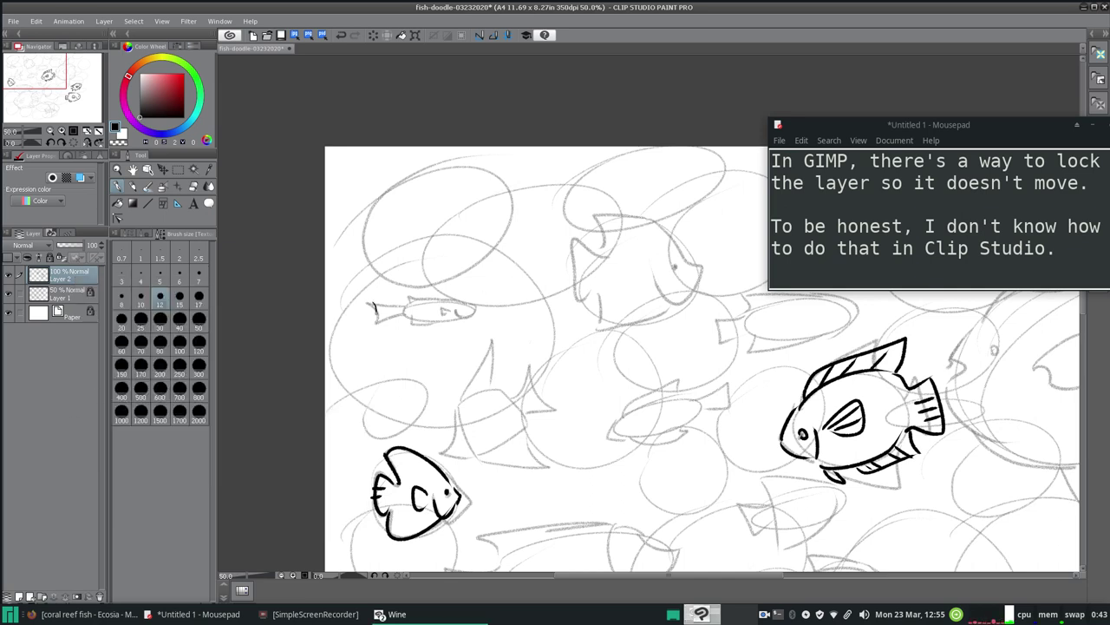
- Ink the tail and the head of the small slender fish, redoing a stroke on the way
mouse_move(374, 317)
left_mouse_down()
mouse_move(402, 307)
mouse_move(373, 305)
mouse_move(474, 309)
left_mouse_up()
key("ctrl+z")
mouse_move(458, 299)
left_mouse_down()
mouse_move(483, 309)
mouse_move(458, 318)
left_mouse_up()
- Switch to the browser showing the coral reef fish search and close its window
left_click(86, 614)
left_click(1097, 7)
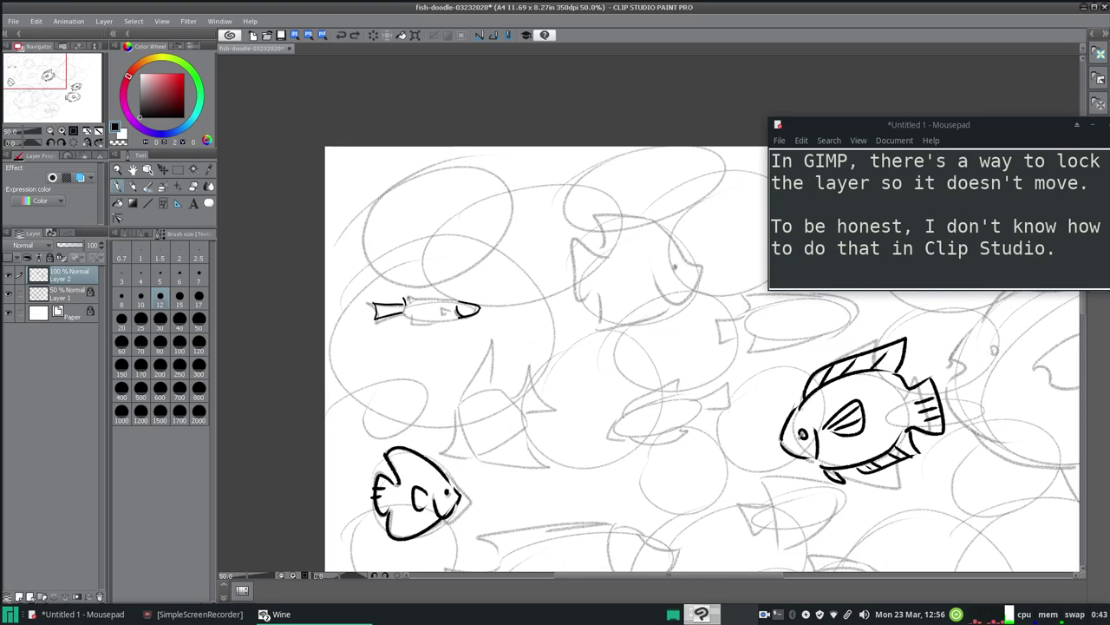
- Ink the body outline and side fin of the small slender fish
mouse_move(402, 297)
left_mouse_down()
mouse_move(456, 295)
mouse_move(456, 318)
mouse_move(421, 325)
left_mouse_up()
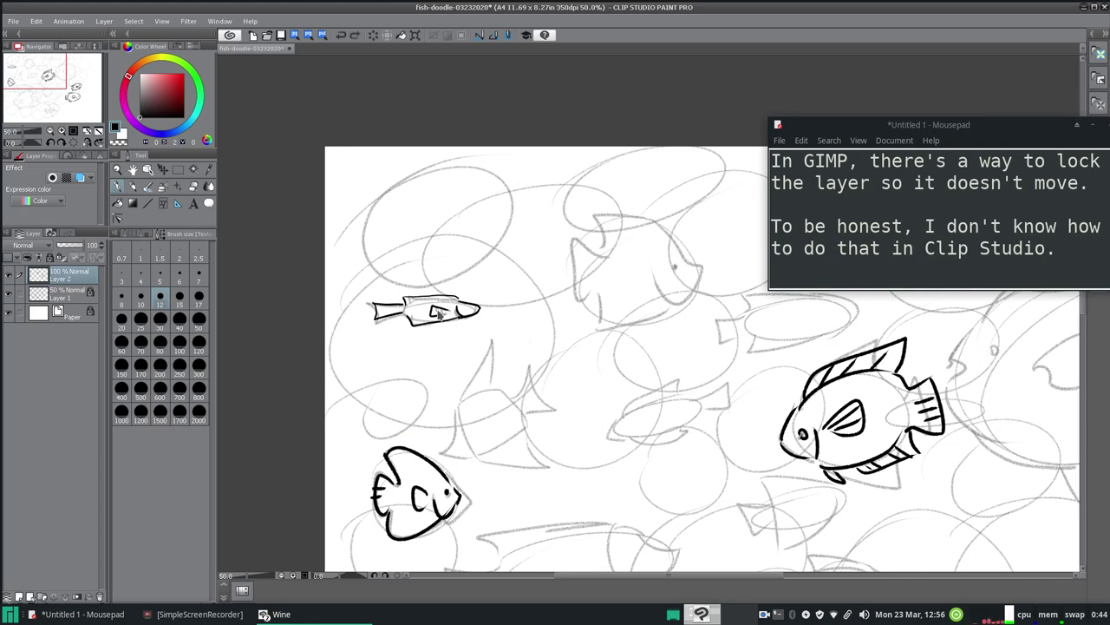
- Erase all the ink of the small slender fish with a size 50 eraser, and return to the pen at size 17
left_click(198, 296)
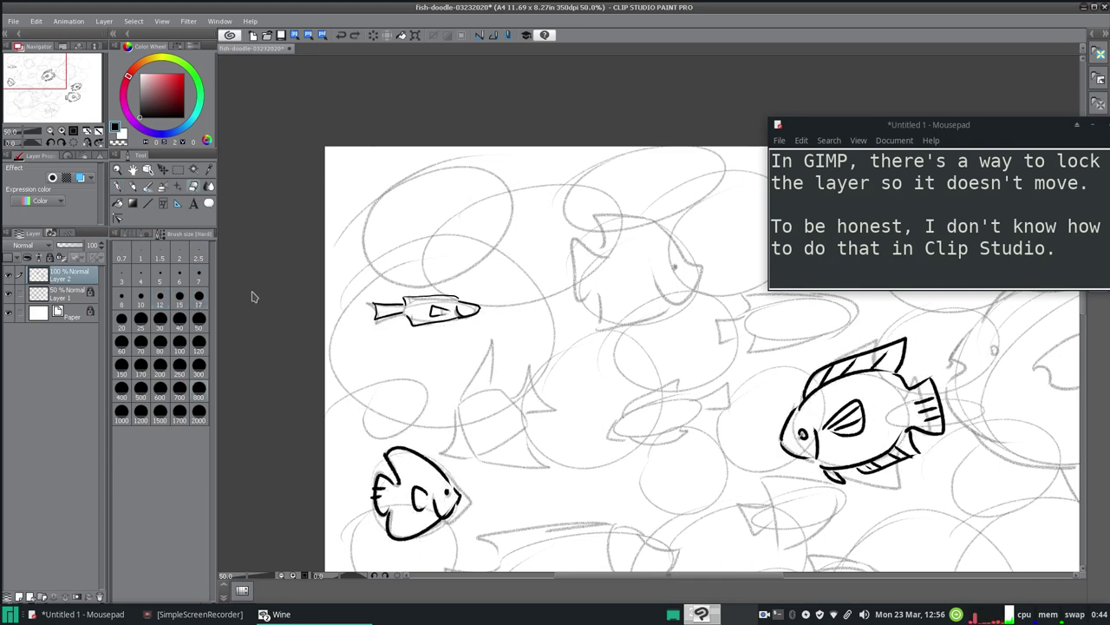
left_click(199, 317)
mouse_move(391, 298)
left_mouse_down()
mouse_move(417, 296)
mouse_move(408, 311)
mouse_move(414, 291)
mouse_move(386, 316)
mouse_move(383, 299)
mouse_move(370, 309)
mouse_move(386, 307)
mouse_move(398, 286)
mouse_move(396, 318)
mouse_move(439, 282)
mouse_move(405, 330)
mouse_move(470, 292)
mouse_move(437, 330)
left_mouse_up()
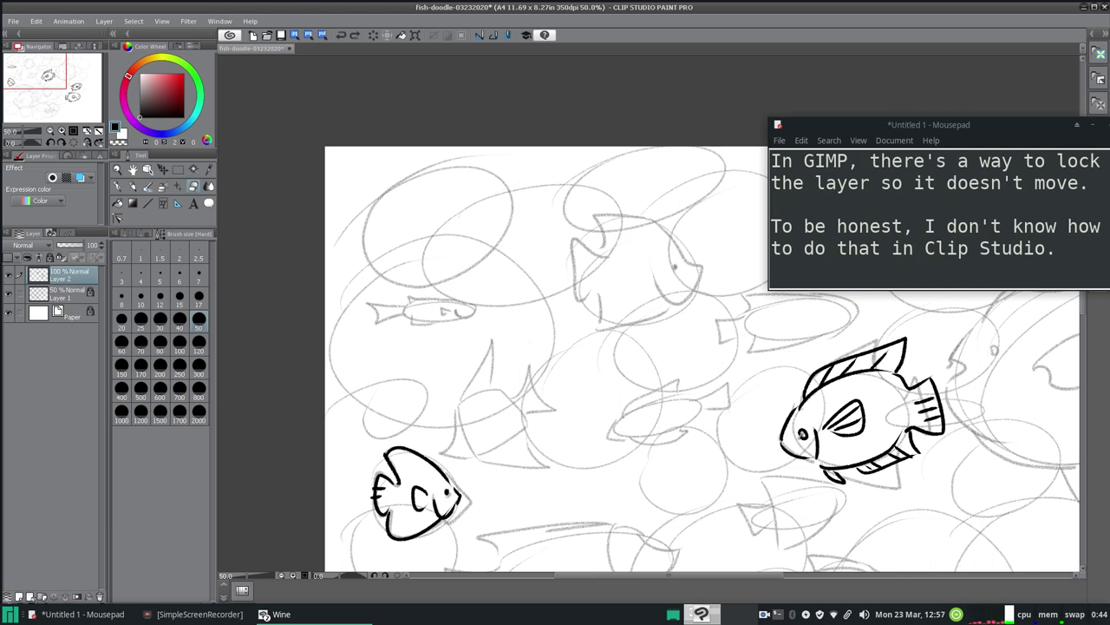
left_click(199, 296)
left_click(117, 186)
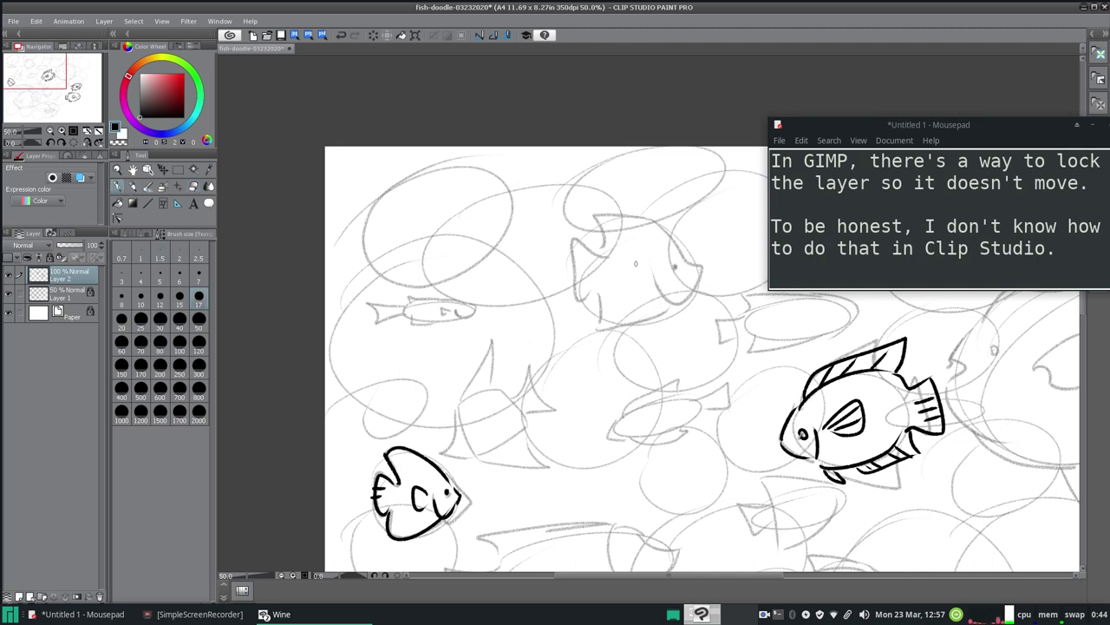
- Switch to the Mousepad note and clear its text
left_click_drag(1060, 249, 908, 152)
key("BackSpace")
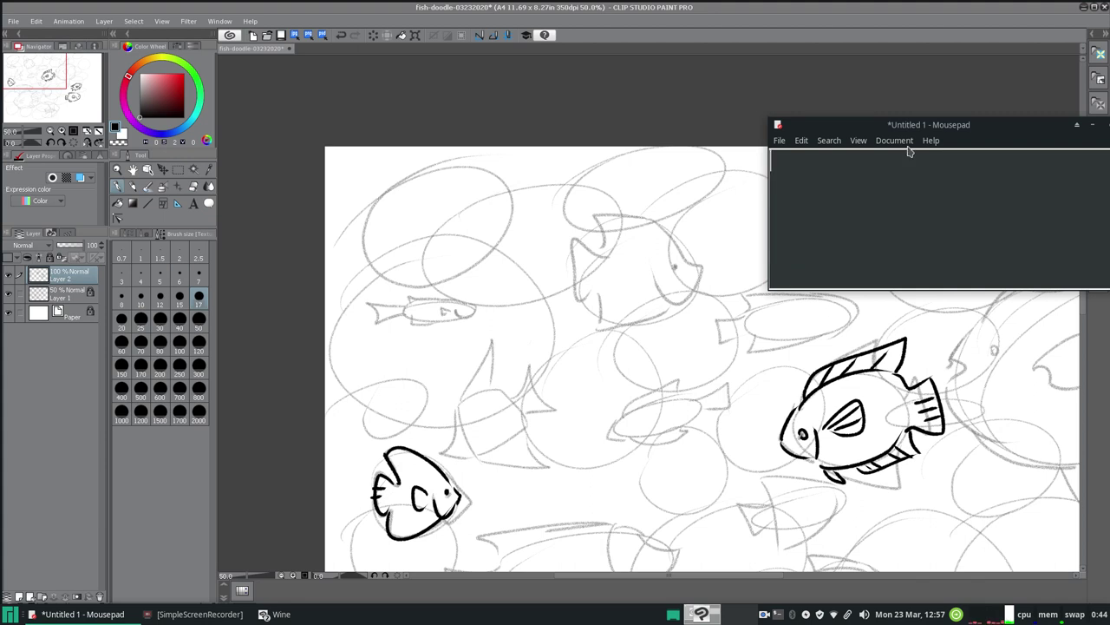
- Write "One thing I've noticed from using windows programs in linux is (or just" in the note and delete it again
type("One thing")
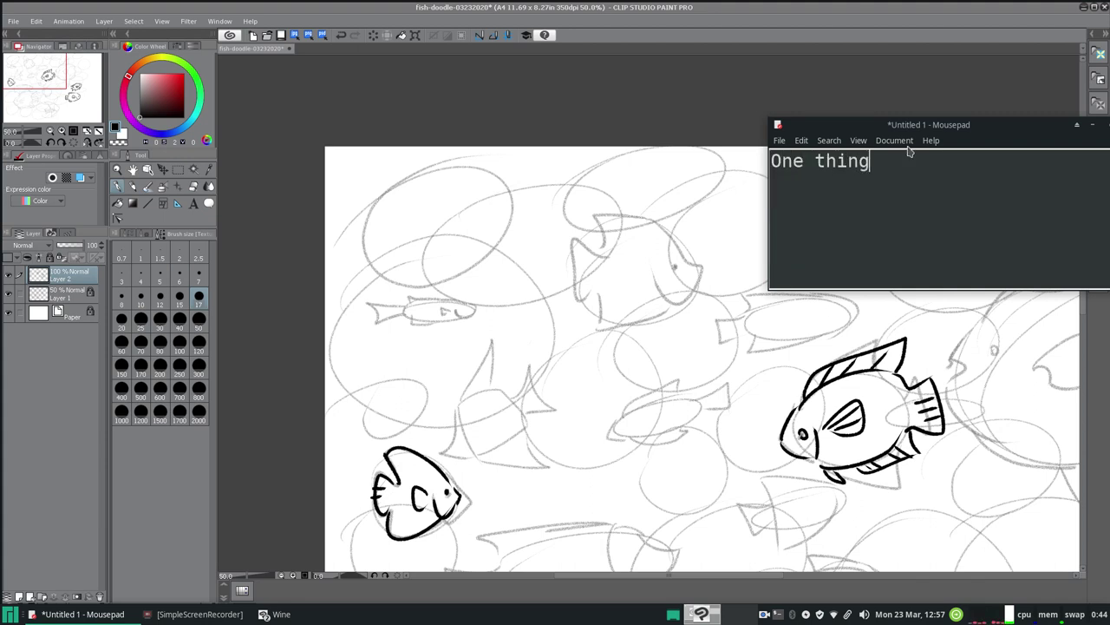
type(" I've noticed from ")
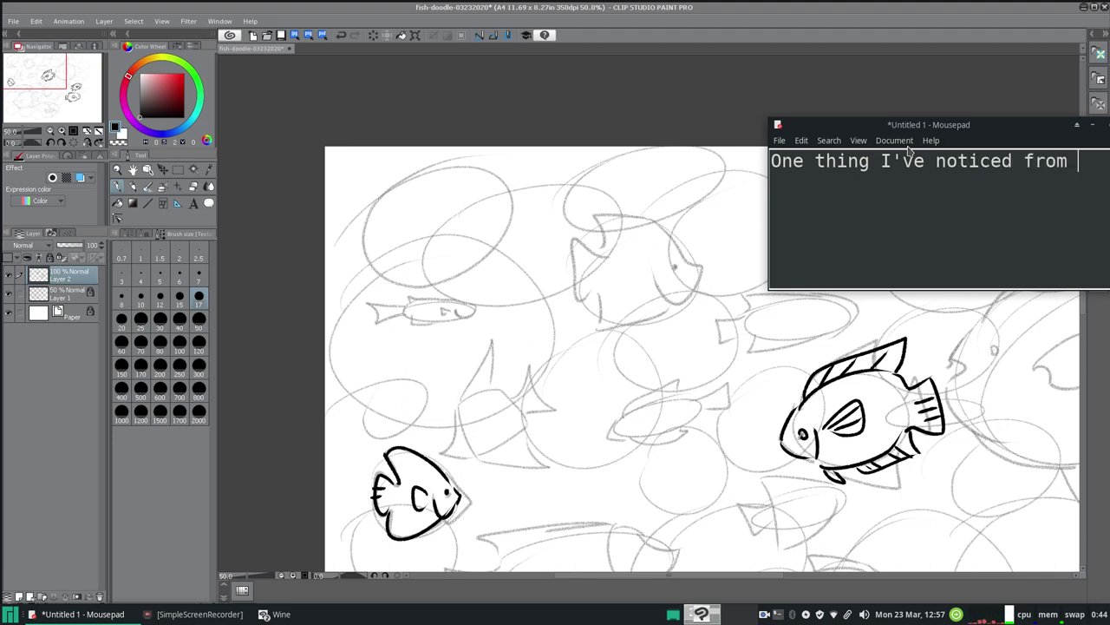
type("using windows")
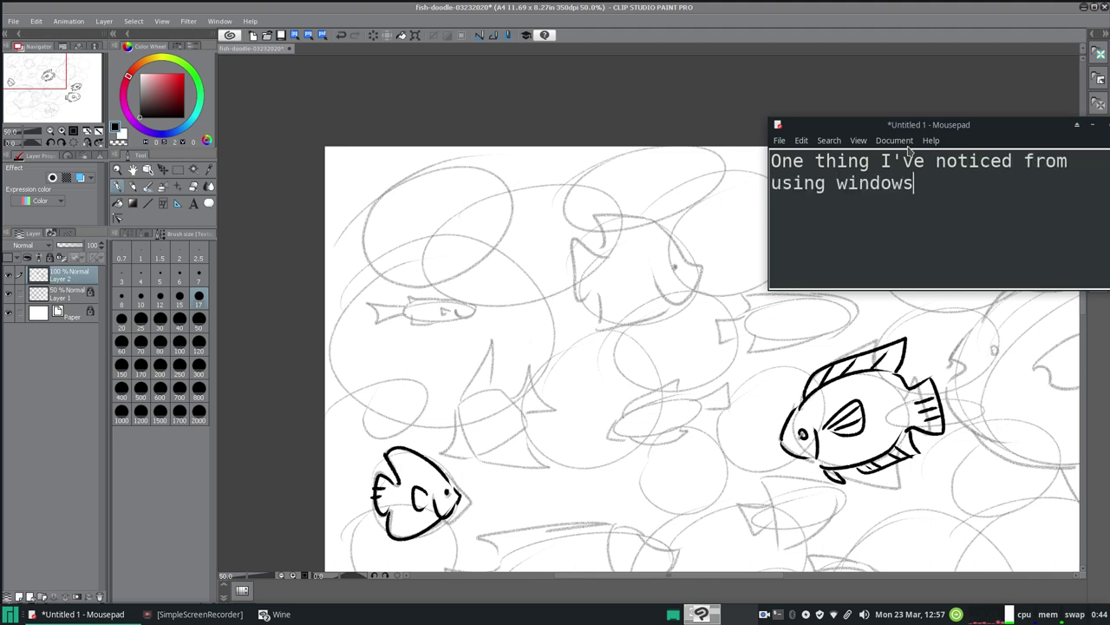
type(" programs i")
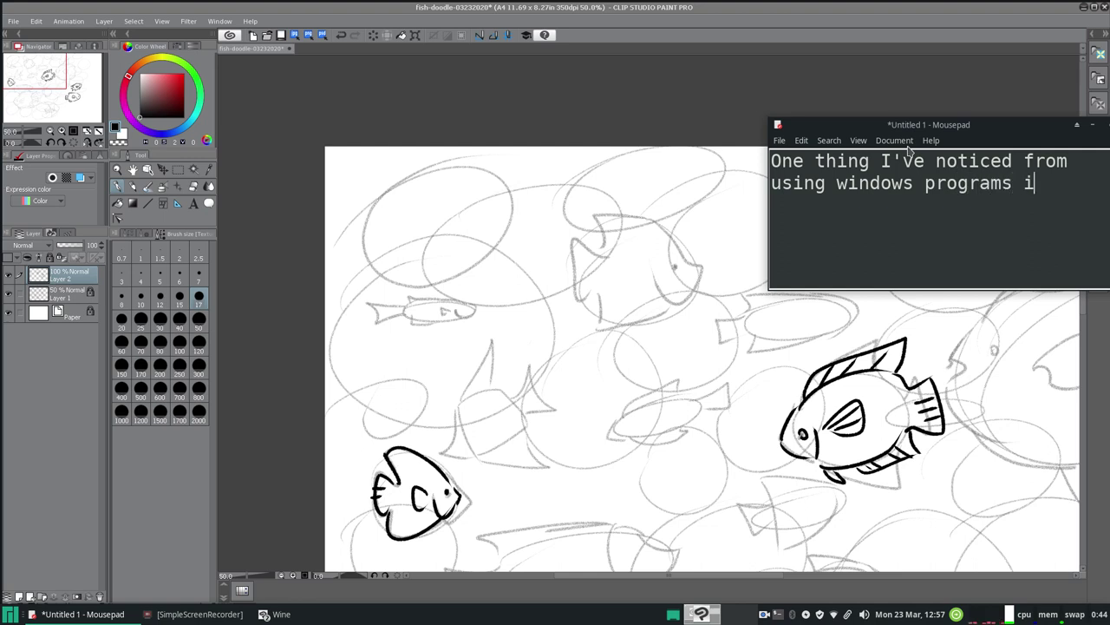
type("n linux is")
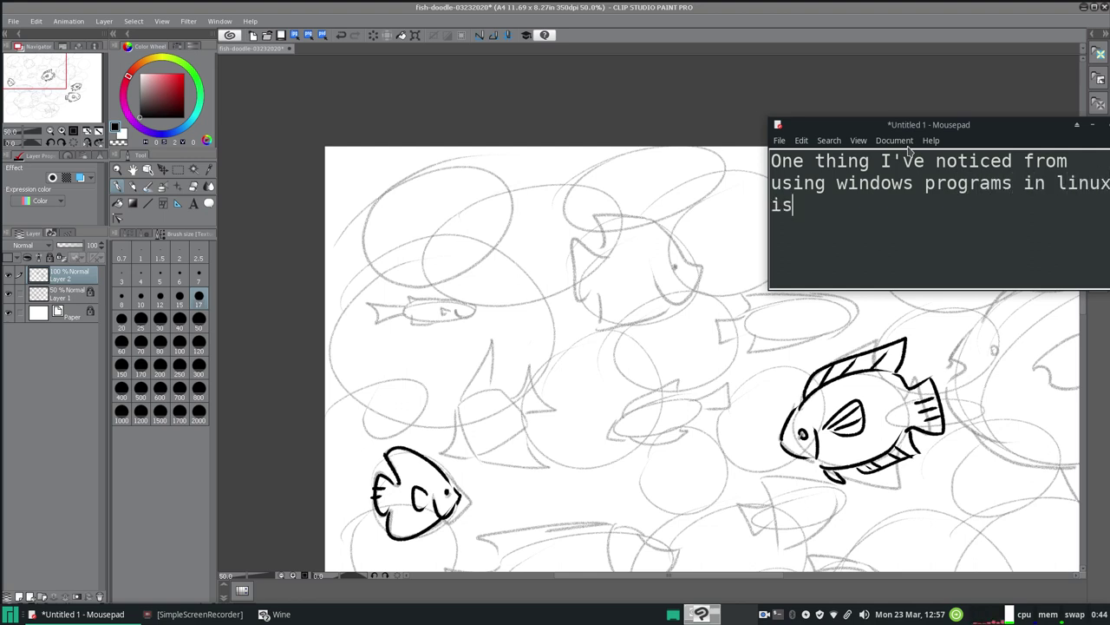
type(" (or just")
key("BackSpace")
key("BackSpace")
key("BackSpace")
key("BackSpace")
key("BackSpace")
key("BackSpace")
key("BackSpace")
key("BackSpace")
key("BackSpace")
key("BackSpace")
key("BackSpace")
key("BackSpace")
key("BackSpace")
key("BackSpace")
key("BackSpace")
key("BackSpace")
key("BackSpace")
key("BackSpace")
key("BackSpace")
key("BackSpace")
key("BackSpace")
key("BackSpace")
key("BackSpace")
key("BackSpace")
key("BackSpace")
key("BackSpace")
key("BackSpace")
key("BackSpace")
key("BackSpace")
key("BackSpace")
key("BackSpace")
key("BackSpace")
key("BackSpace")
key("BackSpace")
key("BackSpace")
key("BackSpace")
key("BackSpace")
key("BackSpace")
key("BackSpace")
key("BackSpace")
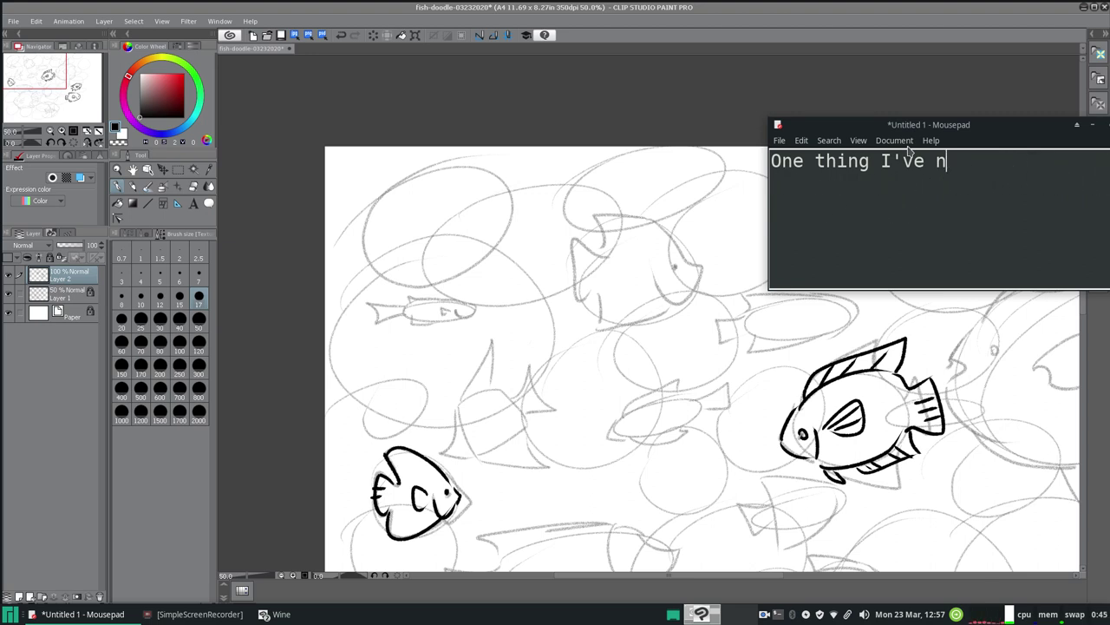
key("BackSpace")
key("BackSpace")
key("BackSpace")
key("BackSpace")
key("BackSpace")
- Write "It doesn't like it when I use hotkeys (ctrl+Z" in the note and delete it again
type("It")
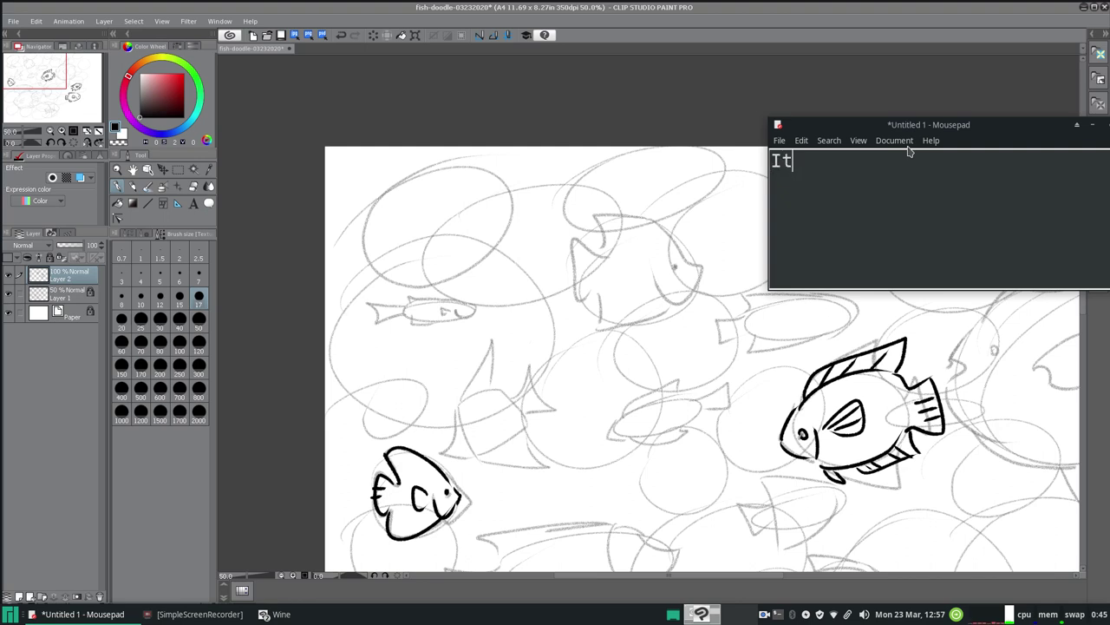
type(" doesn't l")
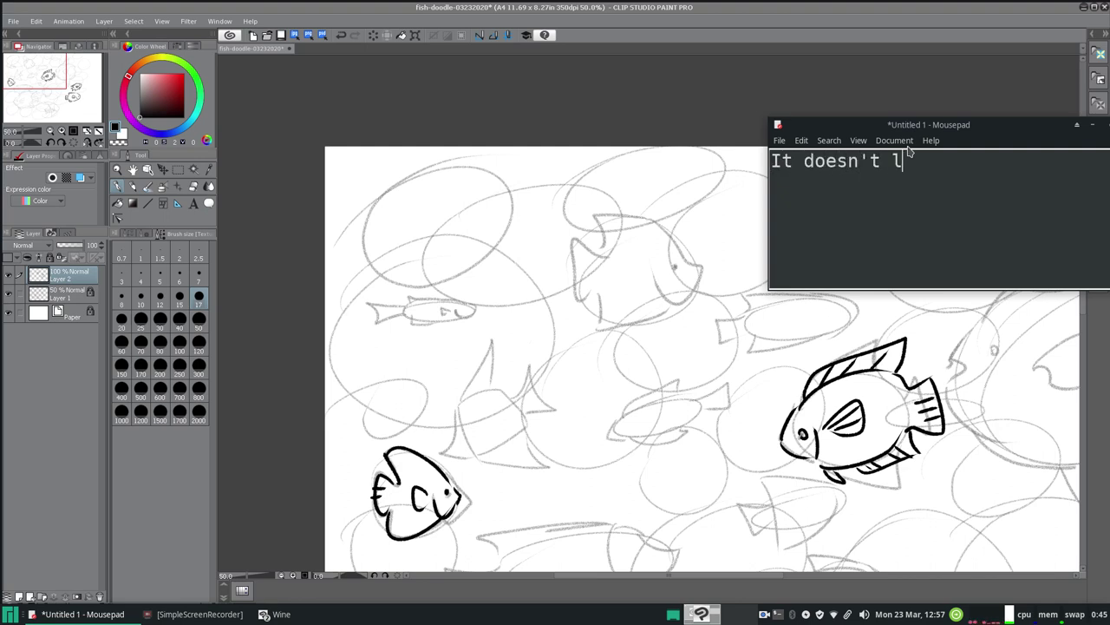
type("ike it when")
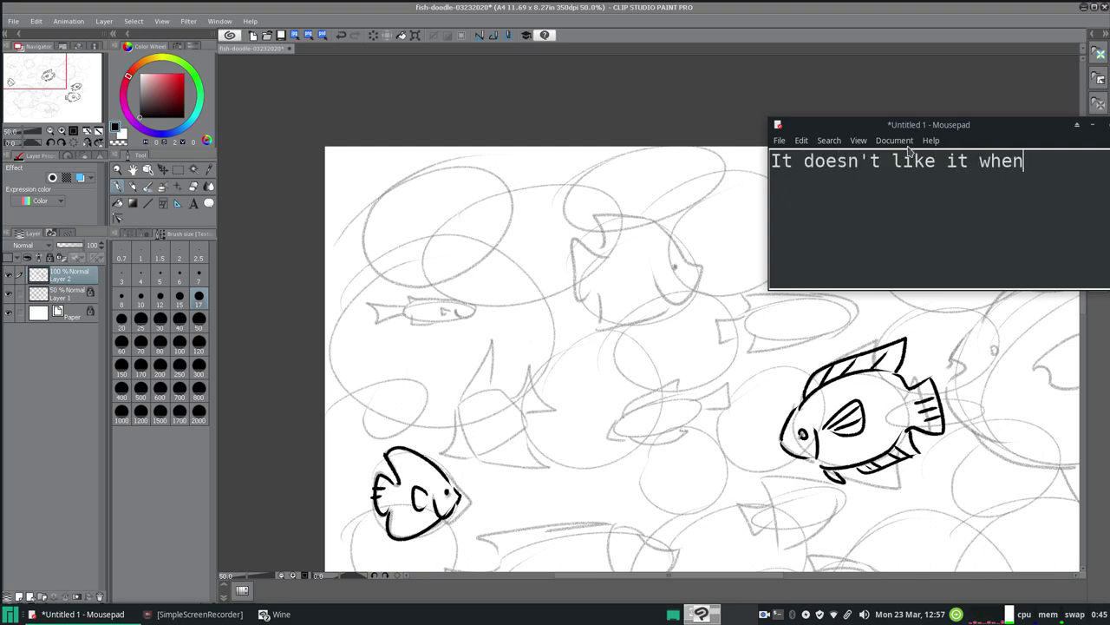
type(" I use hotkeys (ctrl+Z)")
key("BackSpace")
key("BackSpace")
key("BackSpace")
key("BackSpace")
key("BackSpace")
key("BackSpace")
key("BackSpace")
key("BackSpace")
key("BackSpace")
key("BackSpace")
key("BackSpace")
key("BackSpace")
key("BackSpace")
key("BackSpace")
key("BackSpace")
key("BackSpace")
key("BackSpace")
key("BackSpace")
key("BackSpace")
key("BackSpace")
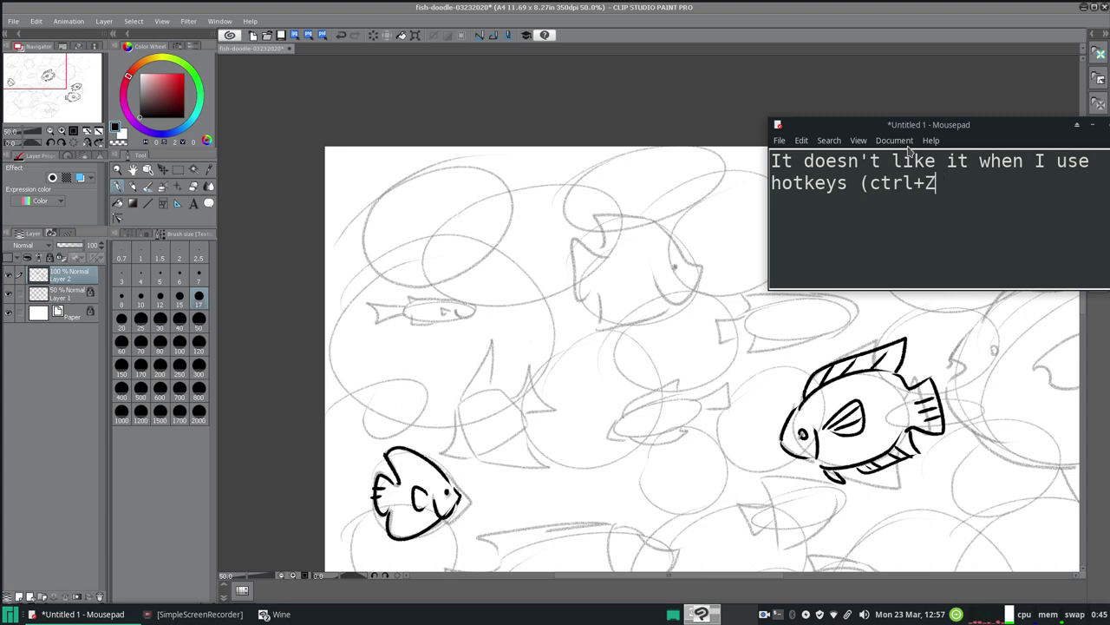
key("BackSpace")
key("BackSpace")
key("BackSpace")
key("BackSpace")
key("BackSpace")
key("BackSpace")
key("BackSpace")
key("BackSpace")
key("BackSpace")
key("BackSpace")
key("BackSpace")
key("BackSpace")
key("BackSpace")
key("BackSpace")
key("BackSpace")
key("BackSpace")
key("BackSpace")
key("BackSpace")
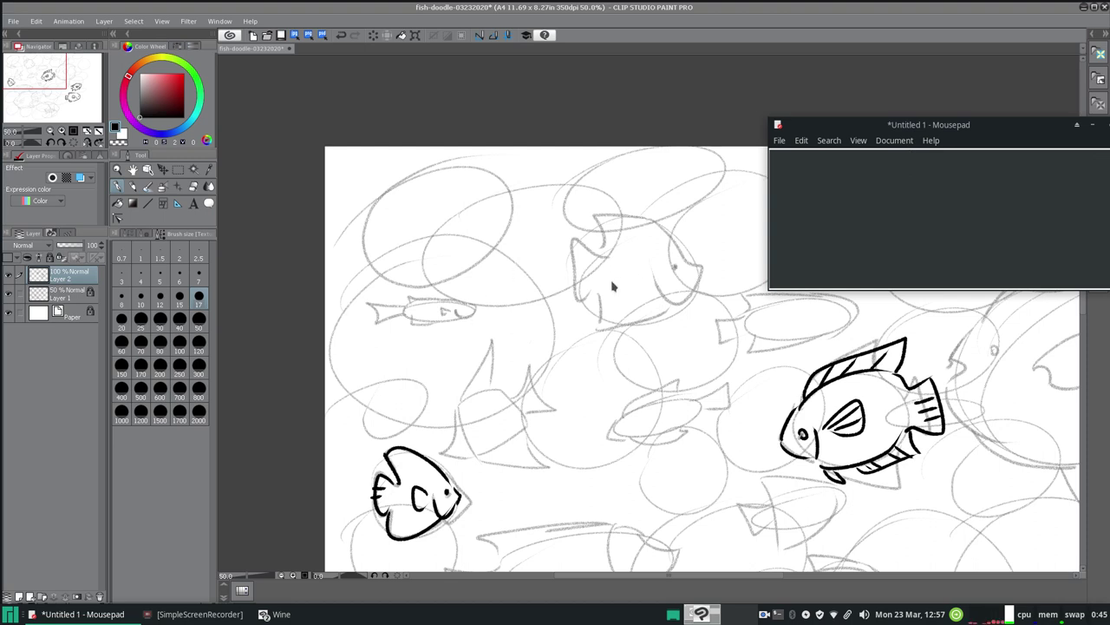
- Return to Clip Studio Paint and ink the gill line, face and eye of the large round fish with the size 17 pen
left_click(199, 299)
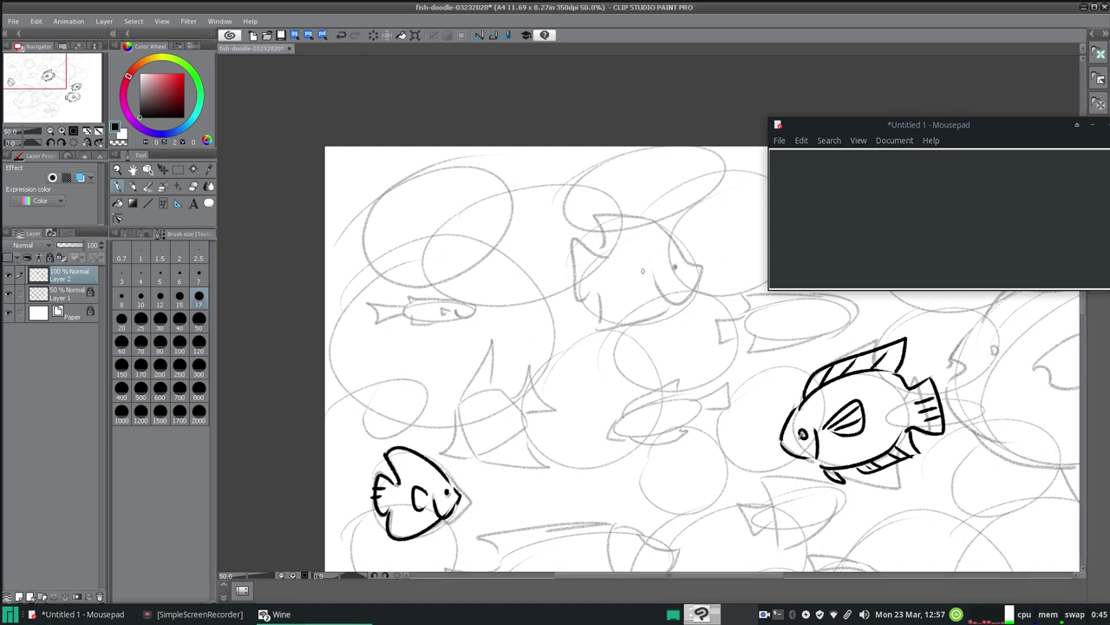
mouse_move(656, 275)
left_mouse_down()
mouse_move(670, 305)
mouse_move(695, 283)
left_mouse_up()
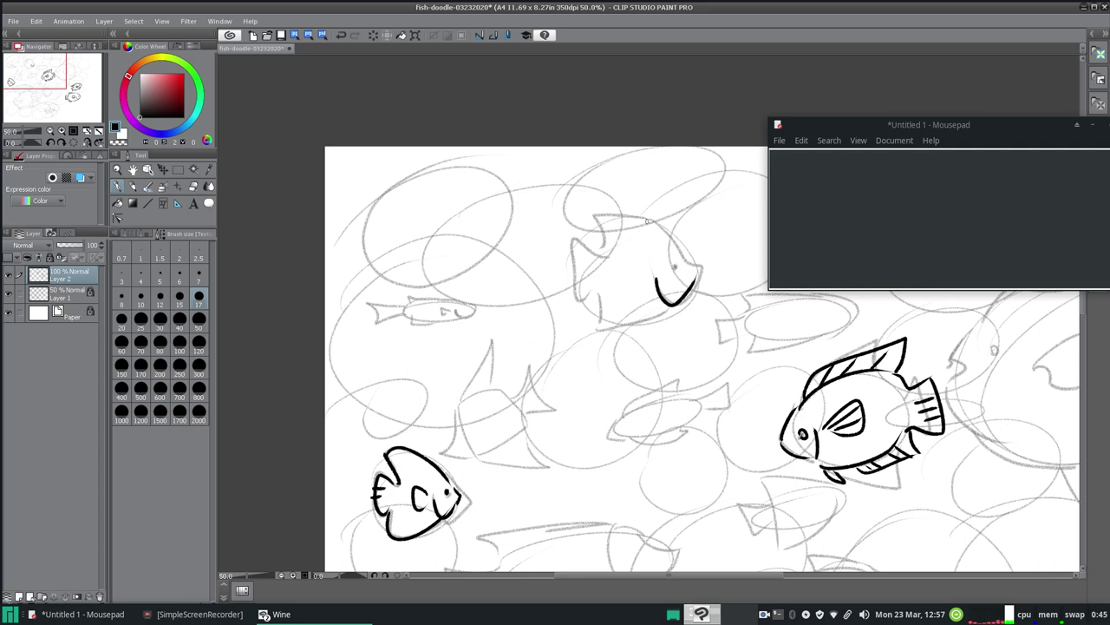
mouse_move(674, 240)
left_mouse_down()
mouse_move(701, 269)
mouse_move(692, 281)
mouse_move(677, 272)
left_mouse_up()
left_click(161, 21)
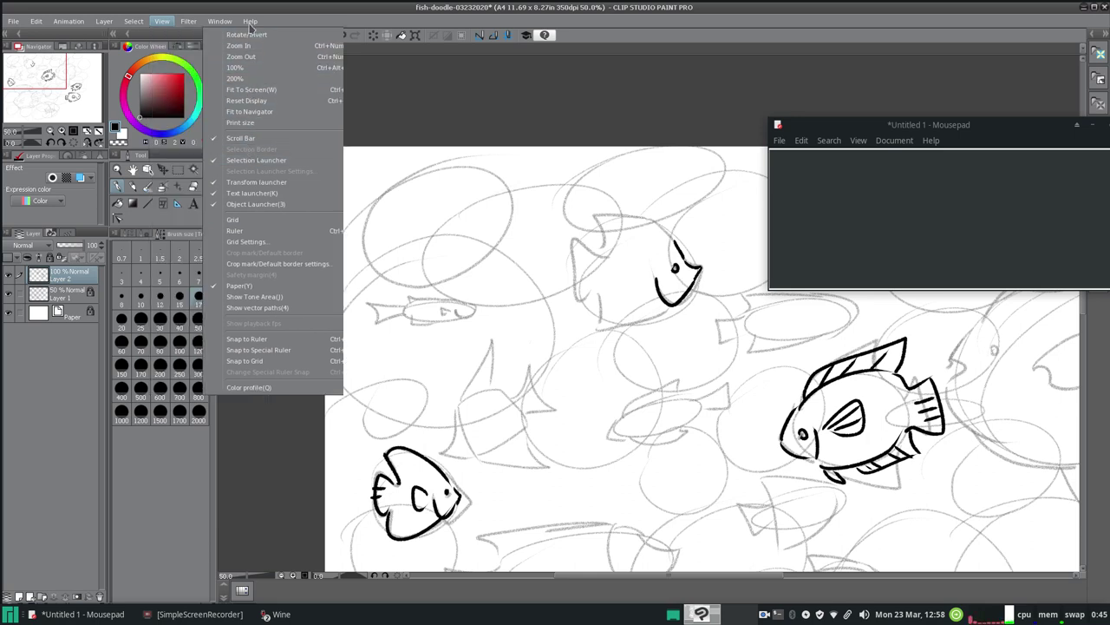
left_click(661, 28)
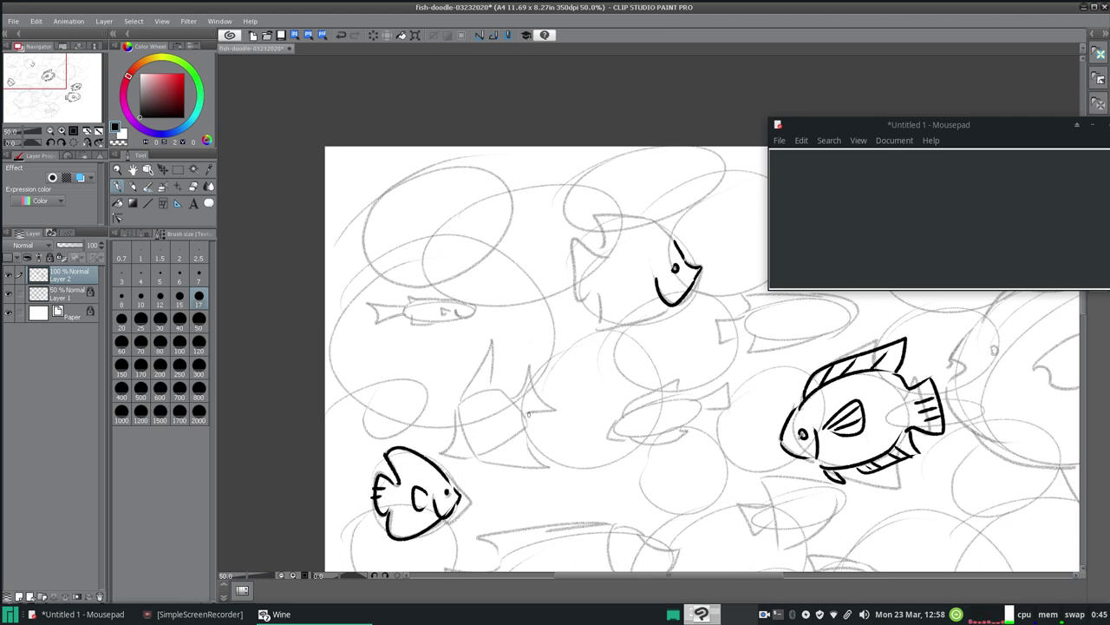
left_click(375, 577)
left_click(387, 577)
- Ink the back, belly and tail outline of the large round fish, redoing the back stroke once
mouse_move(595, 217)
left_mouse_down()
mouse_move(600, 249)
mouse_move(613, 217)
mouse_move(666, 238)
left_mouse_up()
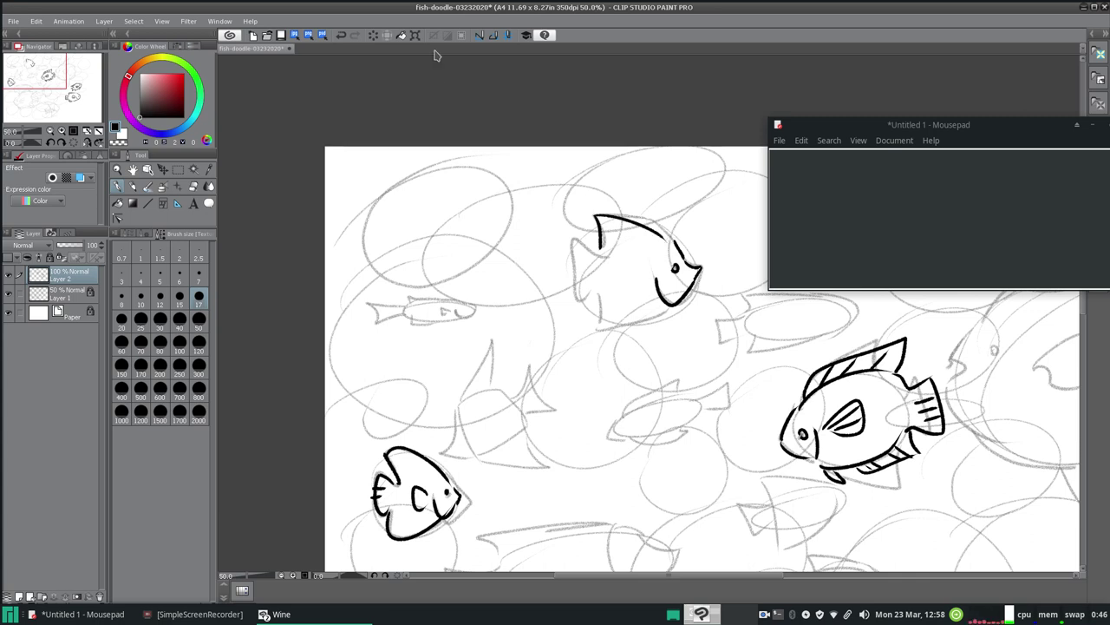
left_click(341, 36)
left_click_drag(596, 215, 675, 244)
mouse_move(602, 296)
left_mouse_down()
mouse_move(609, 330)
mouse_move(607, 322)
mouse_move(663, 305)
left_mouse_up()
mouse_move(599, 250)
left_mouse_down()
mouse_move(571, 245)
mouse_move(591, 257)
mouse_move(573, 254)
mouse_move(573, 302)
mouse_move(601, 293)
left_mouse_up()
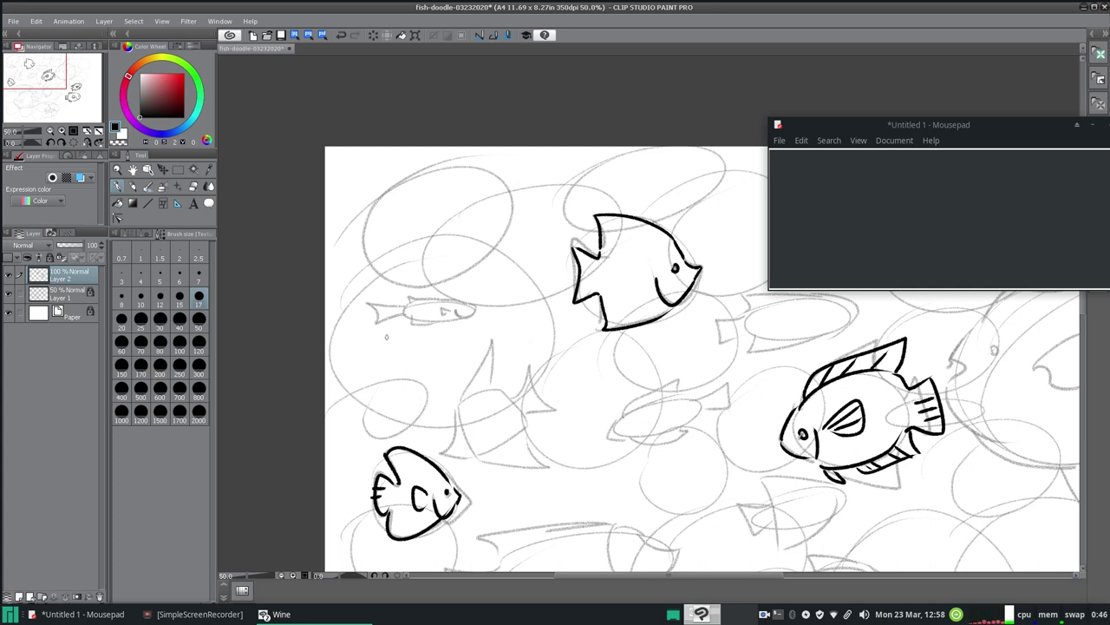
- Ink the angelfish with the tall dorsal fin, including its side fin, eye and fin rays, redoing the first stroke
mouse_move(460, 401)
left_mouse_down()
mouse_move(500, 333)
mouse_move(501, 387)
mouse_move(516, 398)
mouse_move(524, 373)
mouse_move(547, 412)
mouse_move(525, 422)
mouse_move(523, 450)
mouse_move(544, 464)
mouse_move(530, 458)
mouse_move(538, 452)
left_mouse_up()
left_click(341, 35)
mouse_move(460, 405)
left_mouse_down()
mouse_move(449, 454)
mouse_move(475, 460)
mouse_move(491, 412)
mouse_move(505, 434)
mouse_move(478, 375)
mouse_move(493, 355)
left_mouse_up()
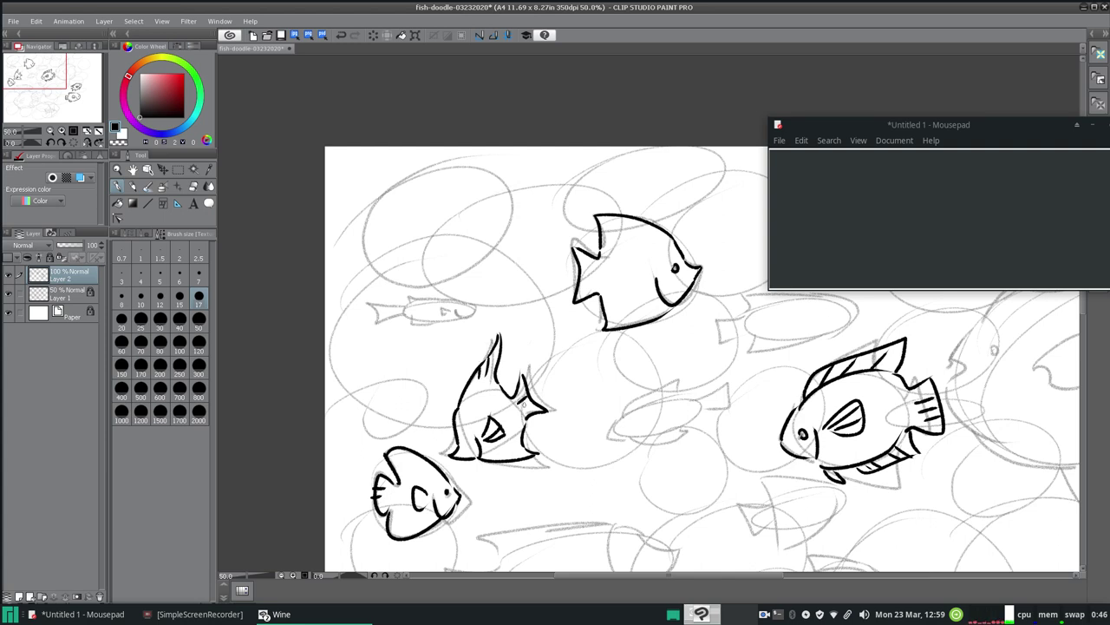
left_click_drag(510, 451, 529, 448)
- Ink the head, back and tail of the slim fish in the middle, redoing the first stroke
mouse_move(615, 419)
left_mouse_down()
mouse_move(609, 441)
mouse_move(625, 440)
left_mouse_up()
left_click(341, 35)
mouse_move(615, 418)
left_mouse_down()
mouse_move(607, 434)
mouse_move(617, 440)
mouse_move(623, 408)
mouse_move(676, 384)
mouse_move(677, 401)
mouse_move(712, 388)
mouse_move(716, 409)
mouse_move(691, 416)
left_mouse_up()
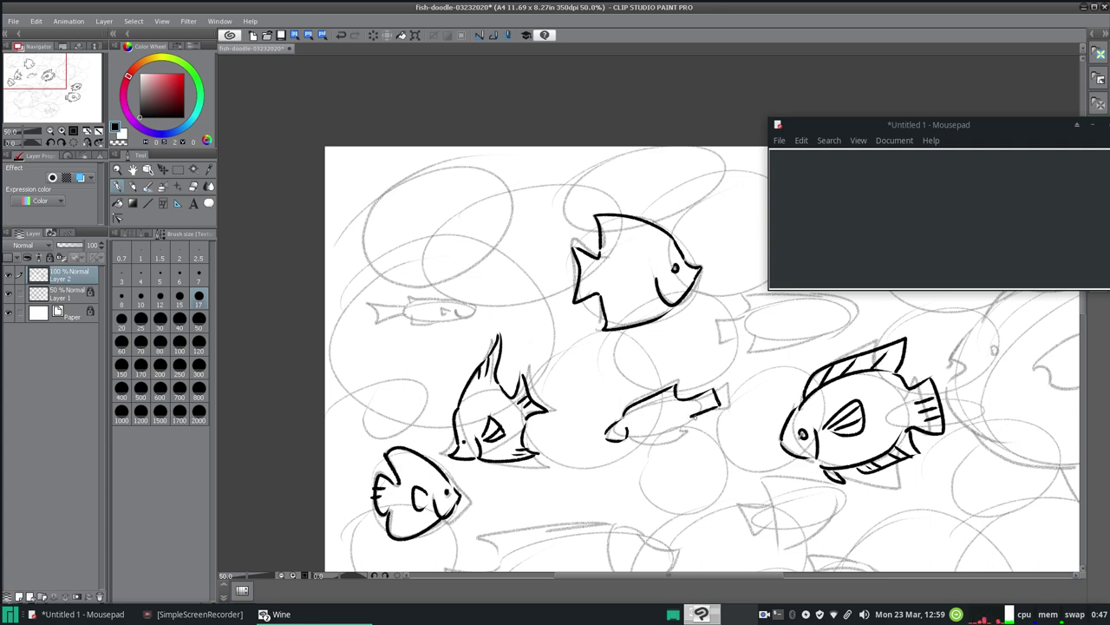
- Try inking the belly of the middle slim fish and undo the strokes
mouse_move(632, 439)
left_mouse_down()
mouse_move(694, 427)
mouse_move(690, 414)
mouse_move(655, 414)
mouse_move(660, 425)
left_mouse_up()
left_click(340, 36)
left_click(340, 36)
left_click(340, 35)
left_click(339, 37)
left_click(340, 36)
- Ink the belly, lower fins, side fin and eye of the middle slim fish, redoing strokes on the way
mouse_move(627, 439)
left_mouse_down()
mouse_move(684, 429)
mouse_move(718, 404)
left_mouse_up()
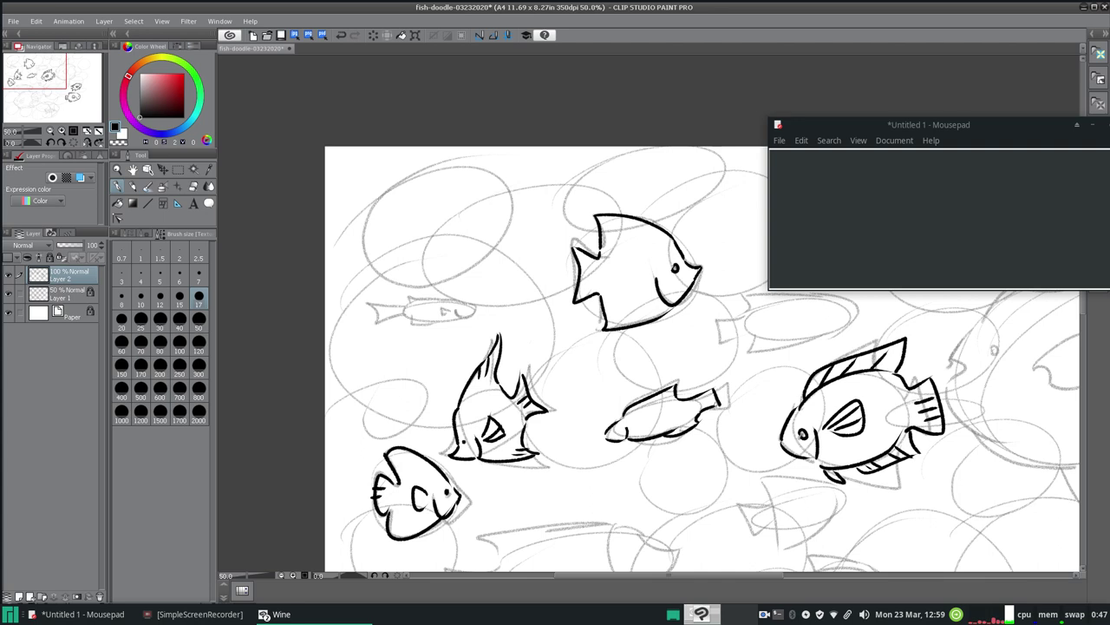
left_click(340, 34)
left_click(340, 35)
left_click(340, 35)
mouse_move(686, 418)
left_mouse_down()
mouse_move(721, 402)
mouse_move(674, 434)
mouse_move(662, 437)
mouse_move(655, 410)
mouse_move(636, 427)
mouse_move(656, 422)
mouse_move(609, 437)
left_mouse_up()
left_click(617, 429)
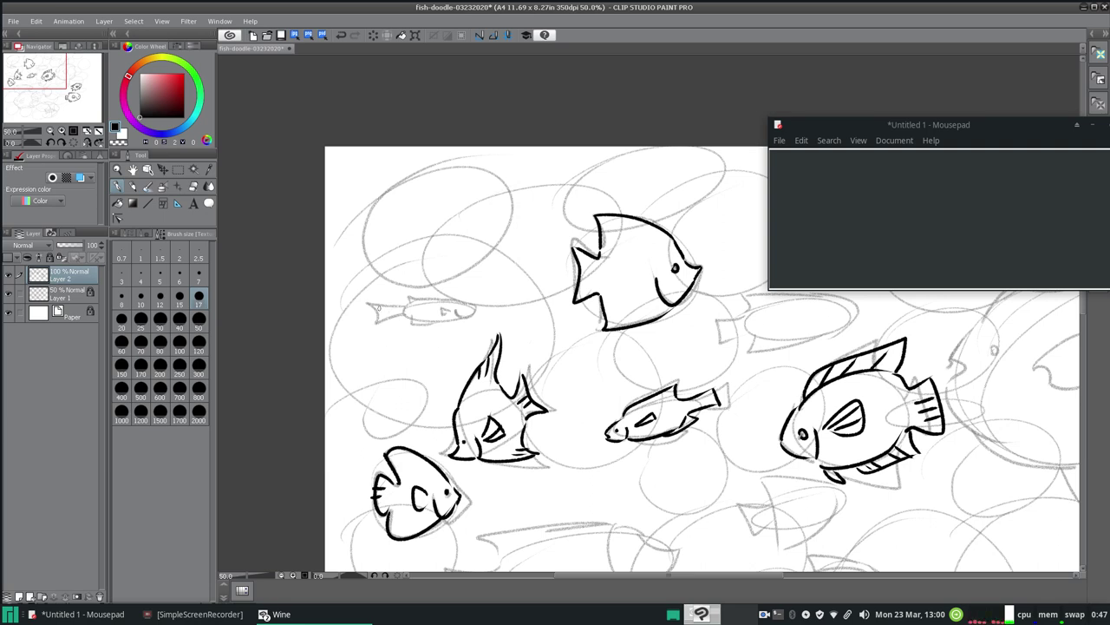
- Ink the small slender fish again with its tail, body, side fin and eye
mouse_move(372, 304)
left_mouse_down()
mouse_move(374, 322)
mouse_move(397, 315)
mouse_move(378, 303)
mouse_move(401, 308)
mouse_move(401, 295)
mouse_move(478, 309)
mouse_move(435, 310)
mouse_move(459, 314)
mouse_move(415, 328)
left_mouse_up()
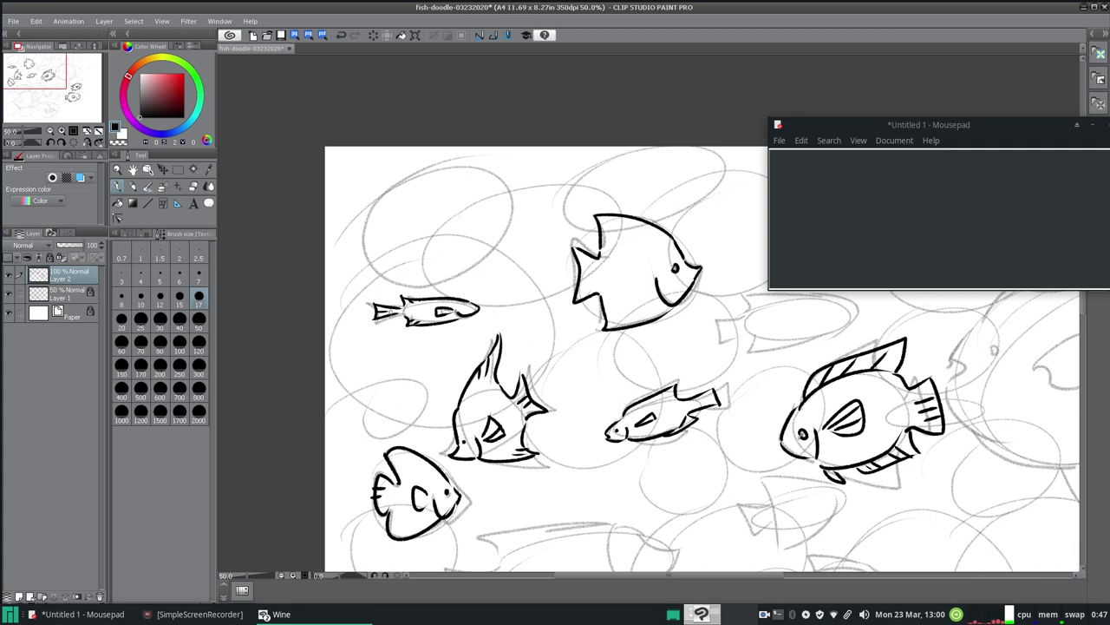
left_click(466, 308)
- Ink the head, side fin, dorsal fin, tail outline and belly of the fish just above the large fin-striped fish, with fin rays
left_click_drag(547, 583, 588, 579)
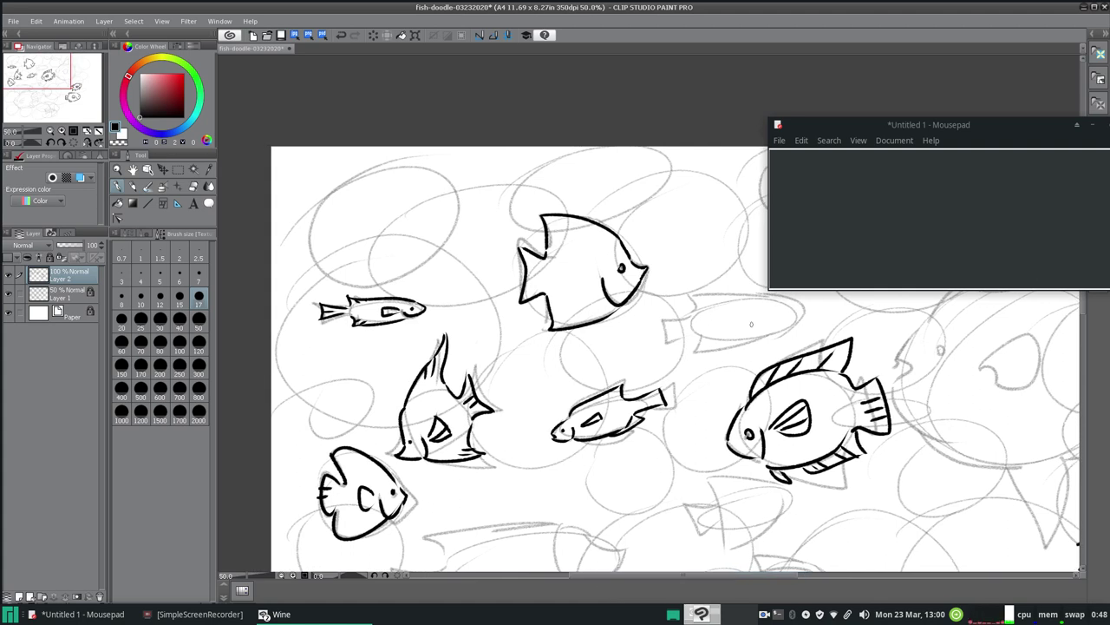
mouse_move(771, 295)
left_mouse_down()
mouse_move(812, 310)
mouse_move(780, 329)
mouse_move(757, 309)
mouse_move(770, 311)
mouse_move(742, 309)
mouse_move(744, 330)
left_mouse_up()
mouse_move(736, 330)
left_mouse_down()
mouse_move(732, 307)
mouse_move(786, 295)
left_mouse_up()
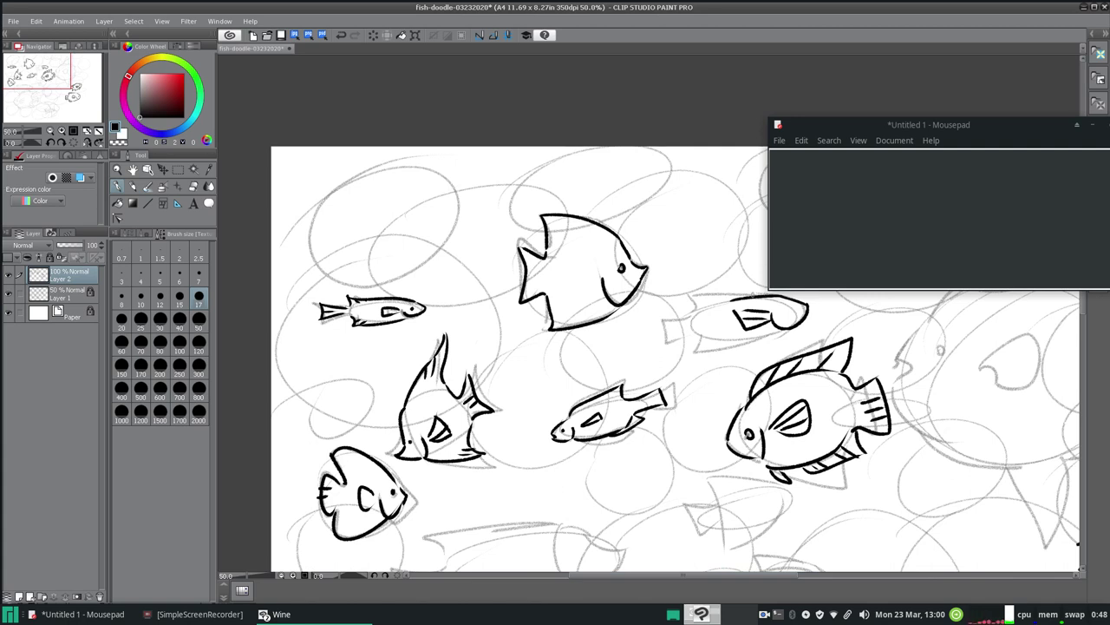
mouse_move(765, 294)
left_mouse_down()
mouse_move(711, 288)
mouse_move(730, 288)
mouse_move(677, 301)
mouse_move(692, 315)
mouse_move(656, 315)
mouse_move(665, 356)
mouse_move(699, 339)
left_mouse_up()
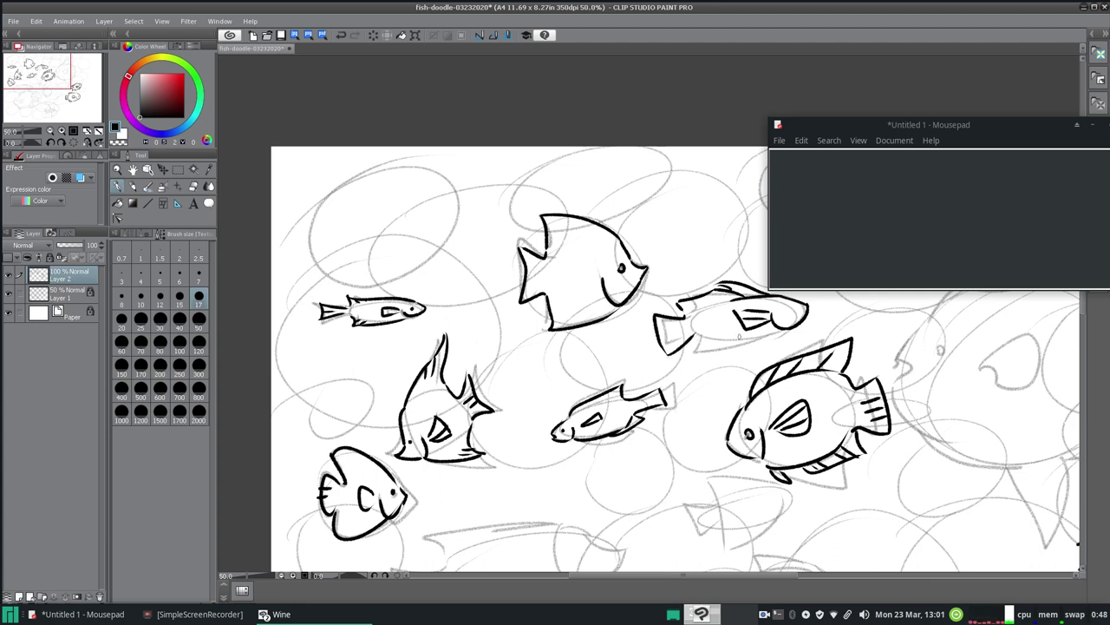
mouse_move(786, 329)
left_mouse_down()
mouse_move(696, 345)
mouse_move(734, 347)
left_mouse_up()
mouse_move(682, 312)
left_mouse_down()
mouse_move(734, 291)
mouse_move(761, 295)
left_mouse_up()
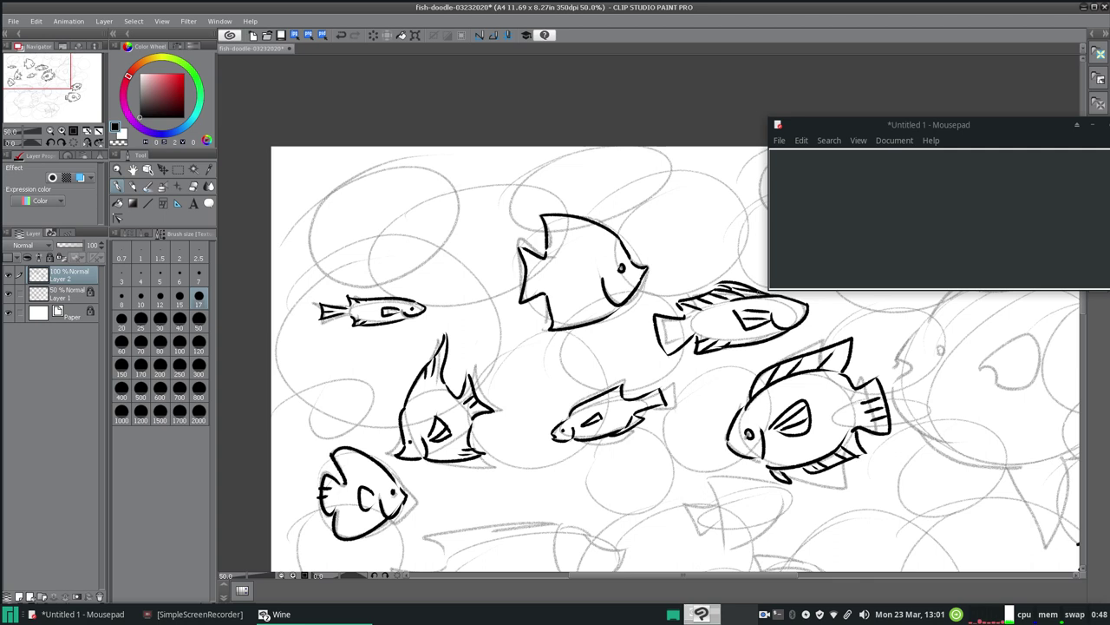
- Undo the last stroke and add that fish's tail rays, pelvic fin and eye, redoing the pelvic fin stroke
left_click(340, 35)
mouse_move(682, 328)
left_mouse_down()
mouse_move(656, 323)
mouse_move(663, 347)
left_mouse_up()
mouse_move(786, 305)
left_mouse_down()
mouse_move(792, 311)
mouse_move(762, 354)
left_mouse_up()
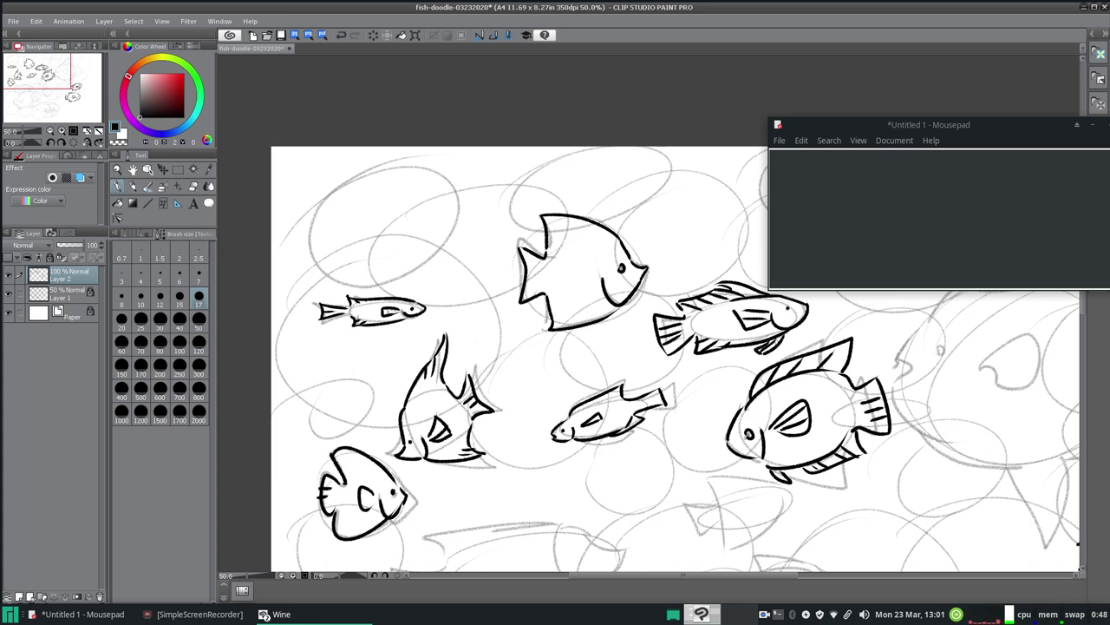
key("ctrl+z")
left_click_drag(778, 336, 761, 354)
left_click_drag(791, 311, 788, 322)
- Add tail rays to the large round fish and the middle slim fish
mouse_move(541, 262)
left_mouse_down()
mouse_move(524, 267)
mouse_move(525, 287)
left_mouse_up()
left_click_drag(642, 404, 666, 396)
- Ink the large long fish below the small round fish with its head, eye, side fin, back and tail outline
left_click_drag(578, 580, 602, 580)
left_click_drag(1086, 321, 1076, 358)
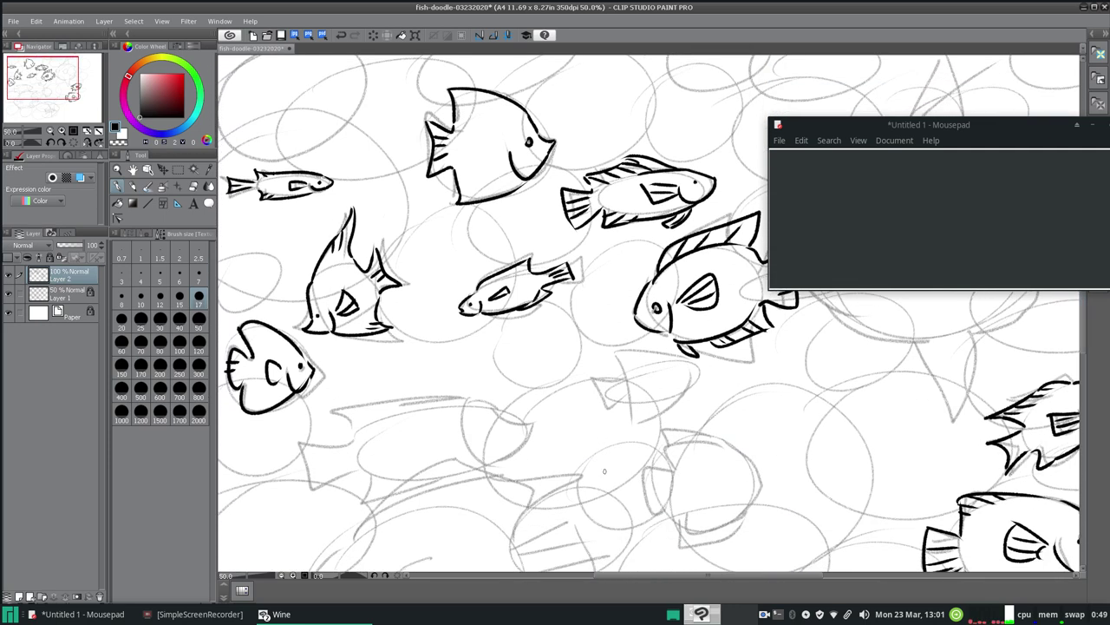
mouse_move(471, 398)
left_mouse_down()
mouse_move(549, 432)
mouse_move(478, 461)
mouse_move(415, 430)
mouse_move(428, 452)
mouse_move(500, 429)
left_mouse_up()
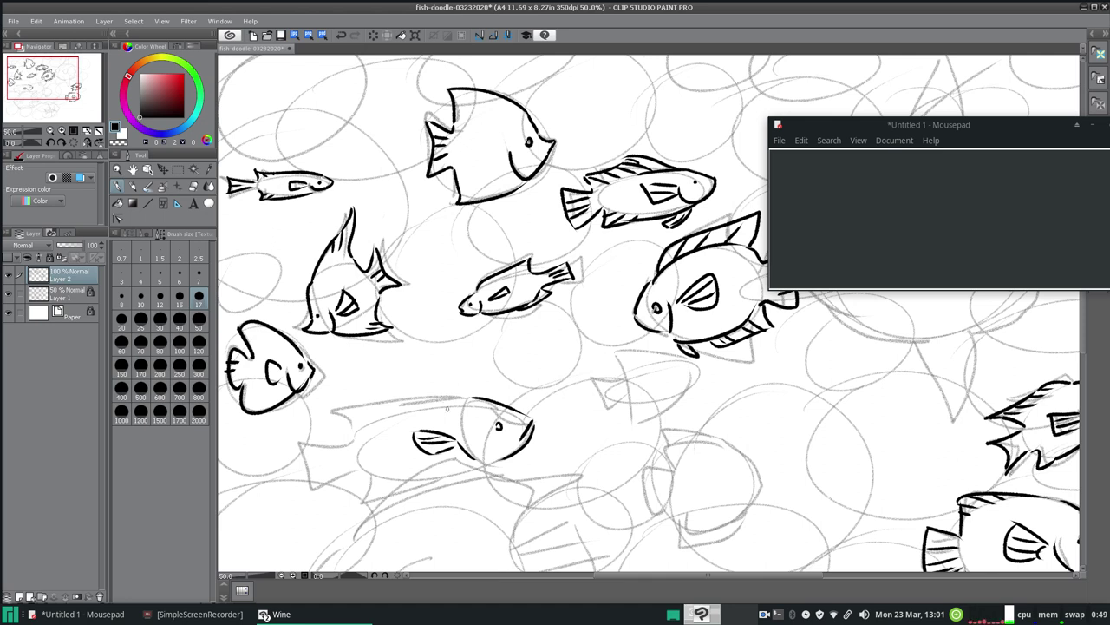
mouse_move(410, 407)
left_mouse_down()
mouse_move(465, 398)
mouse_move(334, 409)
left_mouse_up()
mouse_move(355, 409)
left_mouse_down()
mouse_move(348, 438)
mouse_move(313, 436)
mouse_move(330, 485)
mouse_move(363, 472)
mouse_move(369, 498)
mouse_move(402, 482)
left_mouse_up()
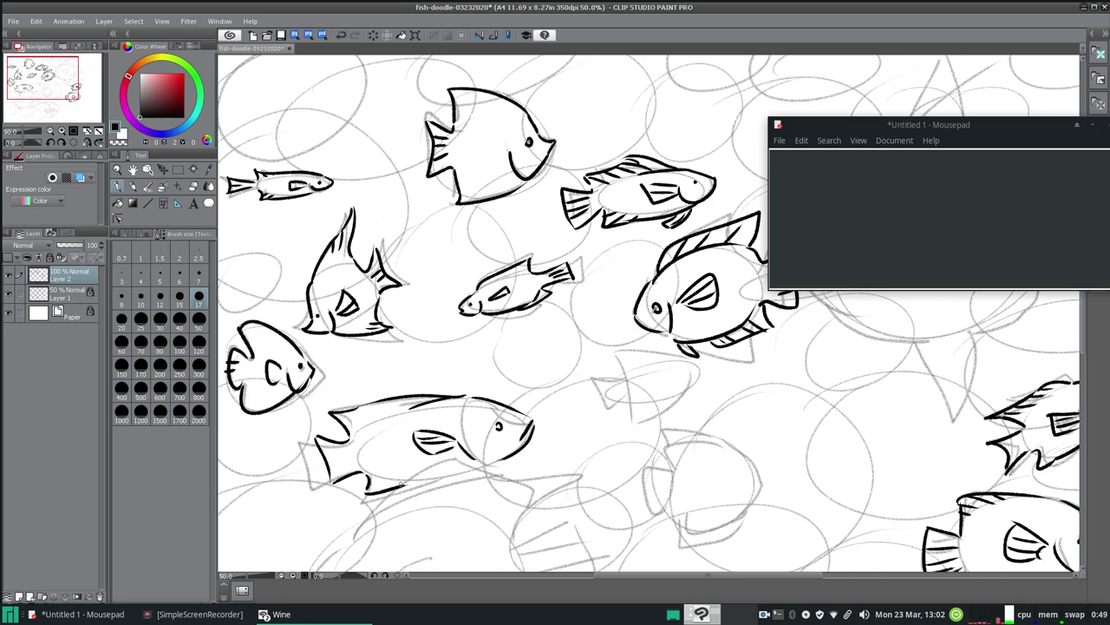
- Add tail and dorsal fin rays to the long fish and ink its pelvic fins and belly, redoing the first pelvic fin stroke
mouse_move(321, 450)
left_mouse_down()
mouse_move(352, 458)
mouse_move(350, 475)
left_mouse_up()
left_click_drag(340, 424, 423, 397)
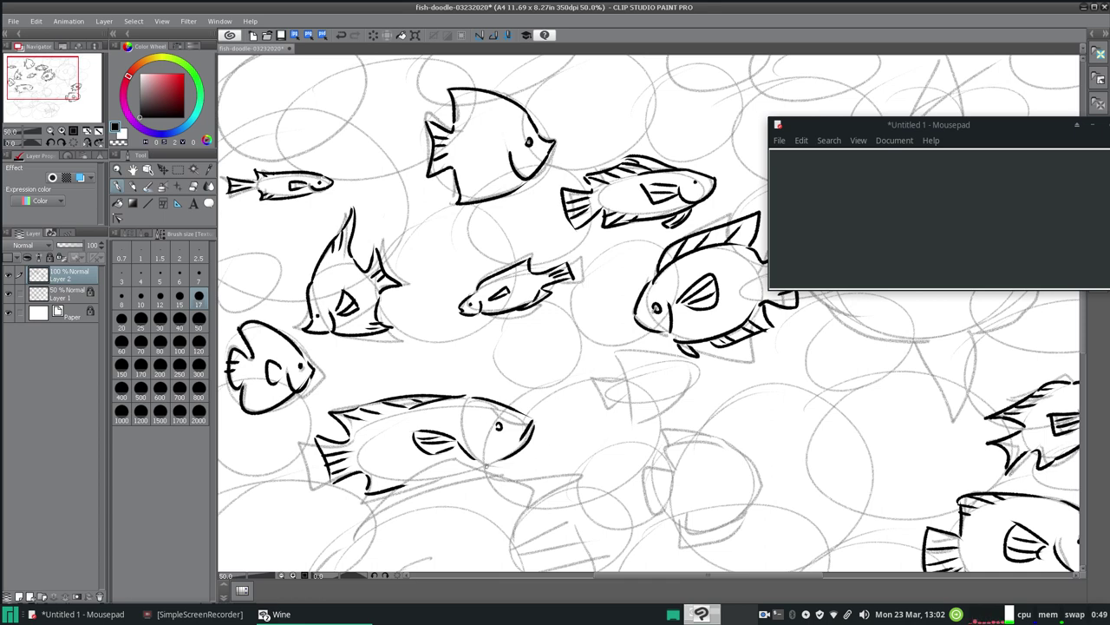
left_click_drag(498, 461, 440, 505)
left_click(341, 34)
mouse_move(464, 471)
left_mouse_down()
mouse_move(439, 506)
mouse_move(447, 494)
mouse_move(465, 504)
mouse_move(473, 492)
mouse_move(462, 475)
left_mouse_up()
left_click_drag(370, 483, 420, 475)
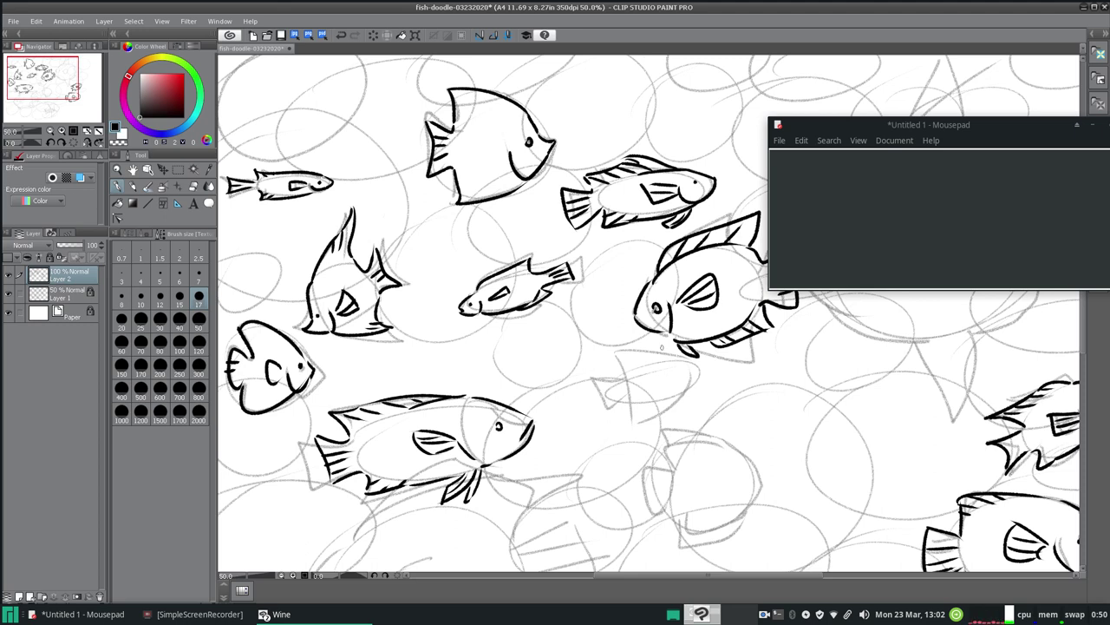
- Ink the small fish below the large fin-striped fish with its outline, side fin and tail, redoing one body stroke
mouse_move(634, 378)
left_mouse_down()
mouse_move(620, 367)
mouse_move(617, 399)
mouse_move(628, 352)
left_mouse_up()
left_click_drag(633, 399, 645, 420)
left_click(341, 35)
mouse_move(640, 400)
left_mouse_down()
mouse_move(647, 421)
mouse_move(688, 382)
left_mouse_up()
mouse_move(628, 350)
left_mouse_down()
mouse_move(698, 388)
mouse_move(682, 371)
mouse_move(664, 401)
left_mouse_up()
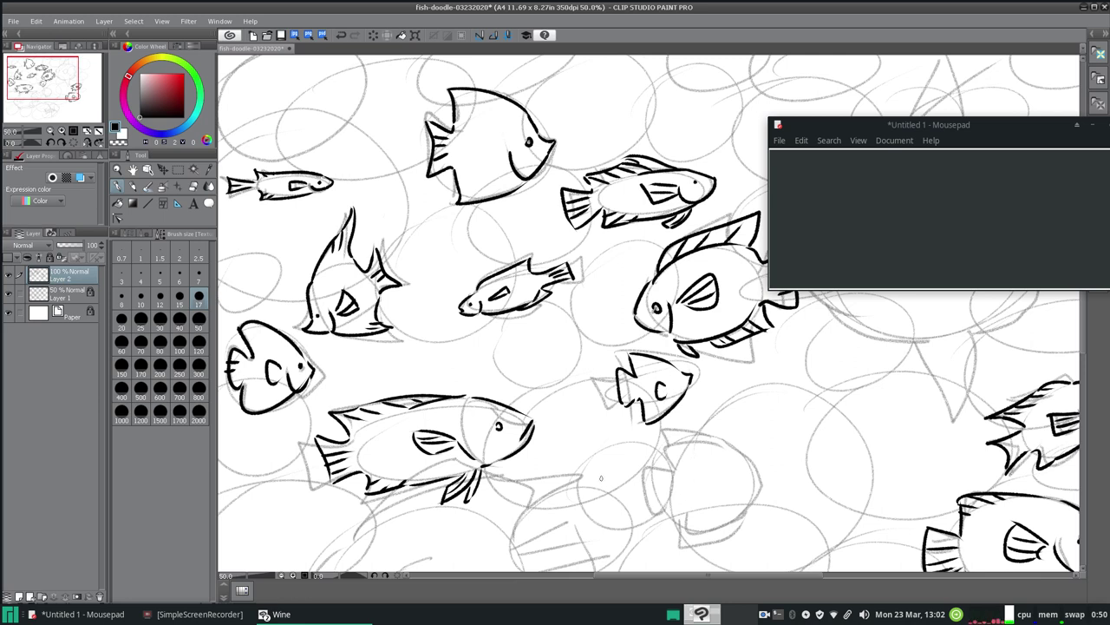
- Erase the small fish's tail and ink it again closer to the body
key("e")
mouse_move(633, 385)
left_mouse_down()
mouse_move(617, 381)
mouse_move(626, 411)
mouse_move(637, 402)
left_mouse_up()
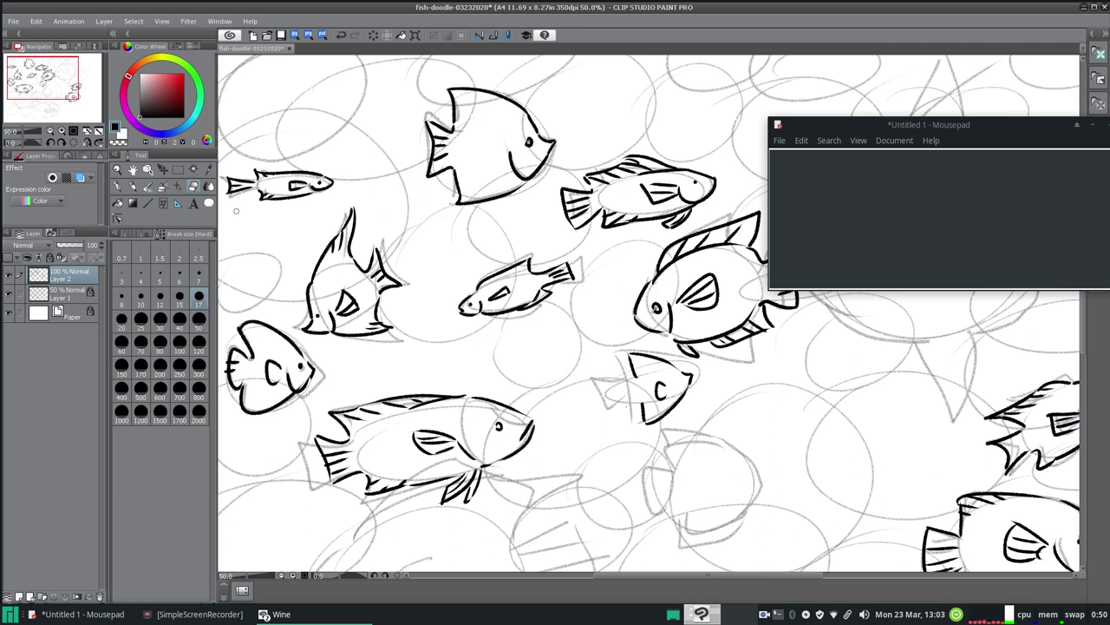
left_click(132, 186)
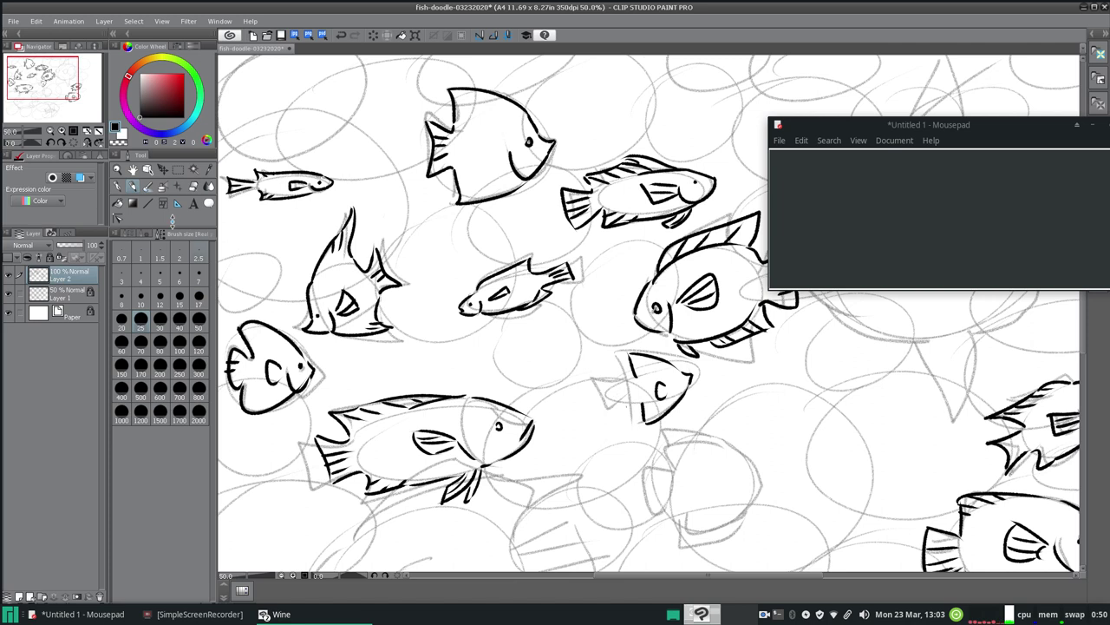
left_click(119, 186)
mouse_move(640, 380)
left_mouse_down()
mouse_move(619, 395)
mouse_move(640, 405)
left_mouse_up()
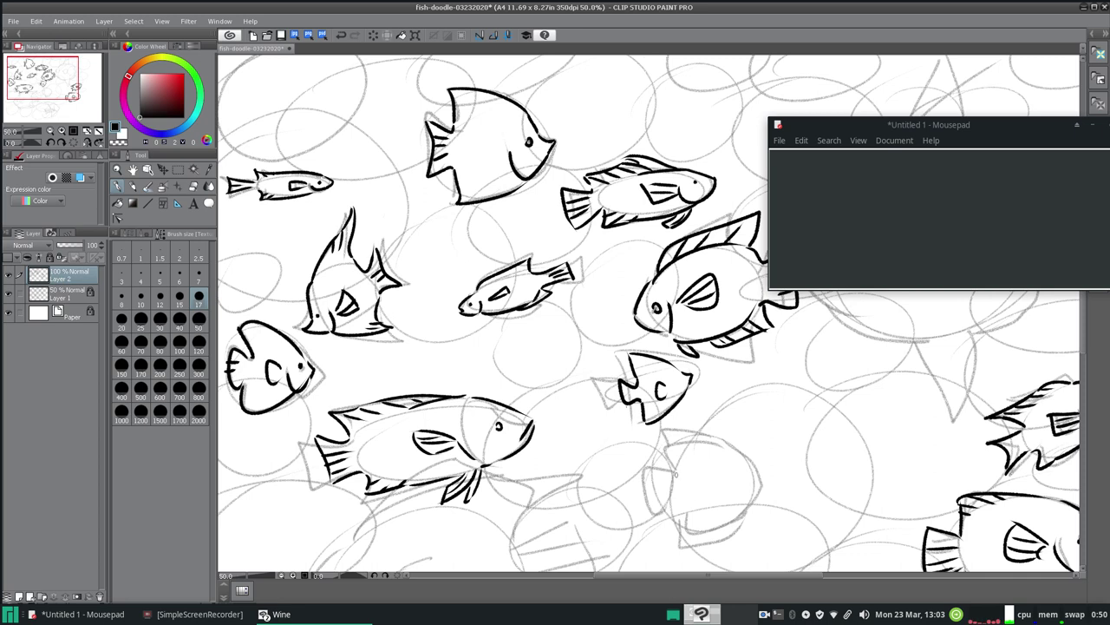
mouse_move(691, 474)
left_mouse_down()
mouse_move(662, 493)
mouse_move(674, 511)
mouse_move(689, 505)
mouse_move(682, 537)
mouse_move(741, 512)
left_mouse_up()
mouse_move(682, 472)
left_mouse_down()
mouse_move(681, 440)
mouse_move(648, 470)
mouse_move(766, 480)
mouse_move(730, 450)
mouse_move(751, 491)
left_mouse_up()
mouse_move(713, 444)
left_mouse_down()
mouse_move(746, 498)
mouse_move(725, 526)
left_mouse_up()
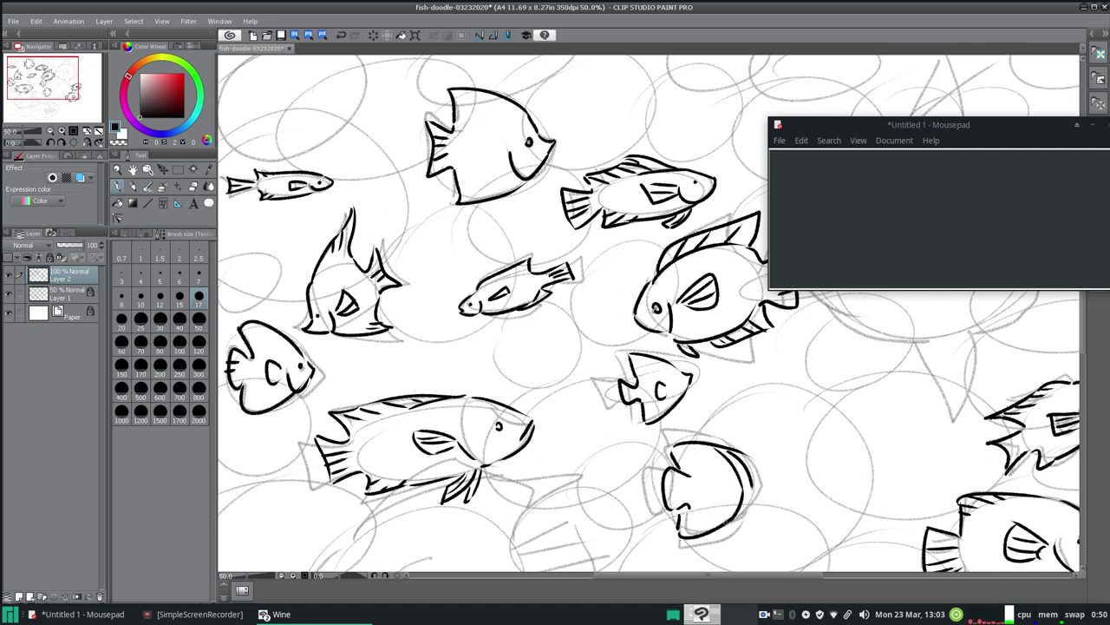
key("e")
left_click(198, 364)
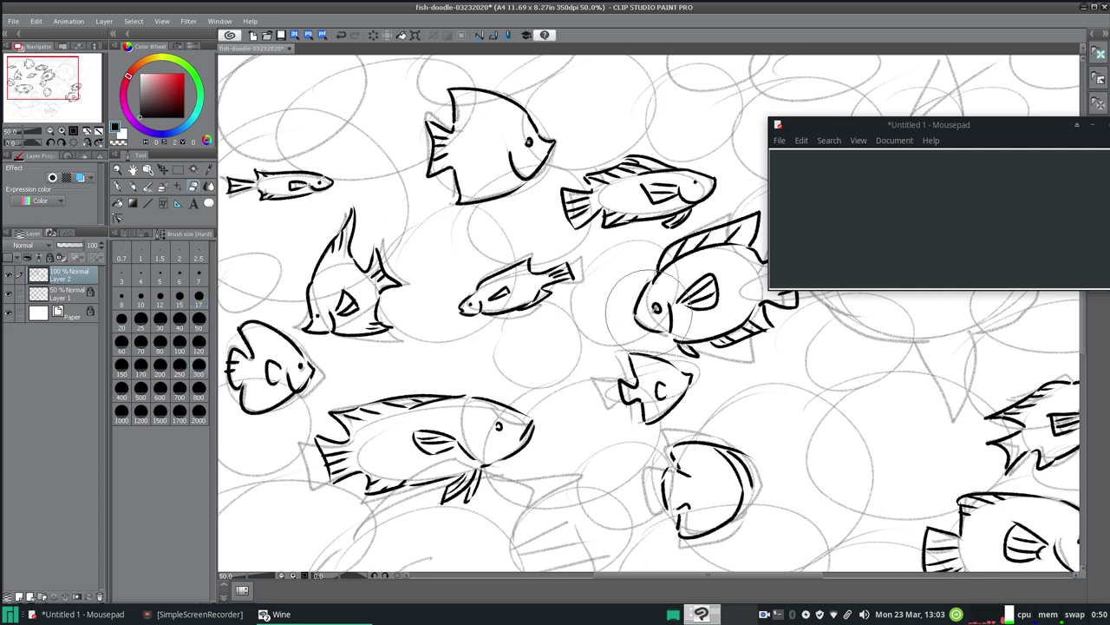
left_click_drag(694, 496, 698, 486)
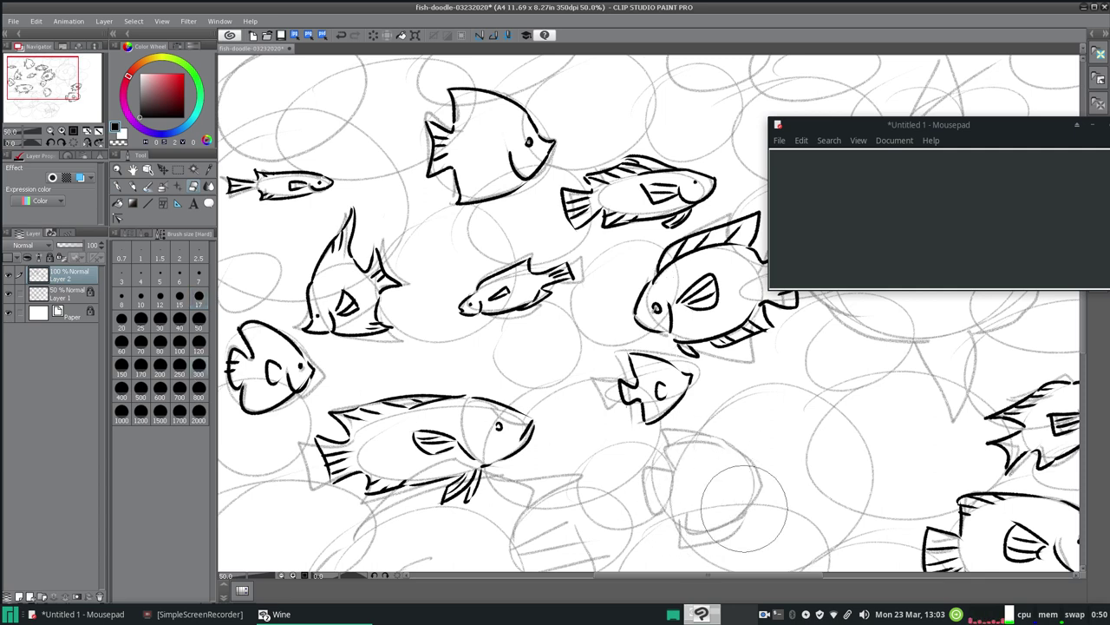
- Ink the round disc-shaped fish below the small fish with its body, tail, side fin, eye, gill line and lower fin
left_click(133, 186)
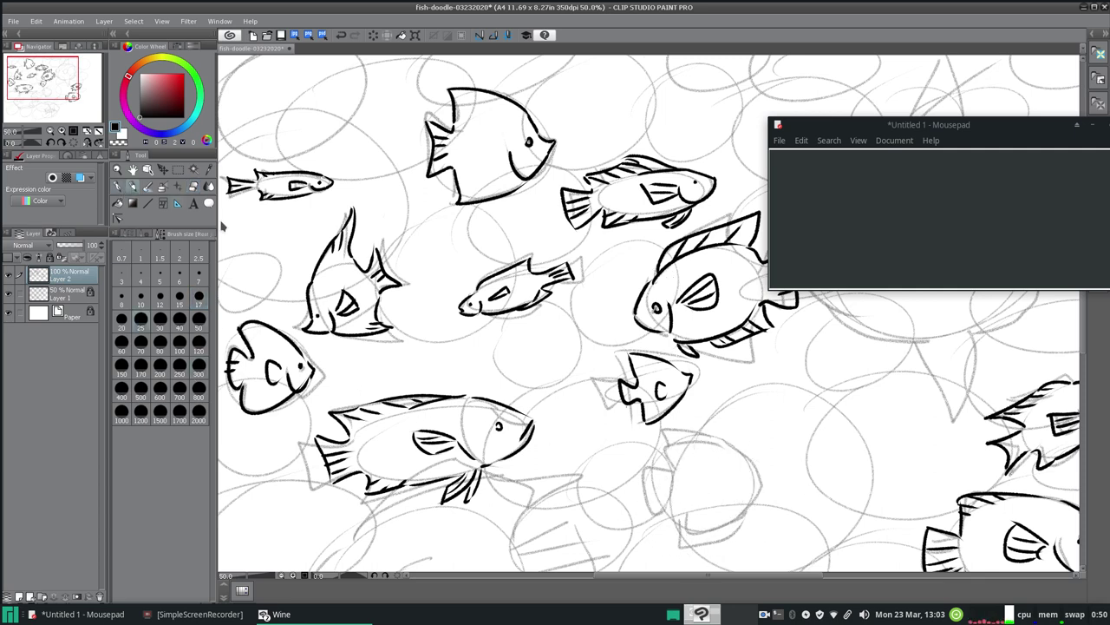
left_click_drag(679, 470, 760, 502)
left_click(119, 186)
mouse_move(680, 475)
left_mouse_down()
mouse_move(779, 483)
mouse_move(749, 518)
mouse_move(654, 471)
mouse_move(677, 507)
left_mouse_up()
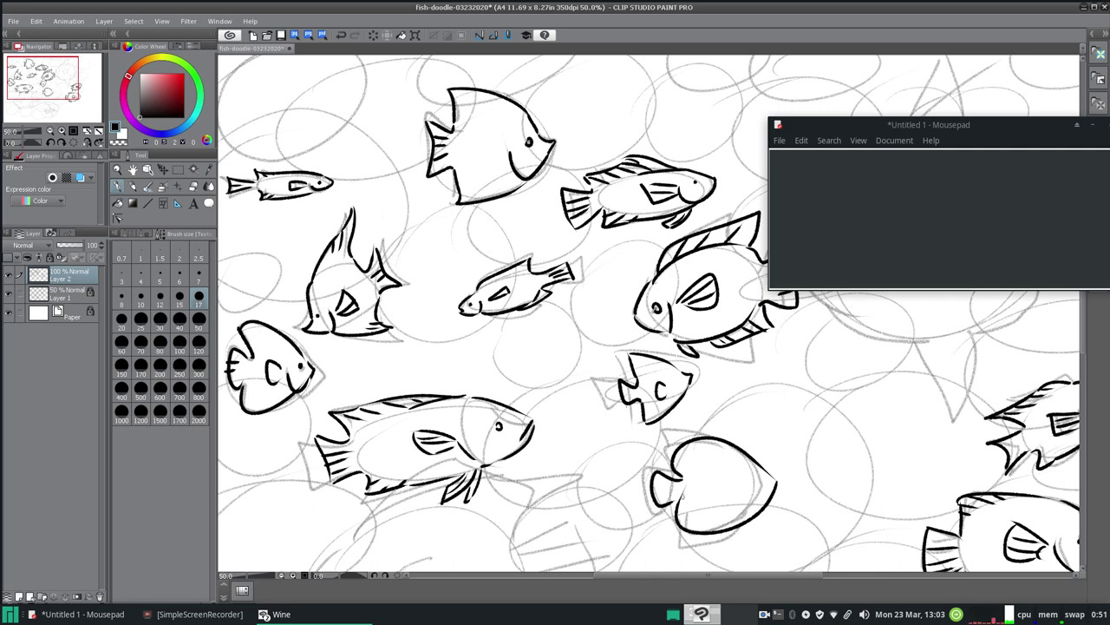
mouse_move(735, 483)
left_mouse_down()
mouse_move(744, 481)
mouse_move(743, 511)
mouse_move(767, 492)
mouse_move(724, 502)
mouse_move(747, 526)
mouse_move(728, 537)
left_mouse_up()
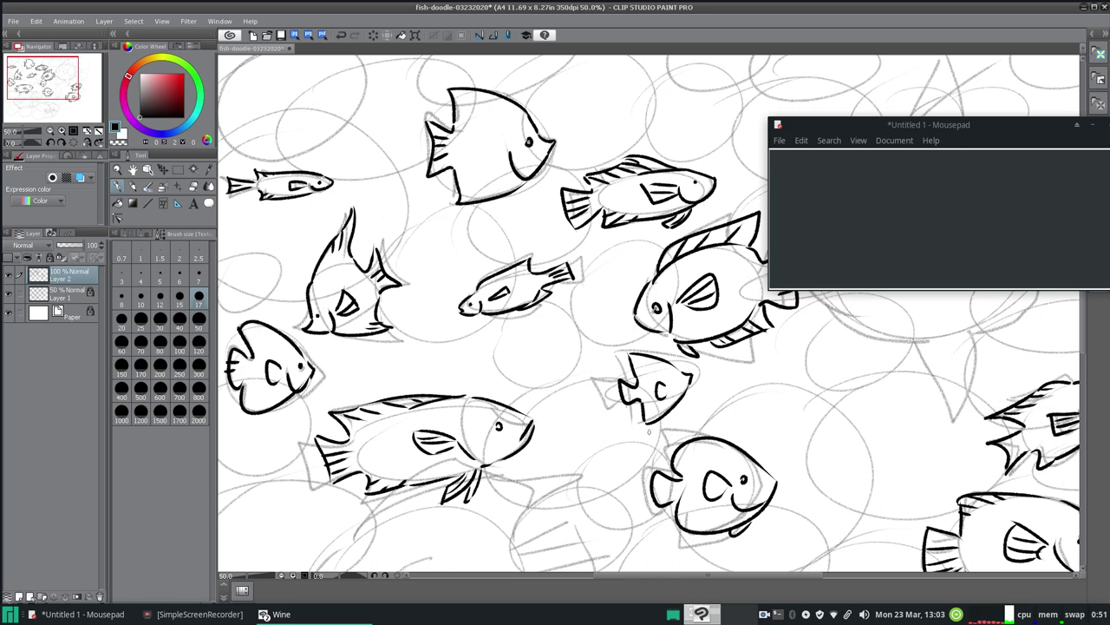
- Ink the fish partly hidden behind the large fin-striped fish with its head, body, eye, side fin and tail
mouse_move(607, 577)
left_mouse_down()
mouse_move(597, 576)
mouse_move(598, 545)
left_mouse_up()
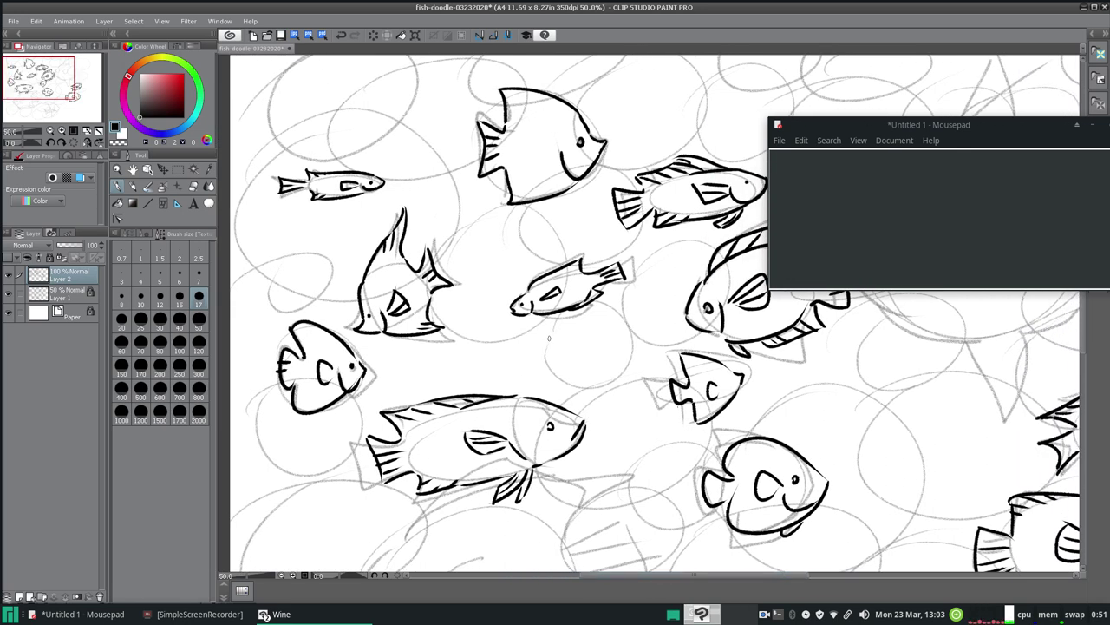
left_click_drag(632, 582, 649, 581)
mouse_move(535, 301)
left_mouse_down()
mouse_move(546, 344)
mouse_move(584, 341)
mouse_move(554, 307)
mouse_move(566, 312)
mouse_move(571, 293)
mouse_move(563, 262)
mouse_move(536, 293)
mouse_move(614, 241)
left_mouse_up()
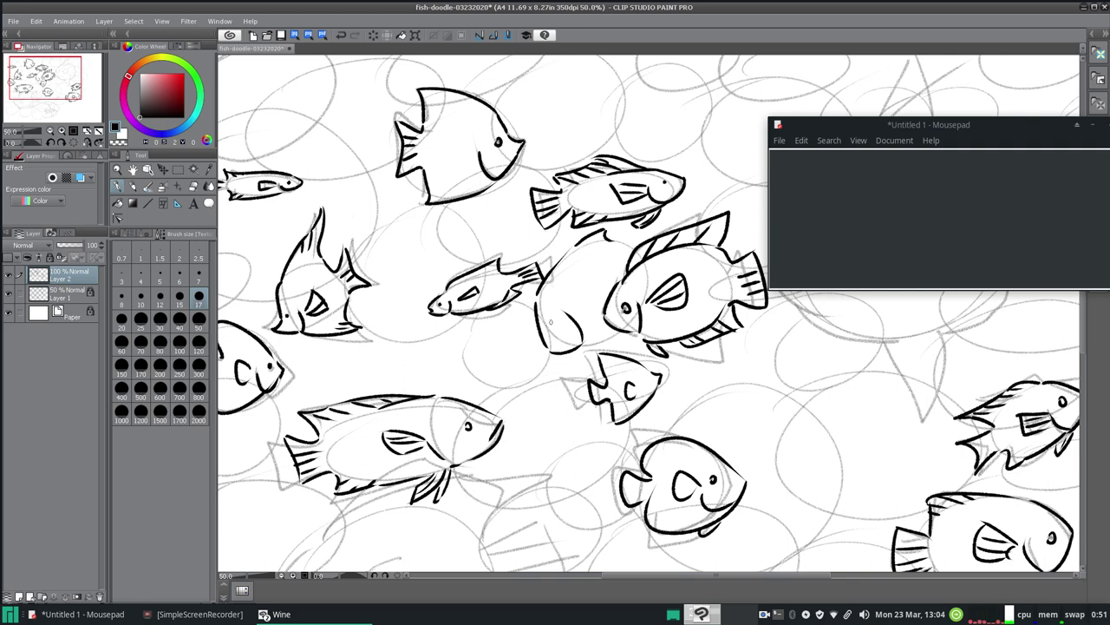
mouse_move(549, 346)
left_mouse_down()
mouse_move(602, 332)
mouse_move(588, 342)
mouse_move(574, 293)
mouse_move(582, 312)
mouse_move(593, 278)
mouse_move(598, 307)
left_mouse_up()
mouse_move(614, 244)
left_mouse_down()
mouse_move(624, 226)
mouse_move(638, 244)
left_mouse_up()
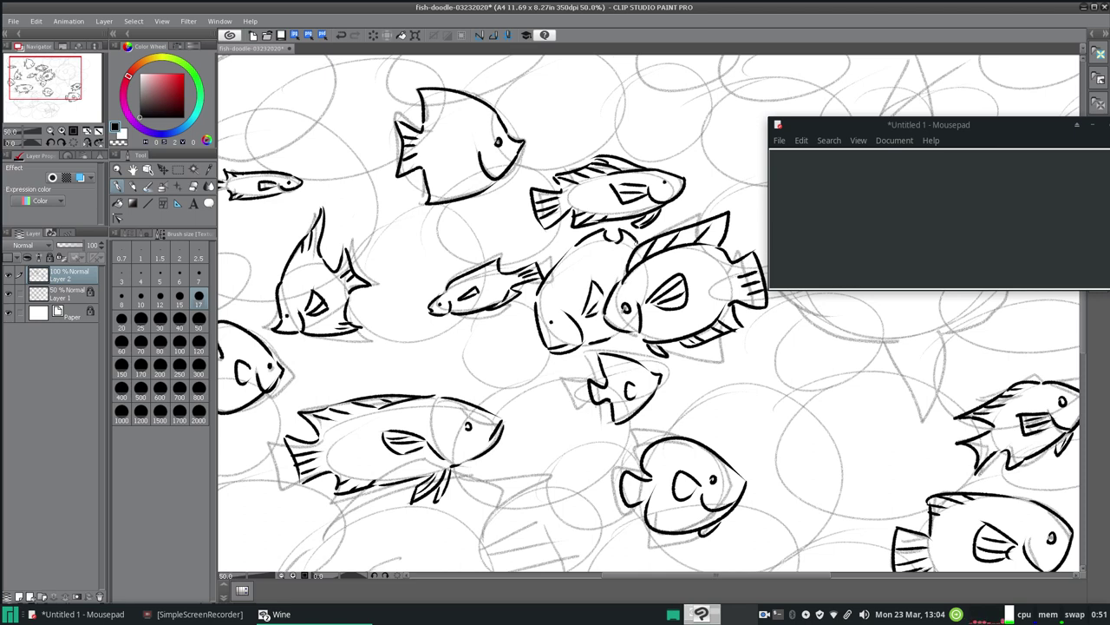
- Ink the small round fish below the middle slim fish with its head, eye, body, rayed side fin and tail
mouse_move(648, 583)
left_mouse_down()
mouse_move(608, 586)
mouse_move(638, 585)
left_mouse_up()
mouse_move(506, 331)
left_mouse_down()
mouse_move(496, 364)
mouse_move(528, 379)
mouse_move(521, 340)
left_mouse_up()
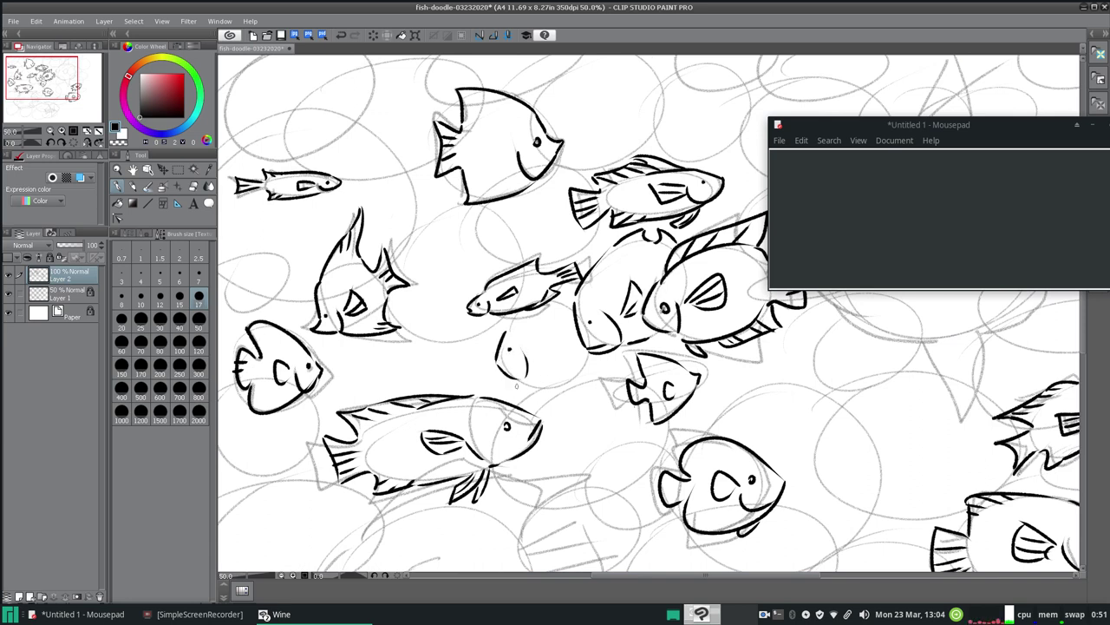
mouse_move(533, 351)
left_mouse_down()
mouse_move(560, 340)
mouse_move(563, 361)
mouse_move(532, 353)
mouse_move(562, 364)
mouse_move(559, 341)
mouse_move(511, 316)
left_mouse_up()
mouse_move(528, 381)
left_mouse_down()
mouse_move(568, 386)
mouse_move(603, 357)
mouse_move(590, 363)
left_mouse_up()
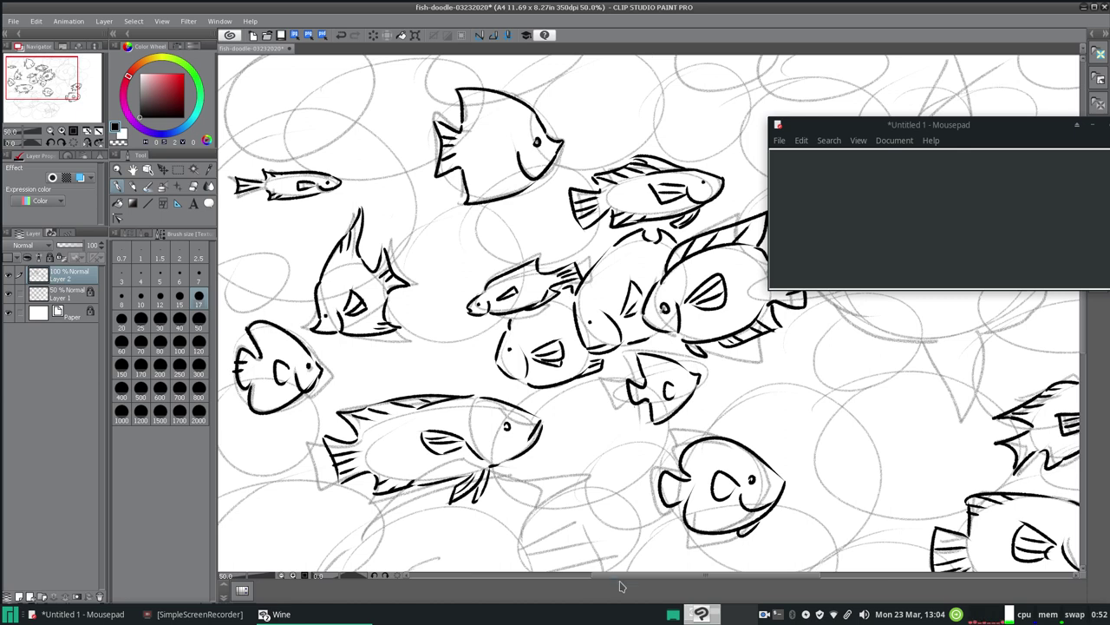
scroll(620, 581, "right", 3)
left_click_drag(620, 581, 661, 580)
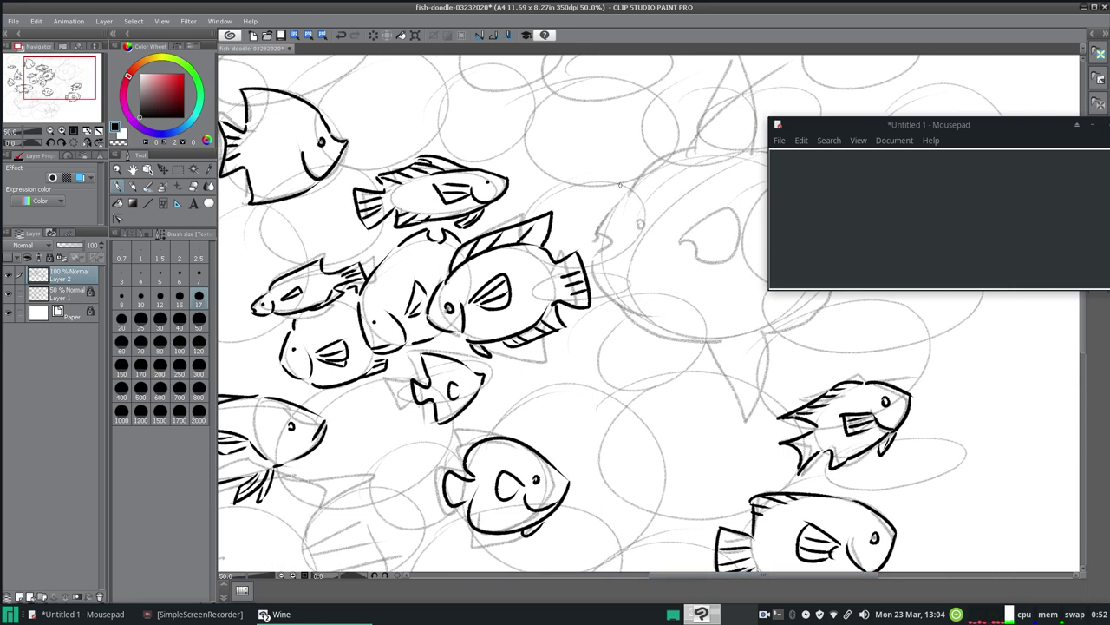
left_click_drag(625, 183, 523, 191)
left_click(340, 35)
mouse_move(608, 183)
left_mouse_down()
mouse_move(530, 187)
mouse_move(503, 208)
left_mouse_up()
left_click(340, 35)
left_click_drag(526, 189, 487, 215)
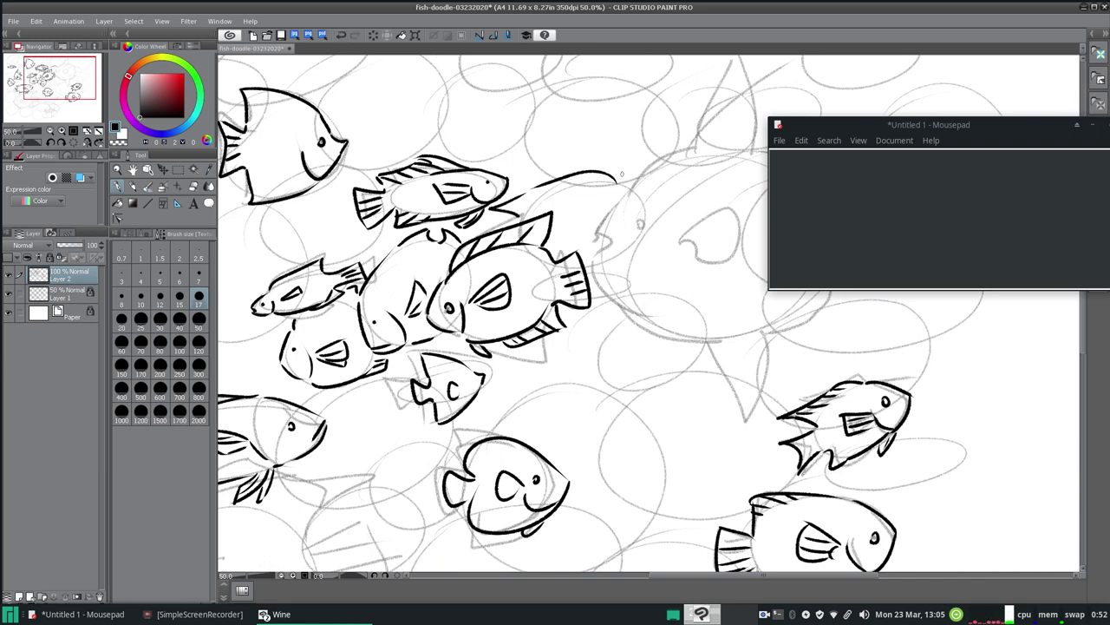
left_click_drag(617, 180, 632, 182)
left_click(341, 37)
left_click(341, 38)
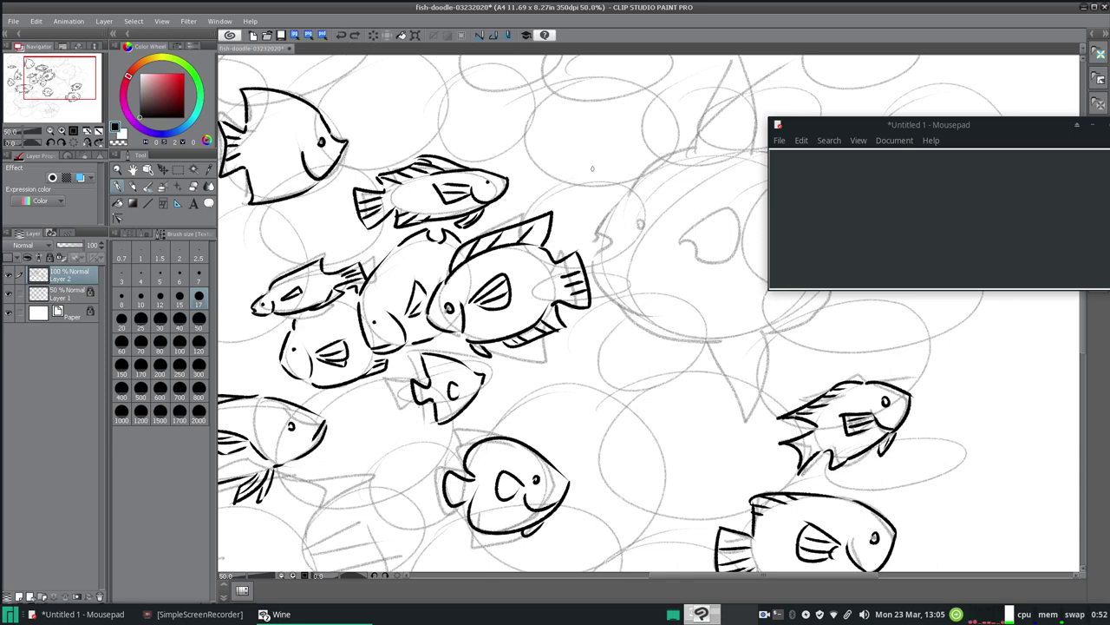
- Ink the back, dorsal fin rays and side fin of the fish showing behind the large fin-striped fish's dorsal fin
left_click_drag(597, 178, 489, 215)
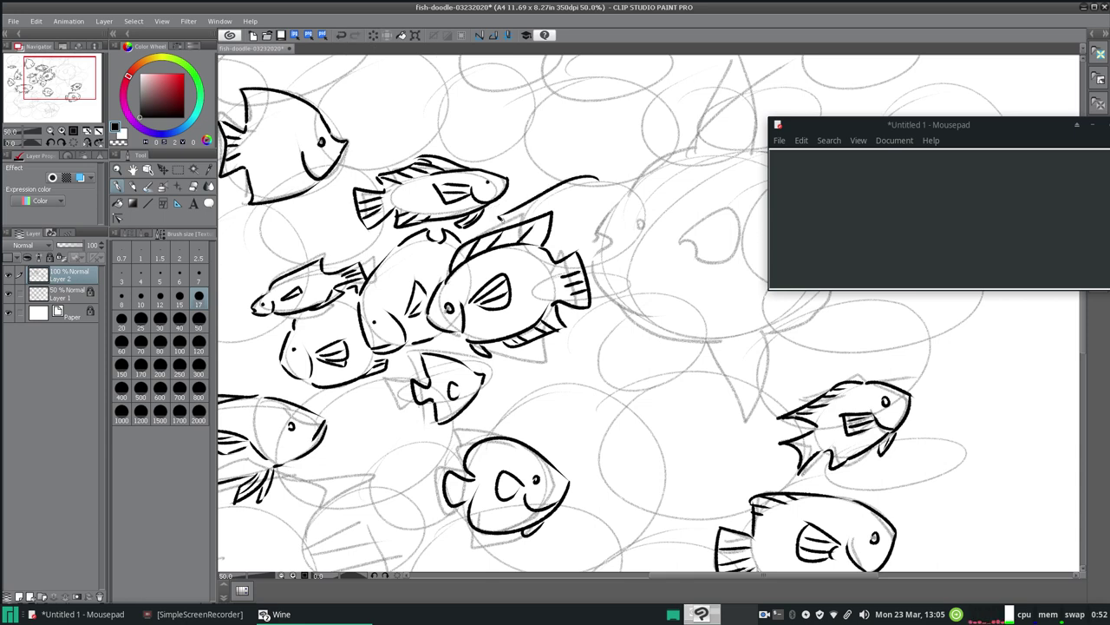
left_click_drag(602, 180, 642, 184)
left_click_drag(565, 213, 593, 231)
left_click_drag(518, 210, 583, 181)
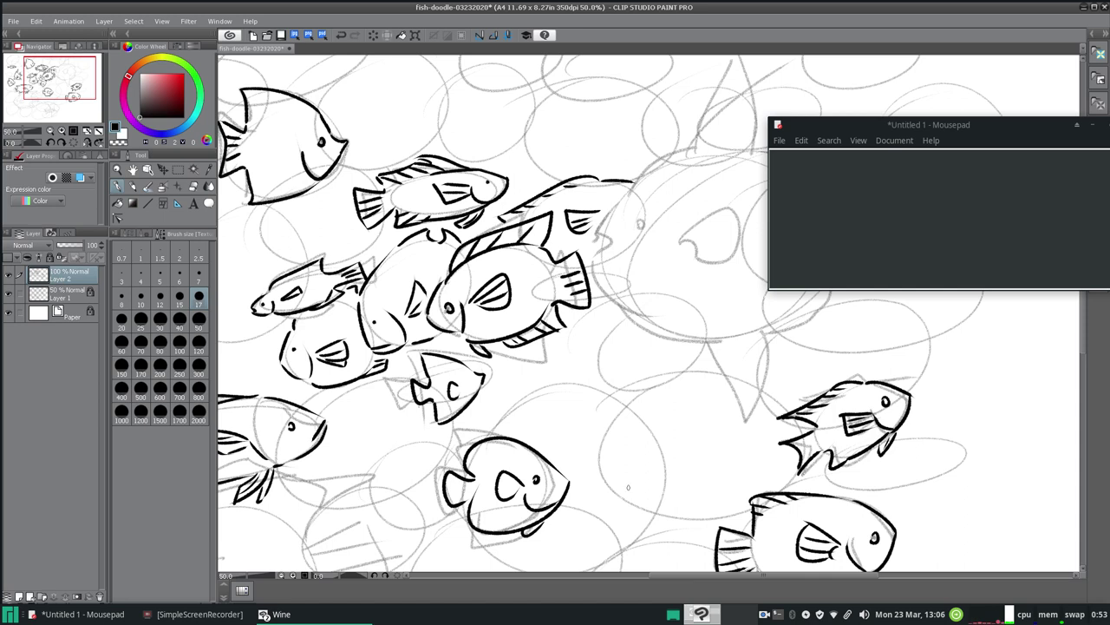
- Ink a second disc-shaped fish behind the first one with its body, tail and side fin, undoing the last stray stroke
left_click_drag(652, 575, 513, 575)
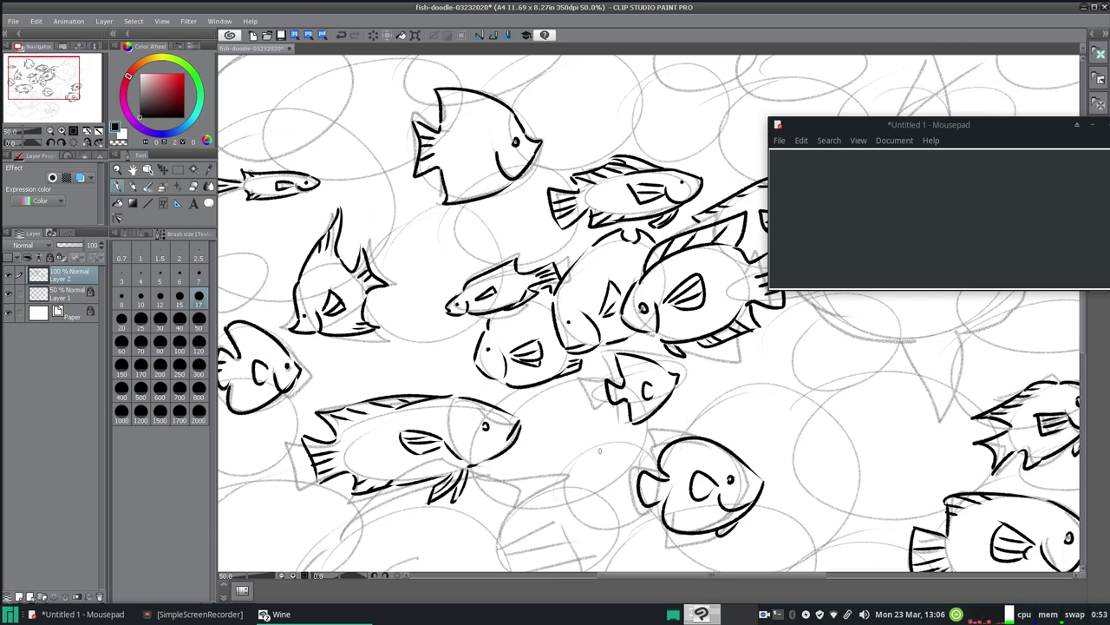
mouse_move(651, 459)
left_mouse_down()
mouse_move(599, 435)
mouse_move(577, 472)
mouse_move(578, 454)
mouse_move(566, 453)
mouse_move(570, 509)
mouse_move(649, 515)
left_mouse_up()
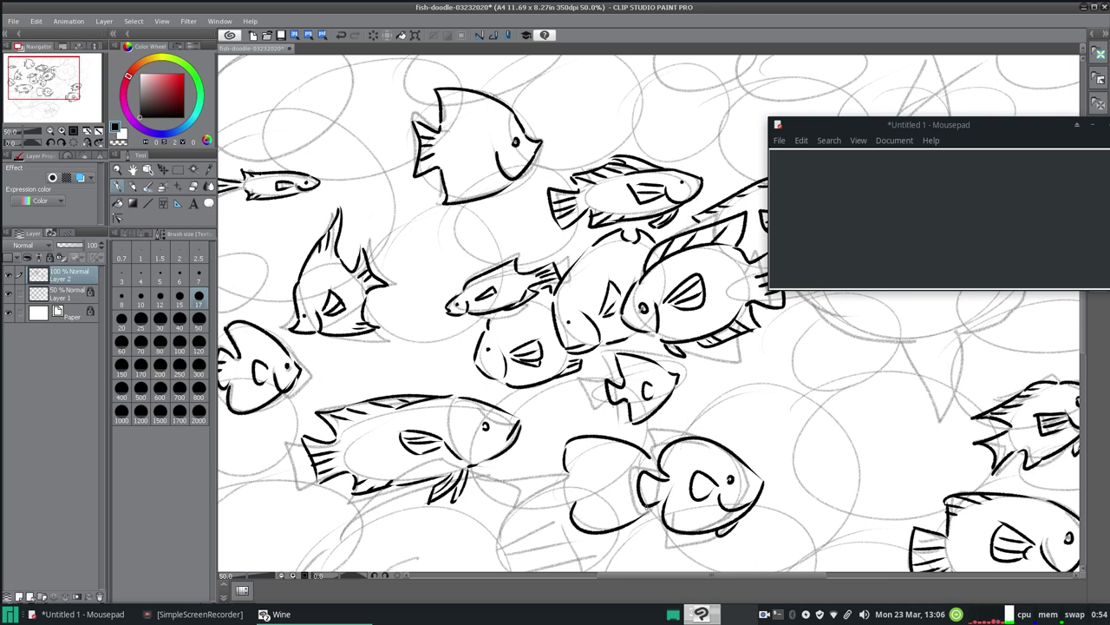
mouse_move(570, 478)
left_mouse_down()
mouse_move(550, 503)
mouse_move(576, 499)
left_mouse_up()
mouse_move(626, 474)
left_mouse_down()
mouse_move(619, 501)
mouse_move(602, 491)
mouse_move(626, 502)
mouse_move(634, 477)
left_mouse_up()
key("ctrl+z")
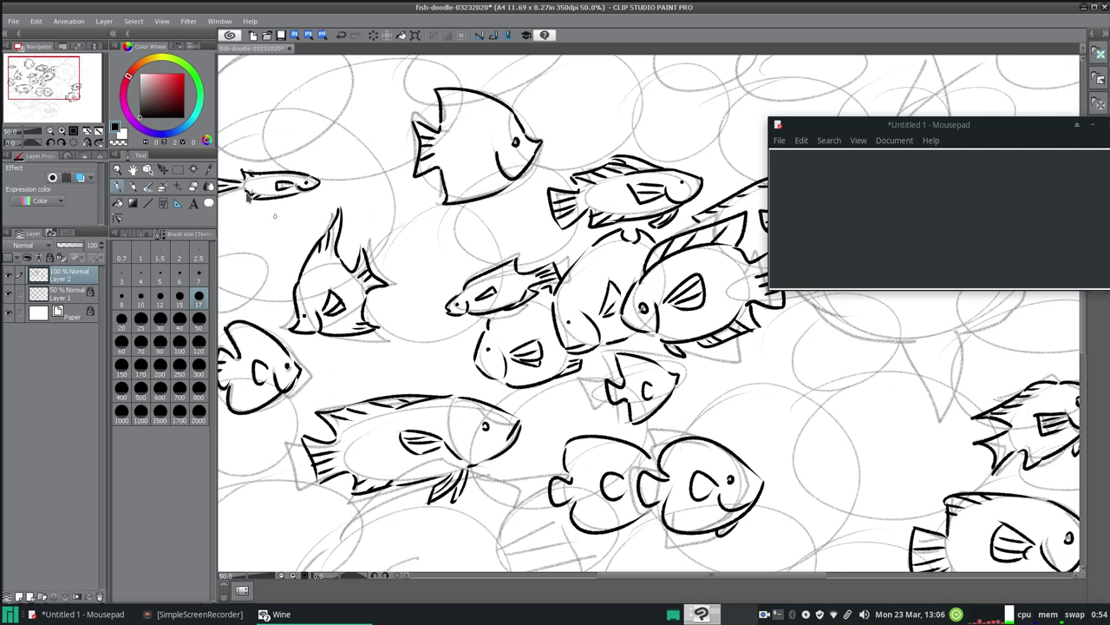
- Save the fish drawing under its existing file name
left_click(35, 21)
mouse_move(22, 25)
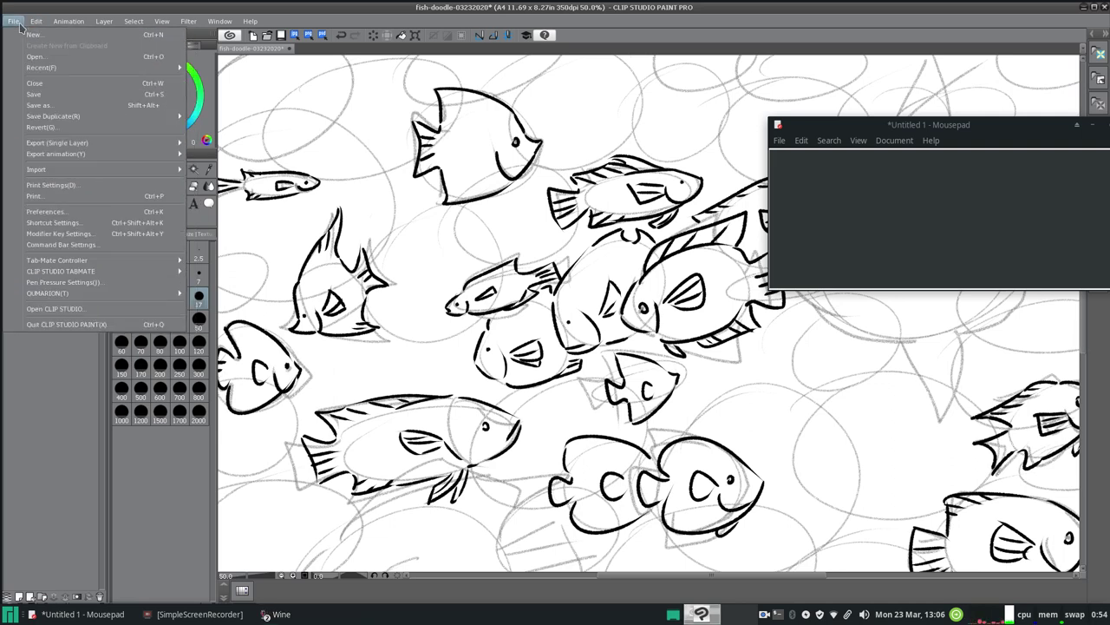
left_click(39, 96)
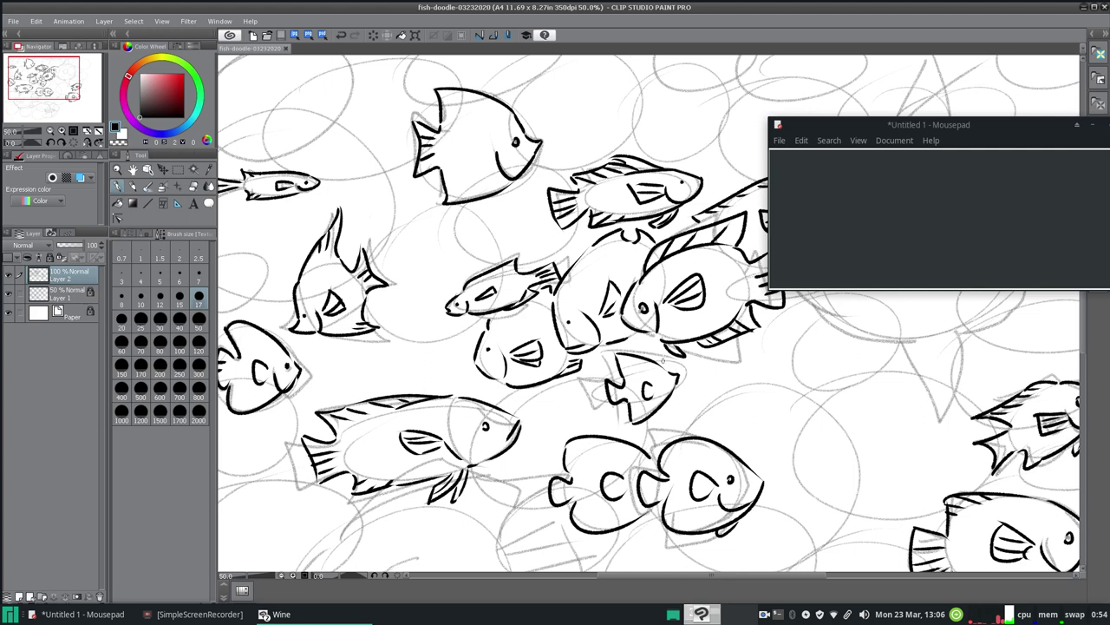
- Erase the stray short mark above the small spiky-finned fish and return to the inking pen
left_click_drag(642, 577, 691, 577)
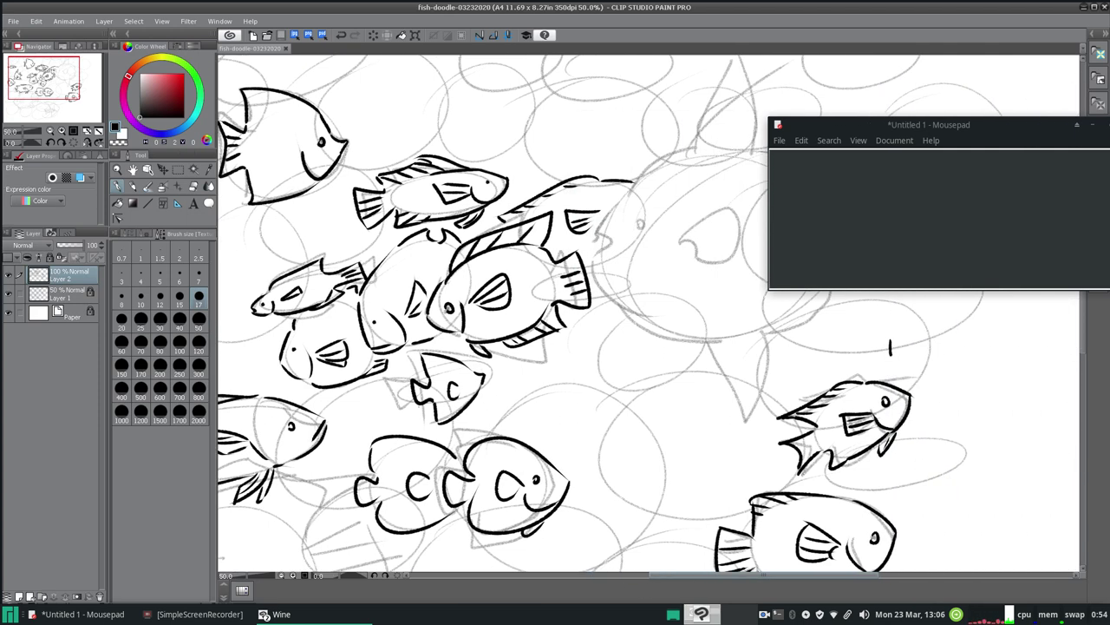
left_click(192, 186)
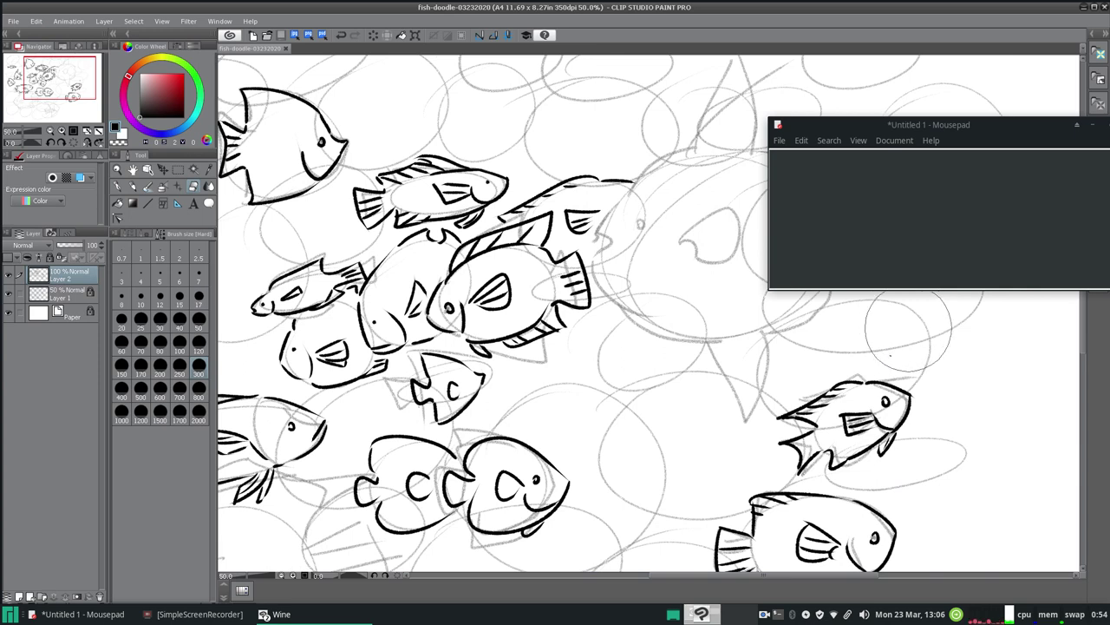
left_click(907, 337)
left_click(119, 187)
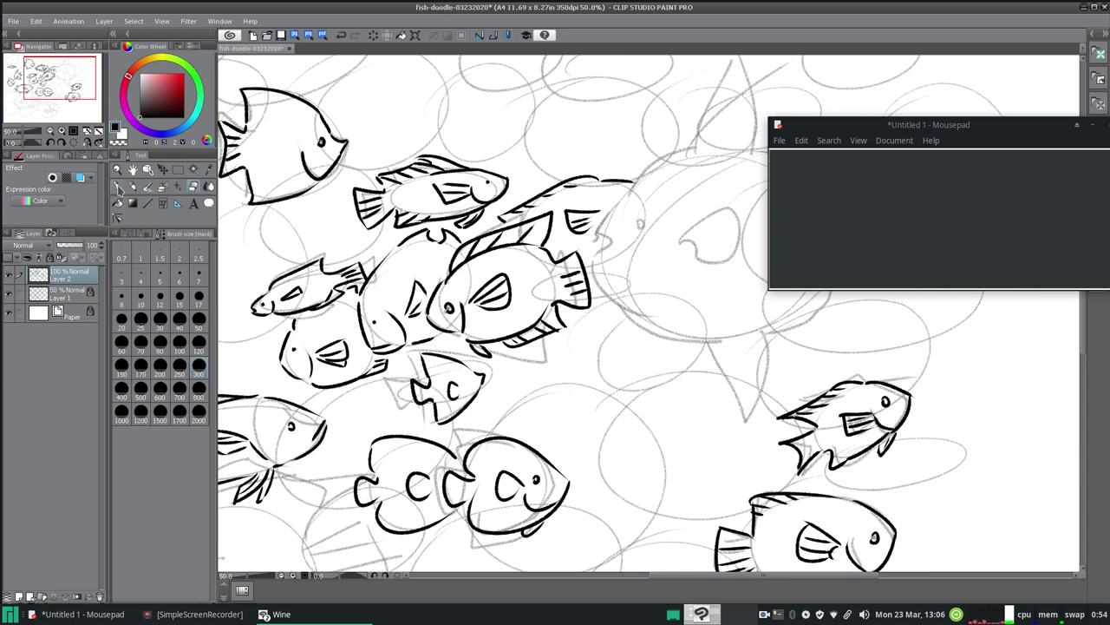
mouse_move(708, 576)
left_mouse_down()
mouse_move(723, 580)
mouse_move(752, 493)
left_mouse_up()
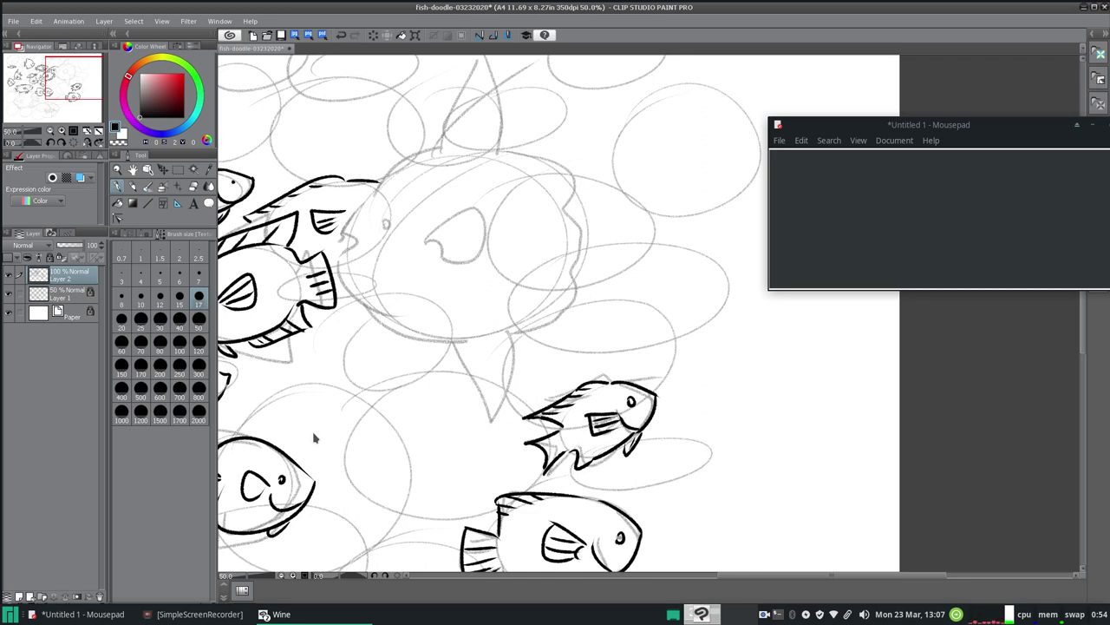
mouse_move(721, 576)
left_mouse_down()
mouse_move(564, 589)
mouse_move(781, 580)
left_mouse_up()
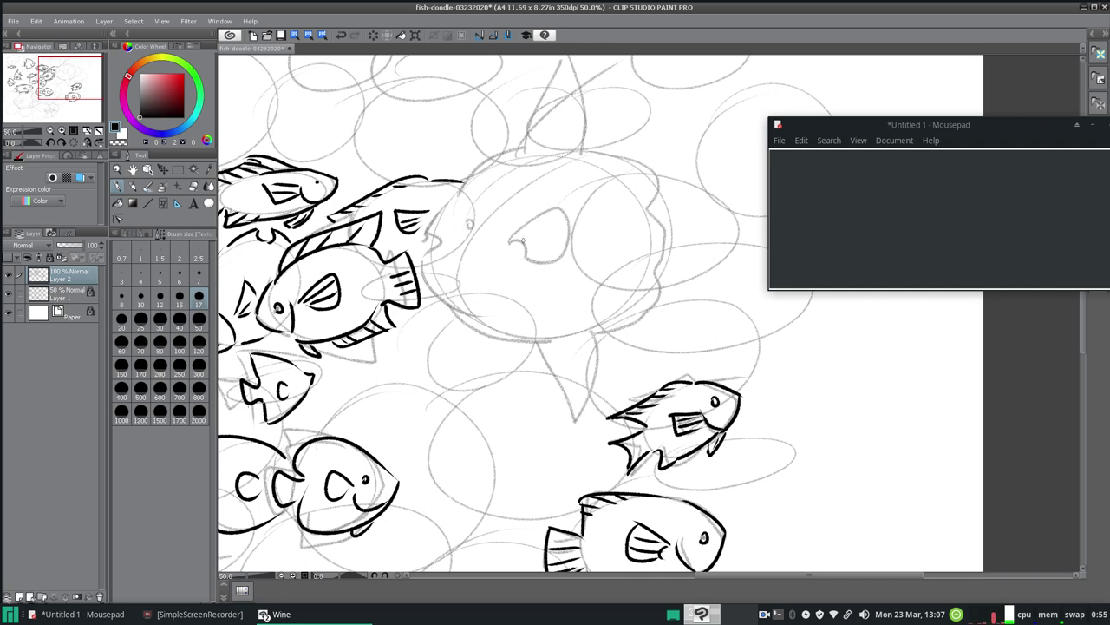
- Move the Mousepad window over the canvas and write the note "My computer doesn't like me these days. sometimes it lags and freezes"
left_click_drag(826, 129, 743, 212)
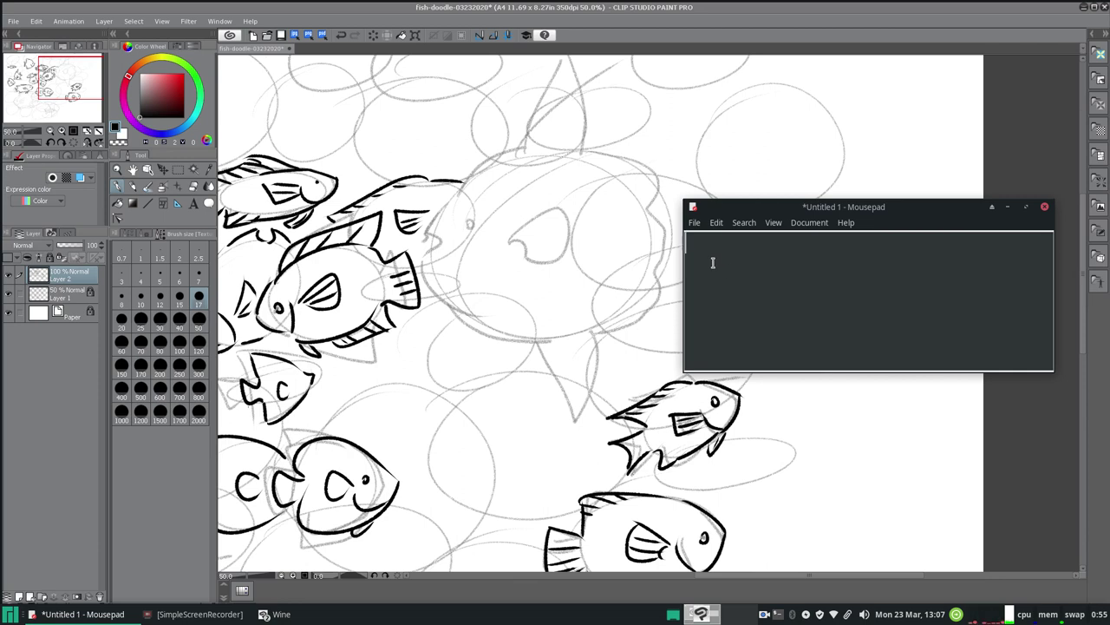
type("My co")
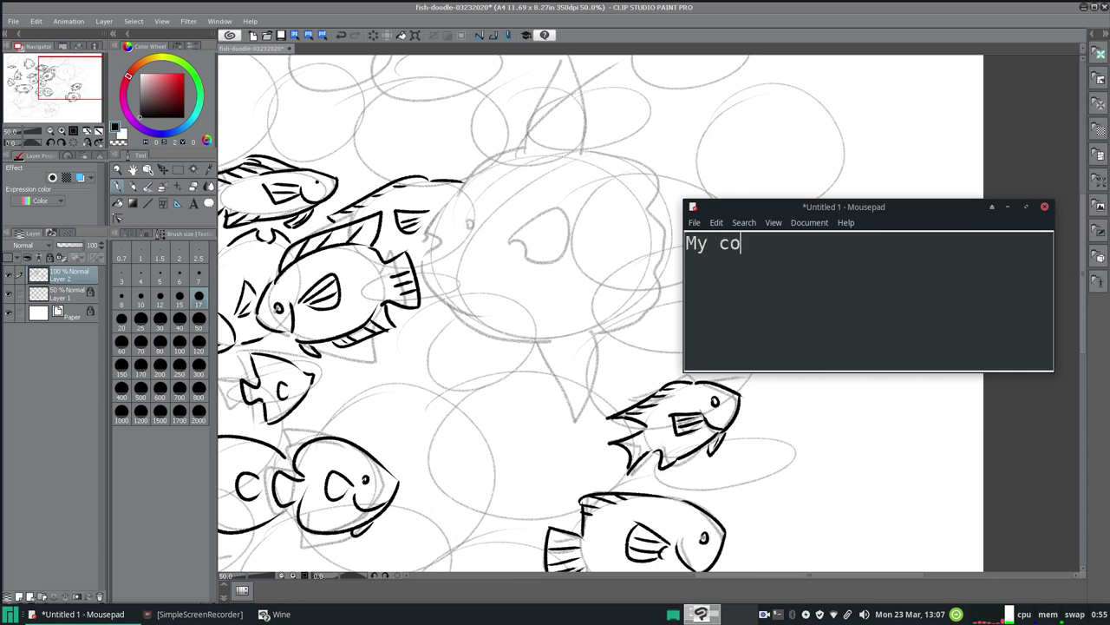
type("mputer")
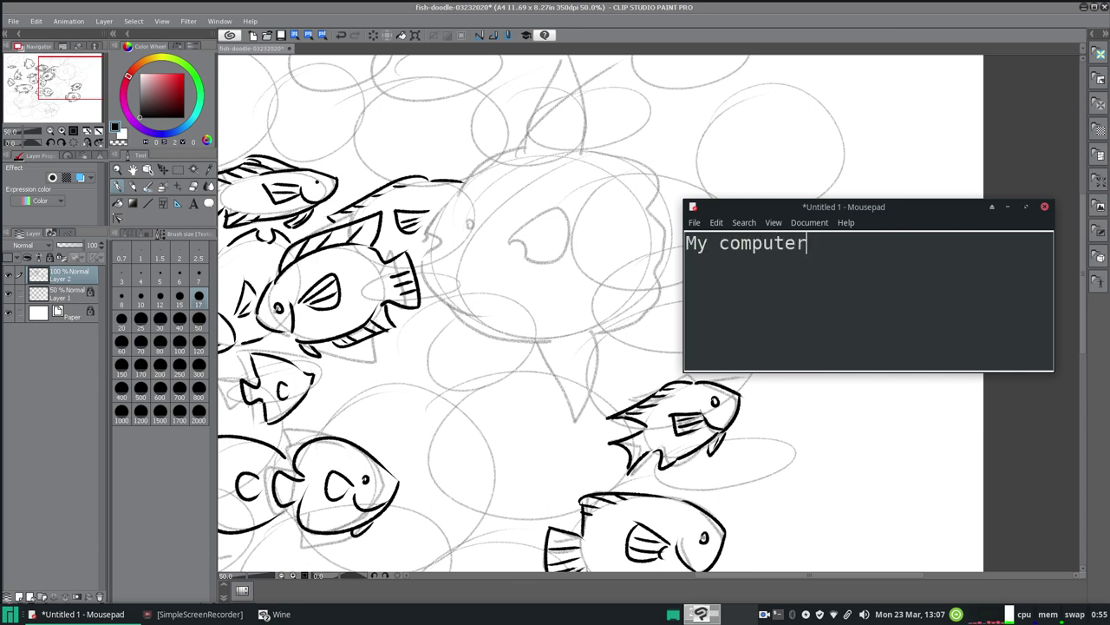
type(" doesn'ty")
key("BackSpace")
type("lik")
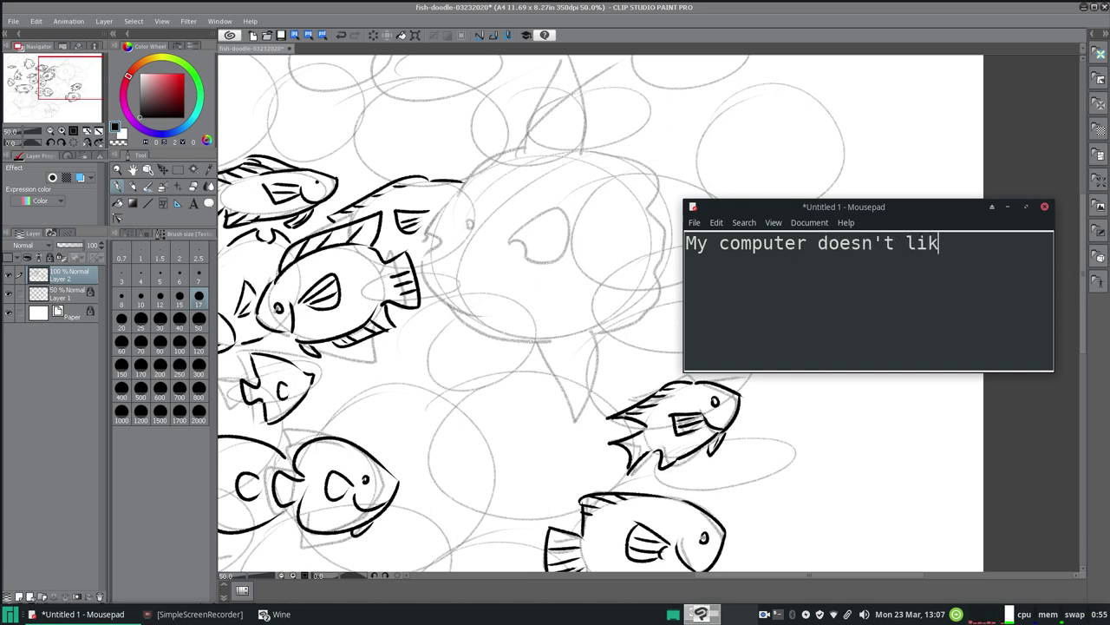
type("e me these days")
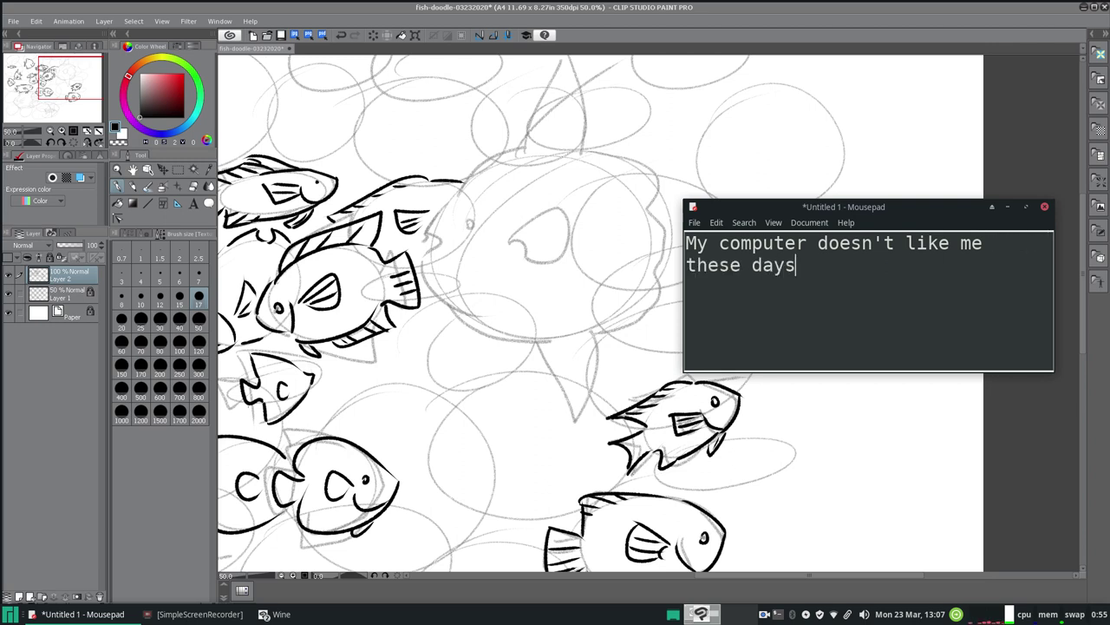
type(". sometimes i")
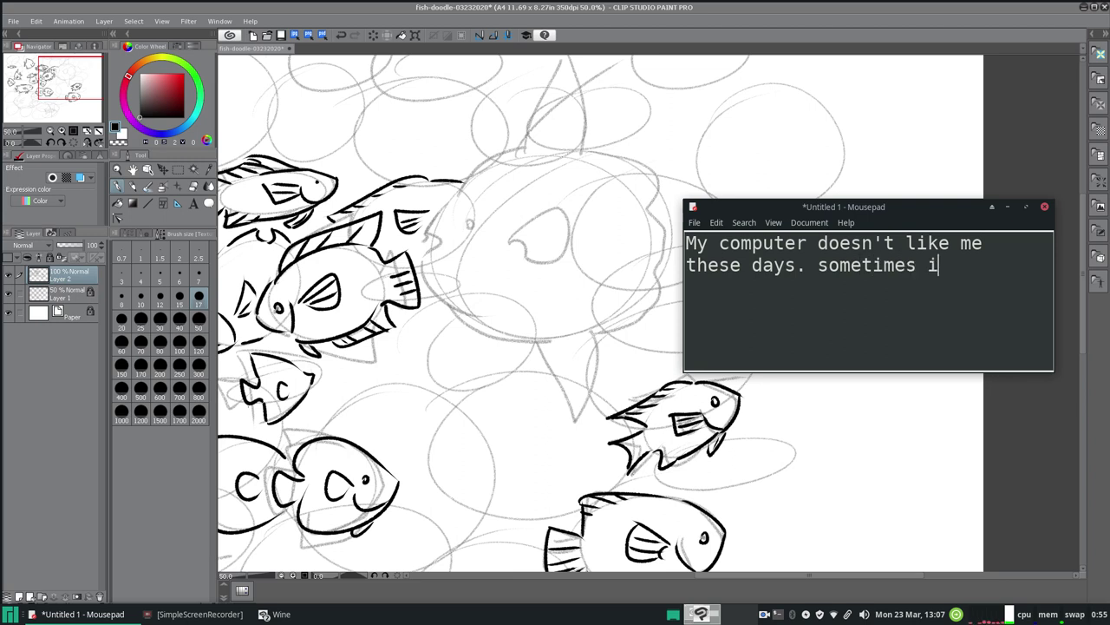
type("t lags and freezes ")
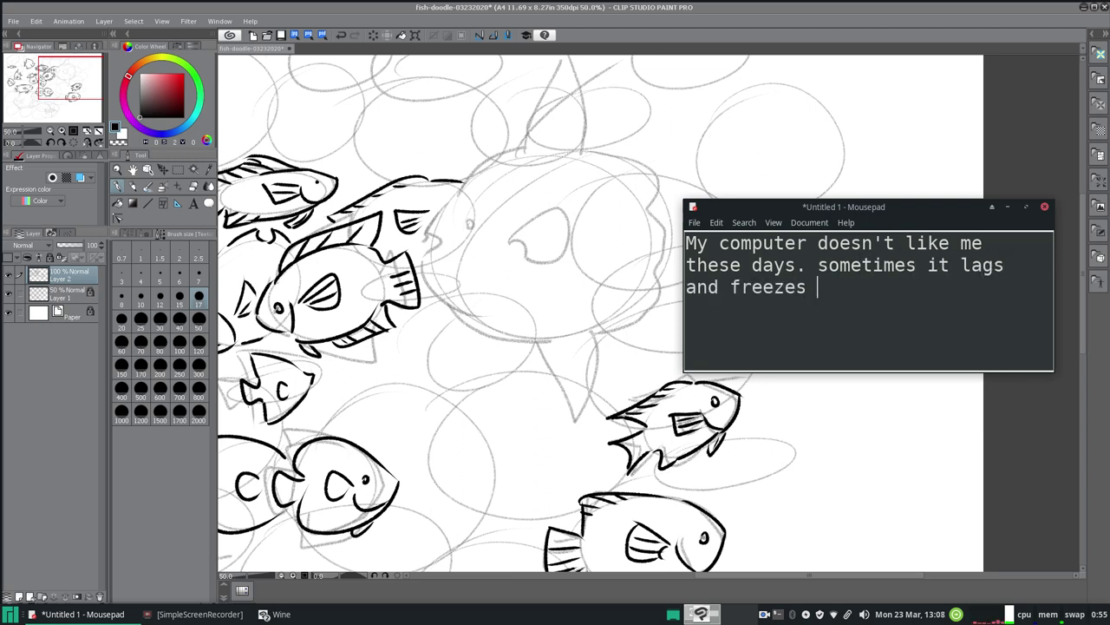
- Finish the note with "but I AM screen recording so that might be contributing to its slowness." and clear all its text
type("but I AM scre")
key("BackSpace")
key("BackSpace")
type("screen ")
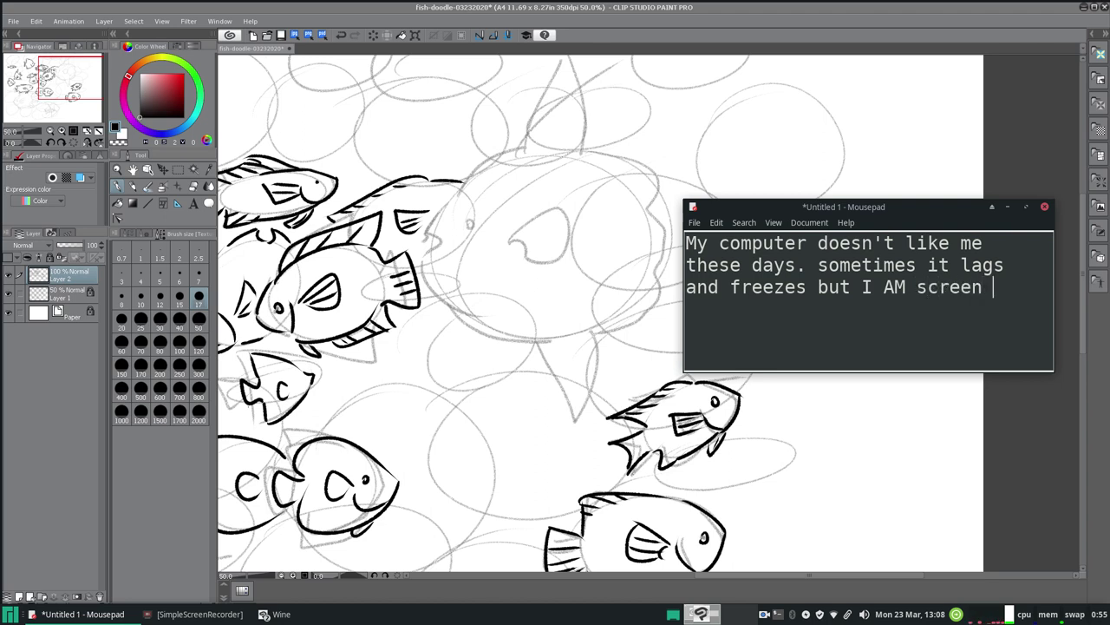
type("recording so t")
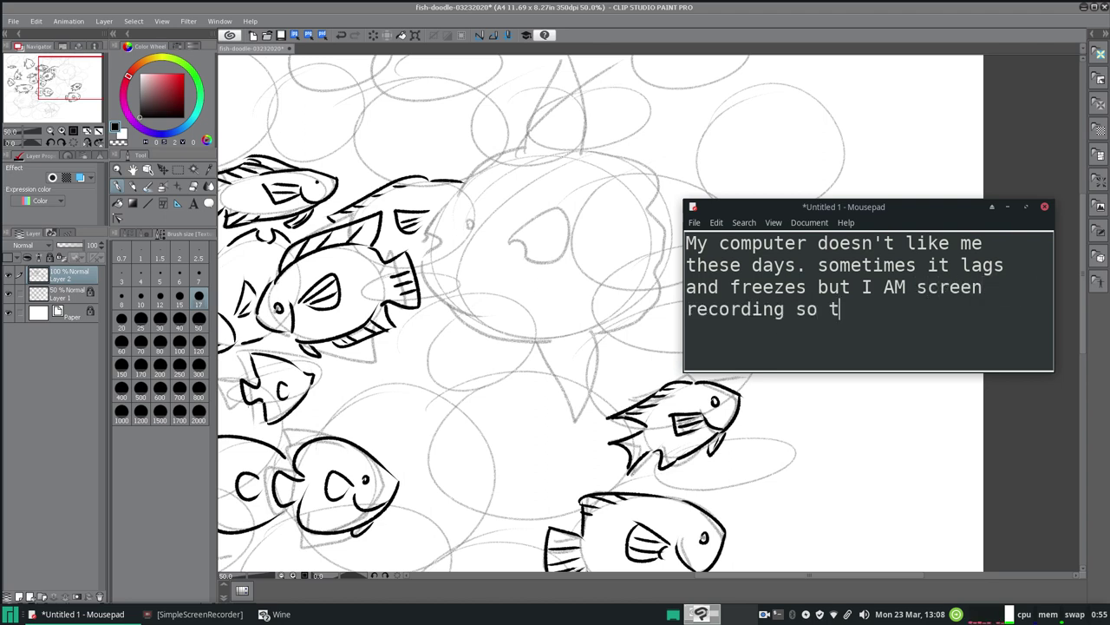
type("hat might be contributing to its slowness.")
left_click_drag(1036, 337, 624, 210)
key("BackSpace")
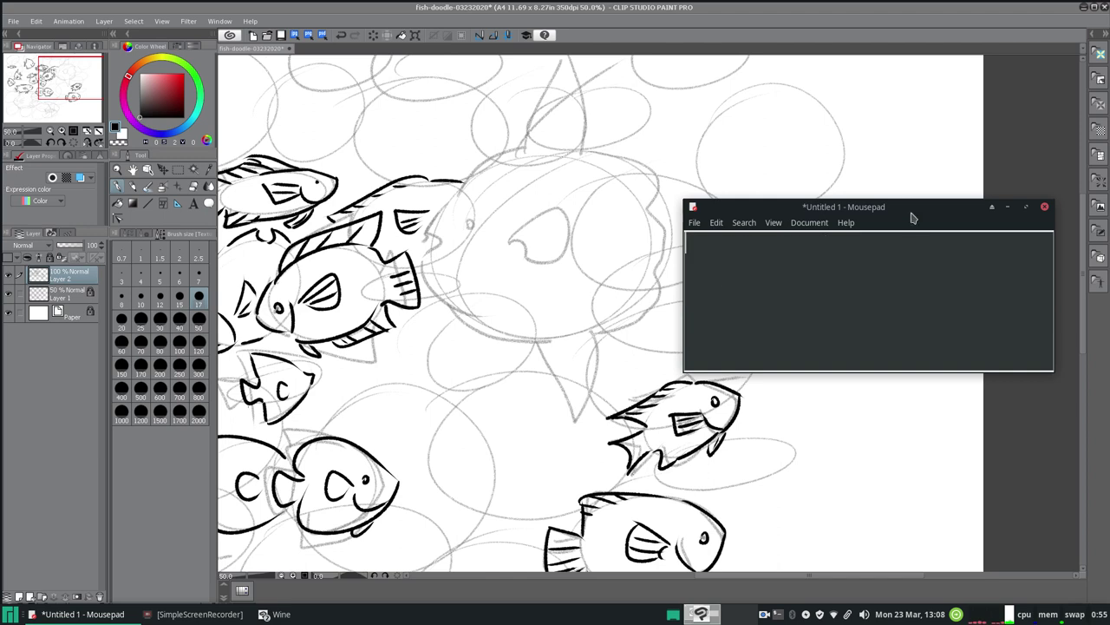
- In Clip Studio Paint, ink the head, eye, body outline and side fin of the slim fish below the small spiky-finned fish
left_click(522, 376)
mouse_move(520, 379)
left_mouse_down()
mouse_move(528, 363)
mouse_move(543, 368)
left_mouse_up()
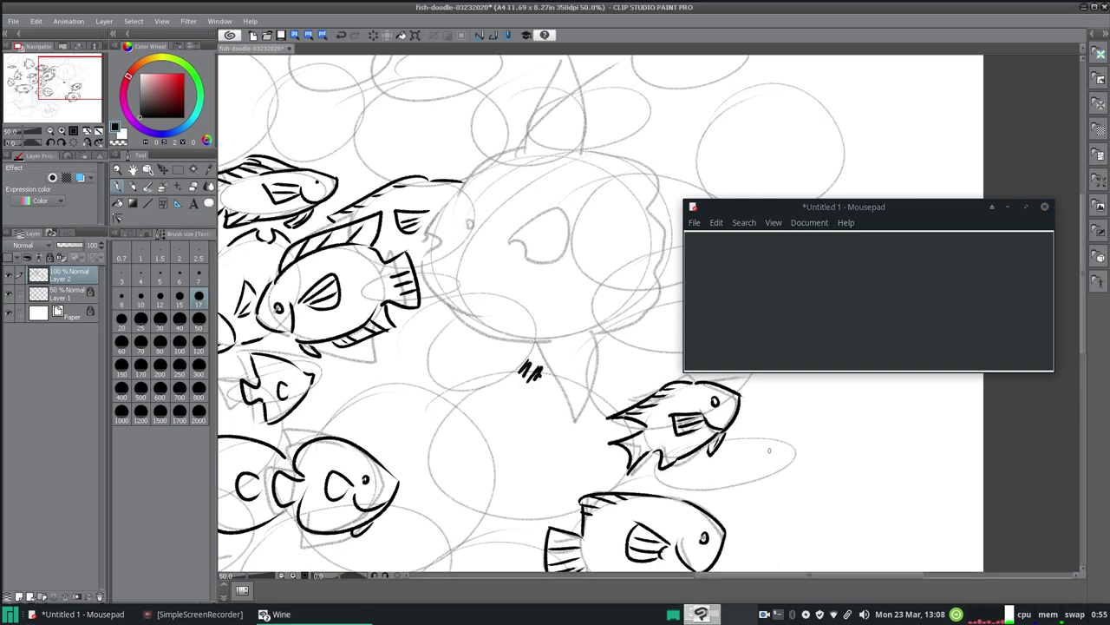
left_click_drag(767, 459, 800, 450)
mouse_move(734, 438)
left_mouse_down()
mouse_move(779, 428)
mouse_move(732, 426)
left_mouse_up()
key("ctrl+z")
mouse_move(769, 473)
left_mouse_down()
mouse_move(754, 493)
mouse_move(688, 498)
left_mouse_up()
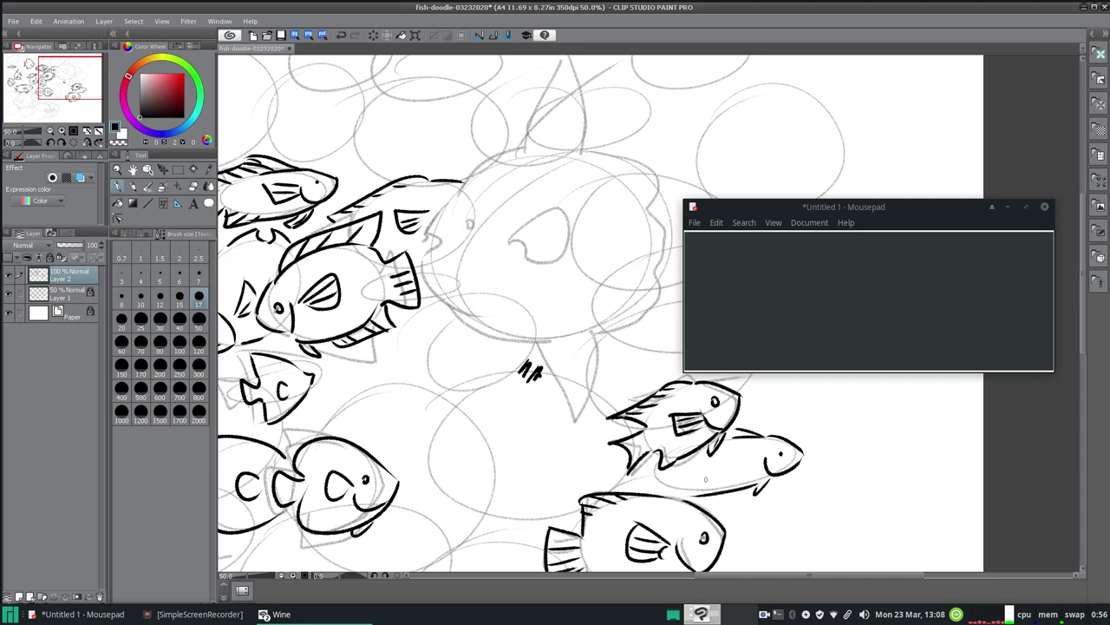
mouse_move(725, 460)
left_mouse_down()
mouse_move(757, 475)
mouse_move(721, 461)
left_mouse_up()
mouse_move(658, 482)
left_mouse_down()
mouse_move(705, 488)
mouse_move(619, 484)
left_mouse_up()
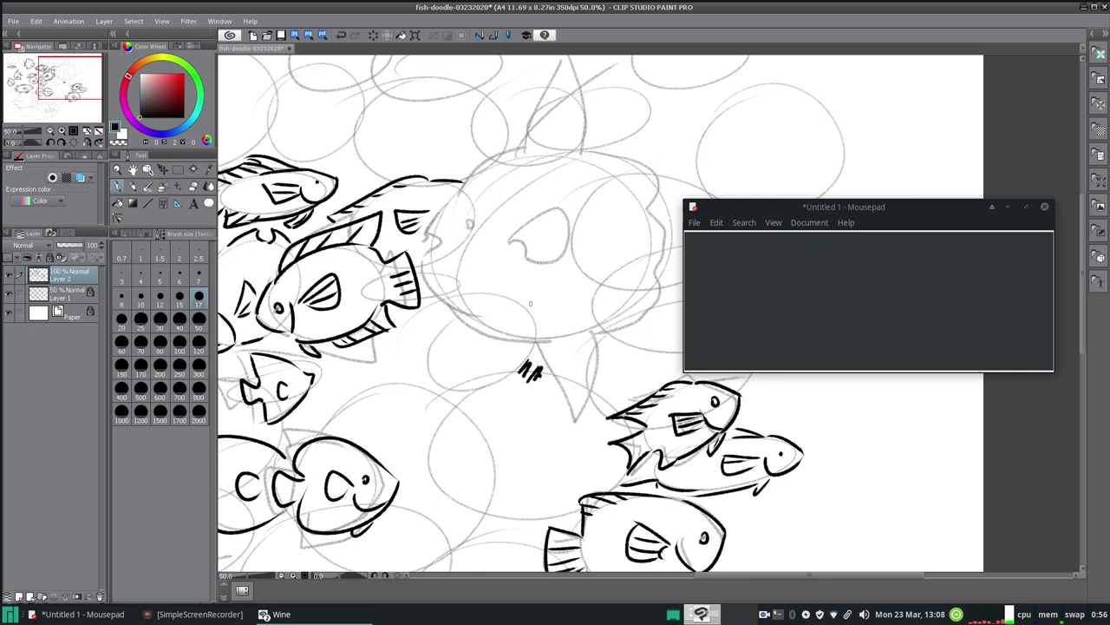
- Ink the slim fish's tail with its rays and redraw the tip of its snout, undoing unwanted strokes
key("ctrl+z")
mouse_move(658, 479)
left_mouse_down()
mouse_move(600, 487)
mouse_move(593, 458)
mouse_move(628, 467)
left_mouse_up()
left_click(340, 36)
left_click(340, 35)
mouse_move(607, 459)
left_mouse_down()
mouse_move(604, 485)
mouse_move(628, 461)
mouse_move(655, 460)
left_mouse_up()
left_click_drag(793, 456, 805, 458)
left_click(341, 35)
left_click_drag(796, 459, 805, 454)
mouse_move(625, 469)
left_mouse_down()
mouse_move(607, 481)
mouse_move(640, 478)
left_mouse_up()
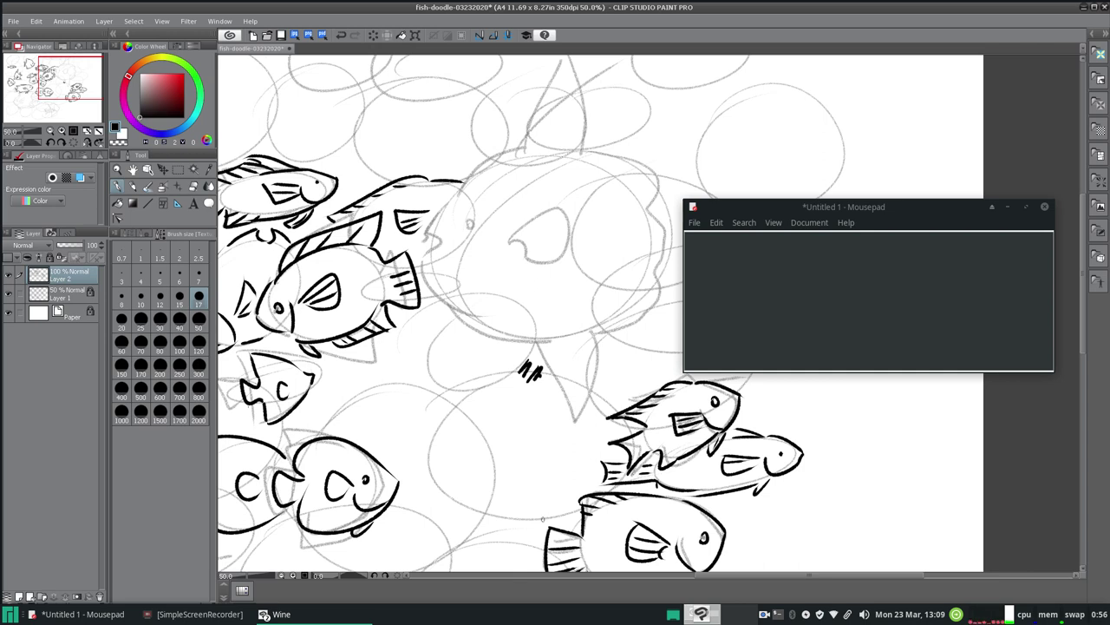
- Undo the last strokes around the slim fish and erase the stray scribble beneath the large round sketched fish, returning to the inking pen
left_click(339, 36)
left_click(339, 36)
left_click_drag(760, 429, 740, 419)
left_click(339, 35)
left_click(204, 190)
mouse_move(526, 370)
left_mouse_down()
mouse_move(517, 374)
mouse_move(538, 371)
left_mouse_up()
left_click(117, 186)
- Ink the head, eye, rayed side fin and long trailing dorsal fin of the fish sketched below the two disc-shaped fish
mouse_move(1085, 276)
left_mouse_down()
mouse_move(1058, 231)
mouse_move(1024, 357)
mouse_move(1015, 351)
left_mouse_up()
mouse_move(705, 580)
left_mouse_down()
mouse_move(560, 579)
mouse_move(626, 579)
left_mouse_up()
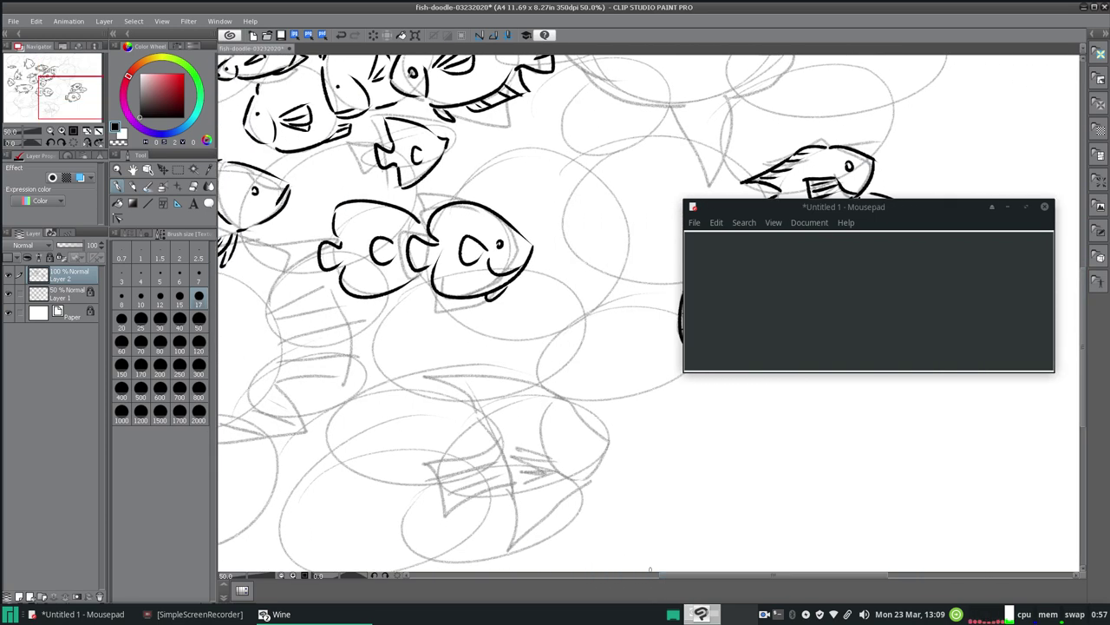
mouse_move(574, 404)
left_mouse_down()
mouse_move(612, 440)
mouse_move(595, 469)
mouse_move(509, 436)
mouse_move(535, 466)
left_mouse_up()
left_click_drag(582, 438, 583, 442)
mouse_move(568, 402)
left_mouse_down()
mouse_move(524, 388)
mouse_move(384, 426)
mouse_move(483, 419)
left_mouse_up()
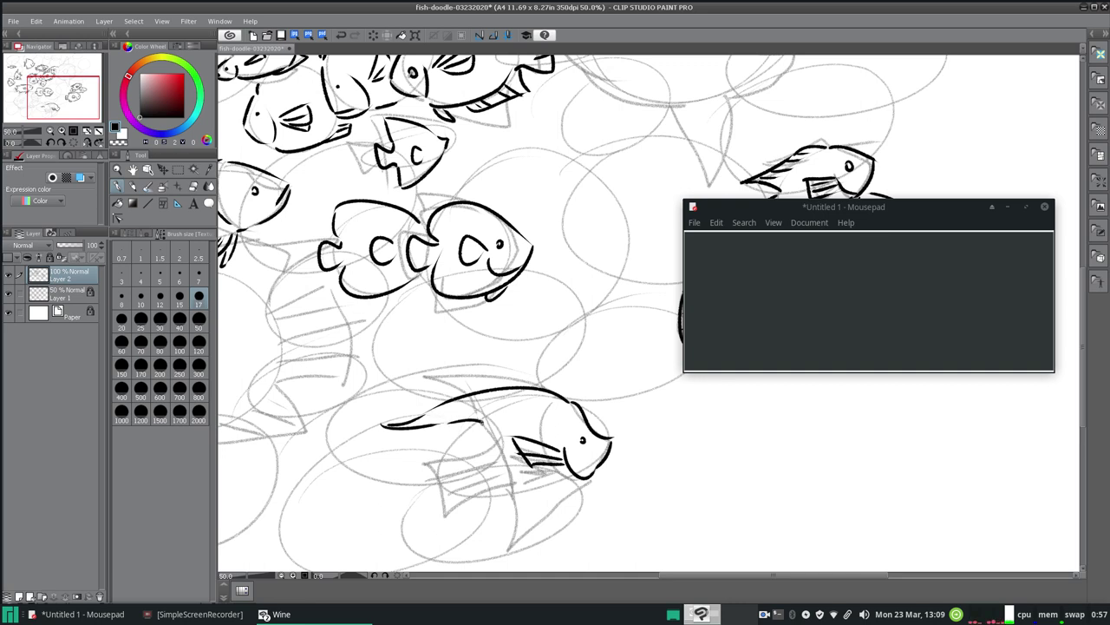
mouse_move(511, 491)
left_mouse_down()
mouse_move(518, 528)
mouse_move(507, 547)
mouse_move(590, 483)
left_mouse_up()
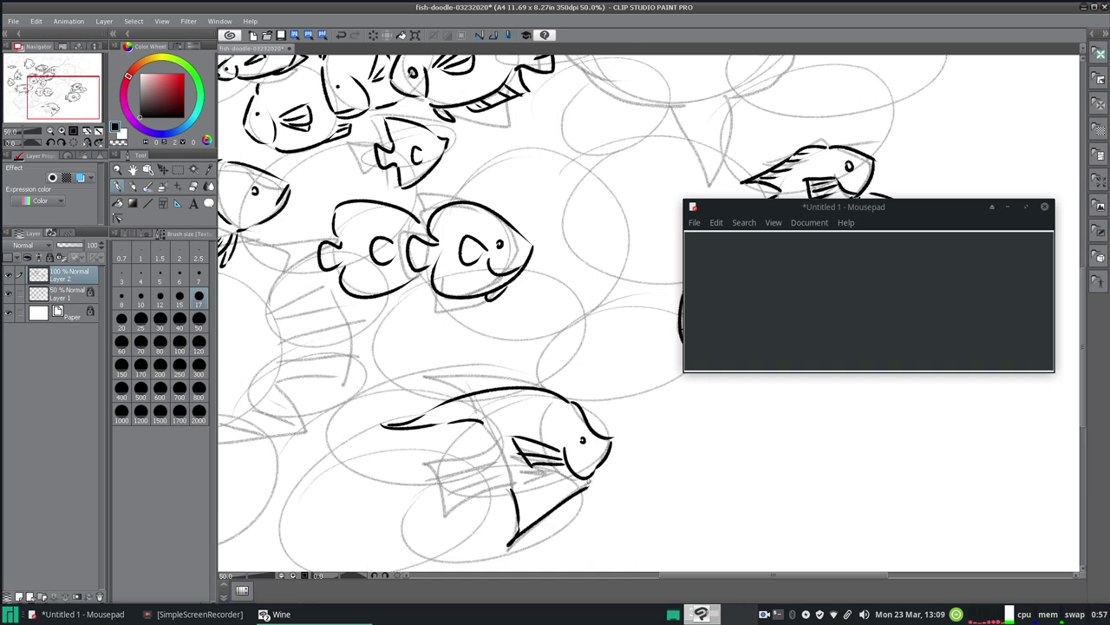
left_click(341, 34)
left_click(341, 35)
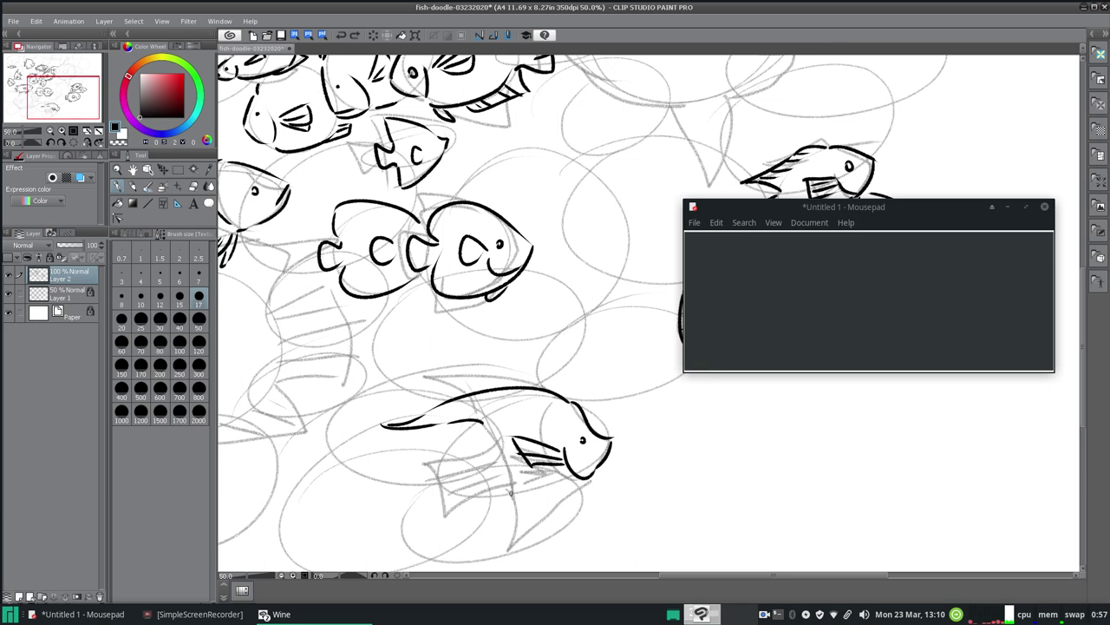
mouse_move(508, 485)
left_mouse_down()
mouse_move(515, 516)
mouse_move(500, 527)
mouse_move(572, 482)
mouse_move(546, 495)
mouse_move(581, 476)
left_mouse_up()
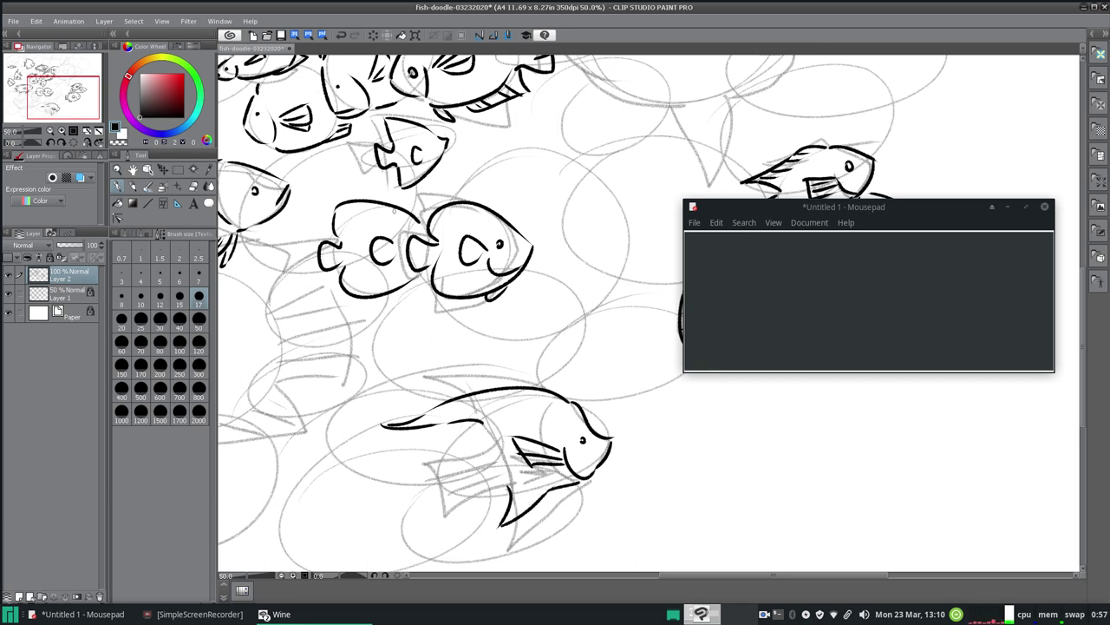
left_click(341, 35)
left_click(341, 34)
left_click(341, 35)
- Ink the belly line and pointed lower fin of the long-finned fish, undoing the tail strokes
mouse_move(587, 478)
left_mouse_down()
mouse_move(487, 523)
mouse_move(505, 484)
mouse_move(499, 459)
mouse_move(489, 444)
mouse_move(446, 452)
mouse_move(448, 486)
mouse_move(493, 465)
left_mouse_up()
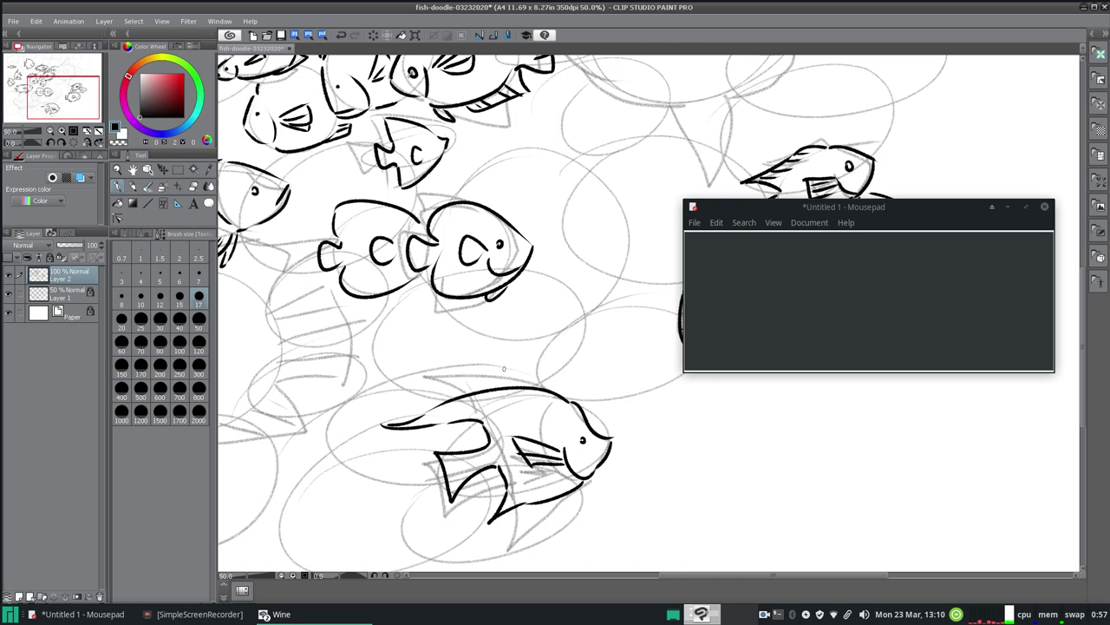
left_click(341, 35)
left_click(341, 34)
left_click(341, 34)
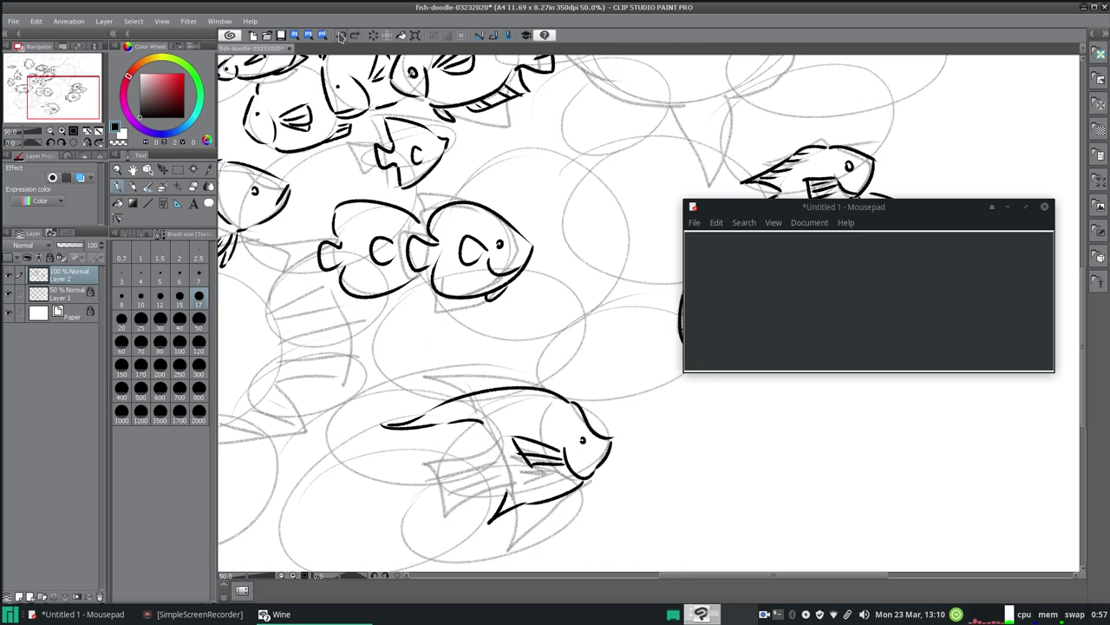
mouse_move(481, 424)
left_mouse_down()
mouse_move(440, 444)
mouse_move(466, 497)
mouse_move(507, 479)
left_mouse_up()
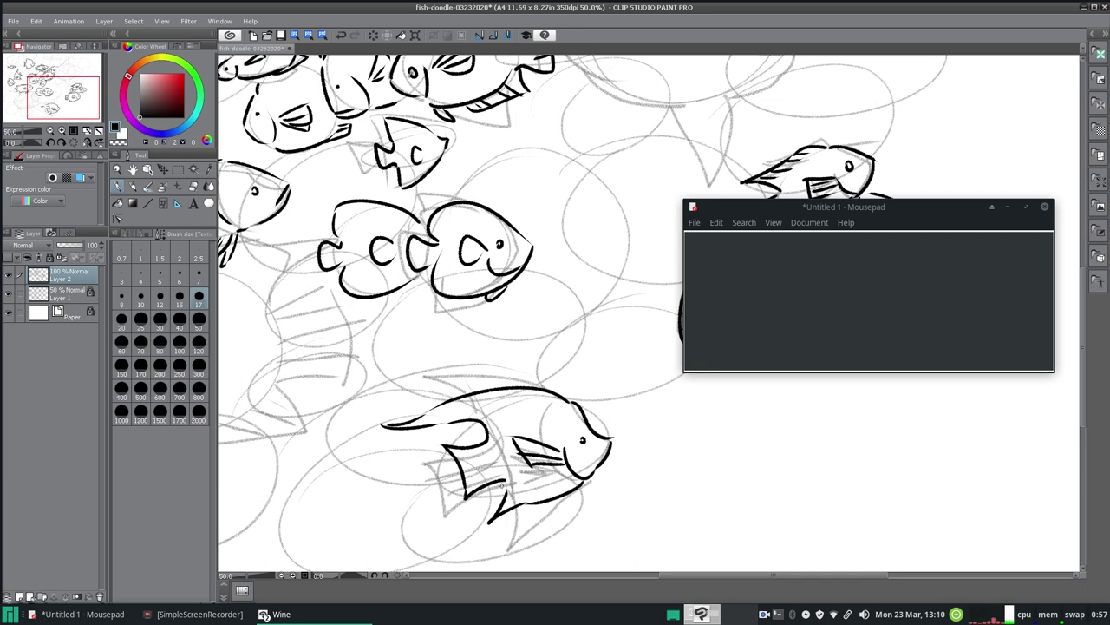
left_click(341, 35)
left_click(341, 35)
left_click(341, 35)
mouse_move(482, 423)
left_mouse_down()
mouse_move(491, 451)
mouse_move(446, 460)
mouse_move(457, 503)
mouse_move(503, 474)
left_mouse_up()
left_click(341, 35)
left_click(341, 34)
left_click(341, 34)
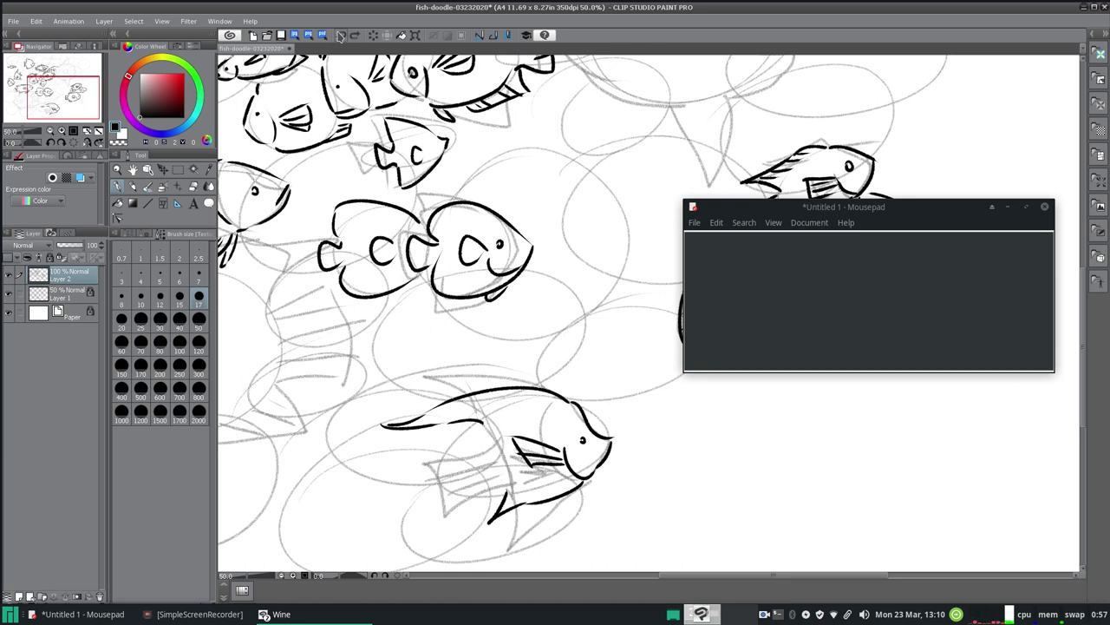
- Ink the forked tail of the long-finned fish, joining it to the dorsal fin and the pointed lower fin
left_click(384, 575)
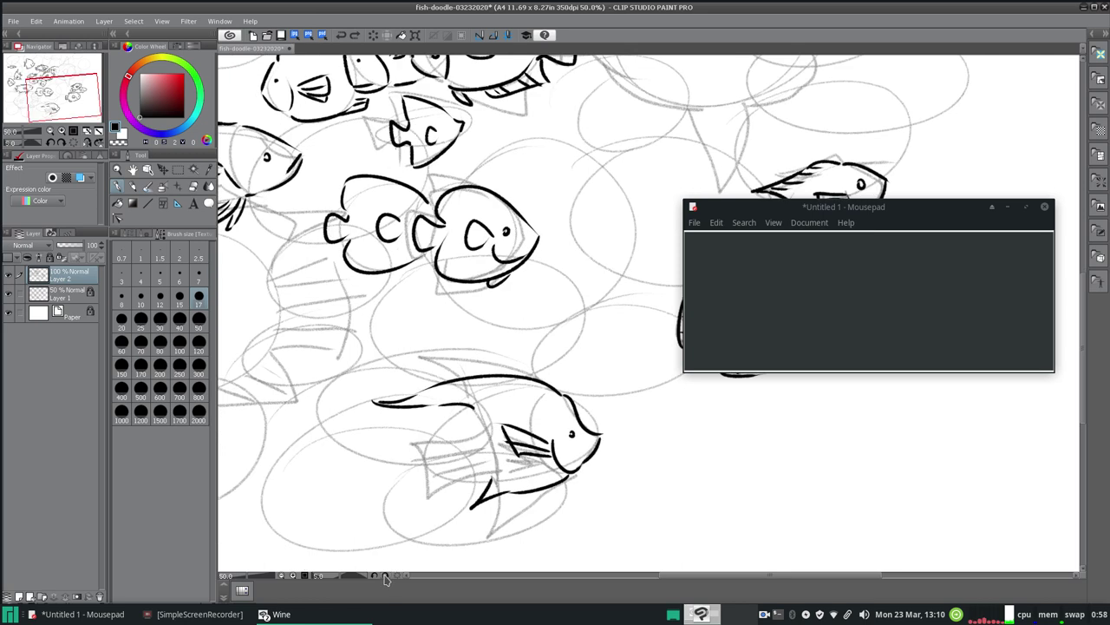
left_click(384, 575)
left_click(384, 575)
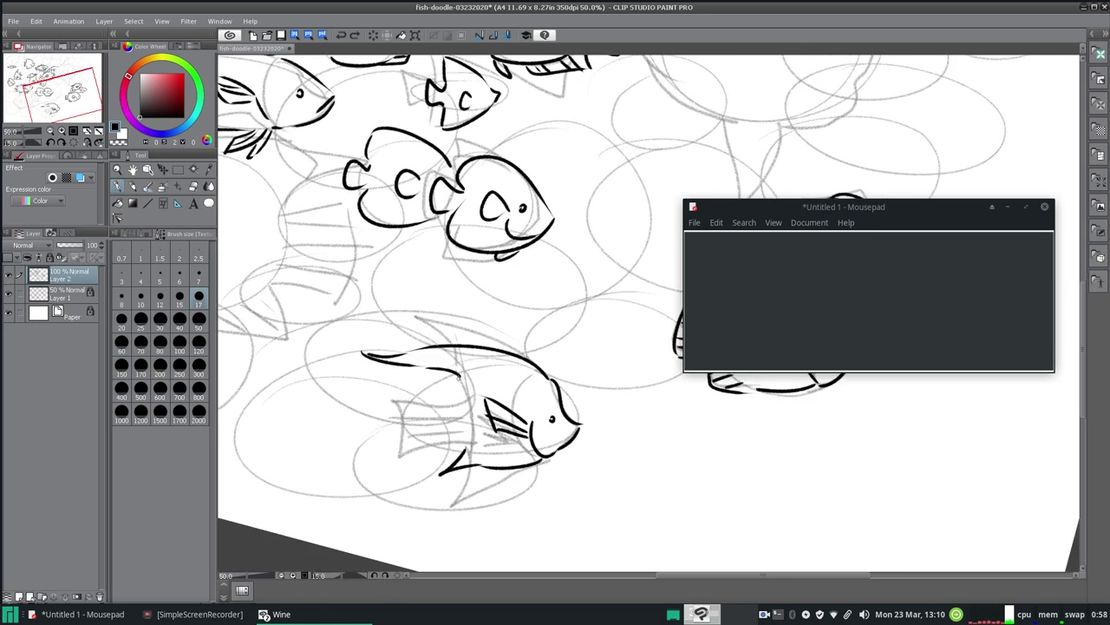
mouse_move(459, 375)
left_mouse_down()
mouse_move(457, 398)
mouse_move(439, 395)
mouse_move(425, 445)
mouse_move(470, 437)
left_mouse_up()
left_click(342, 35)
left_click(342, 36)
mouse_move(446, 399)
left_mouse_down()
mouse_move(427, 392)
mouse_move(426, 452)
mouse_move(466, 438)
left_mouse_up()
mouse_move(444, 398)
left_mouse_down()
mouse_move(456, 407)
mouse_move(460, 396)
left_mouse_up()
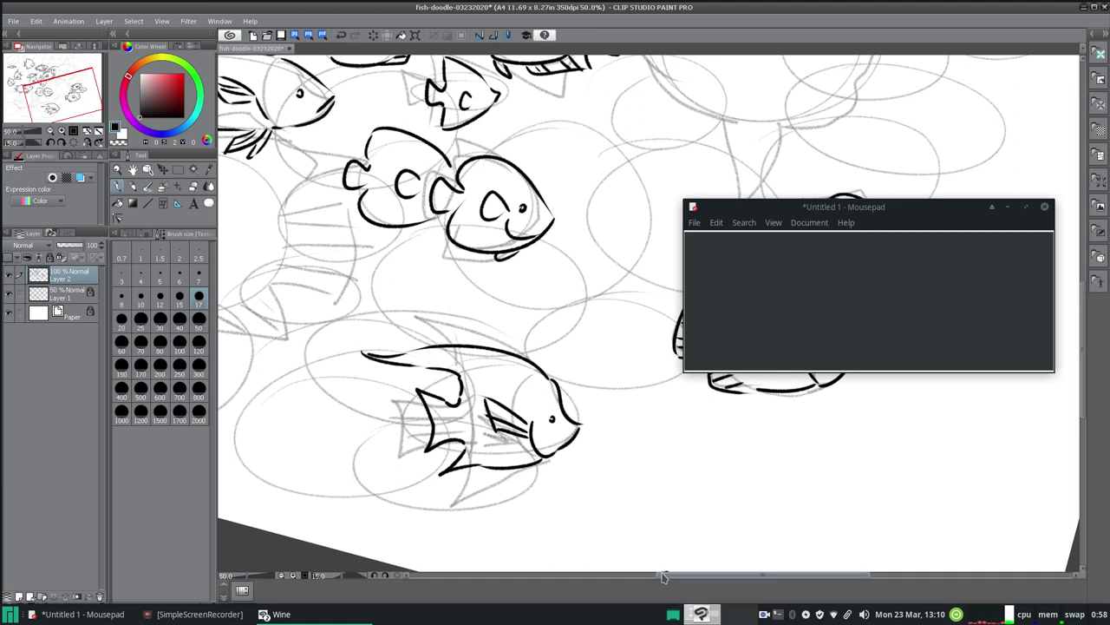
left_click(193, 187)
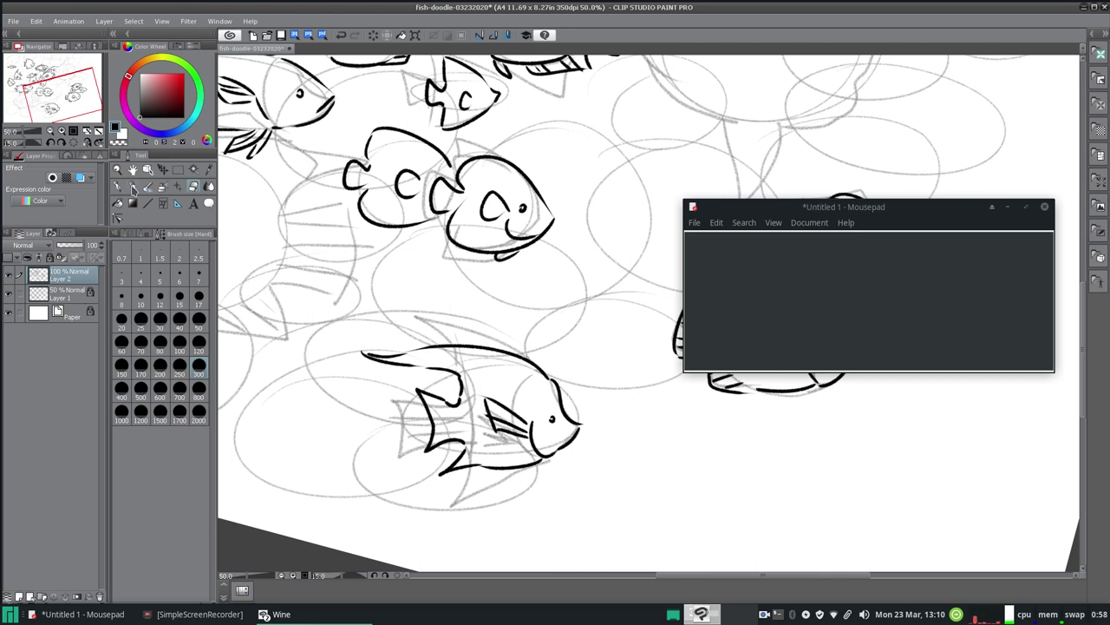
left_click(118, 185)
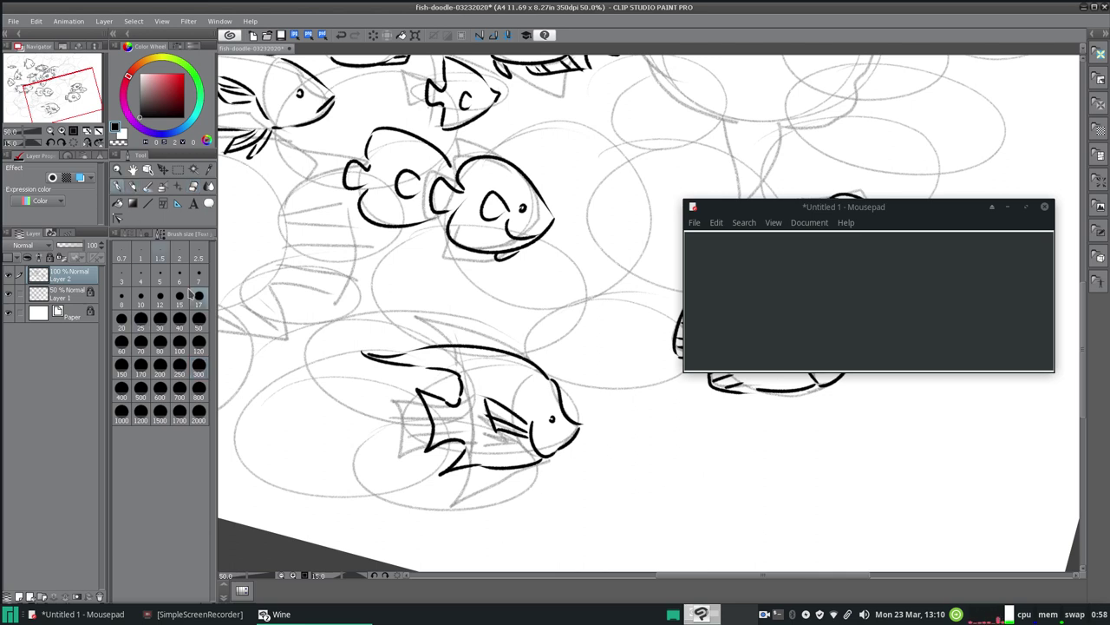
left_click(373, 576)
left_click(374, 576)
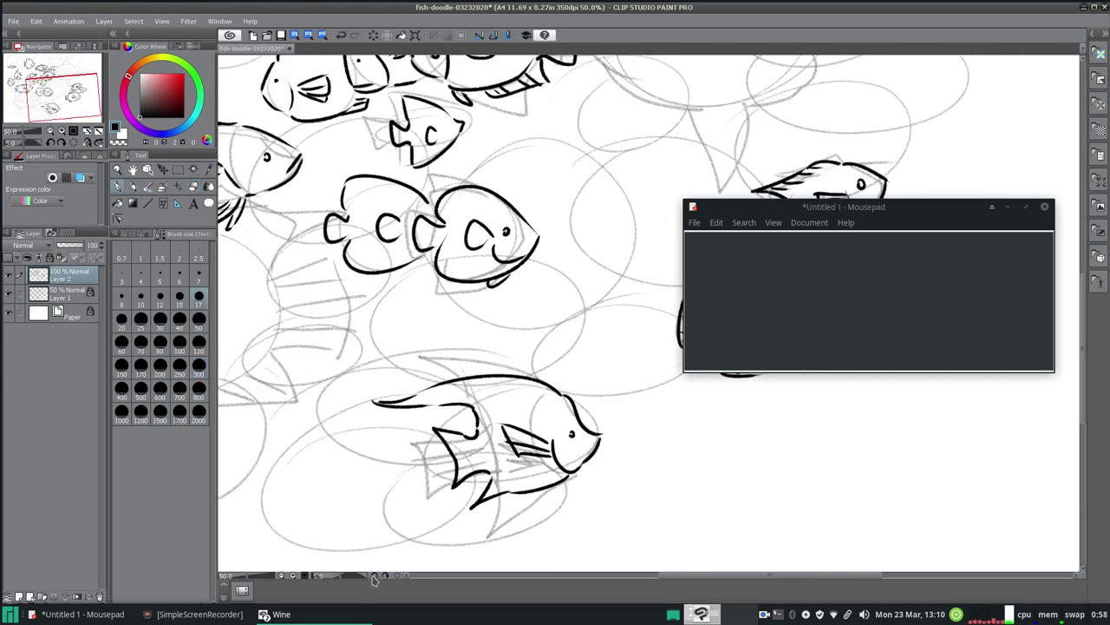
left_click(374, 576)
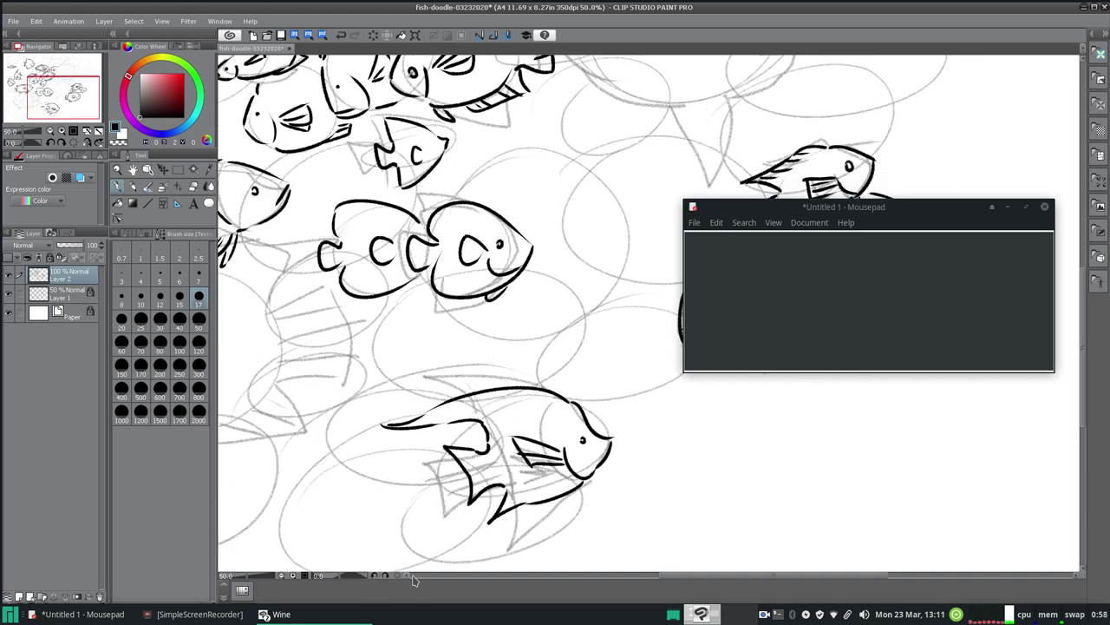
- Ink the face, eye, curved side fin and belly of the round fish behind the small disc-shaped fish near the page's left edge
left_click_drag(667, 576, 599, 581)
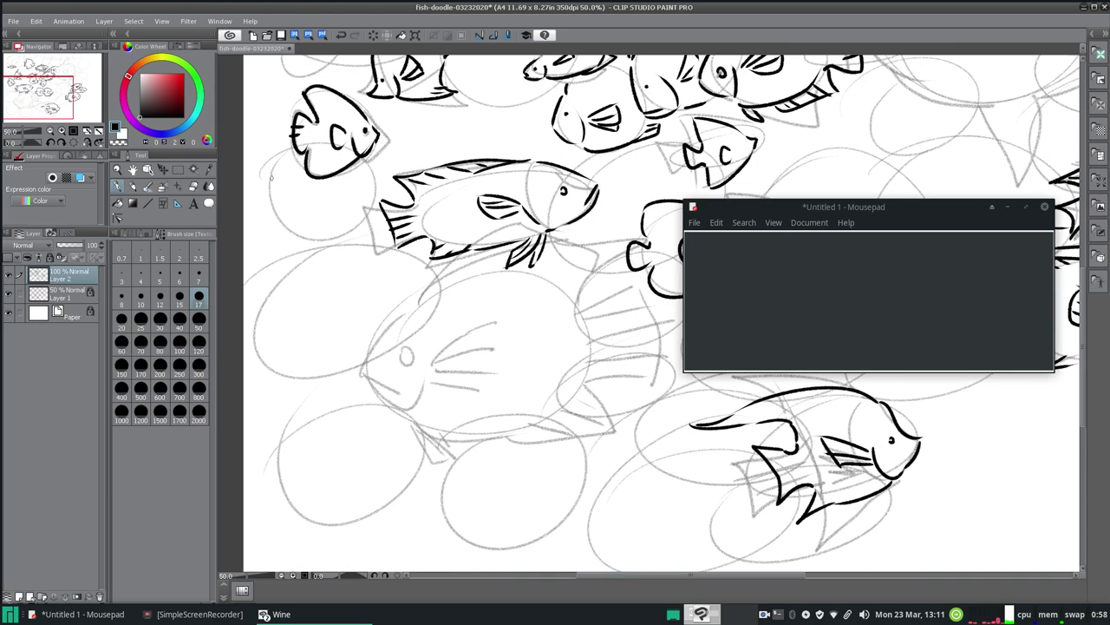
mouse_move(276, 159)
left_mouse_down()
mouse_move(259, 217)
mouse_move(269, 209)
mouse_move(318, 238)
left_mouse_up()
mouse_move(301, 198)
left_mouse_down()
mouse_move(321, 193)
mouse_move(303, 215)
left_mouse_up()
left_click(277, 200)
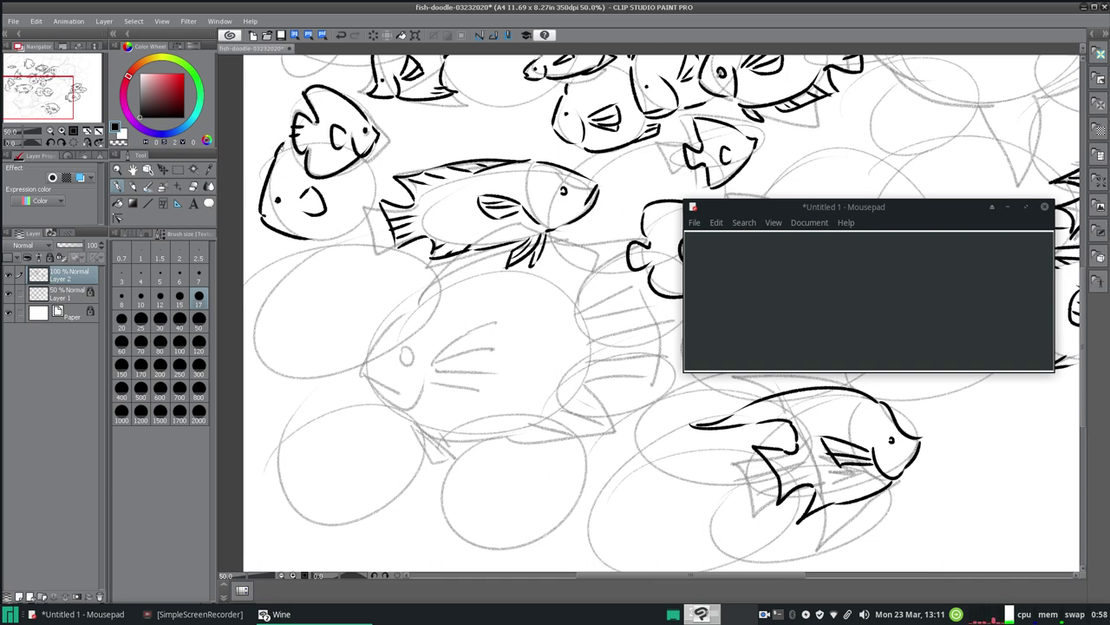
key("ctrl+z")
left_click(278, 158)
left_click_drag(309, 238, 356, 230)
- Ink the round fish's fan-shaped tail, add rays to its side fin and extend its forehead line up to the disc-shaped fish
mouse_move(371, 159)
left_mouse_down()
mouse_move(397, 140)
mouse_move(411, 163)
left_mouse_up()
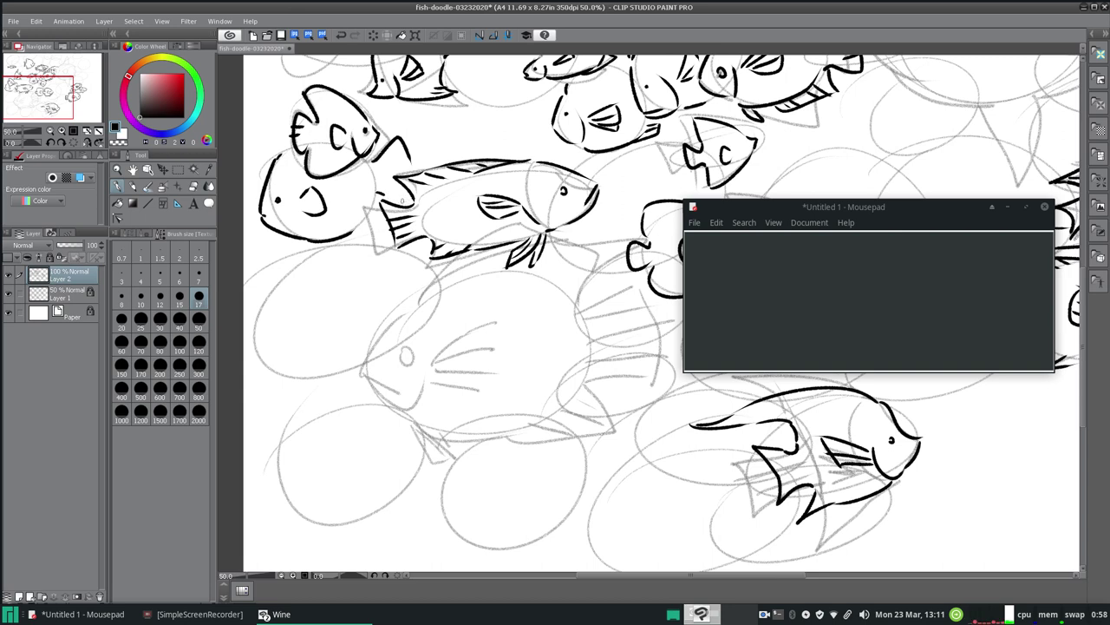
mouse_move(373, 166)
left_mouse_down()
mouse_move(406, 159)
mouse_move(381, 181)
left_mouse_up()
left_click(341, 35)
left_click_drag(373, 176, 390, 187)
left_click_drag(310, 194, 320, 197)
left_click_drag(304, 198, 319, 199)
left_click_drag(306, 203, 325, 209)
left_click_drag(281, 156, 288, 136)
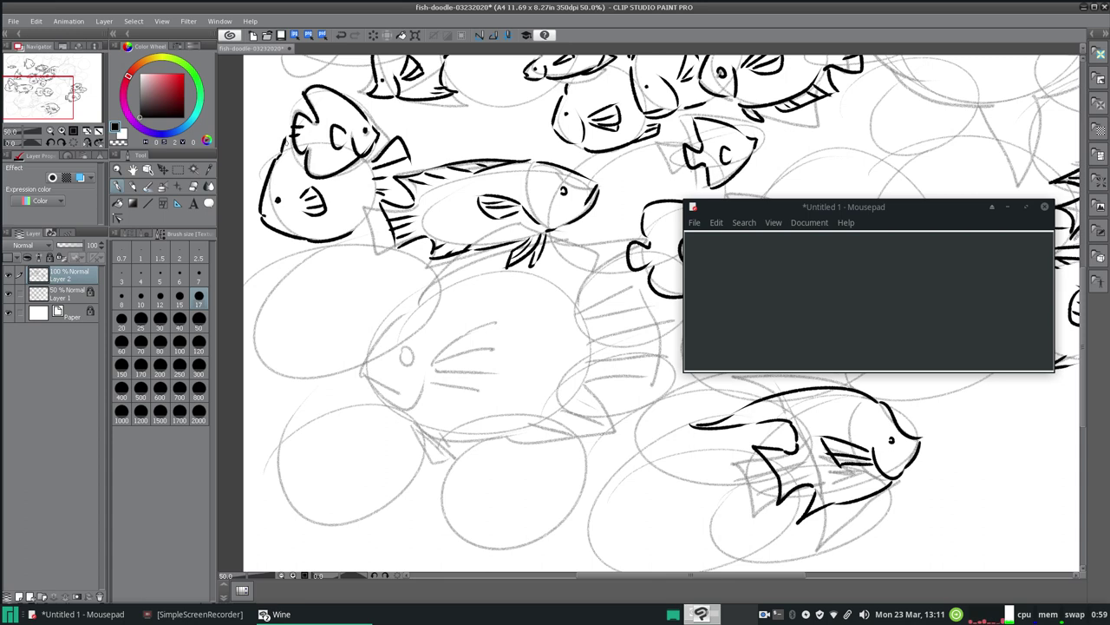
- Ink the small fins under the round fish's belly, redrawing the front one
left_click_drag(336, 239, 369, 243)
mouse_move(299, 239)
left_mouse_down()
mouse_move(312, 257)
mouse_move(321, 250)
left_mouse_up()
left_click(341, 35)
left_click_drag(320, 250, 323, 240)
scroll(1067, 347, "up", 5)
scroll(1067, 234, "down", 2)
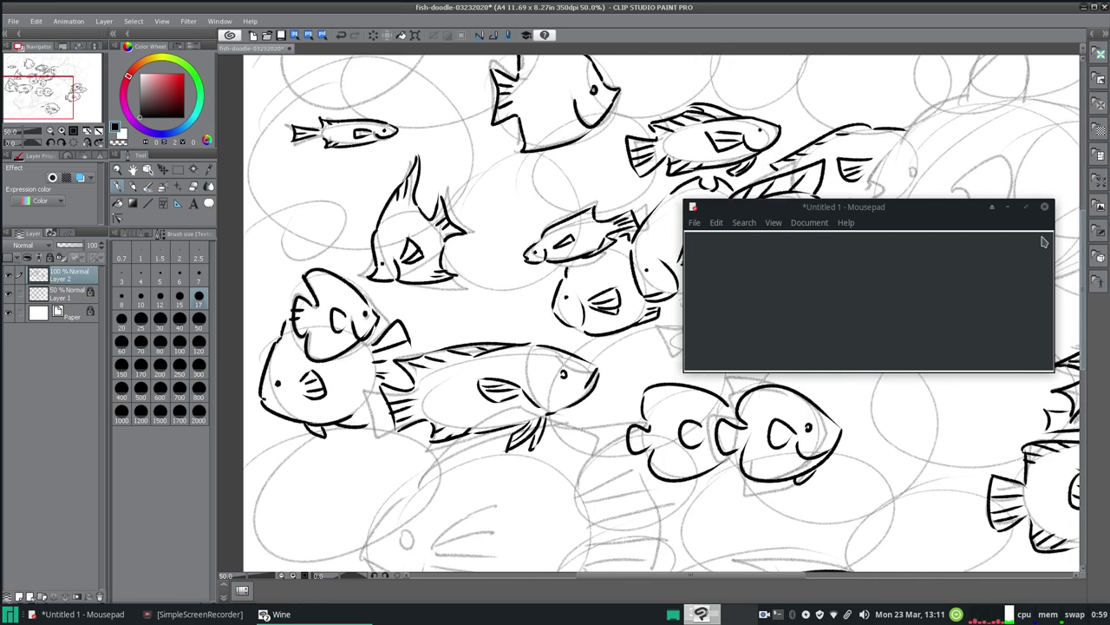
- Ink the rays in the tails of the two overlapping disc-shaped fish, and move the Mousepad window off the canvas
left_click_drag(718, 456, 742, 465)
left_click_drag(628, 456, 650, 466)
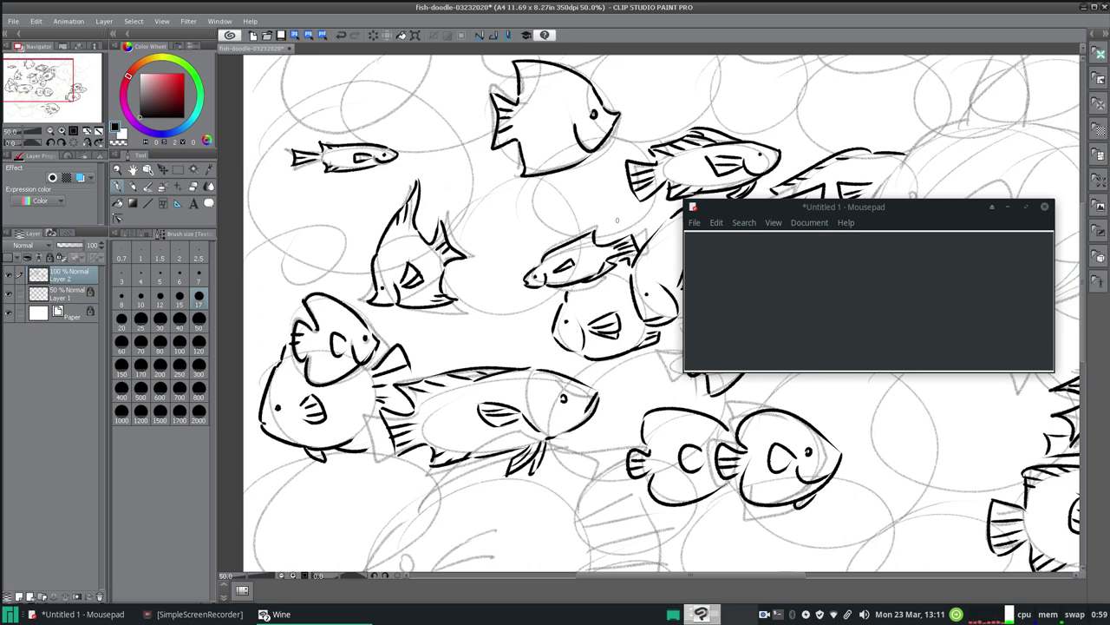
left_click_drag(868, 212, 178, 339)
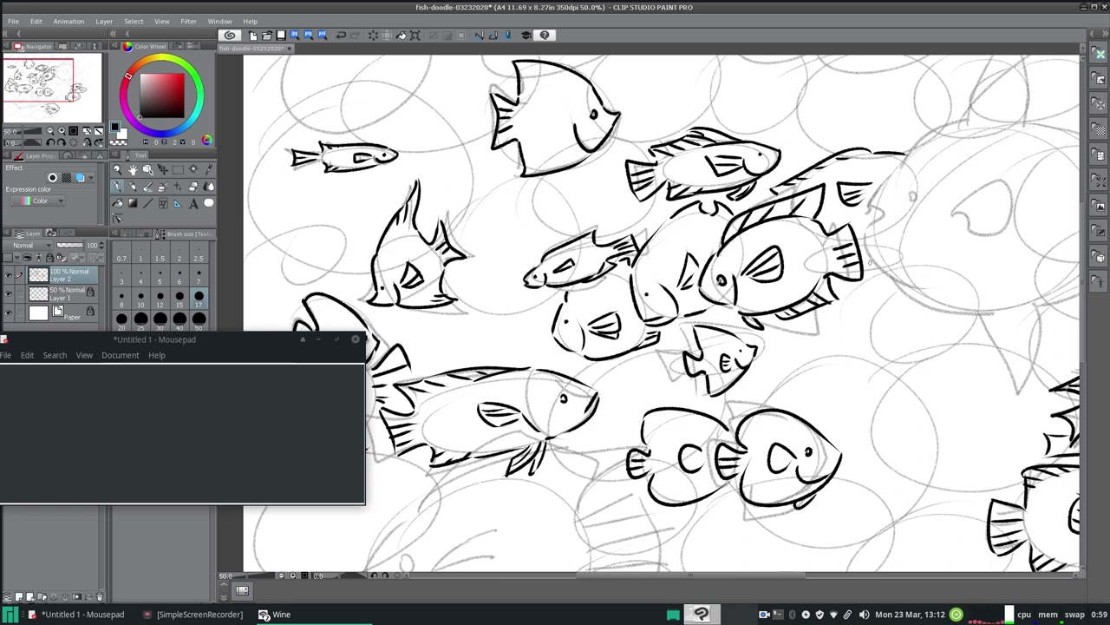
- Fade the sketch on Layer 1 to 30% opacity and lock that layer again
left_click_drag(720, 579, 685, 550)
left_click(67, 292)
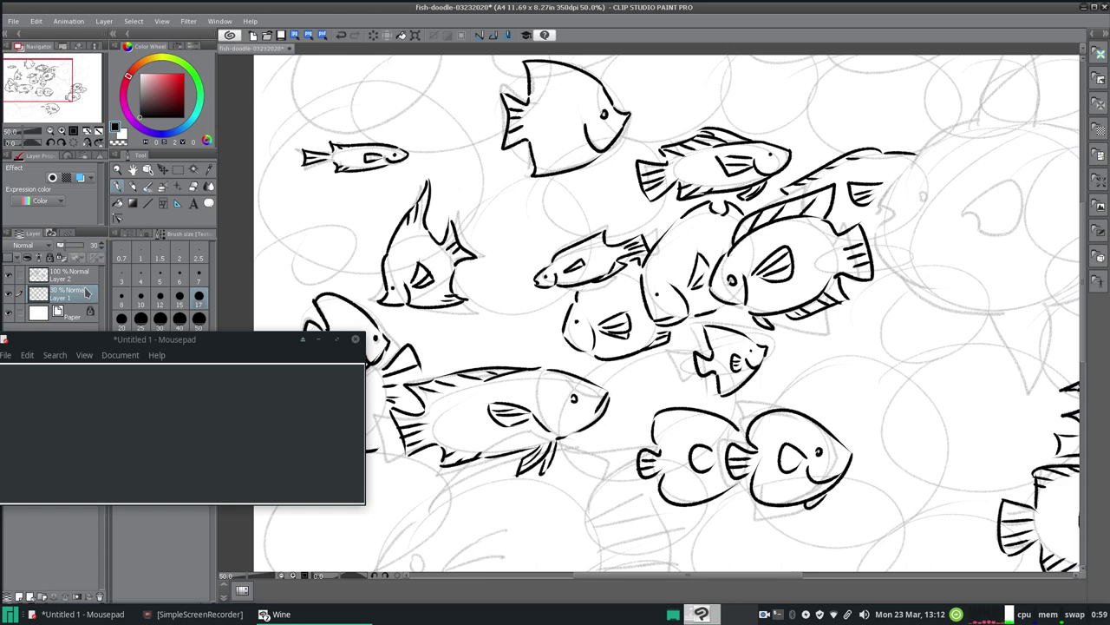
left_click(75, 278)
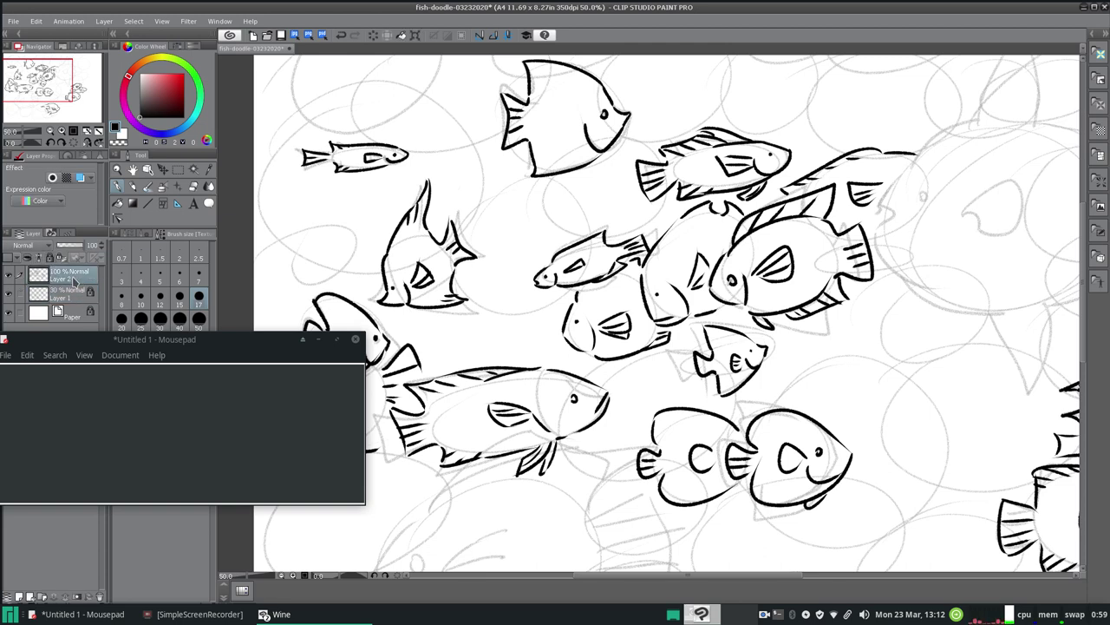
- Add a new layer directly above the sketch layer, lock Layer 2, and make the new layer active
left_click(71, 298)
left_click_drag(74, 346, 374, 431)
left_click(18, 597)
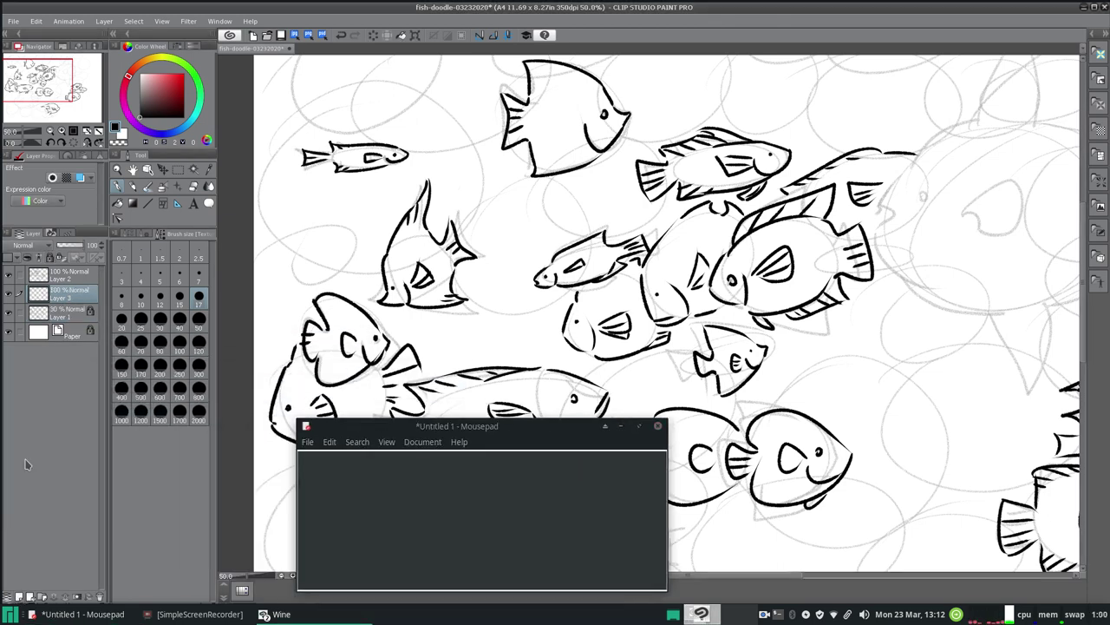
left_click(65, 278)
left_click(49, 258)
left_click(78, 296)
- Load the BrightTone color set, pick yellow from it, and set the brush size to 100
left_click(189, 46)
left_click(178, 59)
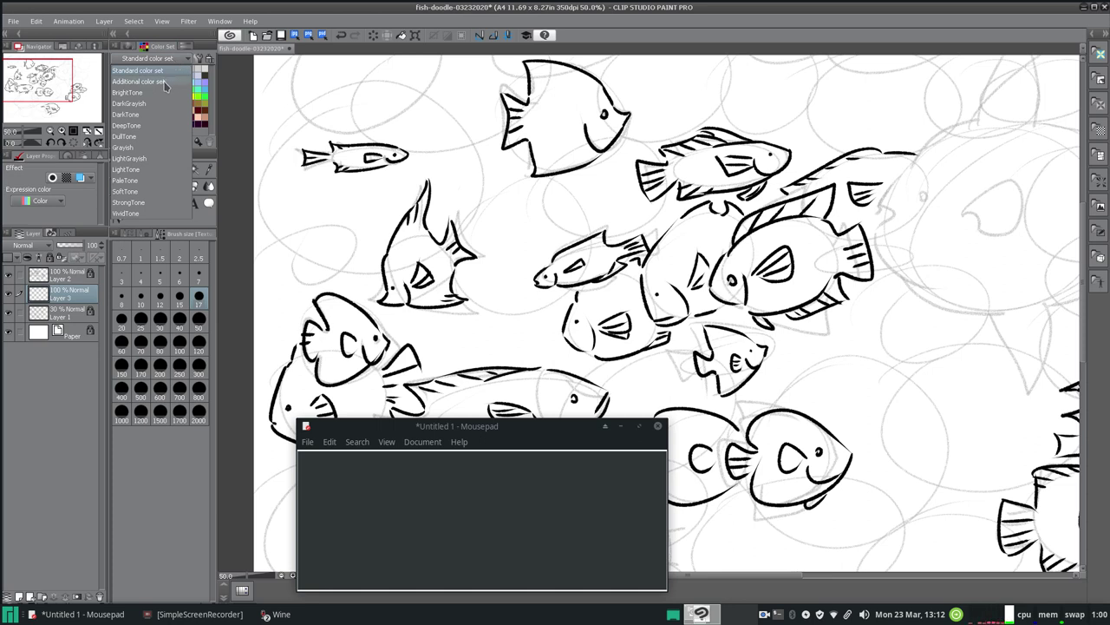
left_click(165, 81)
left_click(173, 59)
left_click(145, 89)
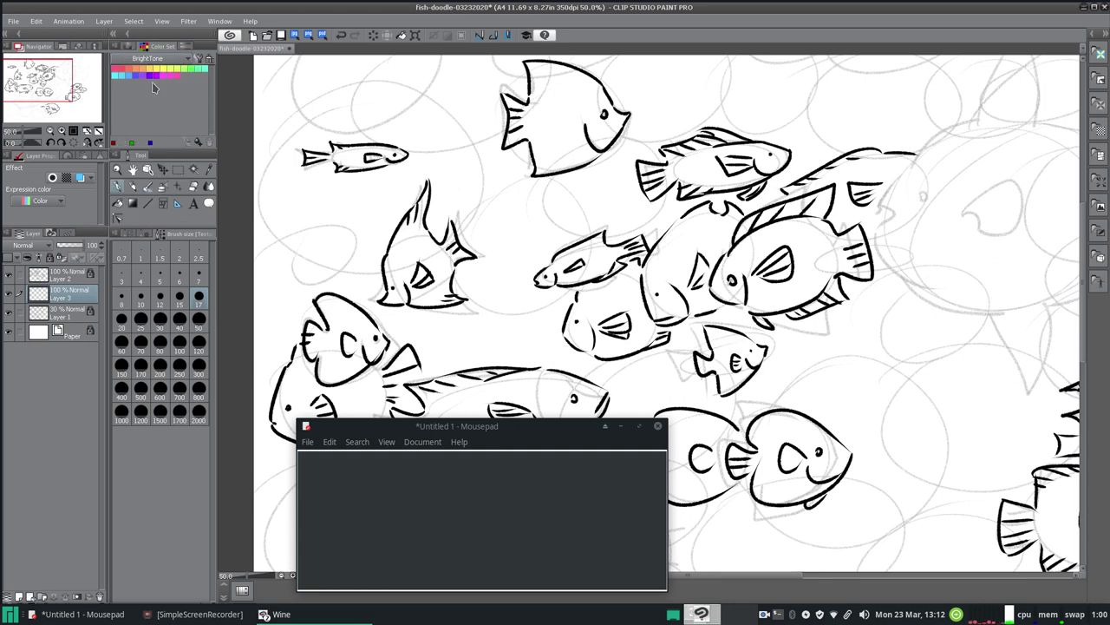
left_click(163, 67)
left_click(179, 342)
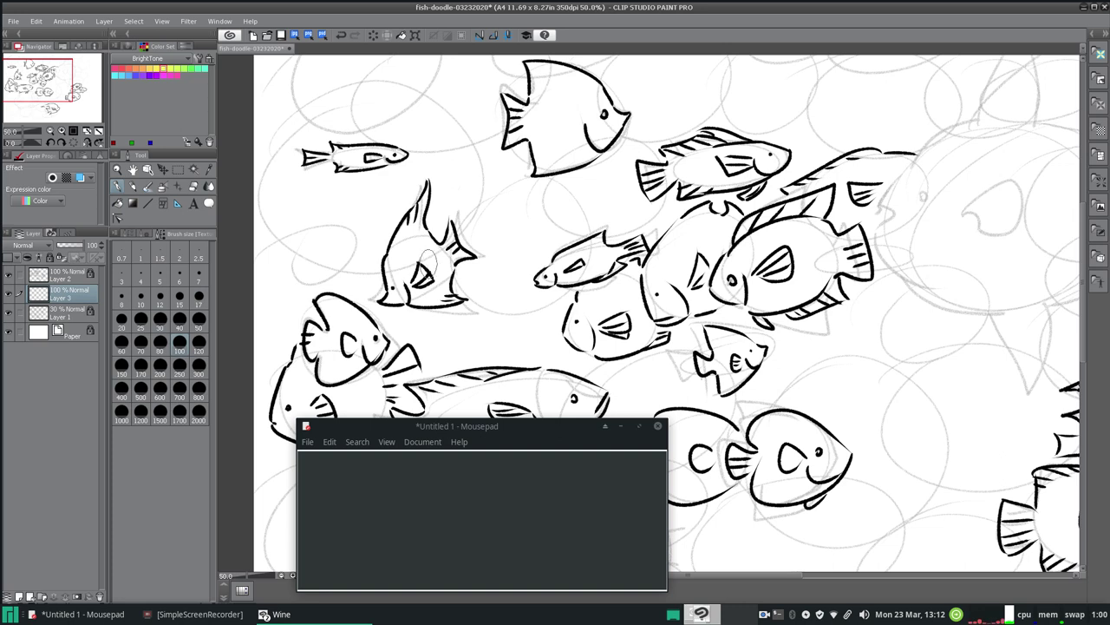
- Try painting the angelfish's body and fins solid yellow beneath the line art, and undo it
mouse_move(395, 253)
left_mouse_down()
mouse_move(384, 295)
mouse_move(437, 295)
mouse_move(449, 283)
mouse_move(428, 254)
mouse_move(455, 236)
mouse_move(443, 222)
mouse_move(443, 256)
mouse_move(421, 235)
left_mouse_up()
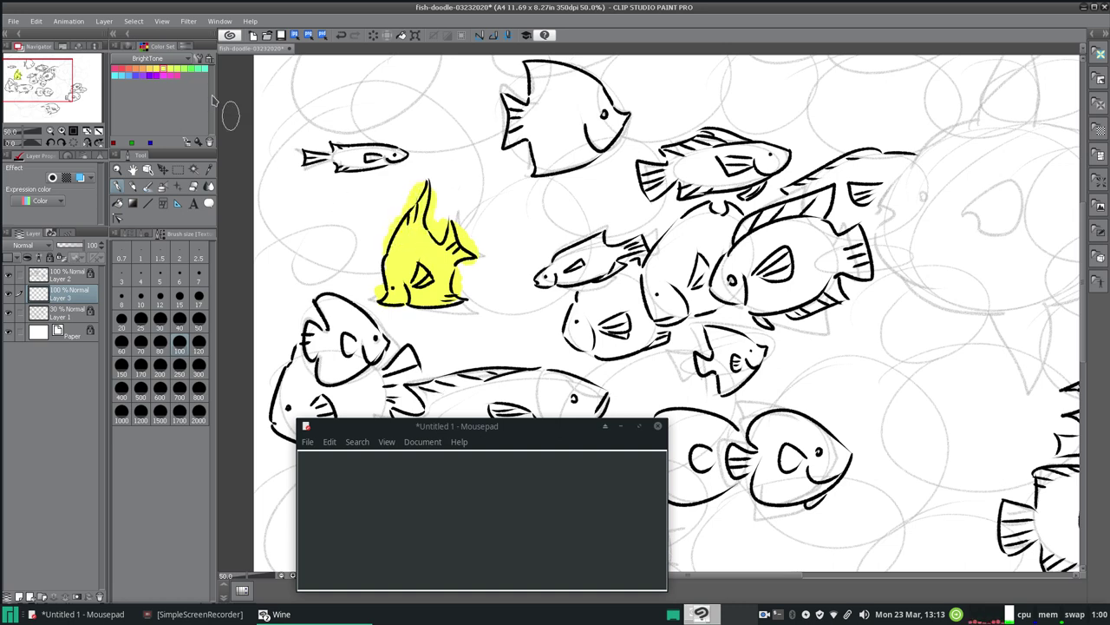
left_click(335, 35)
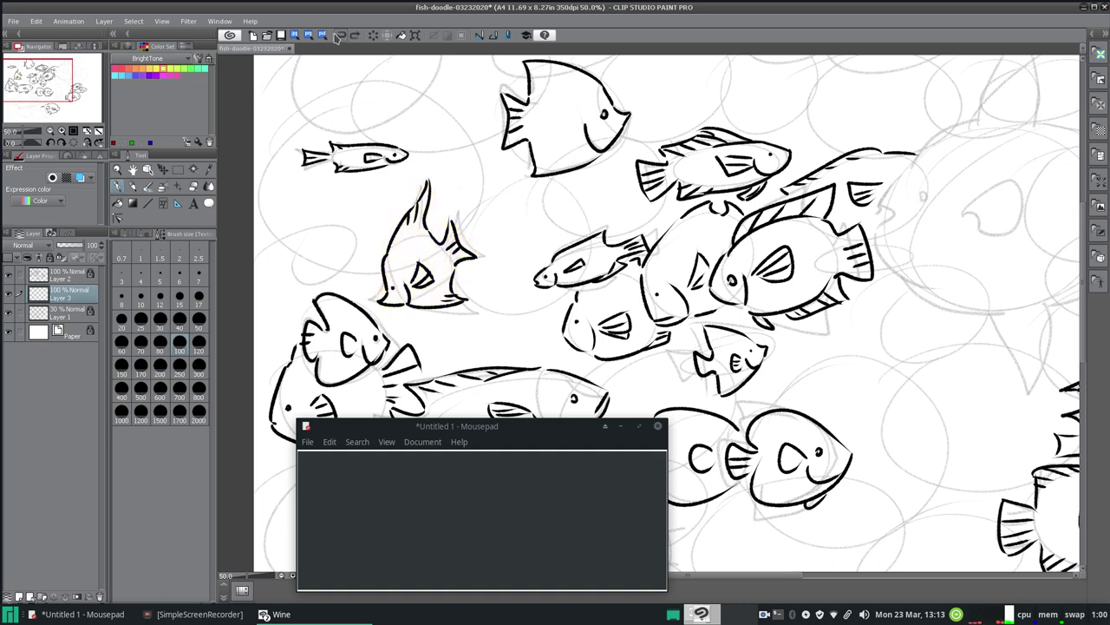
- Move Layer 3 above Layer 2, clip it to the line art, and brush yellow over the angelfish's lines
left_click_drag(77, 298, 75, 273)
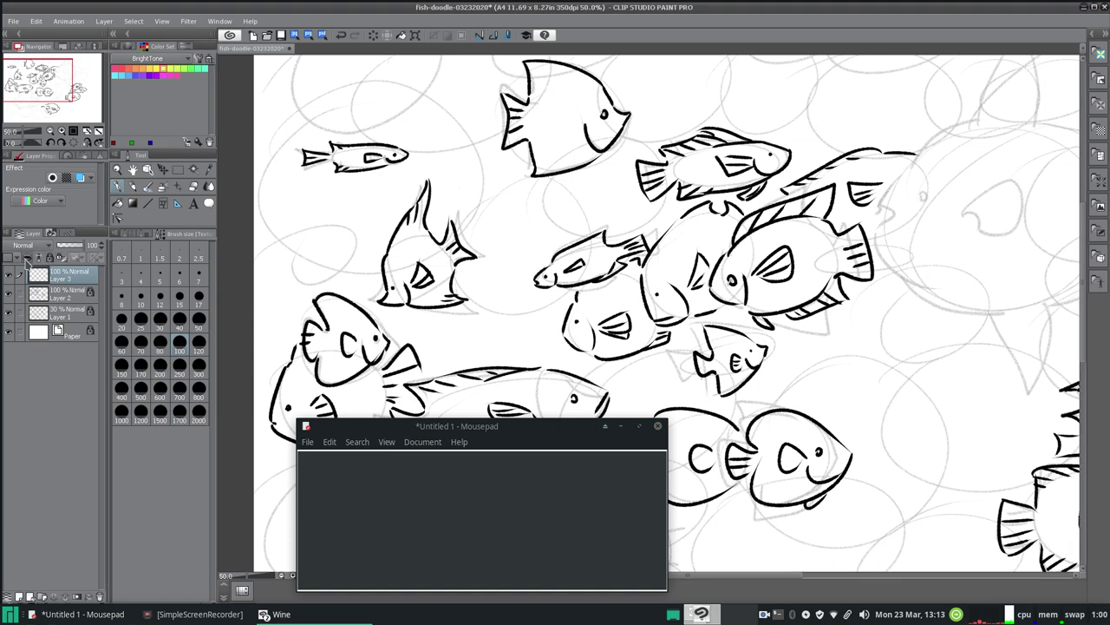
mouse_move(383, 276)
left_mouse_down()
mouse_move(382, 248)
mouse_move(439, 176)
mouse_move(396, 220)
mouse_move(400, 245)
mouse_move(383, 276)
mouse_move(398, 298)
mouse_move(425, 269)
mouse_move(415, 275)
mouse_move(450, 267)
mouse_move(452, 227)
mouse_move(464, 275)
mouse_move(471, 266)
mouse_move(414, 302)
left_mouse_up()
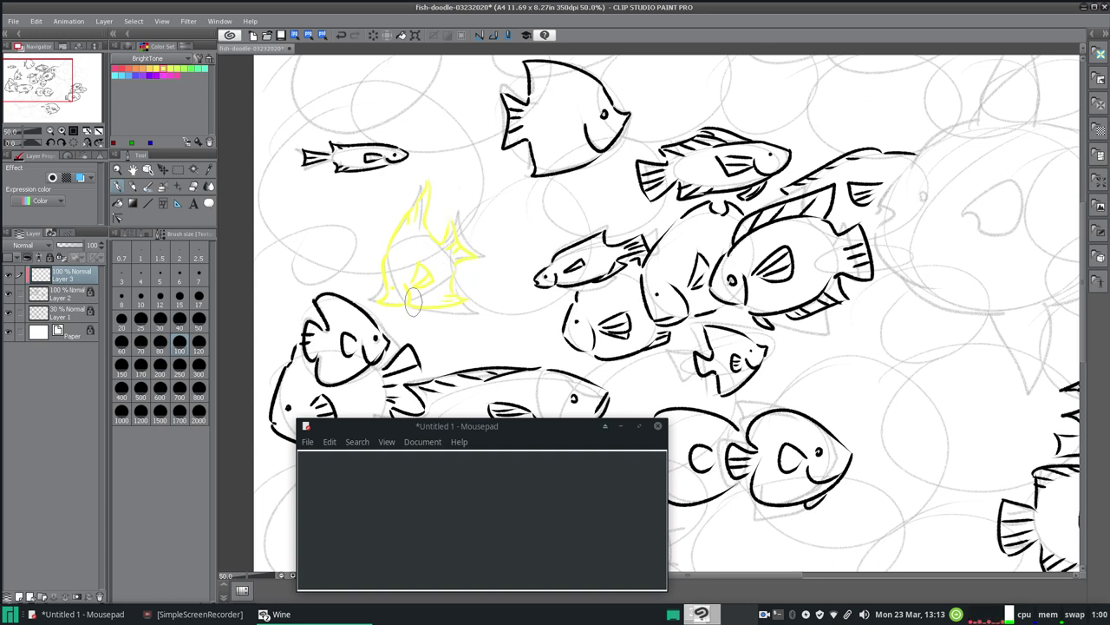
- Recolor the angelfish's lines blue and the small slender fish's lines violet
left_click(137, 75)
mouse_move(385, 280)
left_mouse_down()
mouse_move(388, 299)
mouse_move(429, 303)
mouse_move(446, 282)
mouse_move(451, 230)
mouse_move(386, 276)
mouse_move(410, 228)
left_mouse_up()
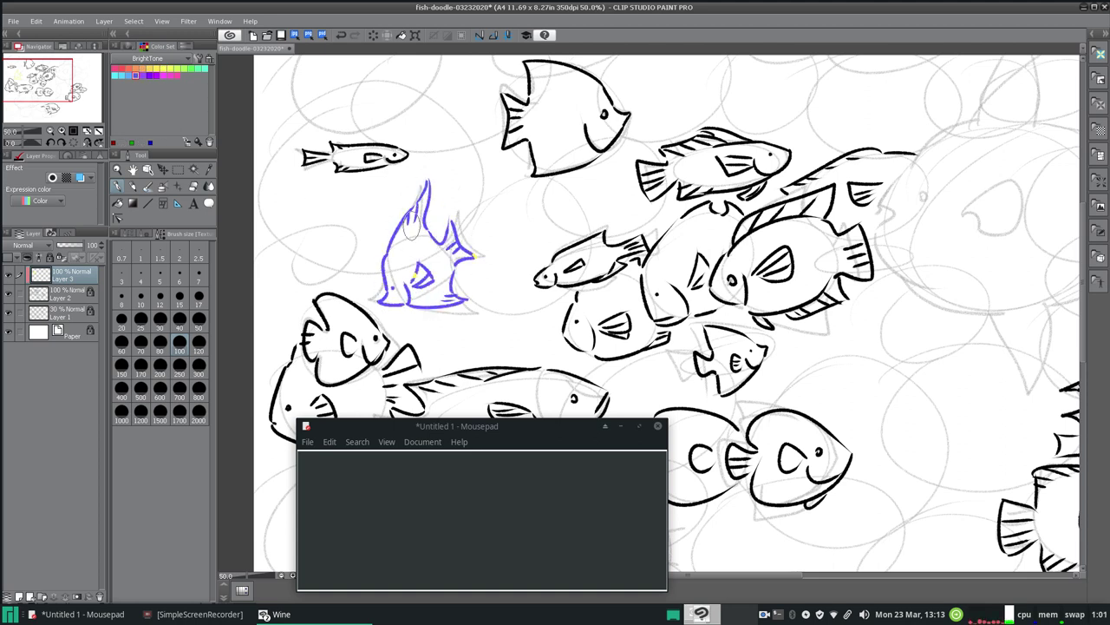
mouse_move(475, 264)
left_mouse_down()
mouse_move(449, 262)
mouse_move(420, 286)
mouse_move(471, 281)
mouse_move(398, 230)
mouse_move(432, 208)
mouse_move(413, 252)
left_mouse_up()
left_click_drag(303, 151, 406, 156)
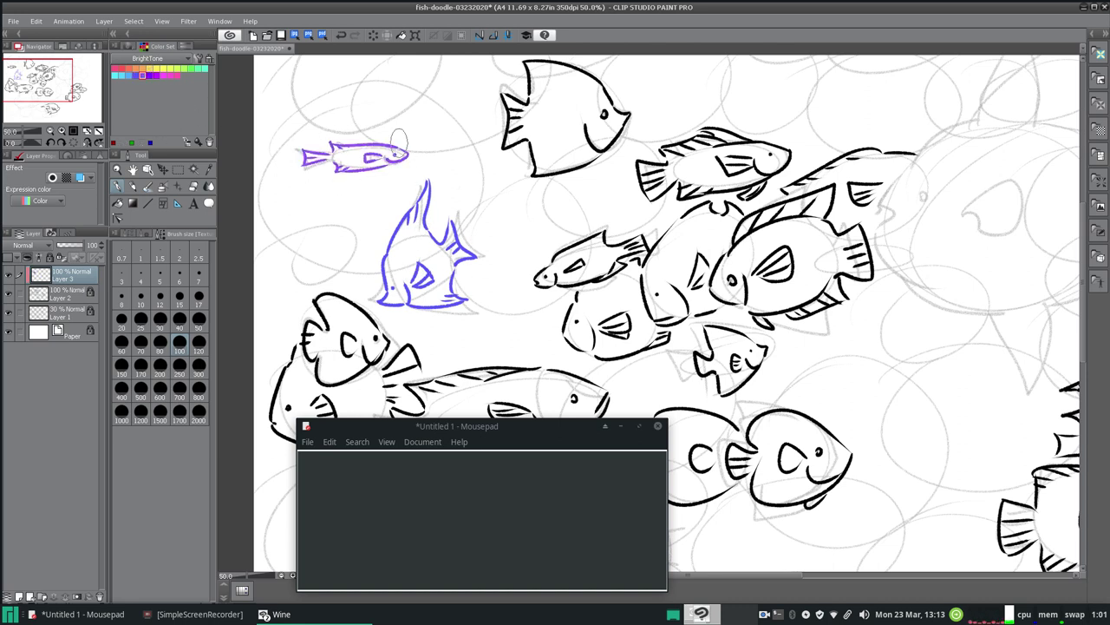
- Recolor the lines of the large tall-bodied fish near the top of the scene deep purple
left_click(149, 75)
mouse_move(526, 89)
left_mouse_down()
mouse_move(533, 119)
mouse_move(511, 121)
mouse_move(512, 68)
mouse_move(557, 62)
mouse_move(607, 98)
left_mouse_up()
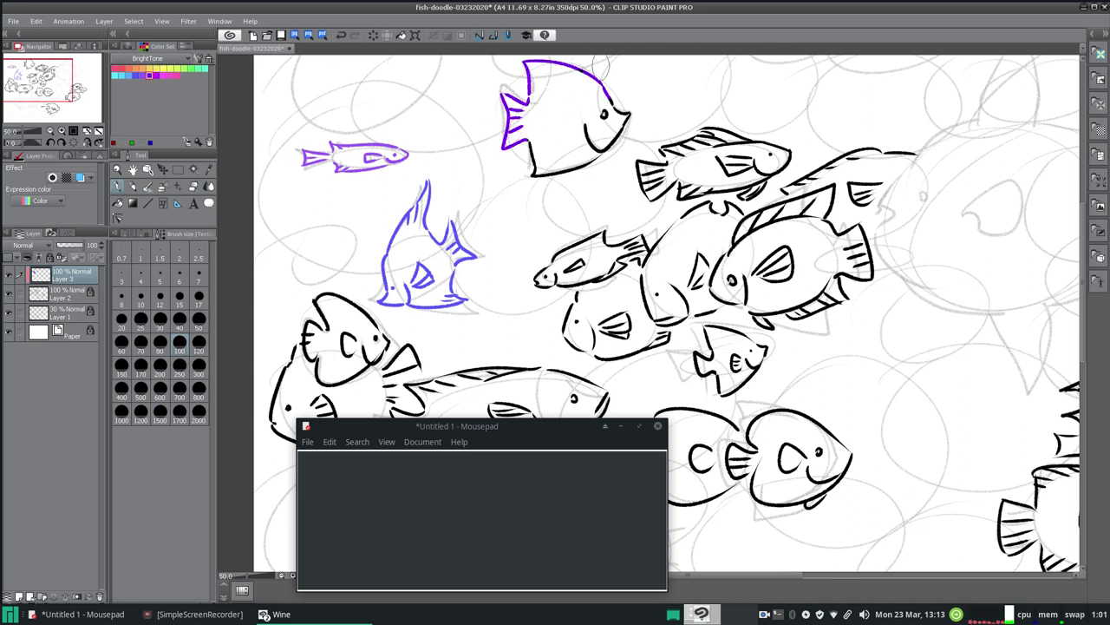
mouse_move(532, 139)
left_mouse_down()
mouse_move(563, 137)
mouse_move(566, 170)
mouse_move(608, 117)
left_mouse_up()
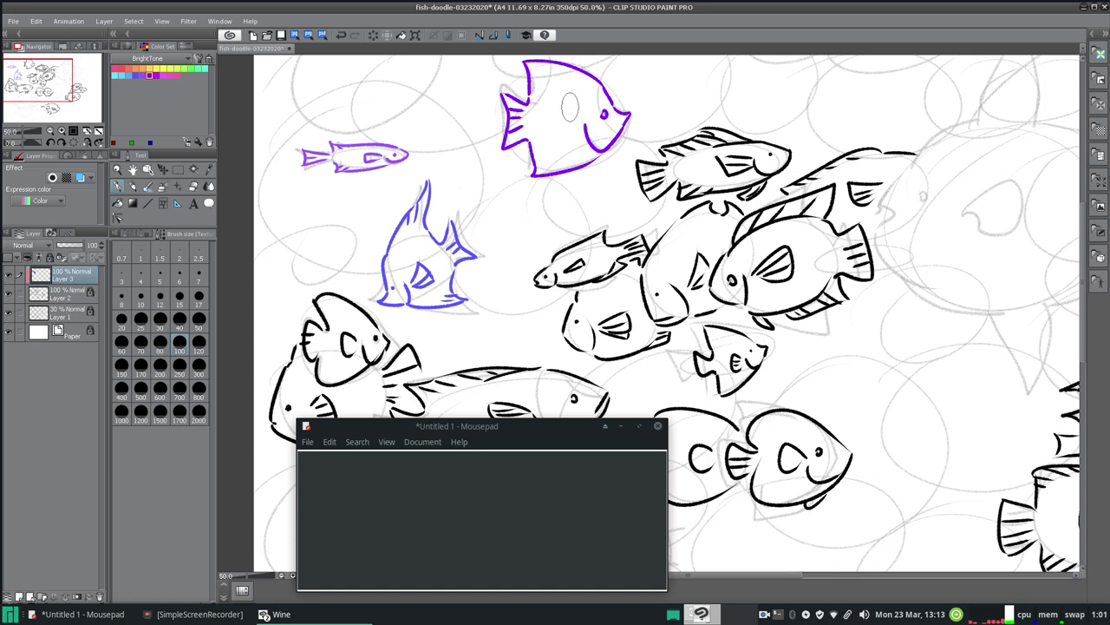
- Recolor the head and body lines of the small slanted fish blue, reducing the brush size to 80
left_click(136, 75)
left_click_drag(536, 276, 598, 236)
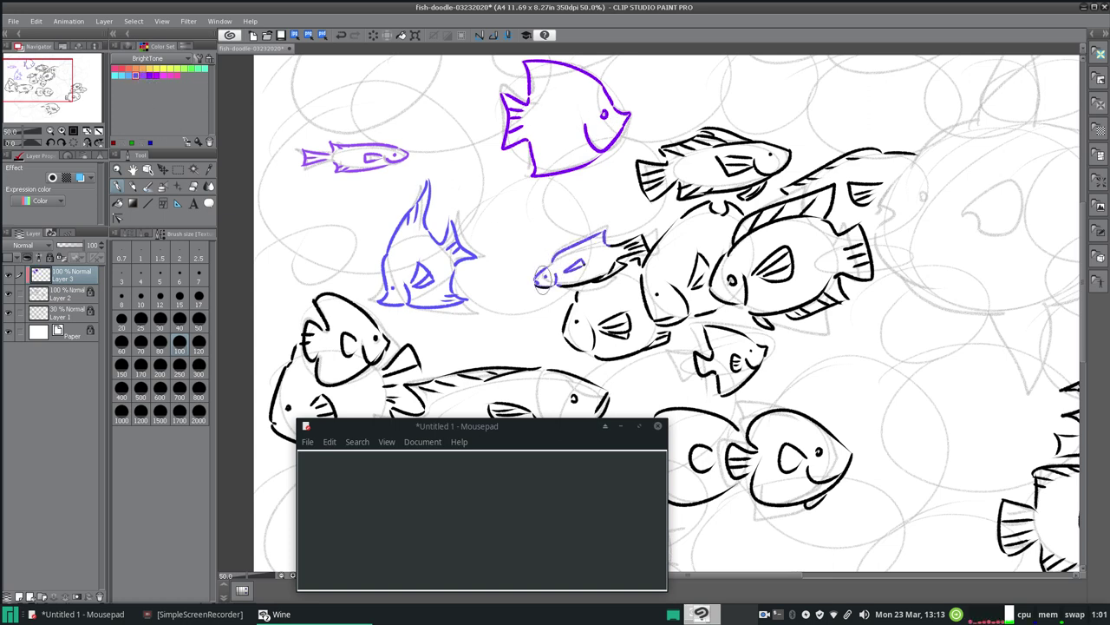
left_click(160, 345)
left_click_drag(545, 277, 607, 259)
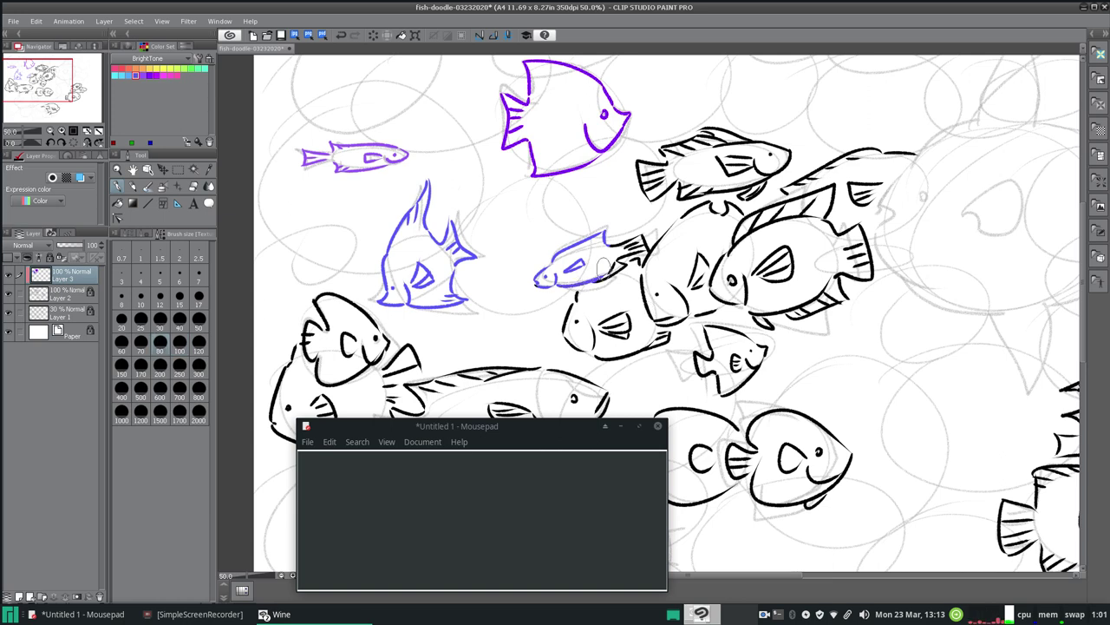
- Switch to the Fill-in-mono pen marker at size 30 and finish recoloring the slanted fish's tail blue
left_click(130, 236)
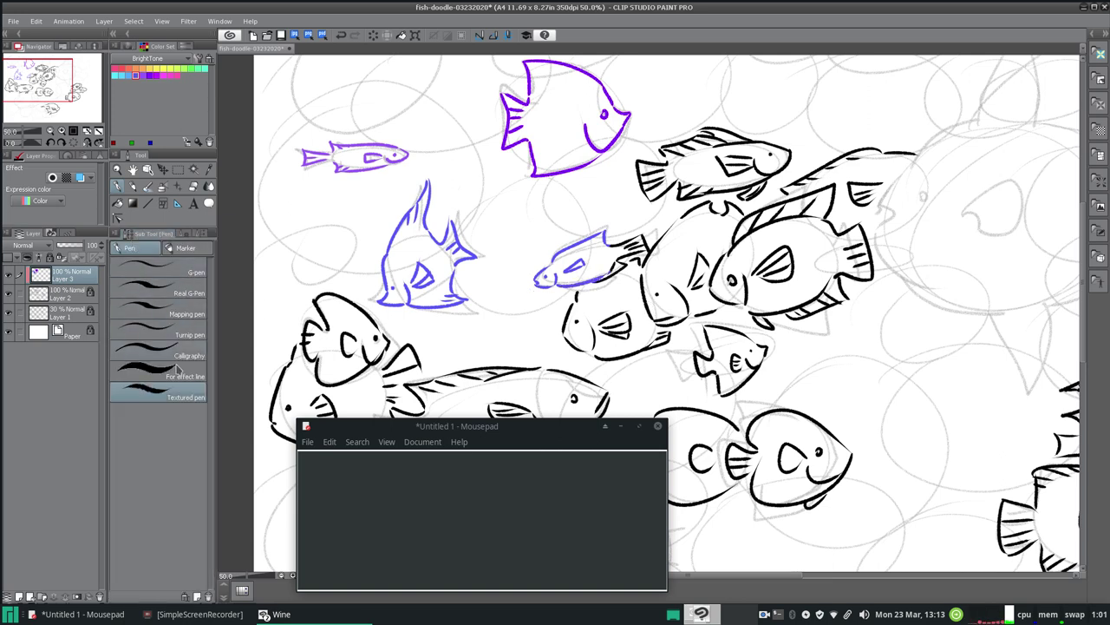
left_click(180, 250)
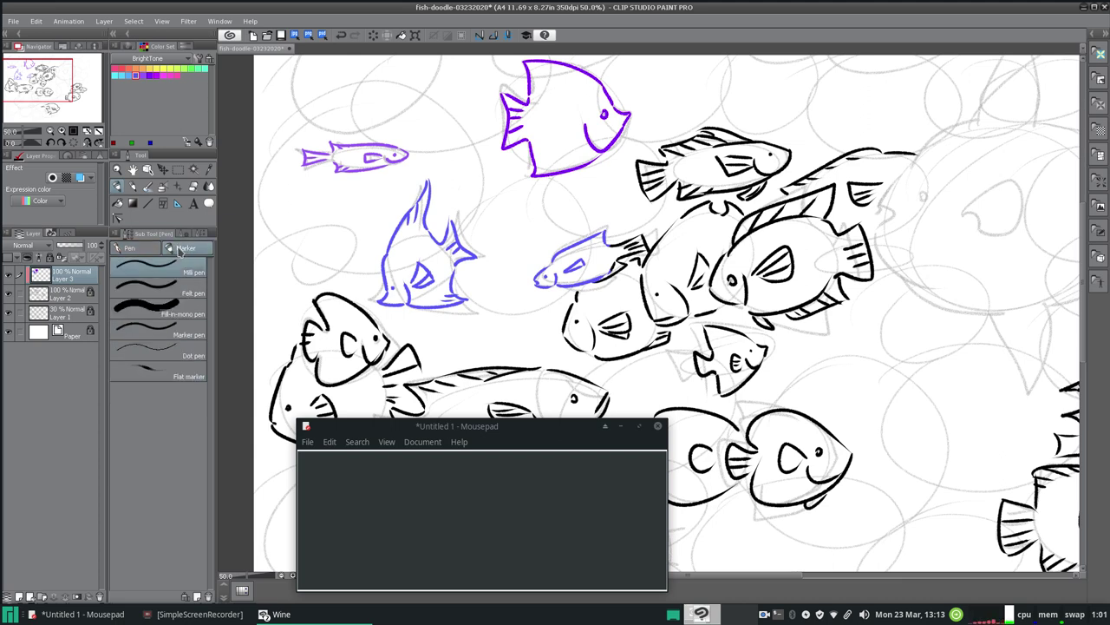
left_click(158, 314)
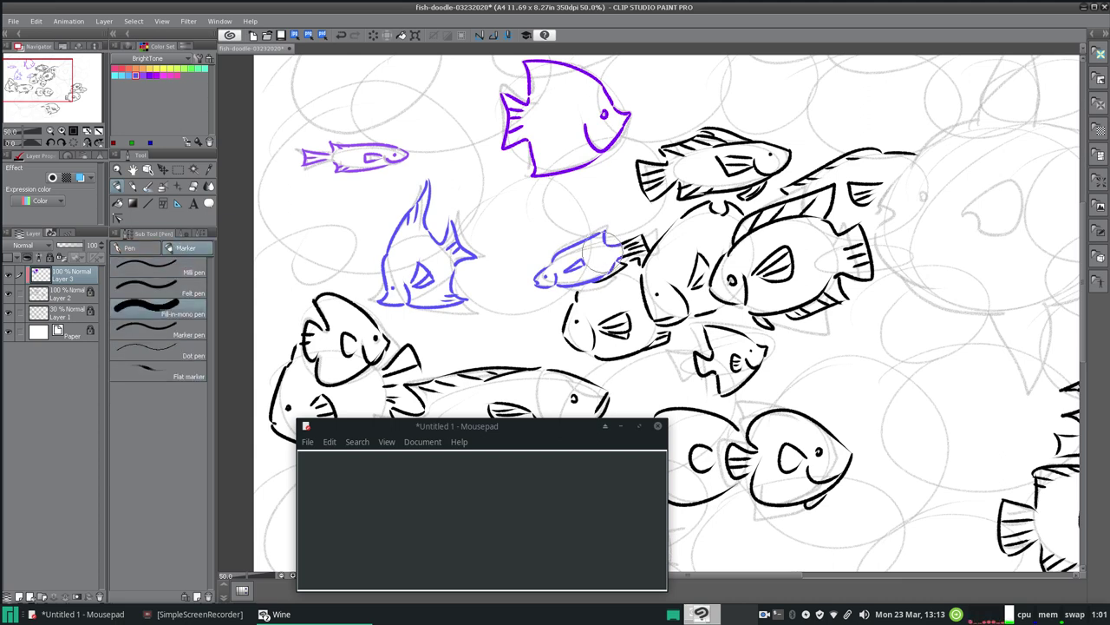
left_click(200, 236)
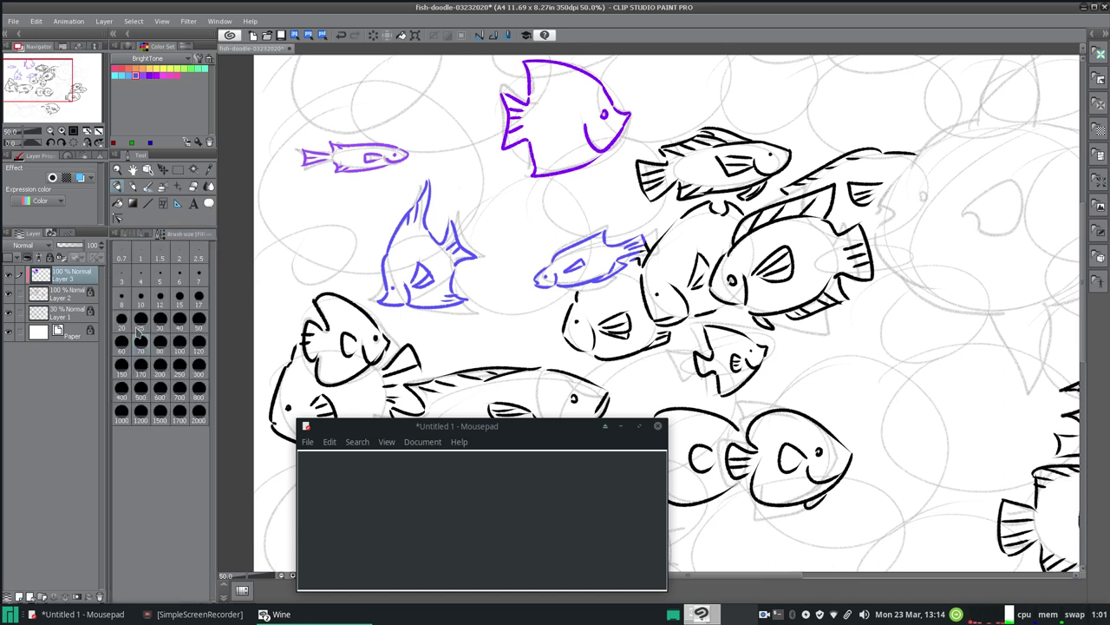
left_click_drag(642, 237, 637, 261)
- Recolor the lines of the striped-finned fish above the overlapping group bright purple, including its dorsal fin, belly and head
mouse_move(670, 165)
left_mouse_down()
mouse_move(636, 160)
mouse_move(632, 174)
mouse_move(733, 127)
left_mouse_up()
mouse_move(682, 181)
left_mouse_down()
mouse_move(670, 201)
mouse_move(713, 199)
mouse_move(730, 174)
mouse_move(763, 189)
mouse_move(784, 154)
mouse_move(774, 172)
left_mouse_up()
left_click_drag(760, 131, 786, 147)
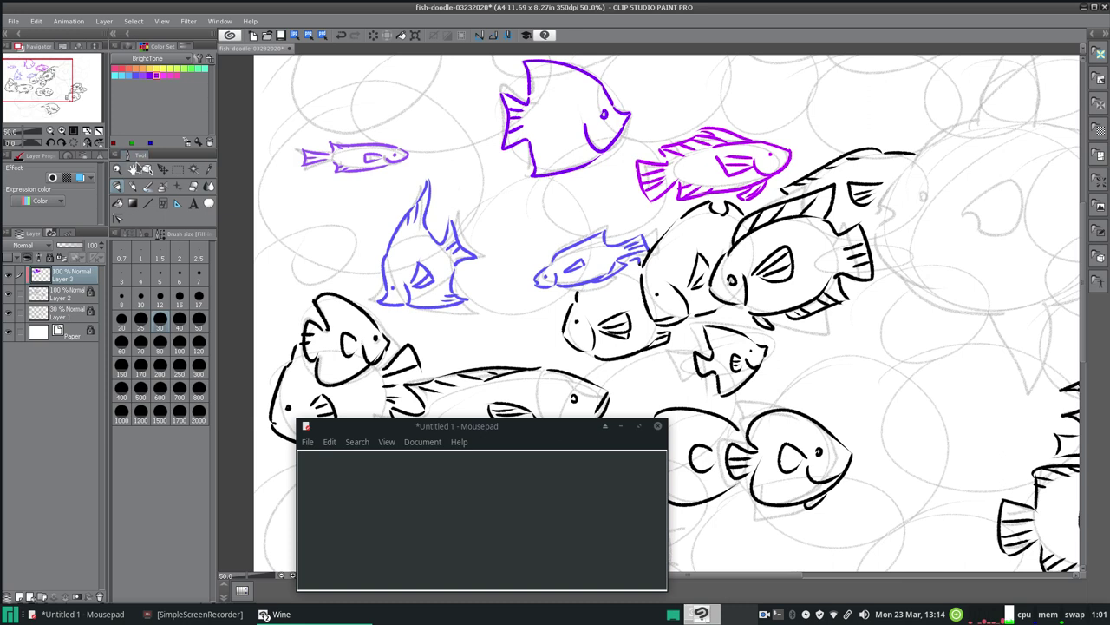
- Recolor the large front fish of the overlapping group and the small fish beneath it in pink tones
left_click(163, 76)
mouse_move(724, 282)
left_mouse_down()
mouse_move(748, 222)
mouse_move(827, 187)
mouse_move(801, 204)
mouse_move(825, 198)
mouse_move(817, 225)
mouse_move(835, 212)
mouse_move(790, 219)
mouse_move(791, 232)
mouse_move(860, 227)
mouse_move(846, 302)
mouse_move(770, 310)
mouse_move(751, 276)
mouse_move(737, 295)
mouse_move(752, 295)
mouse_move(733, 293)
mouse_move(762, 311)
left_mouse_up()
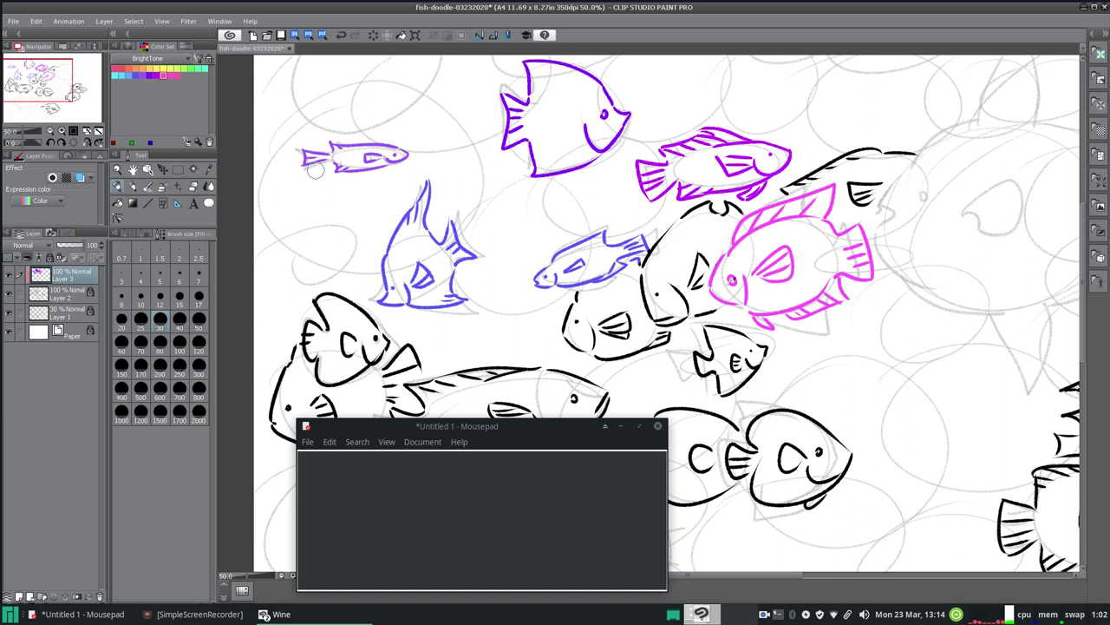
mouse_move(733, 369)
left_mouse_down()
mouse_move(703, 375)
mouse_move(751, 373)
mouse_move(751, 356)
mouse_move(714, 353)
mouse_move(708, 334)
mouse_move(773, 346)
left_mouse_up()
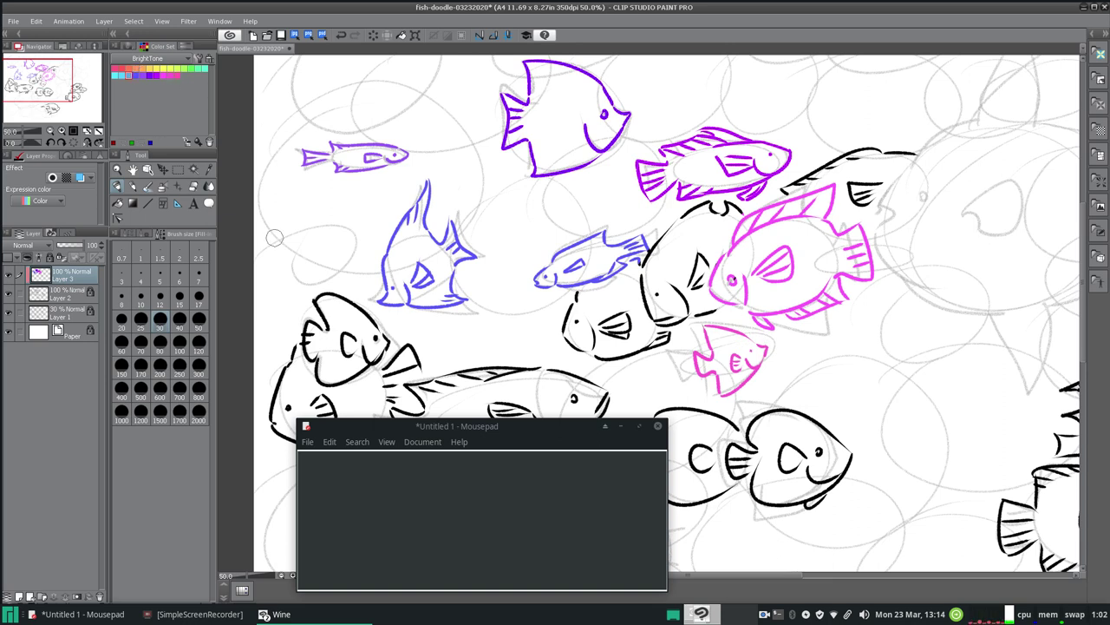
- Recolor the small disc-shaped fish near the page's left edge sky blue and the partly inked fish behind the pink one cyan
mouse_move(326, 308)
left_mouse_down()
mouse_move(320, 348)
mouse_move(312, 337)
mouse_move(309, 349)
mouse_move(343, 309)
mouse_move(336, 287)
mouse_move(366, 332)
mouse_move(378, 328)
mouse_move(373, 354)
mouse_move(358, 363)
mouse_move(338, 352)
mouse_move(345, 370)
mouse_move(351, 363)
mouse_move(333, 370)
mouse_move(372, 361)
left_mouse_up()
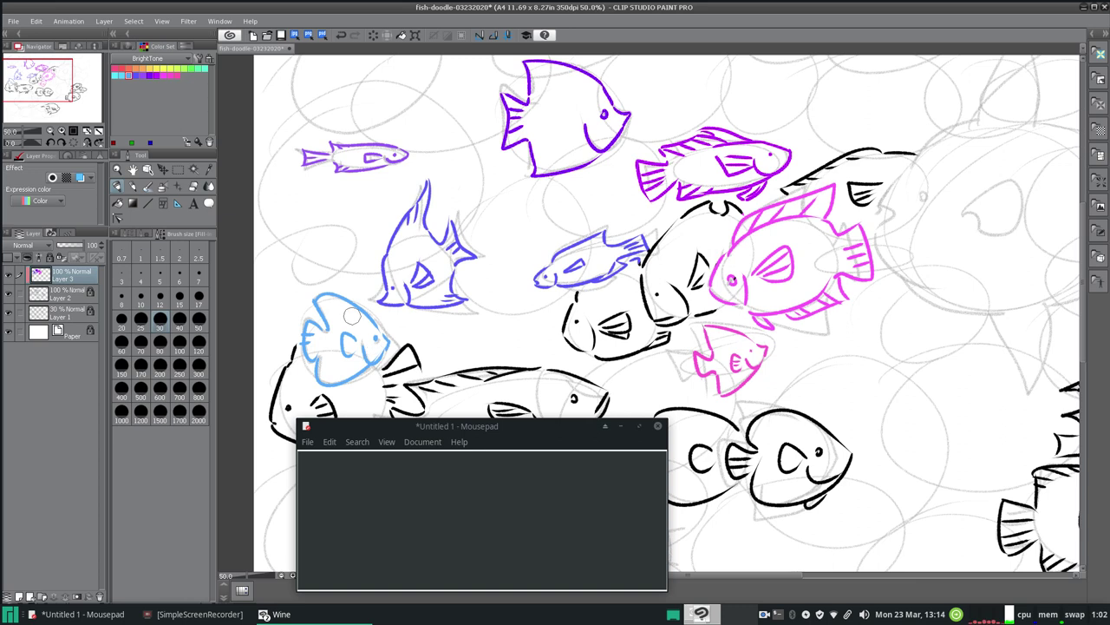
left_click(123, 73)
mouse_move(783, 191)
left_mouse_down()
mouse_move(817, 169)
mouse_move(915, 153)
left_mouse_up()
left_click_drag(850, 184, 869, 201)
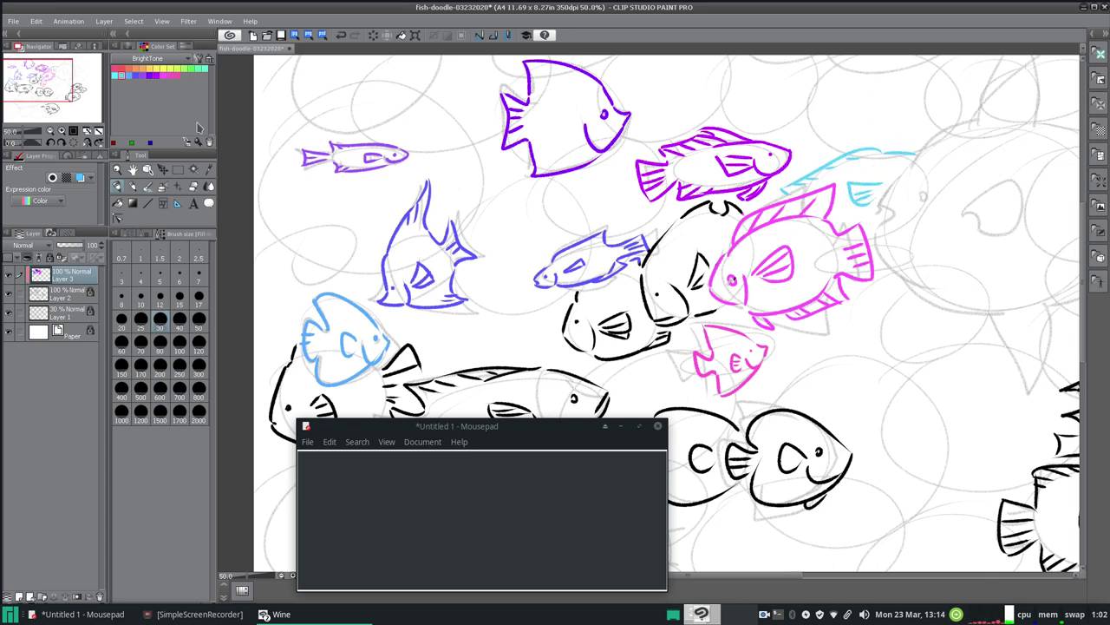
- Recolor the lines of the round fish below the slanted blue fish bright cyan, including its side fin and tail
mouse_move(574, 313)
left_mouse_down()
mouse_move(564, 334)
mouse_move(579, 349)
mouse_move(637, 354)
left_mouse_up()
mouse_move(603, 328)
left_mouse_down()
mouse_move(566, 310)
mouse_move(588, 295)
left_mouse_up()
mouse_move(642, 349)
left_mouse_down()
mouse_move(668, 334)
mouse_move(651, 336)
left_mouse_up()
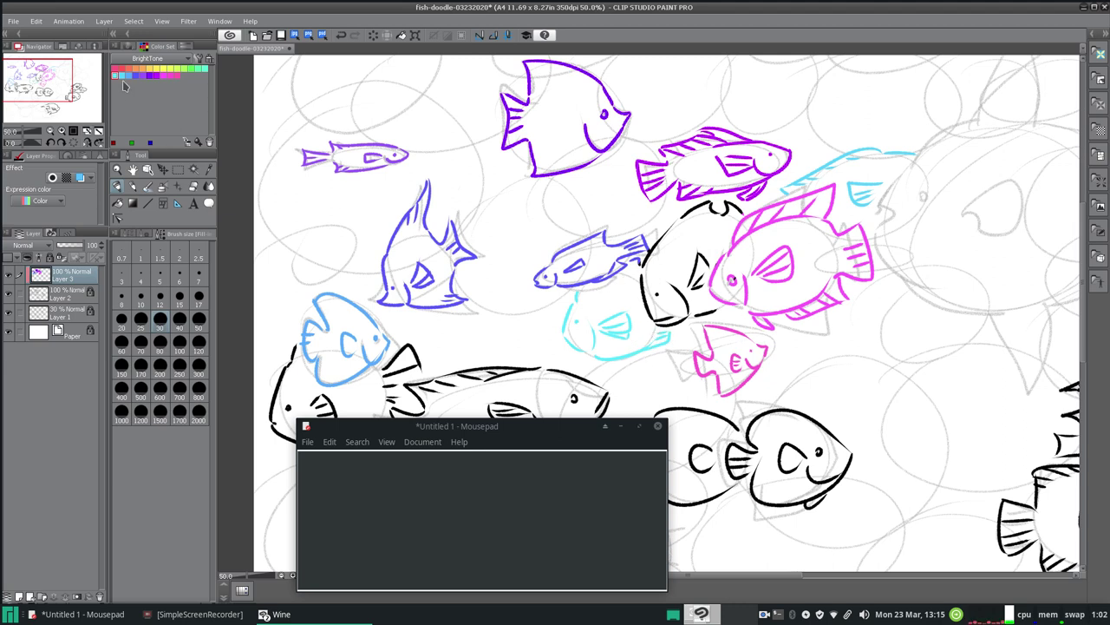
- Recolor the eye, outline and side fin of the fish behind the large pink fish rose red
left_click(177, 75)
left_click(655, 294)
mouse_move(653, 316)
left_mouse_down()
mouse_move(659, 255)
mouse_move(647, 270)
mouse_move(673, 236)
mouse_move(658, 247)
mouse_move(734, 208)
left_mouse_up()
mouse_move(699, 253)
left_mouse_down()
mouse_move(693, 281)
mouse_move(705, 260)
mouse_move(668, 317)
mouse_move(704, 308)
left_mouse_up()
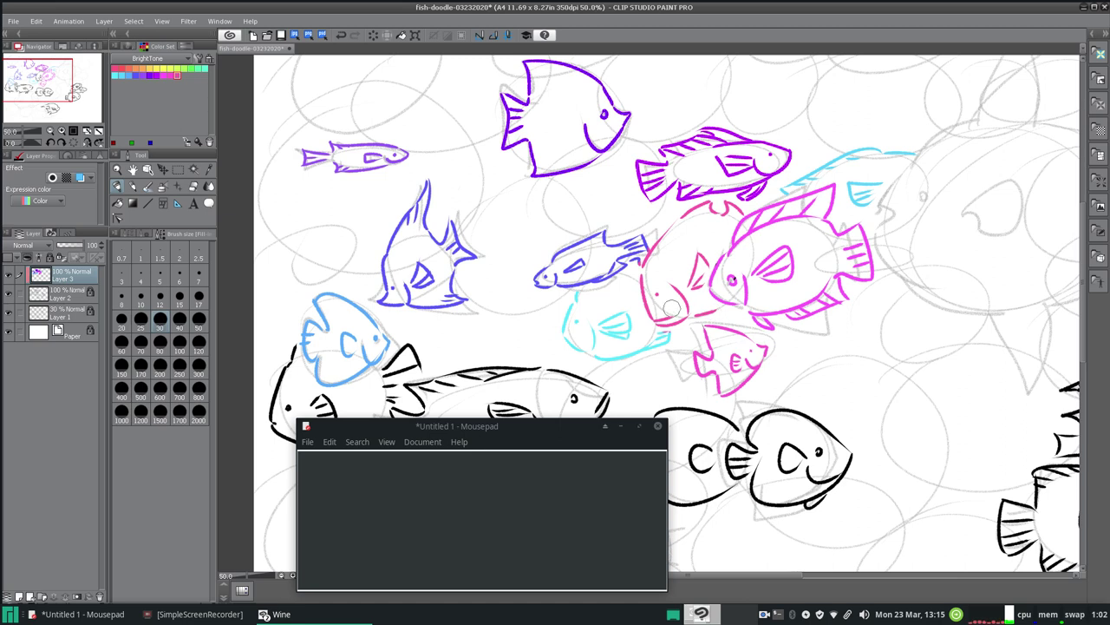
- Uncover the long-finned fish by moving the Mousepad window, and recolor all its lines mint green
left_click_drag(531, 426, 910, 437)
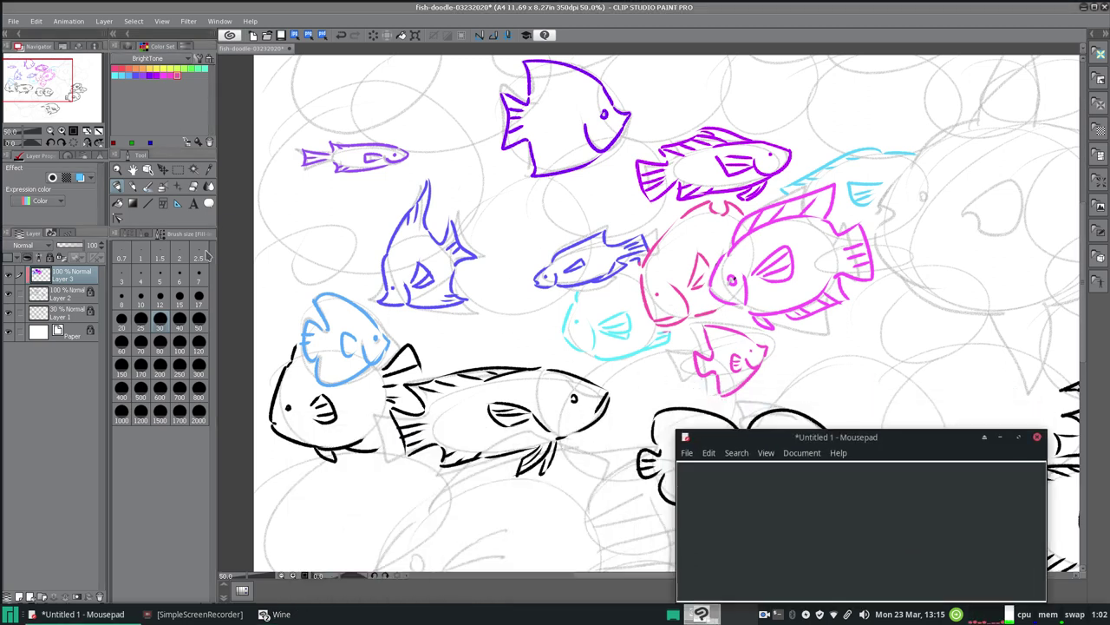
left_click(169, 69)
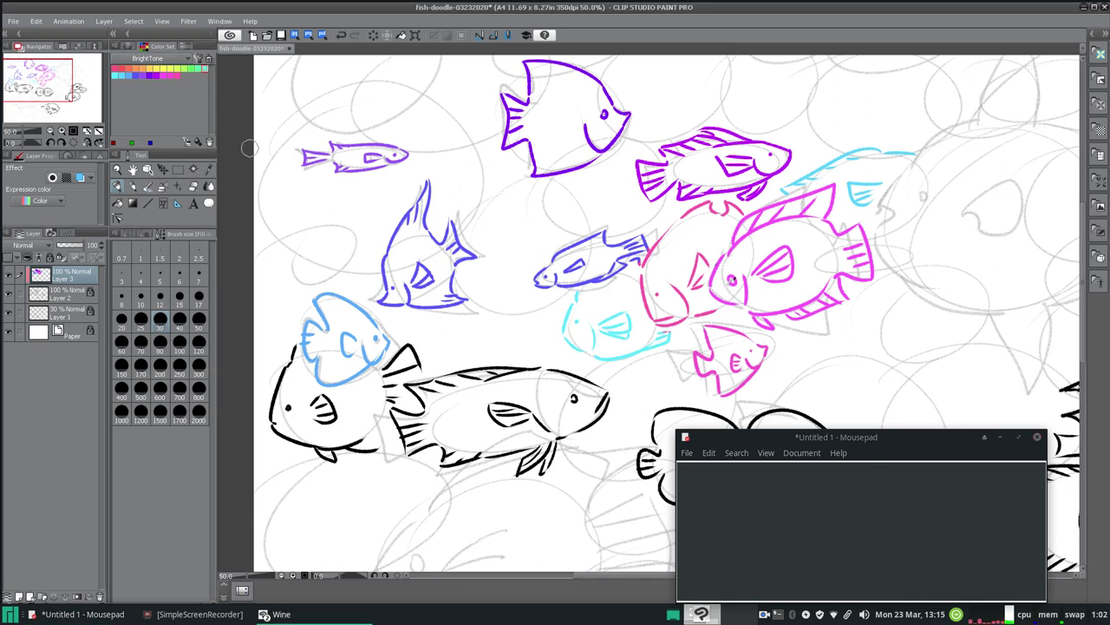
mouse_move(425, 421)
left_mouse_down()
mouse_move(408, 460)
mouse_move(415, 446)
mouse_move(395, 412)
mouse_move(487, 435)
mouse_move(438, 445)
mouse_move(482, 425)
mouse_move(458, 469)
mouse_move(546, 442)
mouse_move(560, 456)
mouse_move(607, 382)
left_mouse_up()
mouse_move(503, 408)
left_mouse_down()
mouse_move(538, 425)
mouse_move(498, 412)
left_mouse_up()
mouse_move(555, 373)
left_mouse_down()
mouse_move(594, 384)
mouse_move(588, 369)
mouse_move(520, 370)
mouse_move(527, 359)
mouse_move(409, 387)
mouse_move(427, 410)
left_mouse_up()
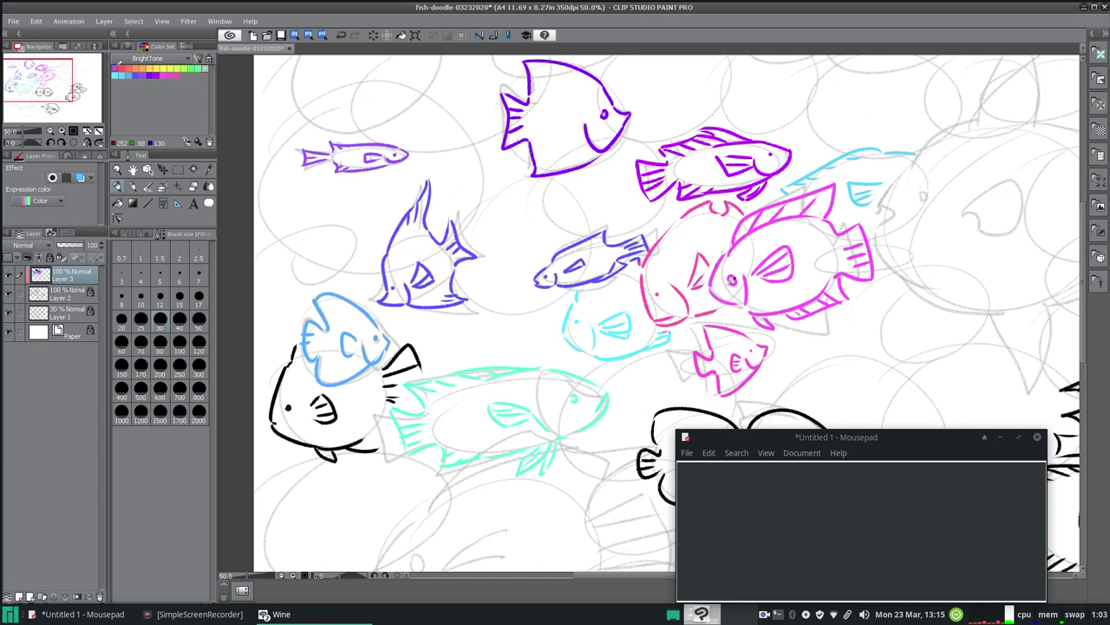
- Recolor the eye, outline, side fin, belly and tail of the round fish near the page's left edge crimson
left_click(128, 68)
left_click(288, 406)
mouse_move(273, 434)
left_mouse_down()
mouse_move(278, 379)
mouse_move(284, 387)
mouse_move(293, 347)
left_mouse_up()
mouse_move(287, 428)
left_mouse_down()
mouse_move(320, 440)
mouse_move(323, 401)
left_mouse_up()
mouse_move(321, 444)
left_mouse_down()
mouse_move(338, 452)
mouse_move(357, 439)
mouse_move(375, 452)
left_mouse_up()
mouse_move(401, 364)
left_mouse_down()
mouse_move(387, 399)
mouse_move(412, 341)
mouse_move(428, 351)
mouse_move(399, 370)
mouse_move(426, 349)
left_mouse_up()
- Recolor the two overlapping disc-shaped fish, the rear one red and the front one orange-red, moving the Mousepad window clear
mouse_move(815, 437)
left_mouse_down()
mouse_move(391, 525)
mouse_move(306, 513)
left_mouse_up()
left_click(127, 71)
mouse_move(675, 409)
left_mouse_down()
mouse_move(686, 511)
mouse_move(696, 495)
mouse_move(733, 494)
left_mouse_up()
left_click_drag(677, 425, 730, 426)
mouse_move(684, 465)
left_mouse_down()
mouse_move(707, 447)
mouse_move(705, 474)
mouse_move(681, 477)
left_mouse_up()
left_click(128, 68)
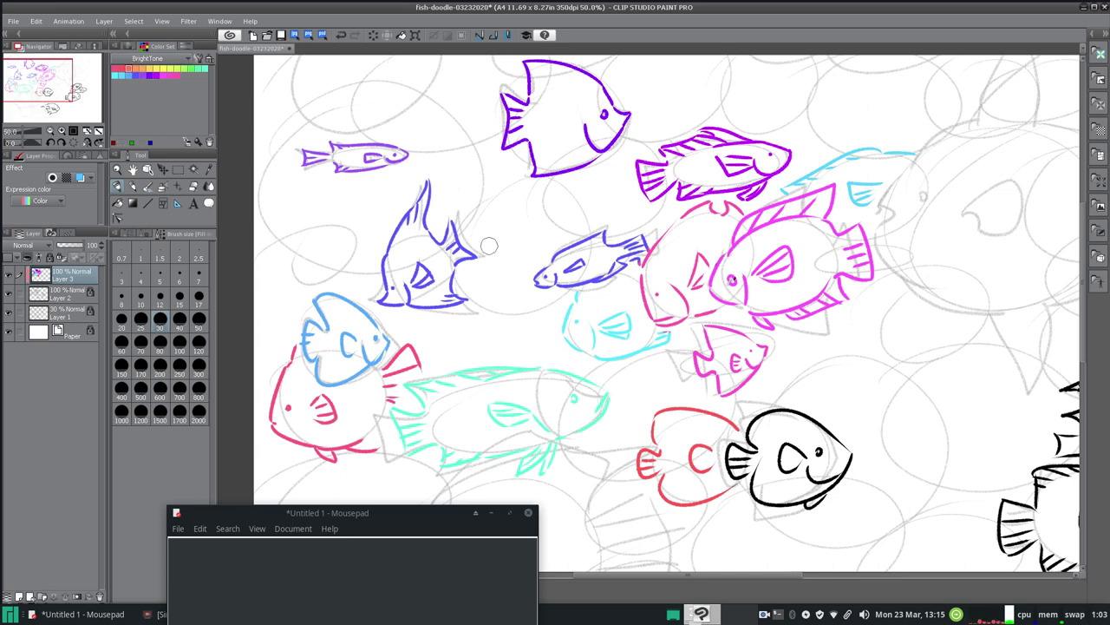
mouse_move(809, 436)
left_mouse_down()
mouse_move(800, 507)
mouse_move(812, 499)
mouse_move(845, 454)
mouse_move(828, 453)
mouse_move(810, 490)
mouse_move(784, 483)
mouse_move(786, 464)
mouse_move(757, 496)
mouse_move(757, 418)
mouse_move(751, 443)
mouse_move(784, 424)
mouse_move(807, 447)
left_mouse_up()
- Recolor the lines of the spiky-tailed fish at the top of the right-hand group orange
left_click(134, 67)
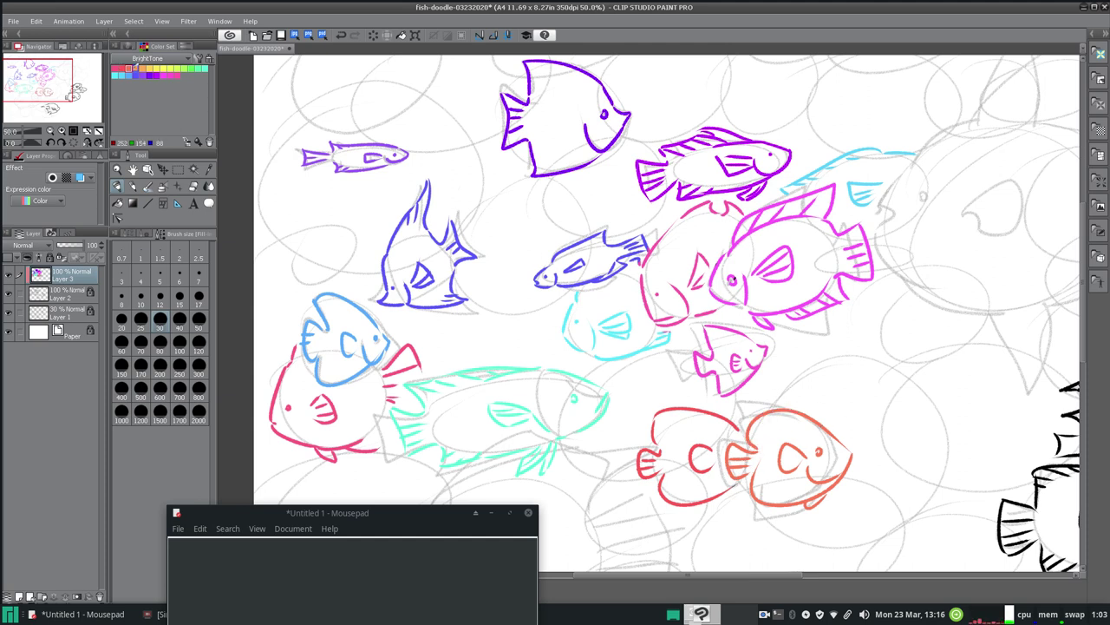
left_click_drag(753, 580, 852, 580)
mouse_move(744, 391)
left_mouse_down()
mouse_move(849, 346)
mouse_move(804, 366)
mouse_move(855, 355)
mouse_move(793, 387)
mouse_move(874, 360)
mouse_move(841, 398)
mouse_move(846, 420)
mouse_move(814, 431)
mouse_move(825, 414)
mouse_move(800, 437)
mouse_move(798, 411)
mouse_move(770, 421)
mouse_move(762, 439)
mouse_move(769, 413)
mouse_move(739, 414)
mouse_move(831, 369)
left_mouse_up()
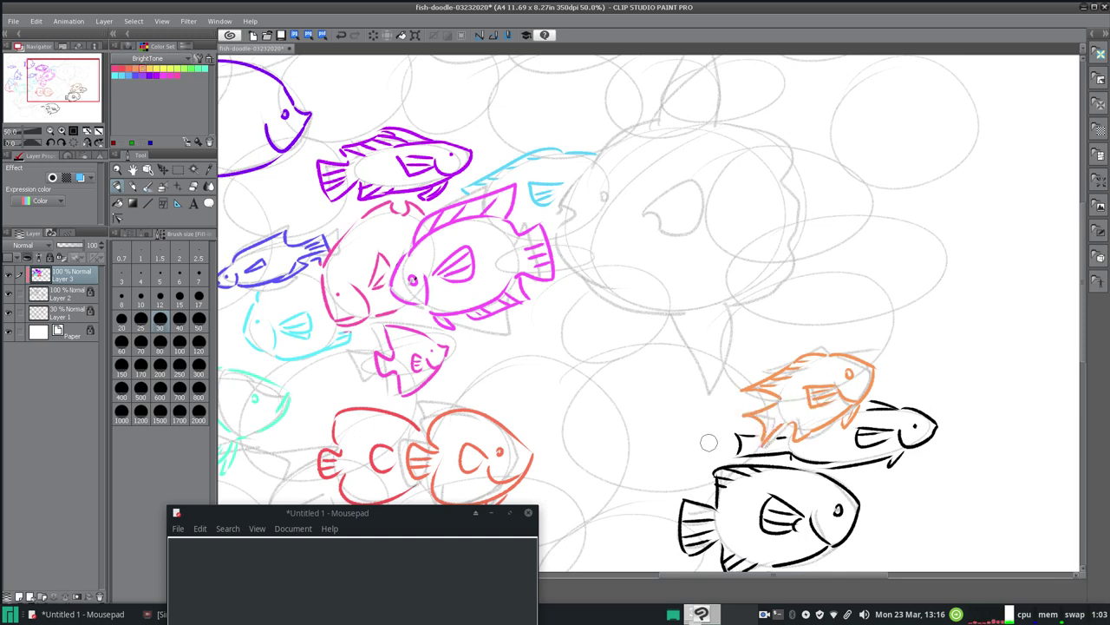
- Recolor the slender fish in the right-hand group orange and the rounder fish below it yellow, including fins, tail and eye
mouse_move(738, 438)
left_mouse_down()
mouse_move(897, 460)
mouse_move(842, 461)
mouse_move(893, 449)
mouse_move(864, 434)
mouse_move(880, 432)
mouse_move(855, 441)
mouse_move(893, 406)
mouse_move(873, 413)
mouse_move(878, 403)
mouse_move(930, 425)
left_mouse_up()
left_click(153, 68)
left_click_drag(720, 486, 683, 506)
mouse_move(714, 536)
left_mouse_down()
mouse_move(686, 528)
mouse_move(687, 562)
mouse_move(702, 495)
mouse_move(718, 510)
mouse_move(711, 526)
mouse_move(719, 505)
mouse_move(752, 498)
mouse_move(762, 469)
mouse_move(785, 468)
mouse_move(768, 498)
mouse_move(806, 490)
mouse_move(771, 523)
mouse_move(778, 540)
mouse_move(720, 566)
mouse_move(831, 534)
mouse_move(755, 556)
mouse_move(815, 550)
mouse_move(863, 490)
mouse_move(818, 486)
mouse_move(862, 496)
mouse_move(831, 523)
left_mouse_up()
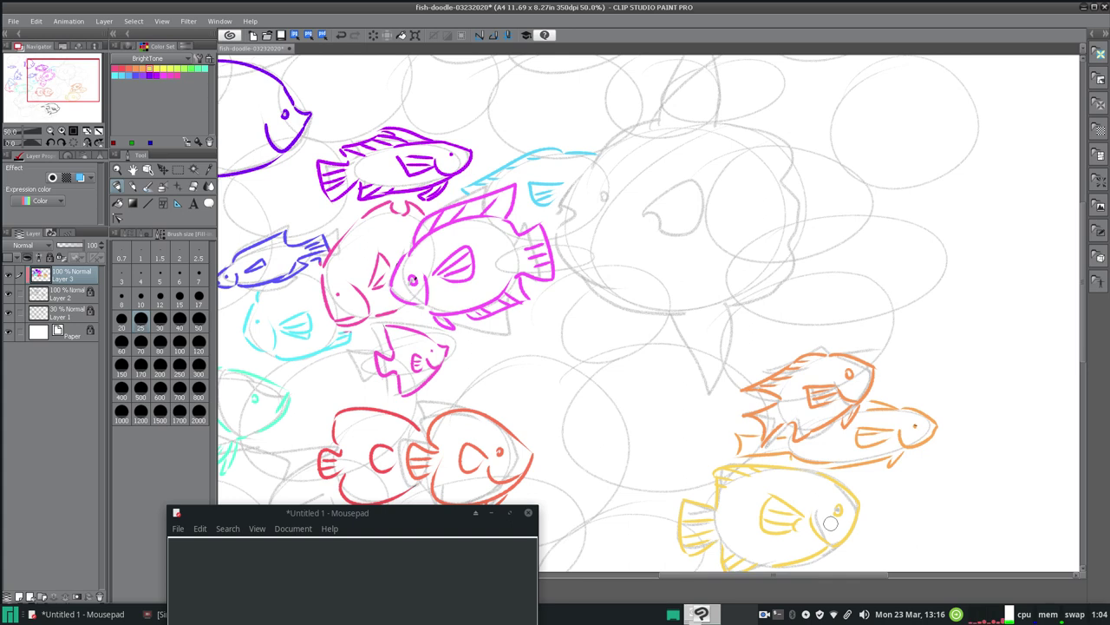
- Add a new raster layer directly above the faded sketch on Layer 1
mouse_move(876, 575)
left_mouse_down()
mouse_move(757, 576)
mouse_move(776, 579)
left_mouse_up()
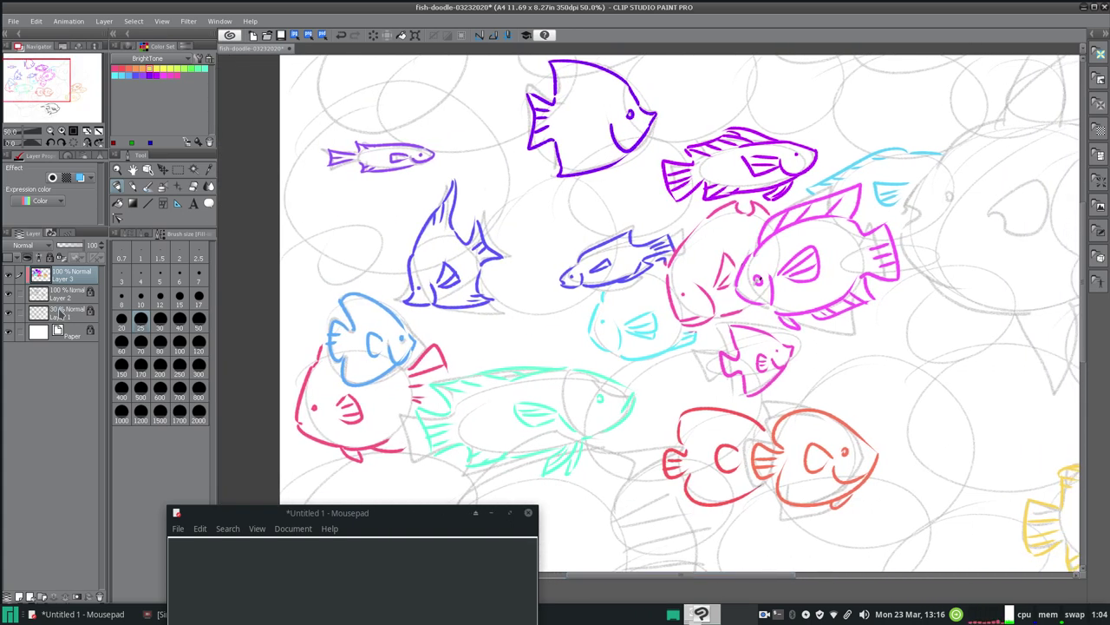
left_click(59, 316)
left_click(19, 597)
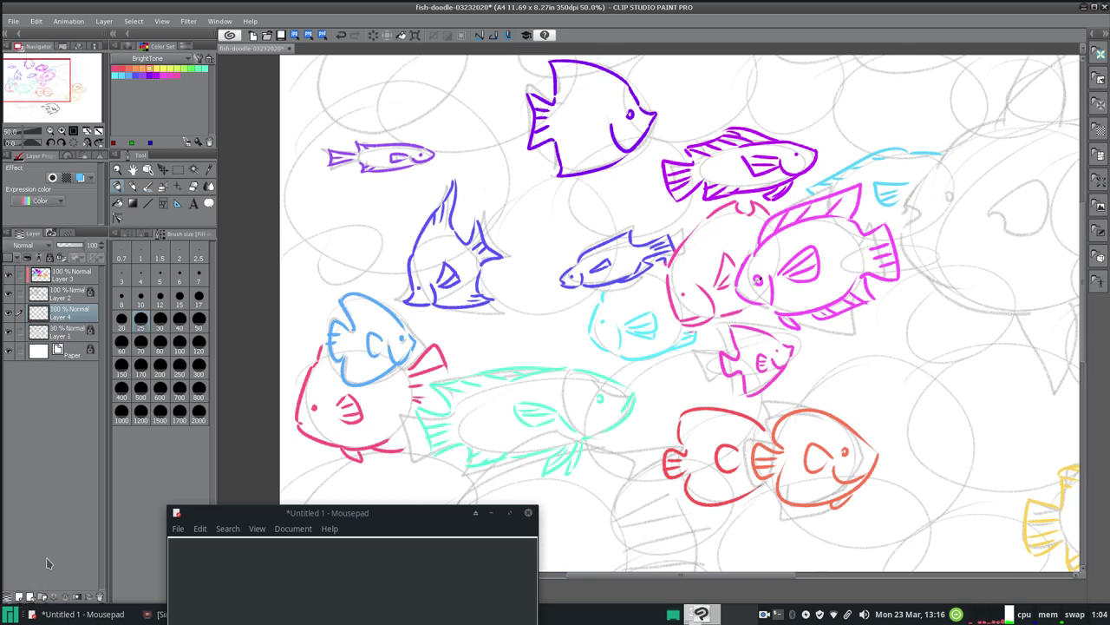
- Try a thick magenta stroke inside the blue angelfish on the new layer and undo it
left_click(163, 74)
left_click_drag(427, 245, 431, 278)
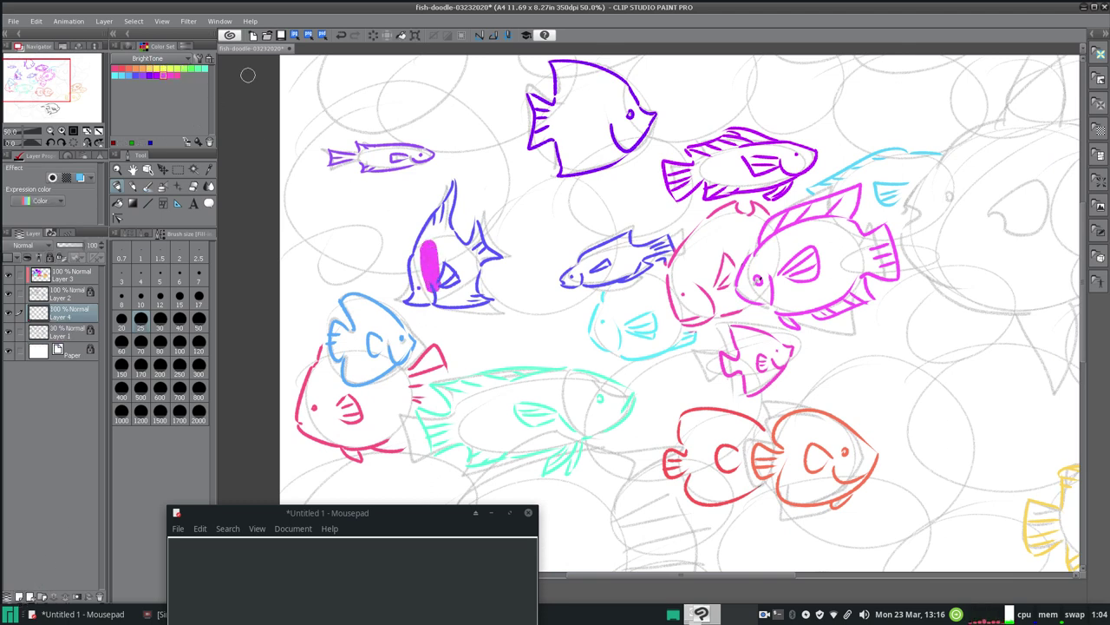
left_click(341, 35)
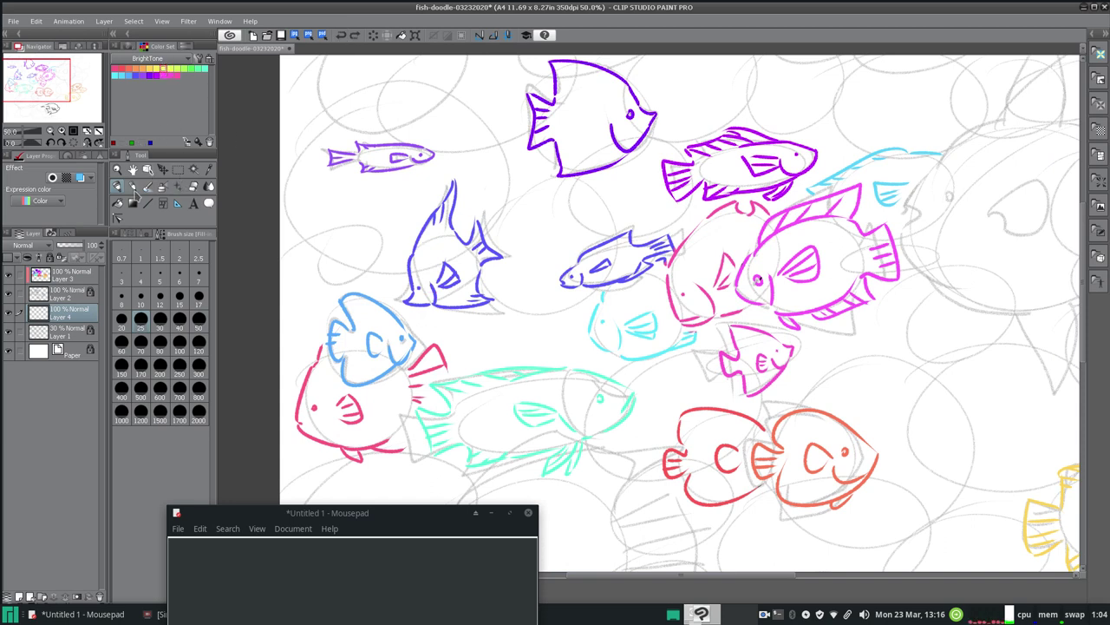
- Hide the Layer 1 sketch and set up the Close and fill tool with a larger Close gap
left_click(8, 334)
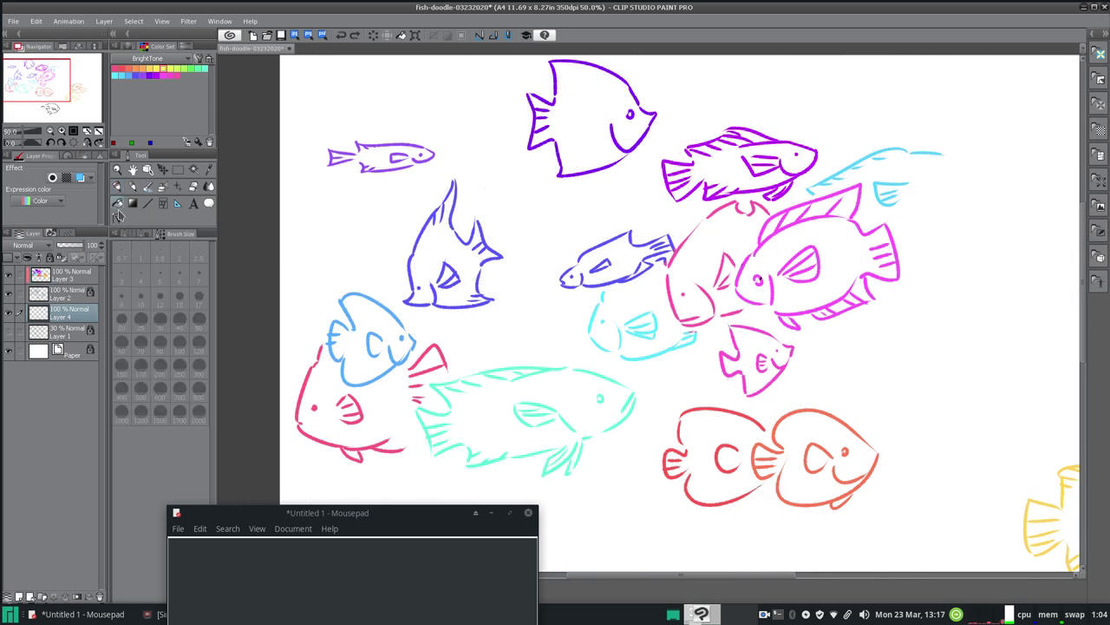
left_click(127, 234)
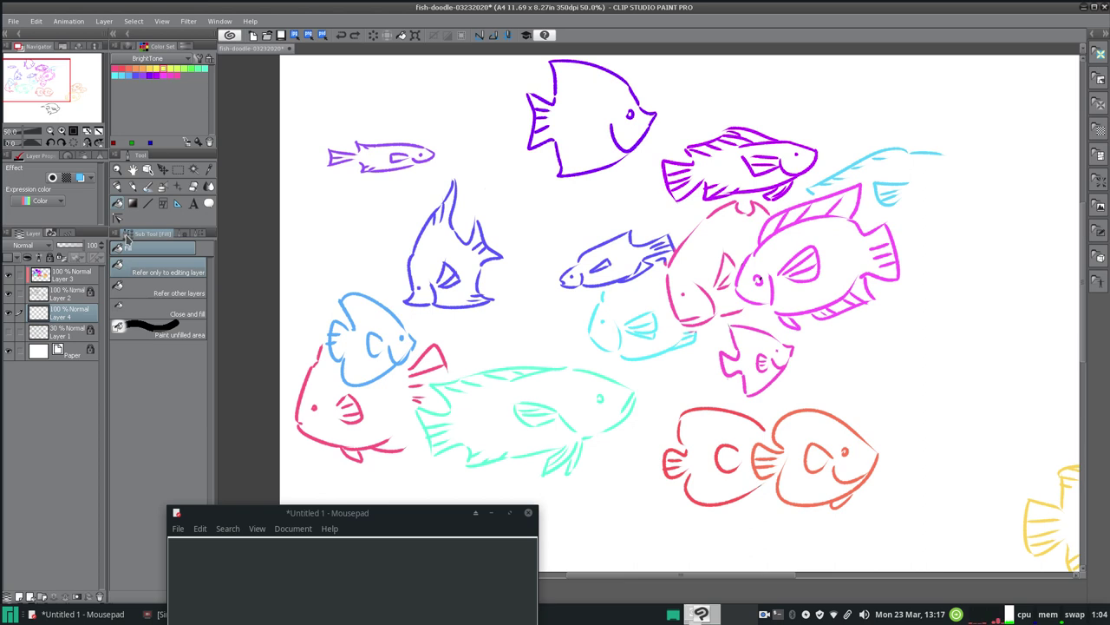
left_click(136, 314)
left_click(182, 234)
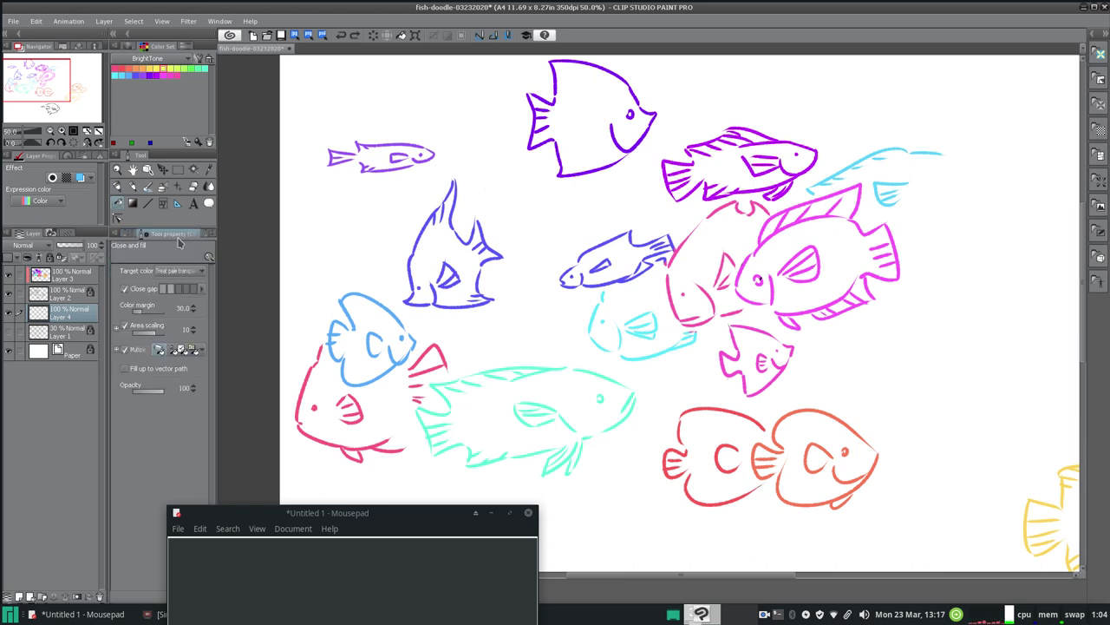
left_click(192, 289)
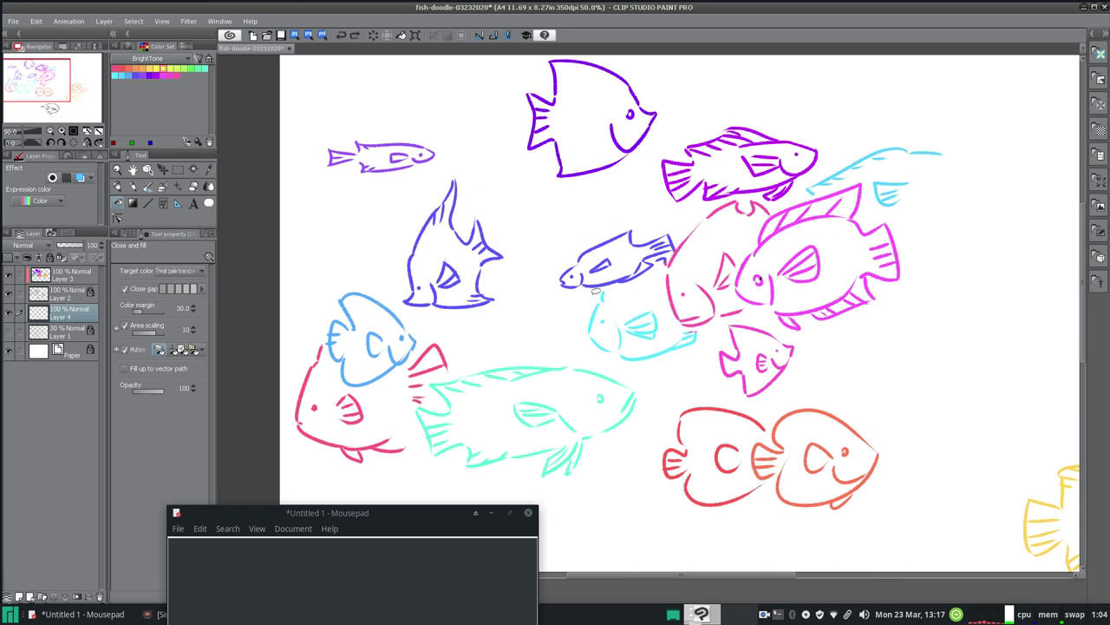
- Set the Close and fill tool's target color to Only transparent
left_click(170, 275)
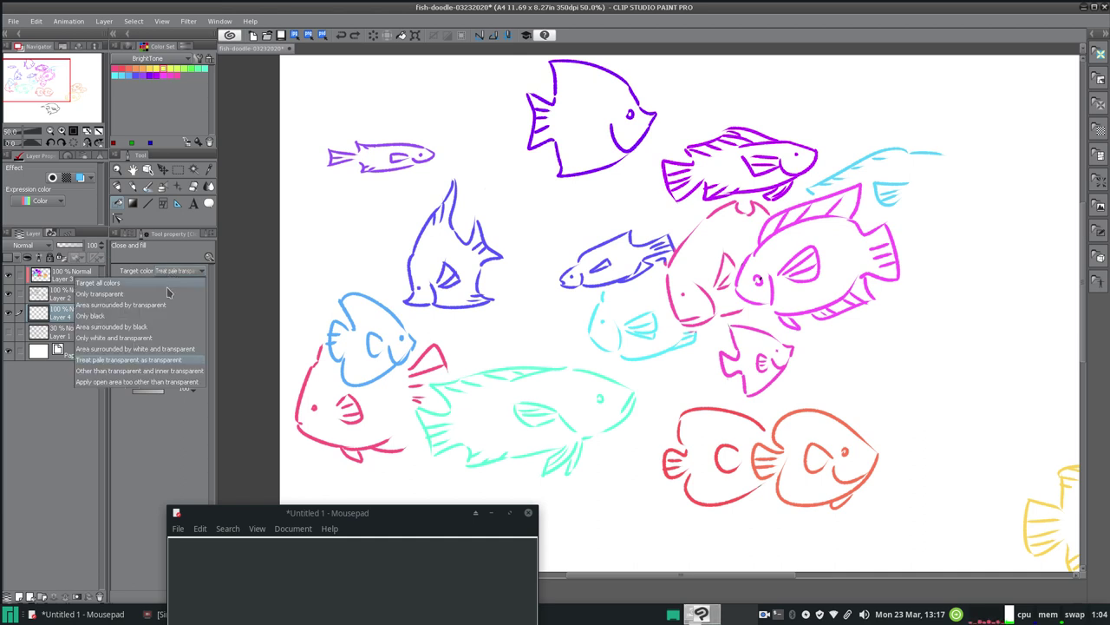
left_click(188, 256)
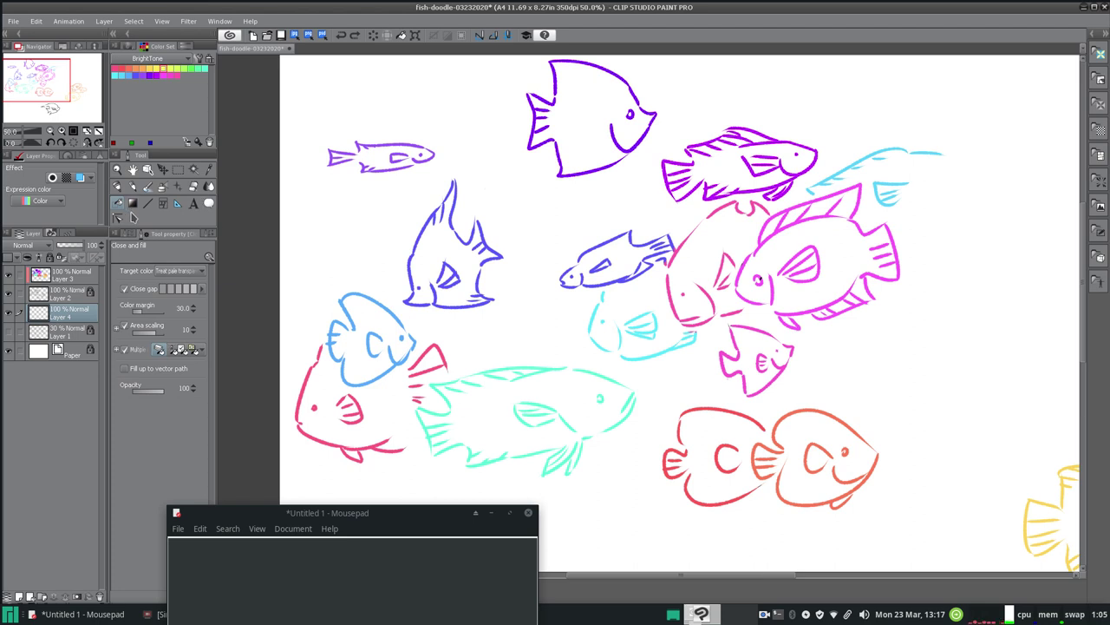
left_click(130, 236)
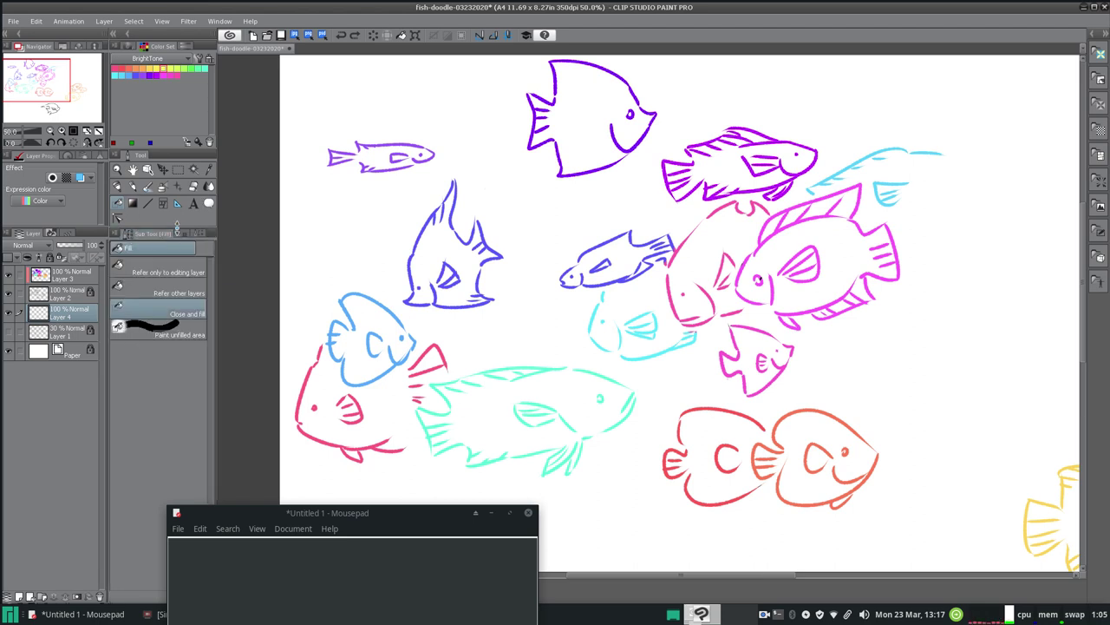
left_click(182, 234)
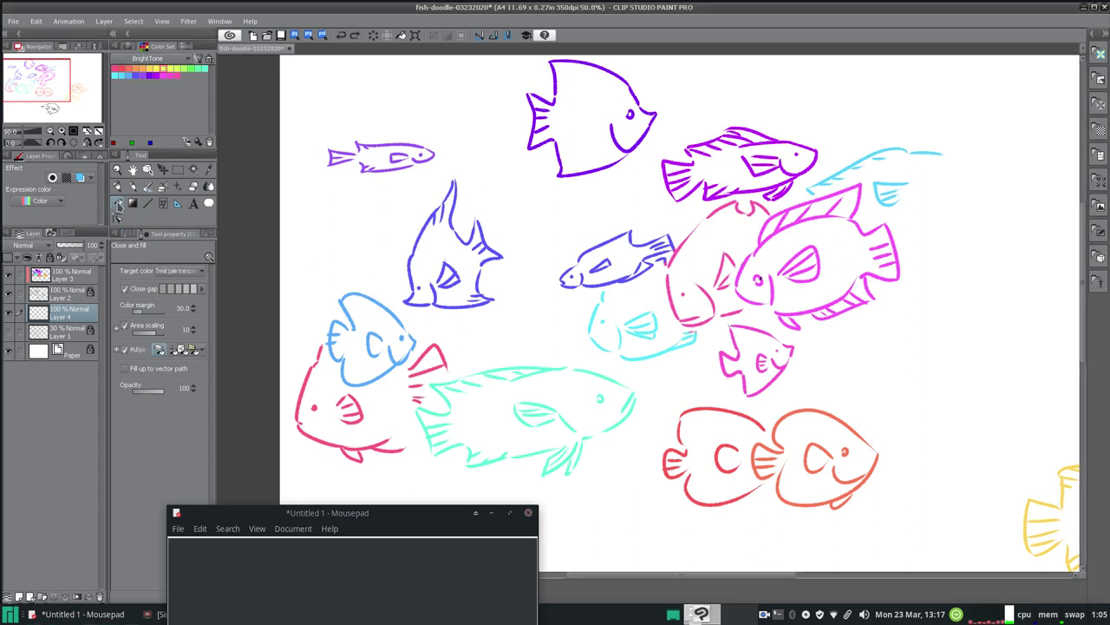
mouse_move(333, 275)
left_mouse_down()
mouse_move(449, 271)
mouse_move(302, 295)
mouse_move(349, 287)
left_mouse_up()
left_click(188, 272)
left_click(188, 273)
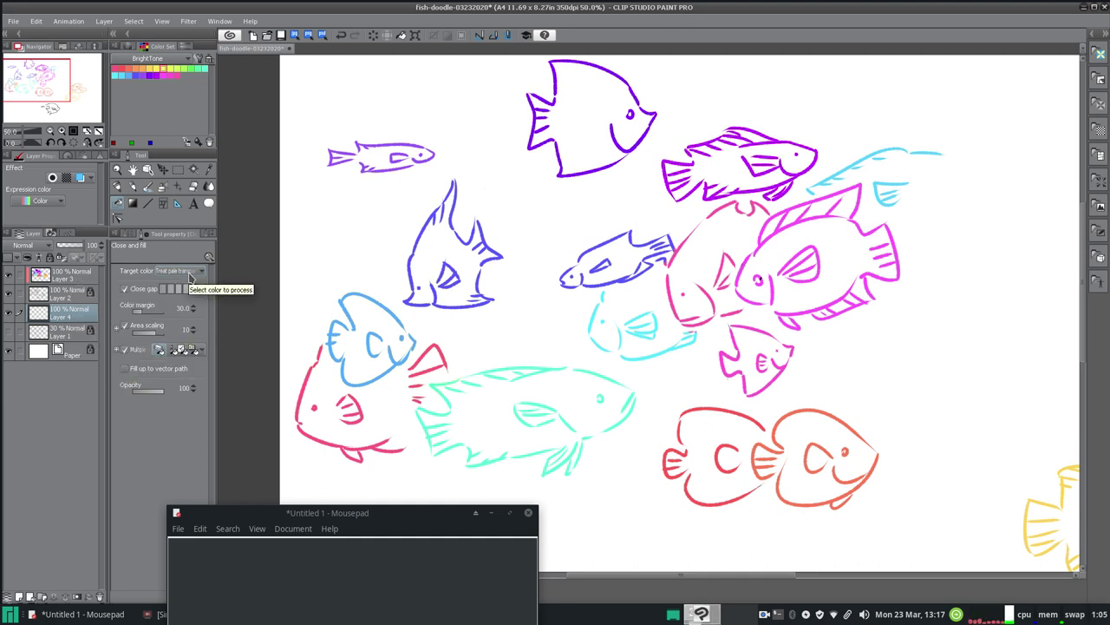
left_click(188, 272)
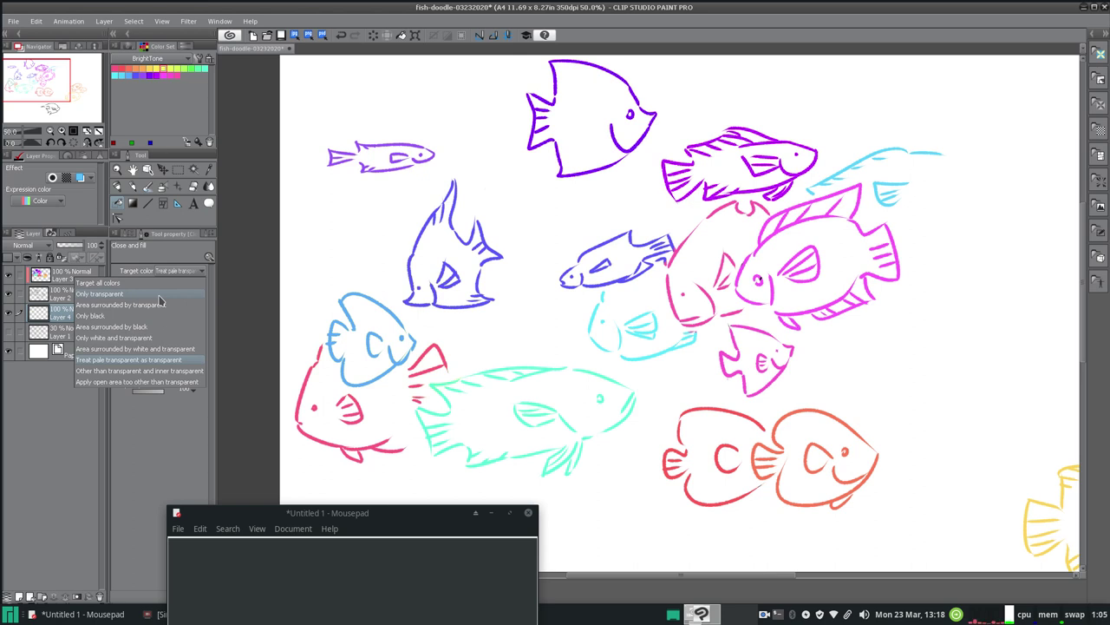
left_click(159, 294)
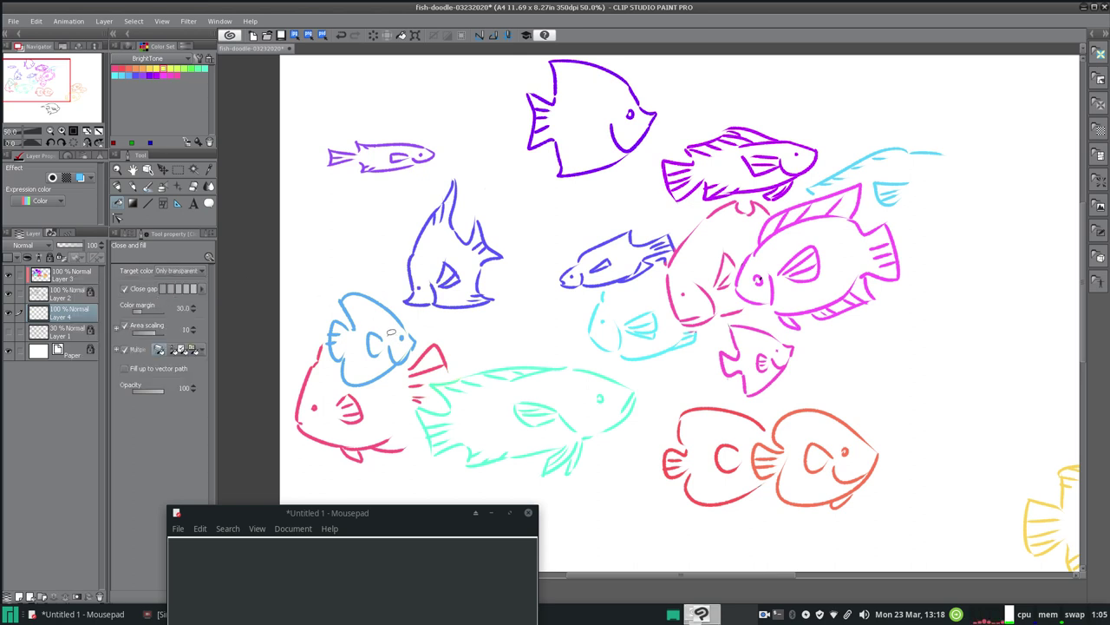
- Widen the tool palettes so all tools and the color swatches fit, and return to the Close and fill tool
left_click(199, 187)
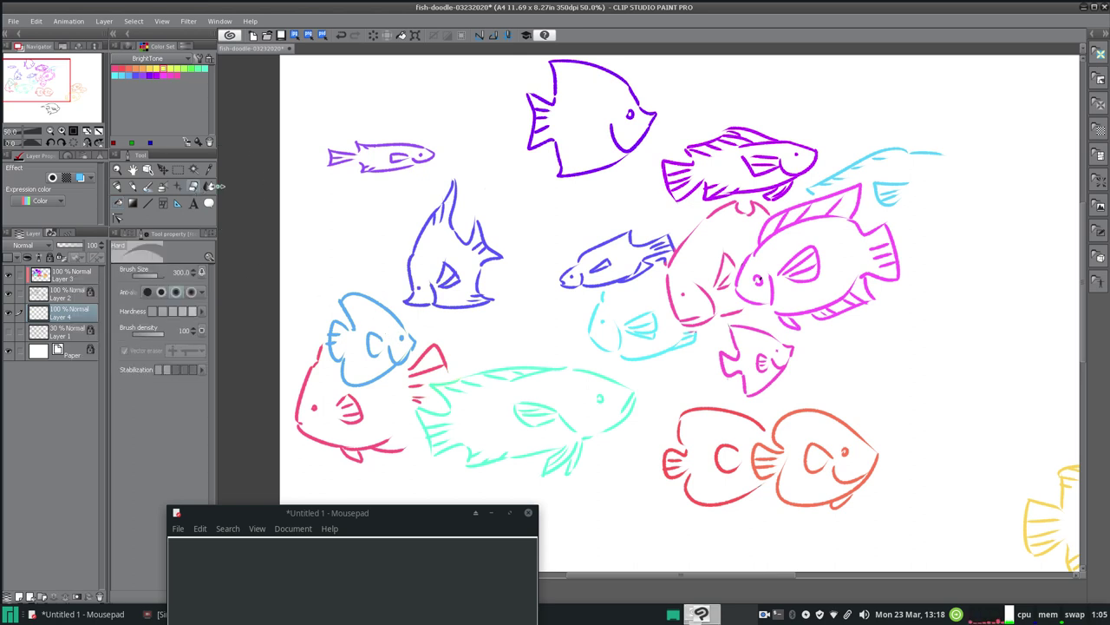
left_click_drag(215, 186, 245, 185)
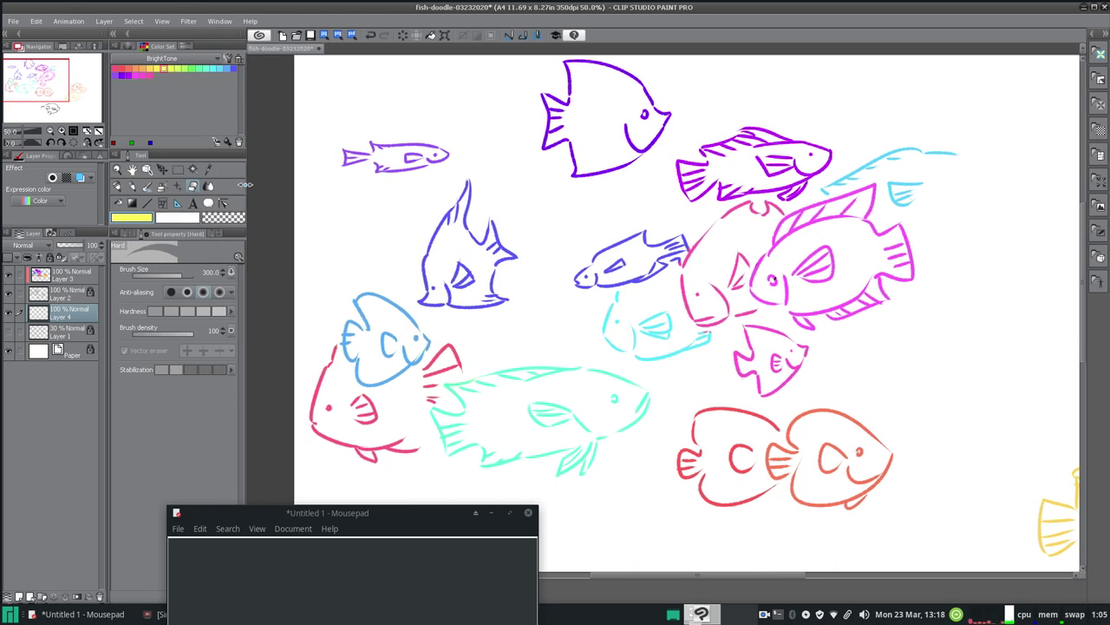
left_click(123, 205)
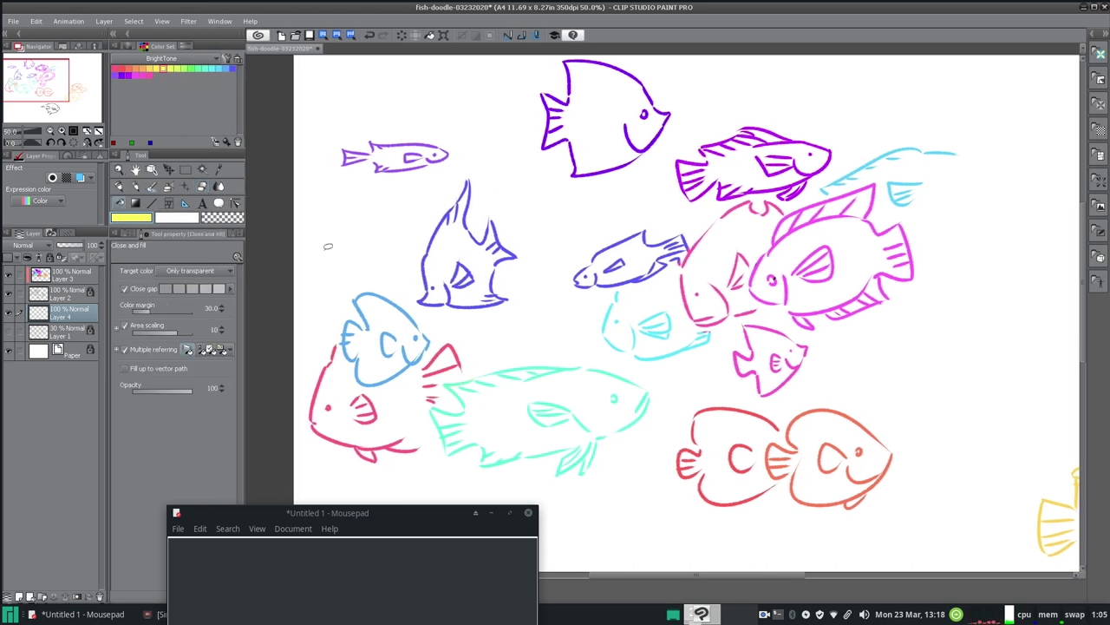
left_click(152, 202)
left_click(184, 202)
left_click(219, 202)
left_click(235, 202)
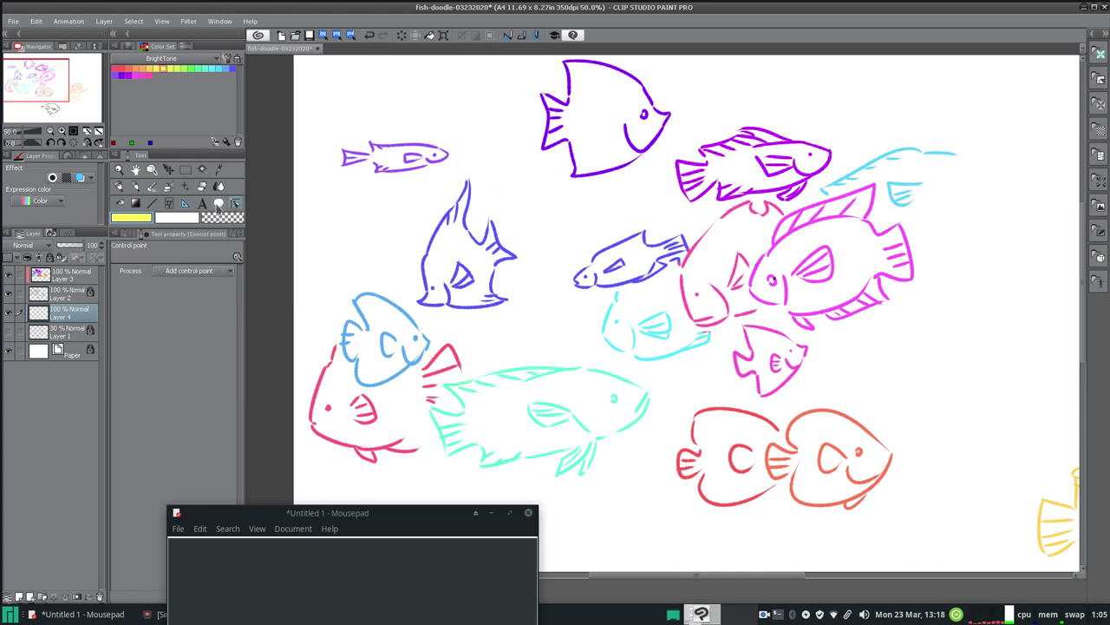
left_click(219, 203)
left_click(202, 203)
left_click(185, 203)
left_click(152, 203)
left_click(135, 203)
left_click(123, 204)
left_click(122, 205)
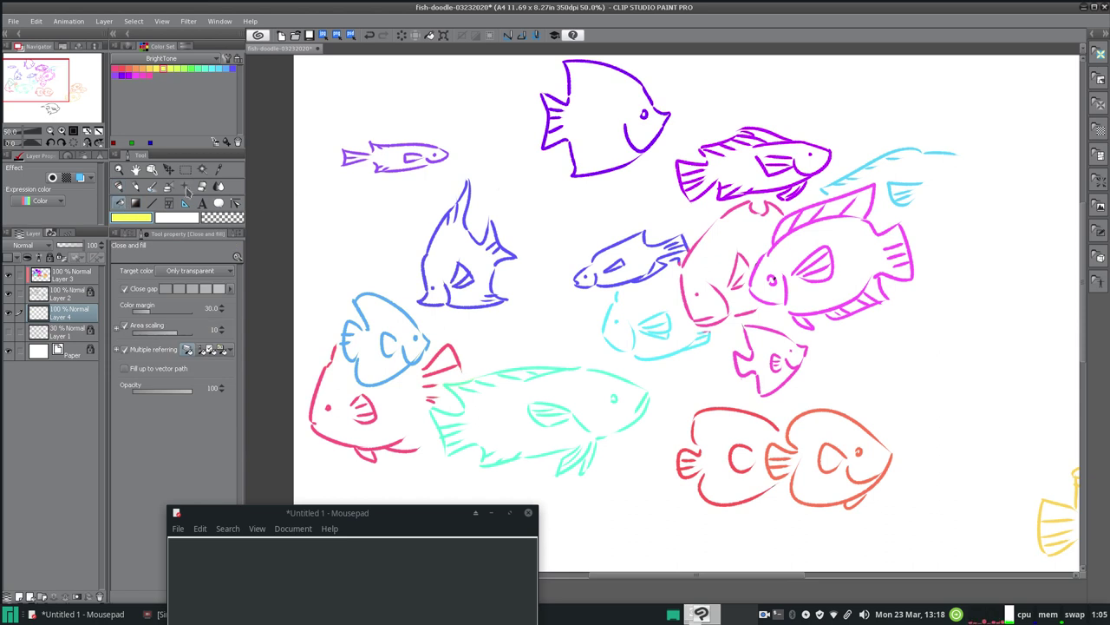
left_click(203, 187)
left_click(215, 187)
left_click(152, 187)
left_click(121, 189)
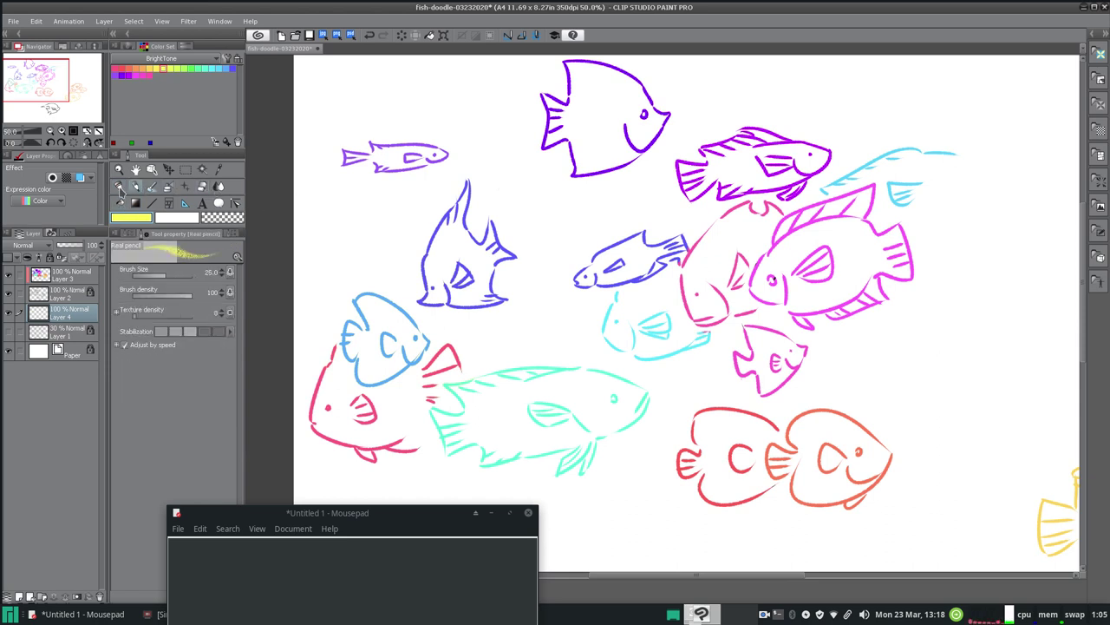
left_click(125, 200)
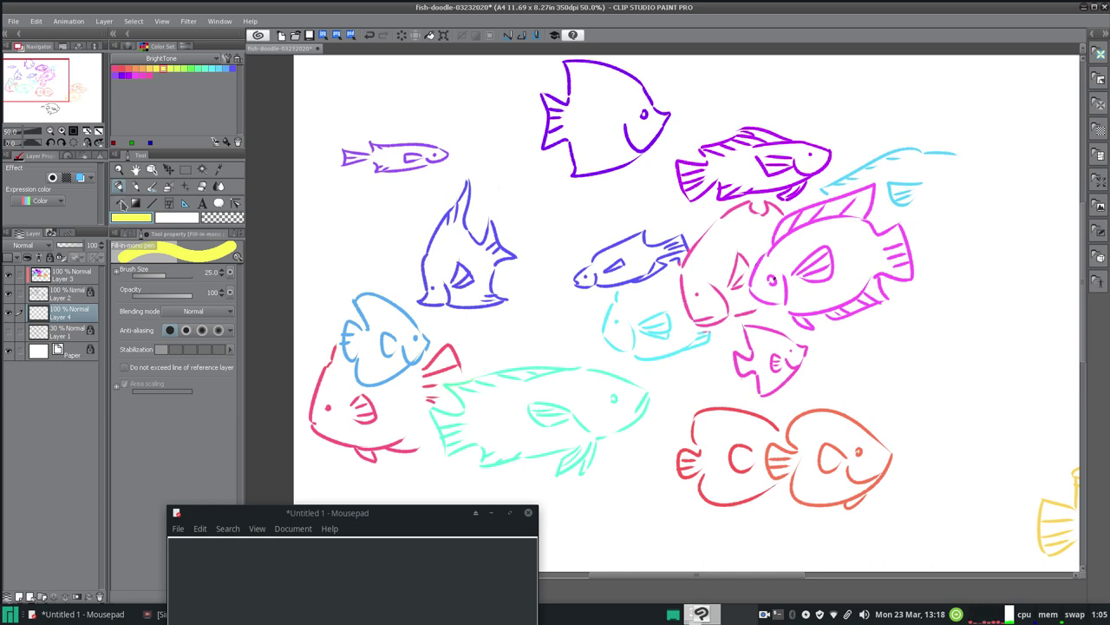
left_click(124, 204)
- Try auto-selecting the blue angelfish's interior by referring only to the editing layer, and undo the selection
left_click(206, 172)
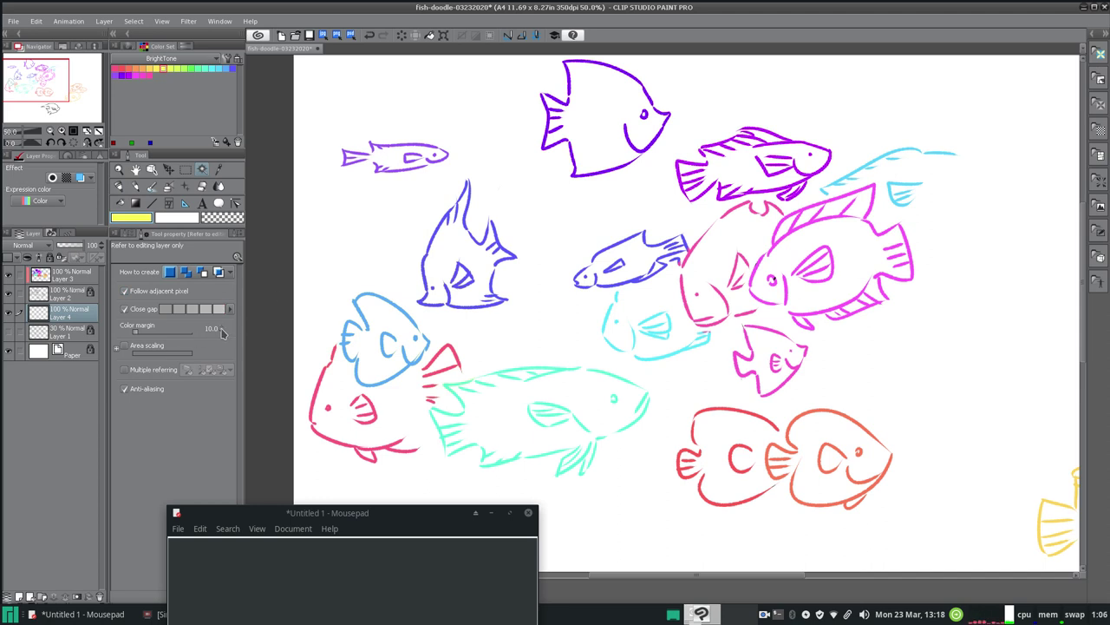
left_click(459, 255)
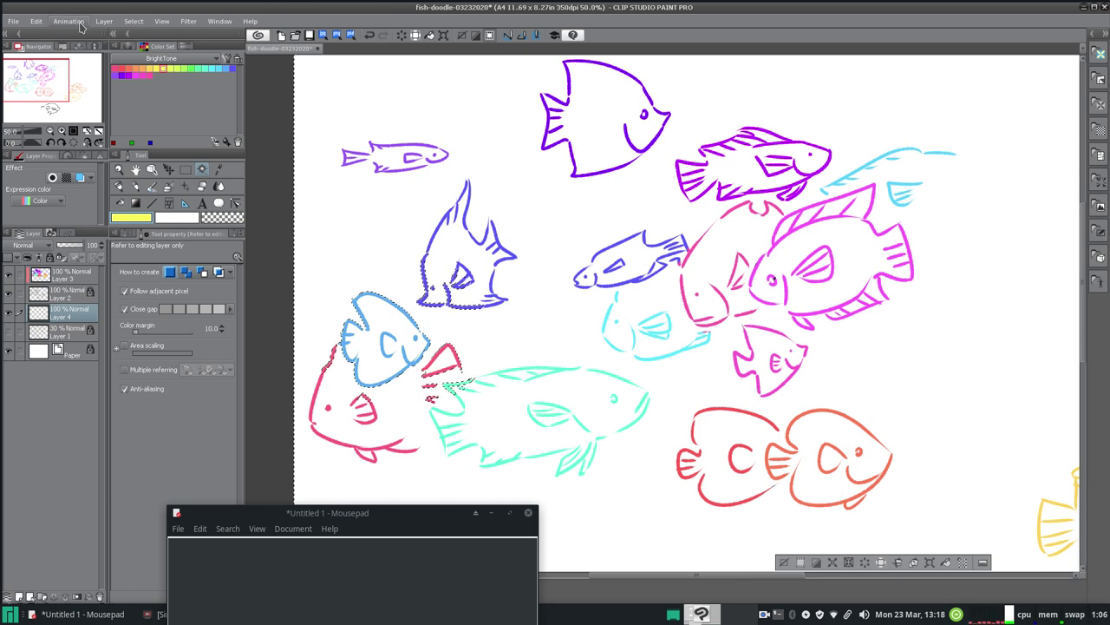
left_click(37, 21)
key("Escape")
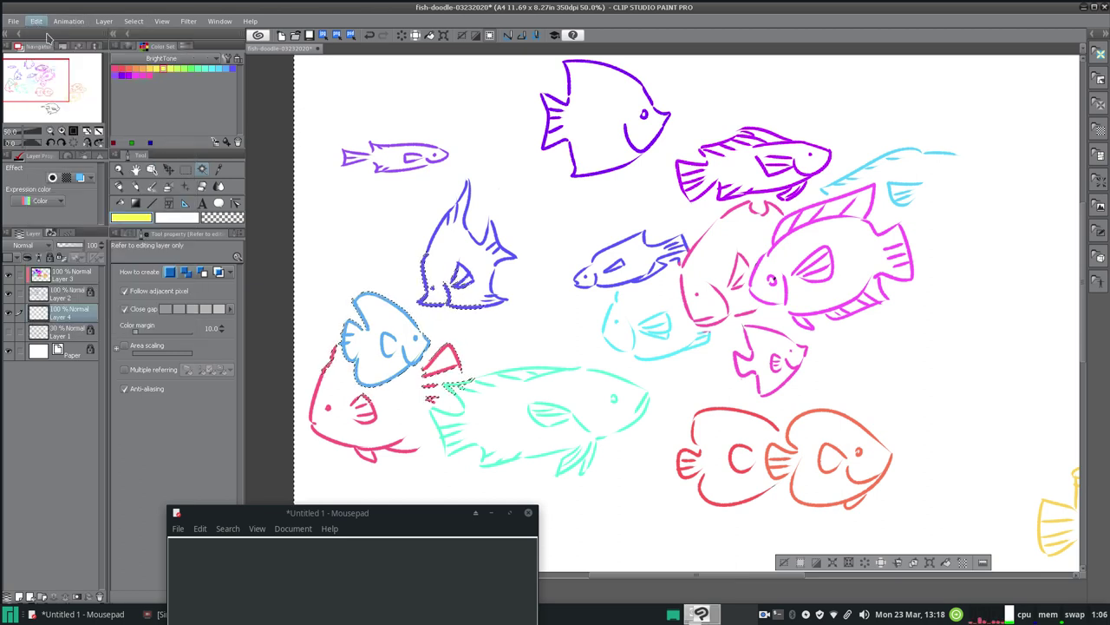
key("ctrl+d")
key("ctrl+z")
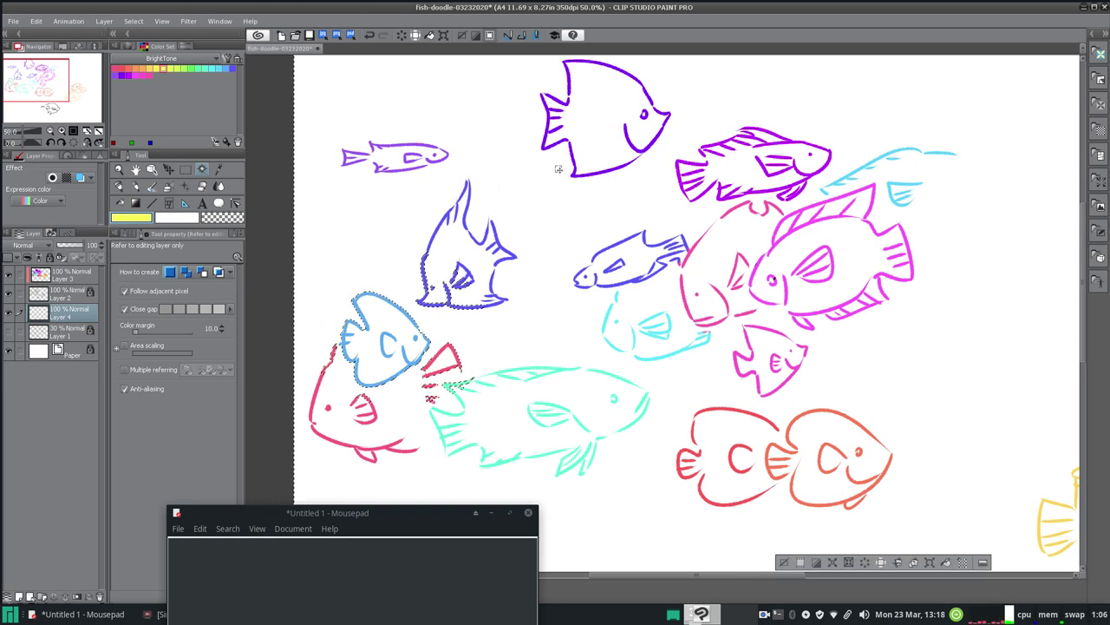
left_click(35, 20)
left_click(38, 42)
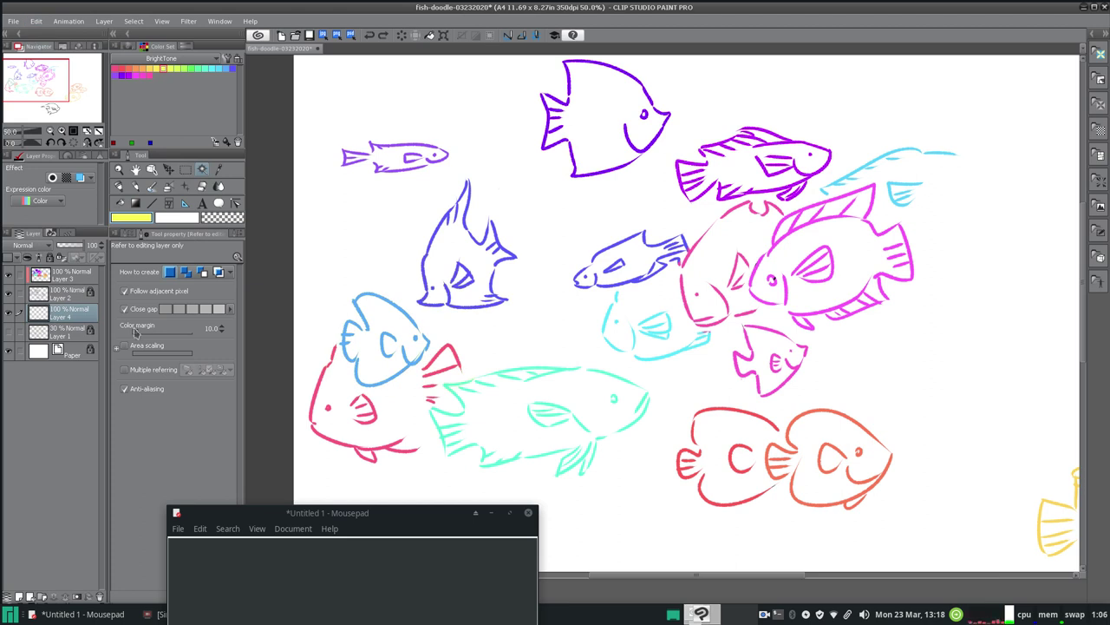
- Switch to Mousepad and write the note "Looks like my lines are too disconnected."
left_click(322, 588)
type("Loo")
type("ks like")
type(" I dod")
key("BackSpace")
key("BackSpace")
key("BackSpace")
key("BackSpace")
key("BackSpace")
type("my lines are")
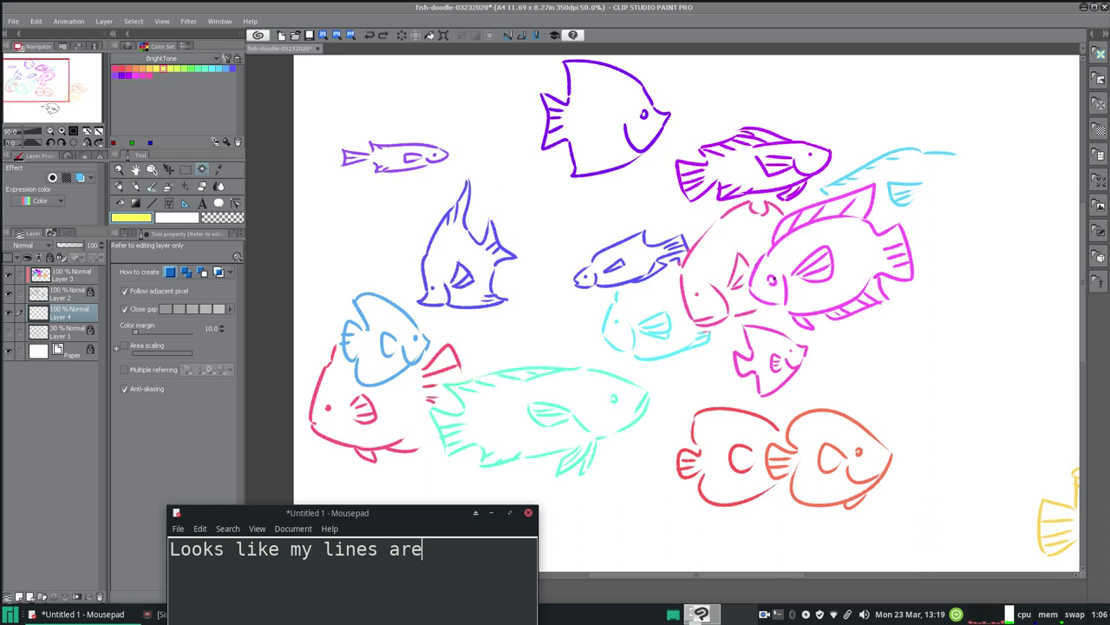
type(" too disconnected.")
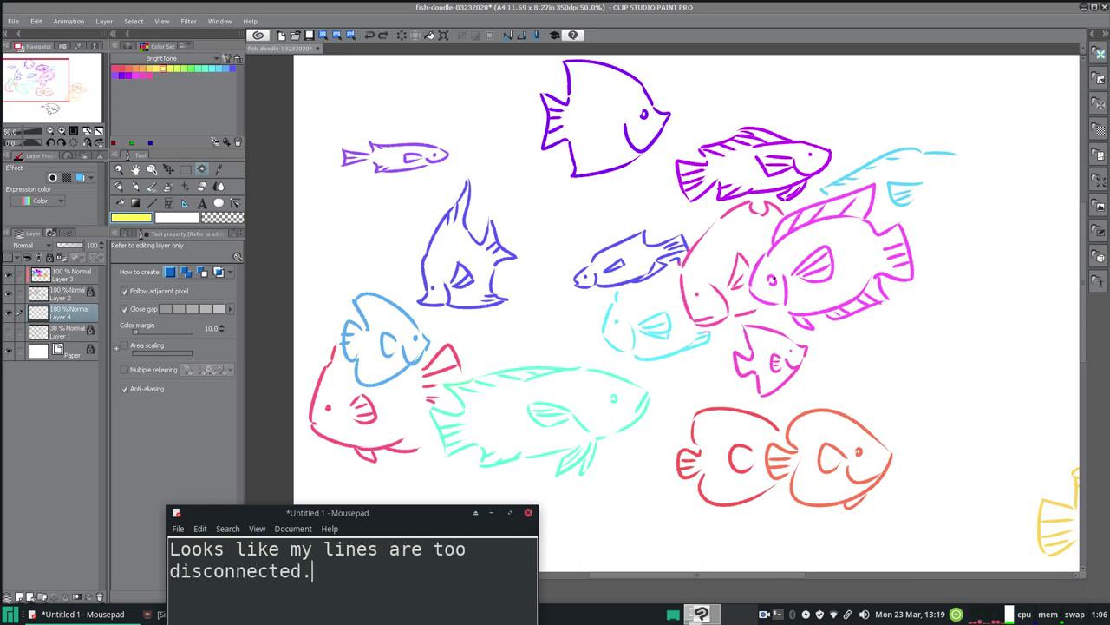
- Replace the note with "Also... I wasn't able to select paint bucket for some reason."
left_click_drag(329, 584, 152, 527)
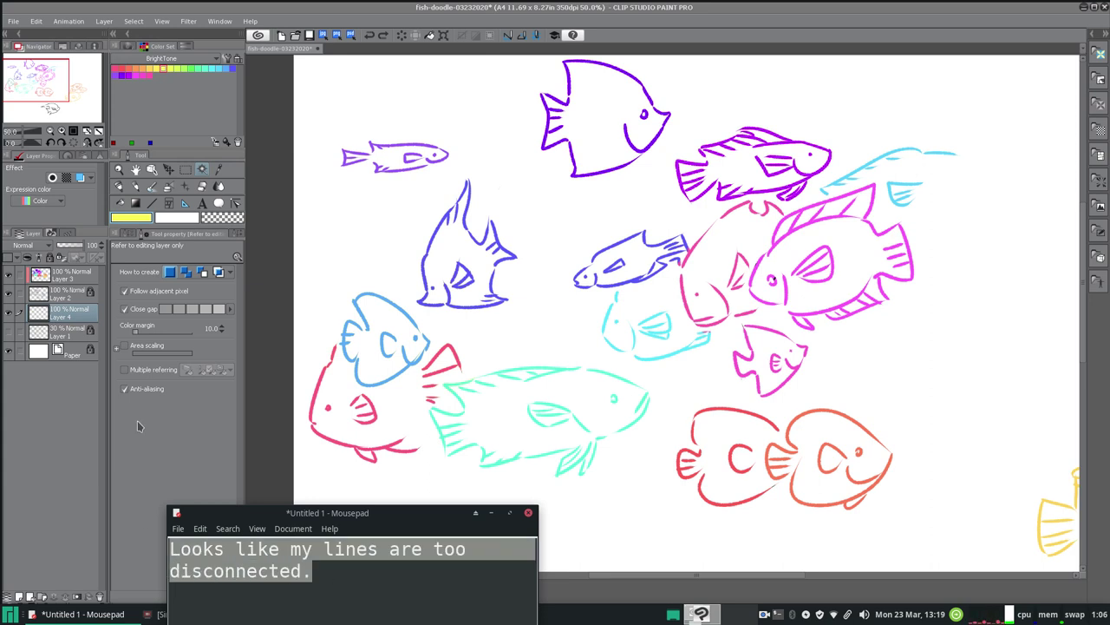
key("BackSpace")
type("Also... I wasn't able to select paint bucket for ")
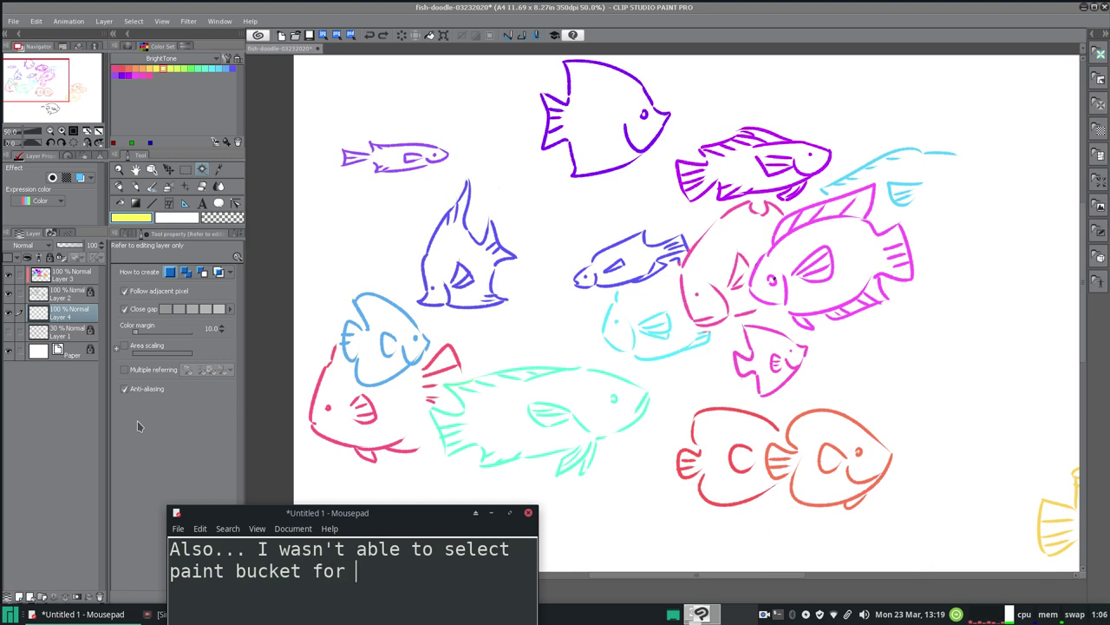
type("some reason.")
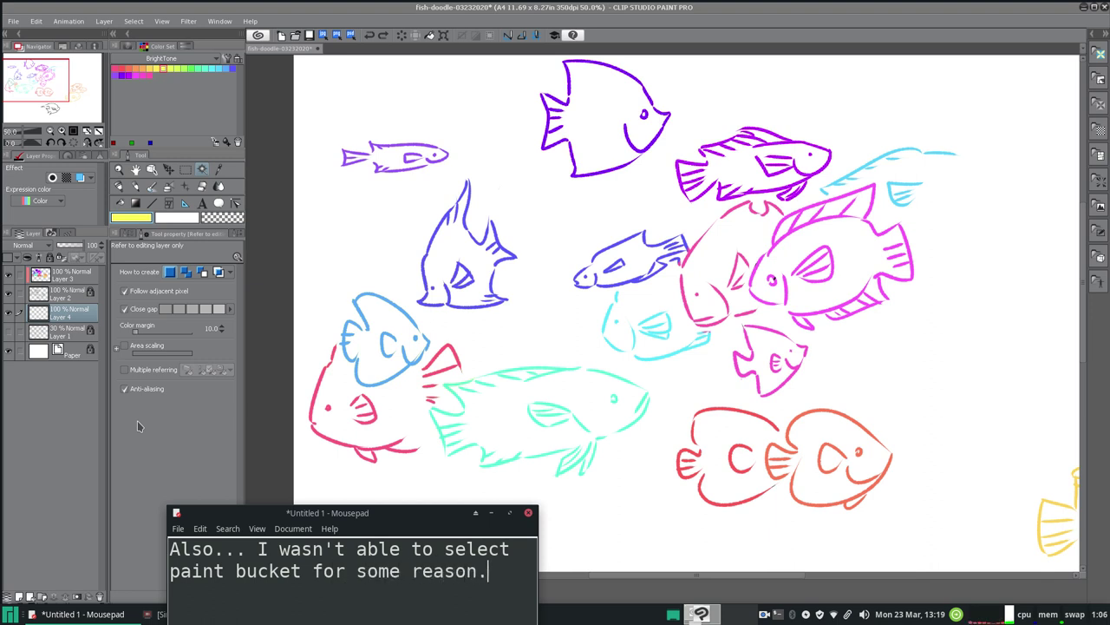
- Replace the note with "But it might be lag." and clear the text
key("ctrl+a")
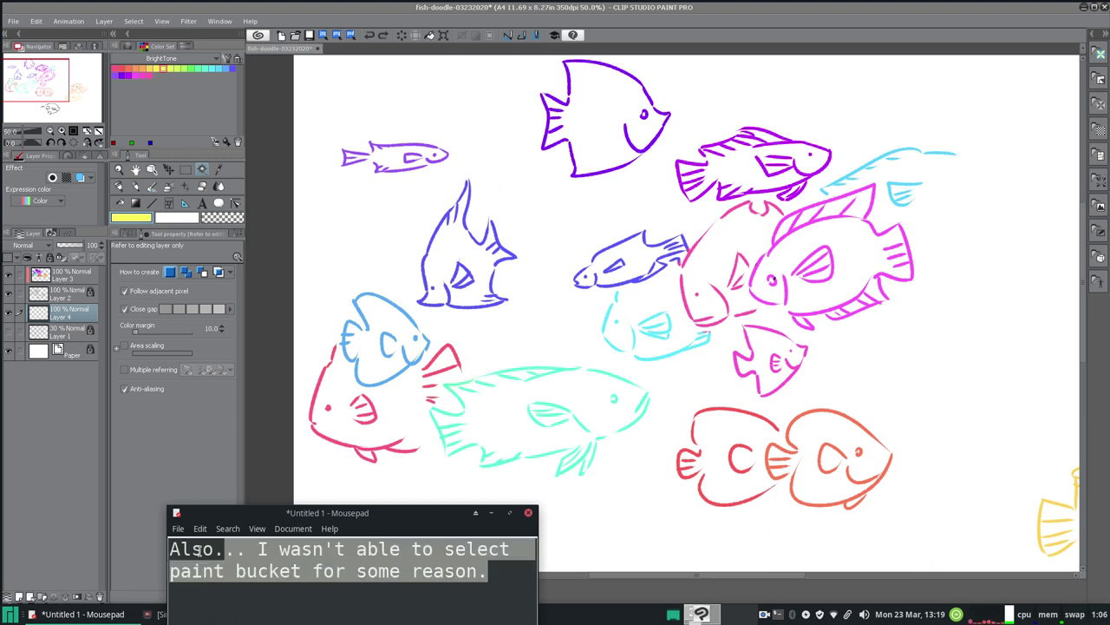
type("But it")
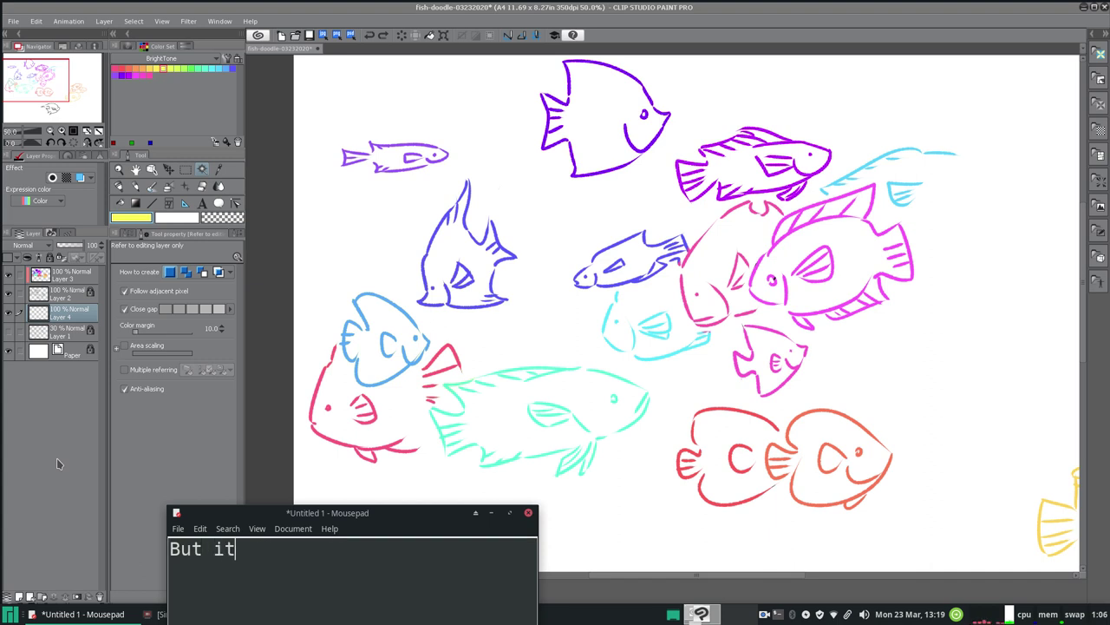
type(" might be lag.")
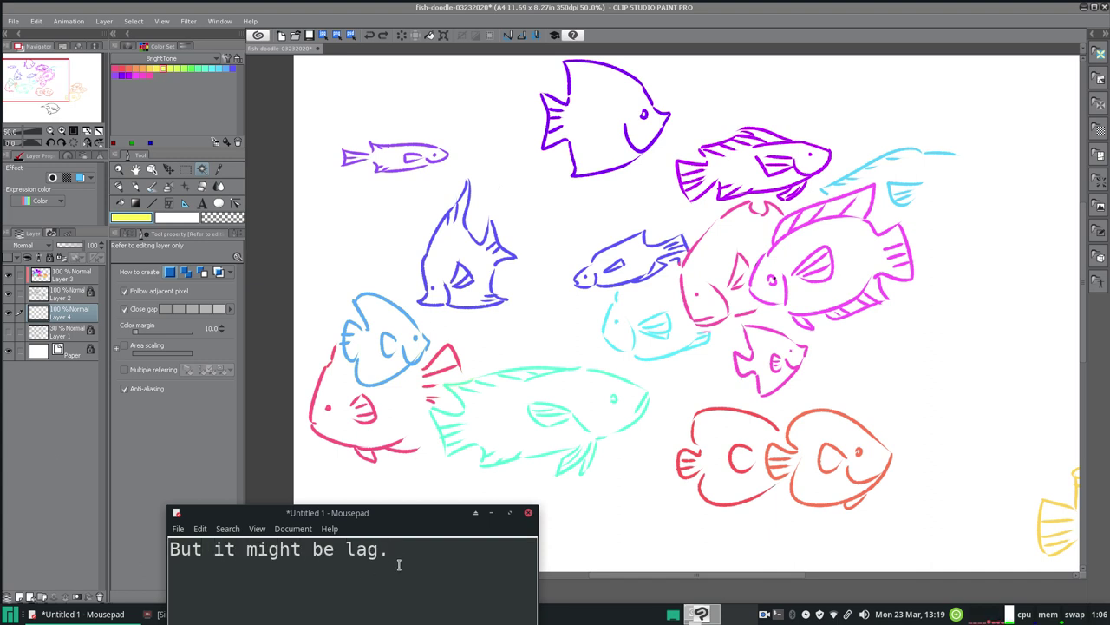
left_click_drag(399, 565, 74, 519)
key("BackSpace")
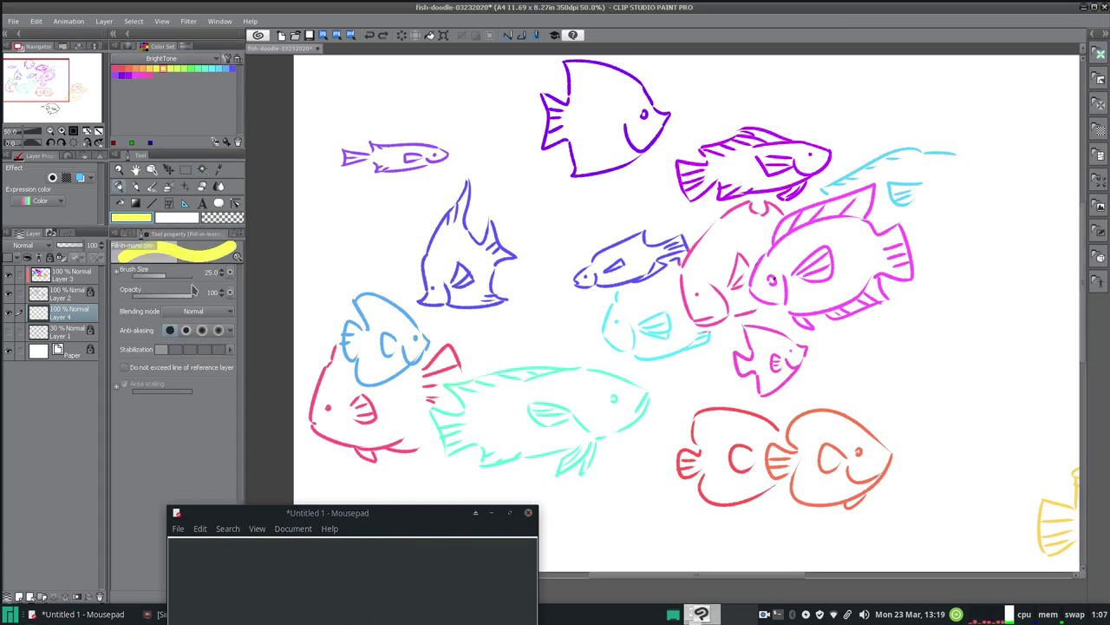
- Test whether the fill, eraser, blend, brush and pen tools can be selected, ending on Close and fill
left_click(120, 203)
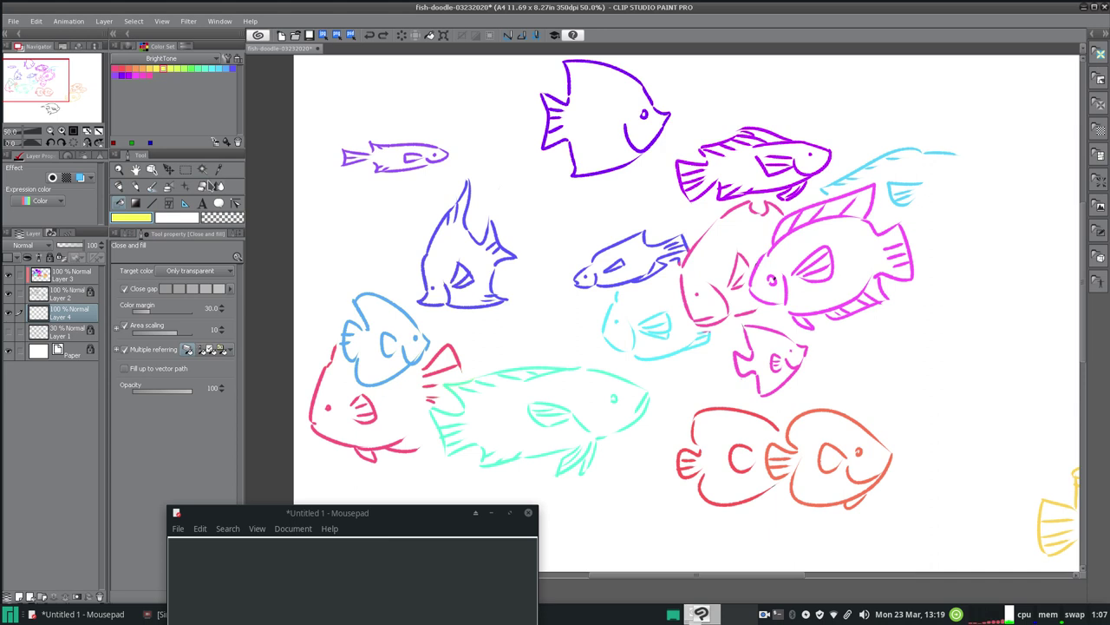
left_click(203, 187)
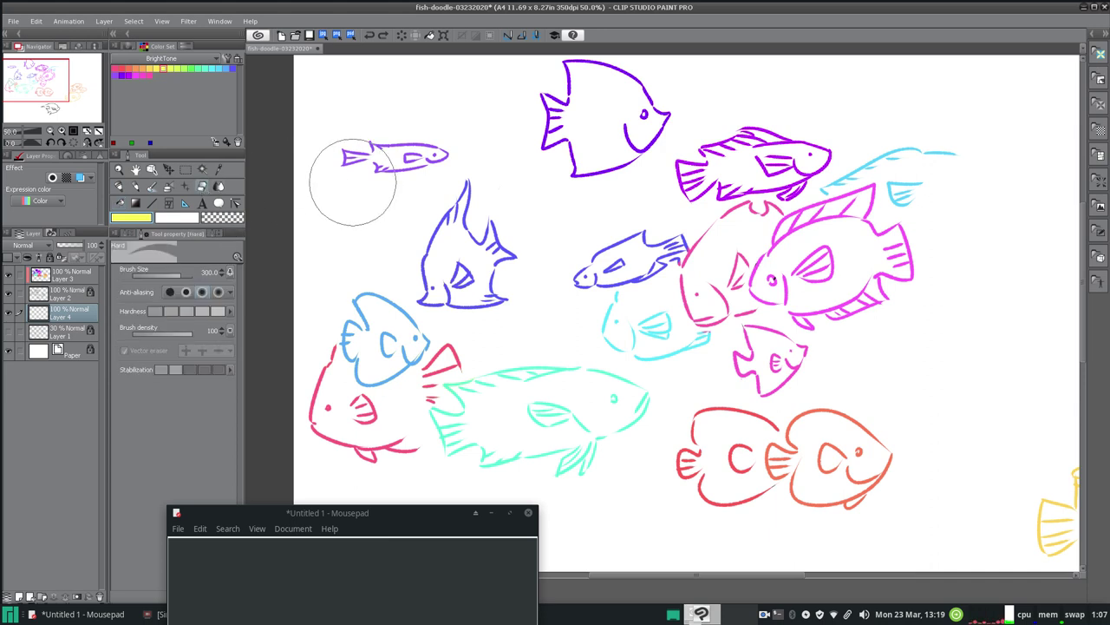
left_click(216, 189)
left_click(205, 207)
left_click(170, 187)
key("b")
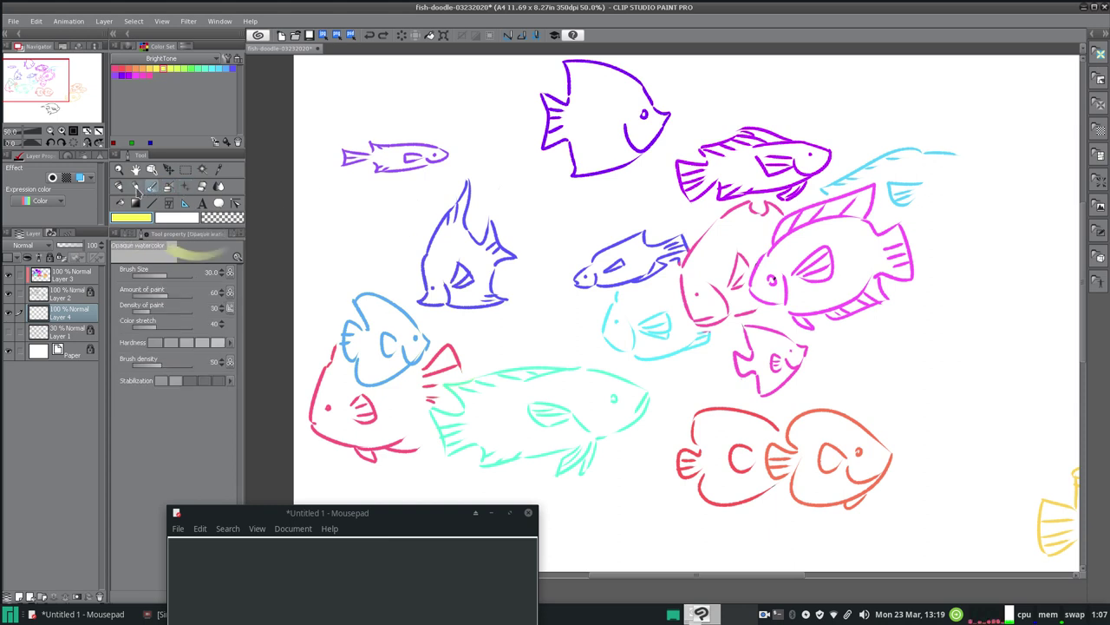
left_click(136, 189)
left_click(119, 187)
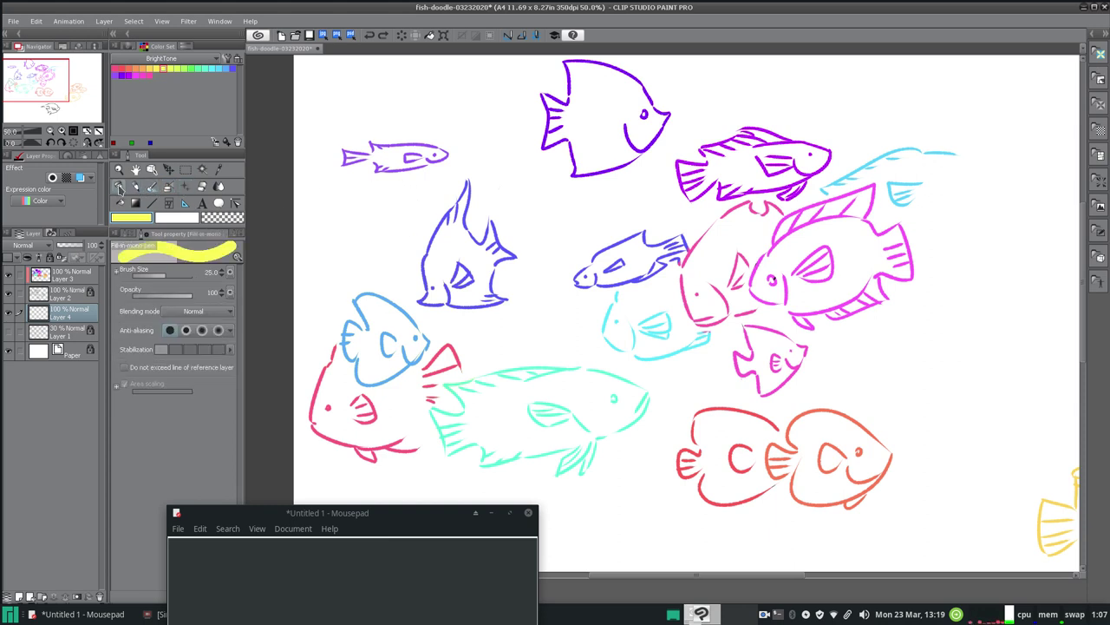
left_click(121, 204)
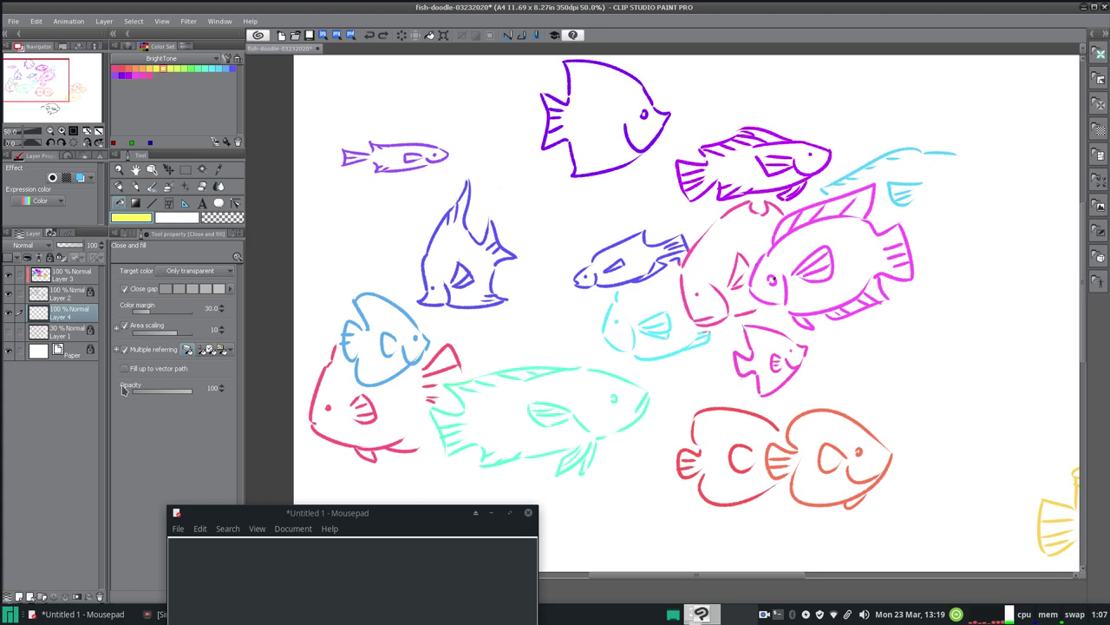
- Review the target color options of Close and fill, keeping Only transparent
left_click(183, 272)
left_click(183, 274)
left_click(183, 274)
left_click(183, 275)
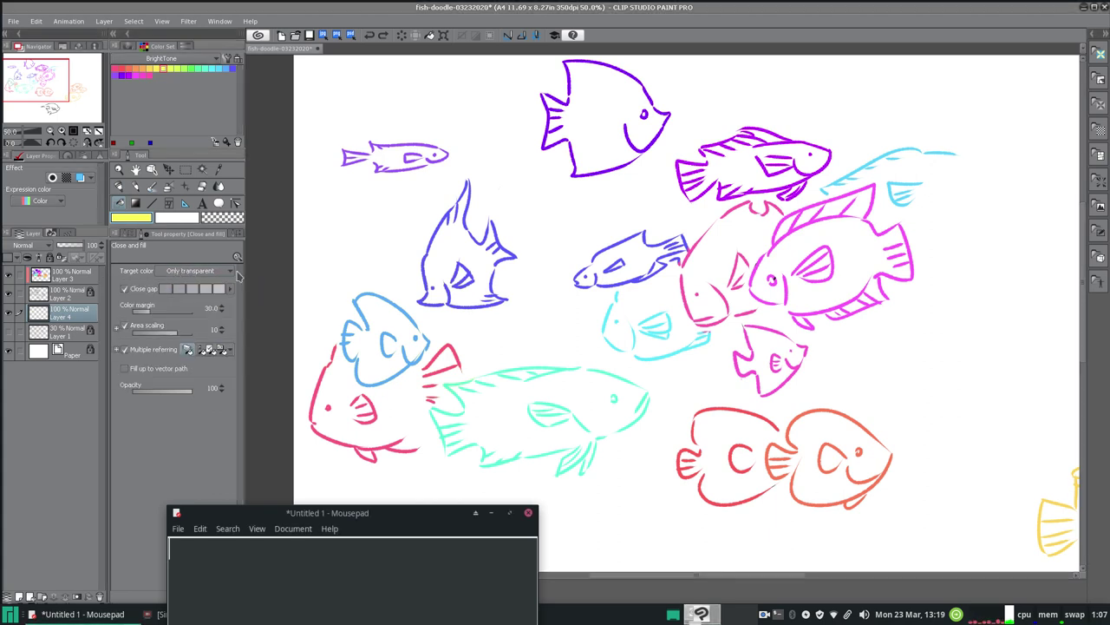
left_click(230, 274)
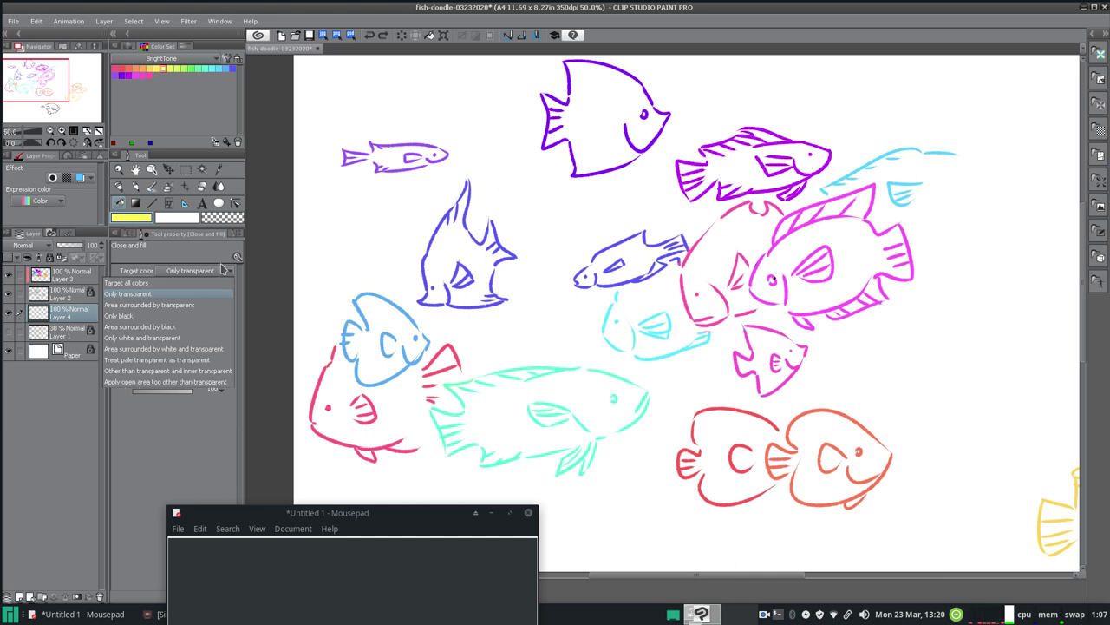
left_click(223, 270)
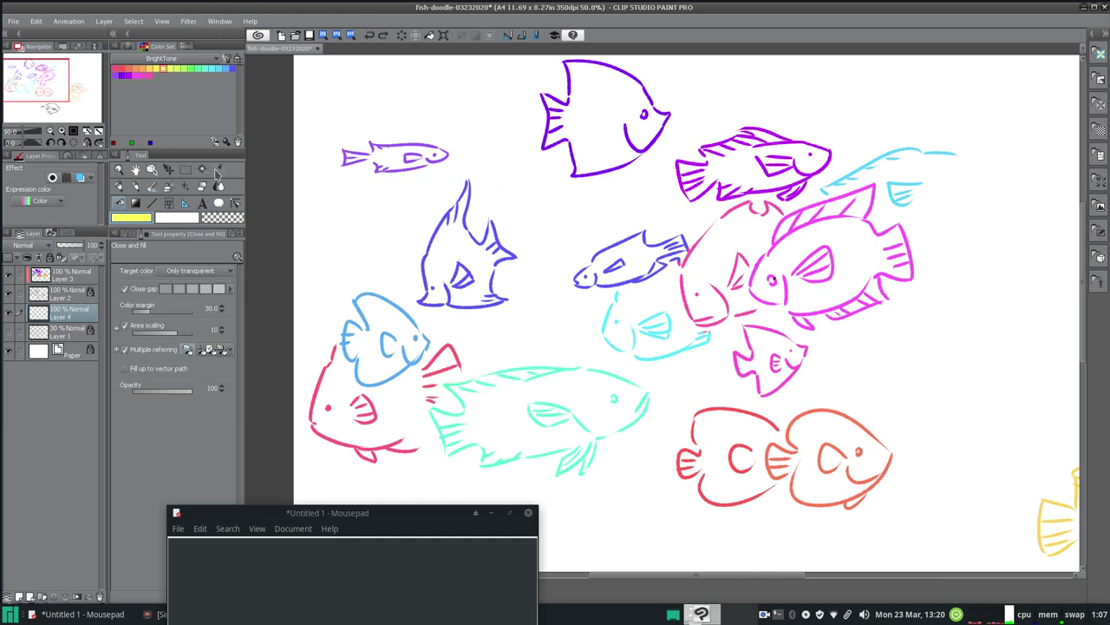
- Switch to the Auto select tool that refers to the editing layer only and set its close gap to 50
left_click(202, 170)
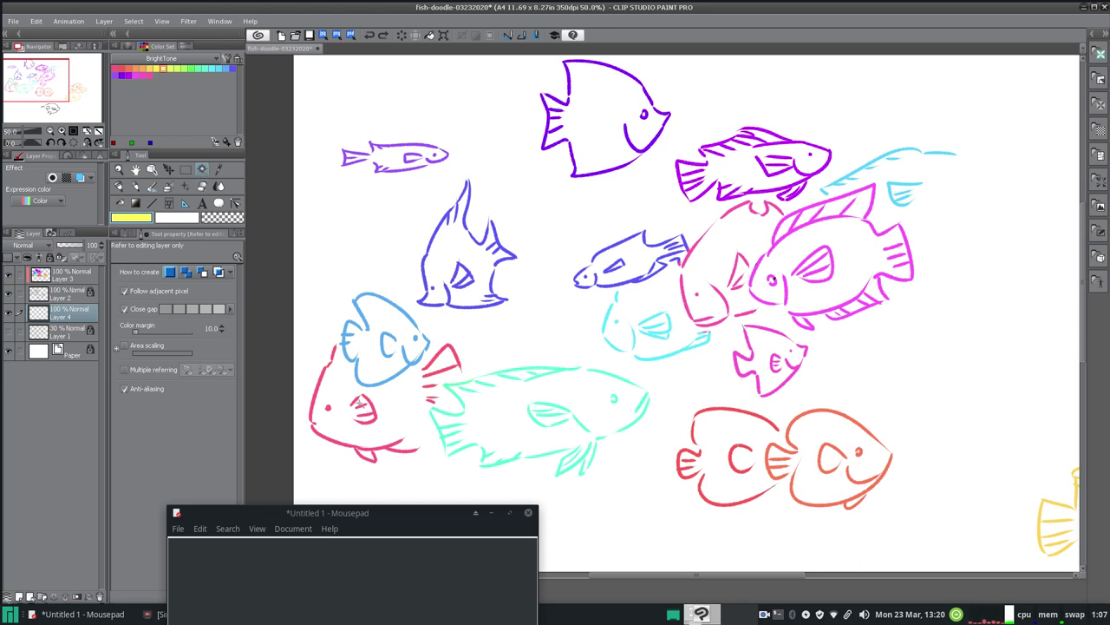
left_click(227, 309)
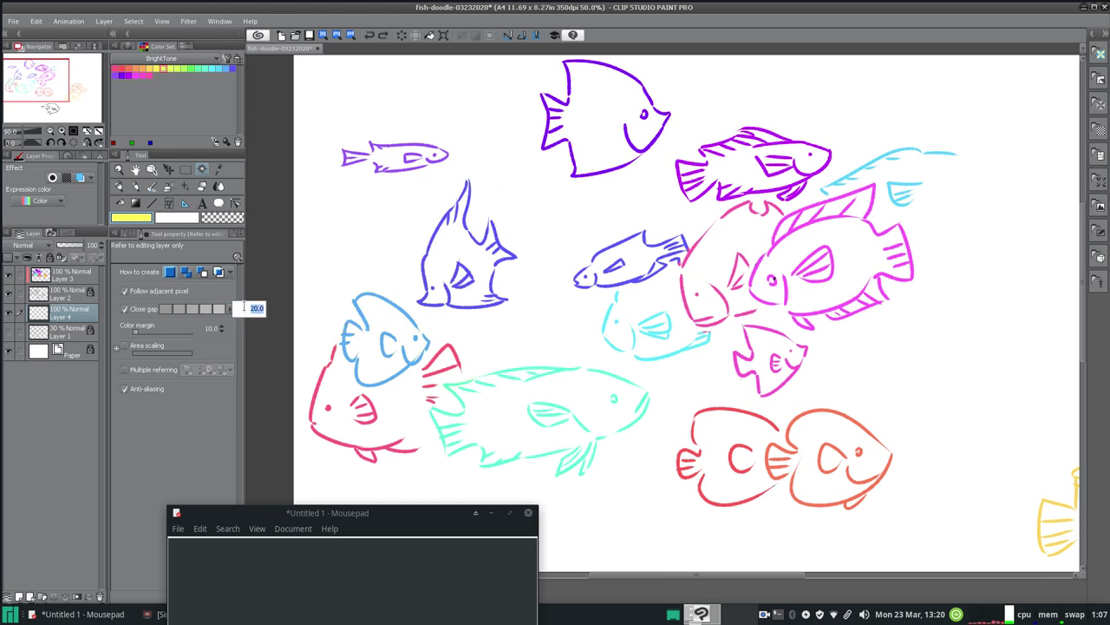
type("350")
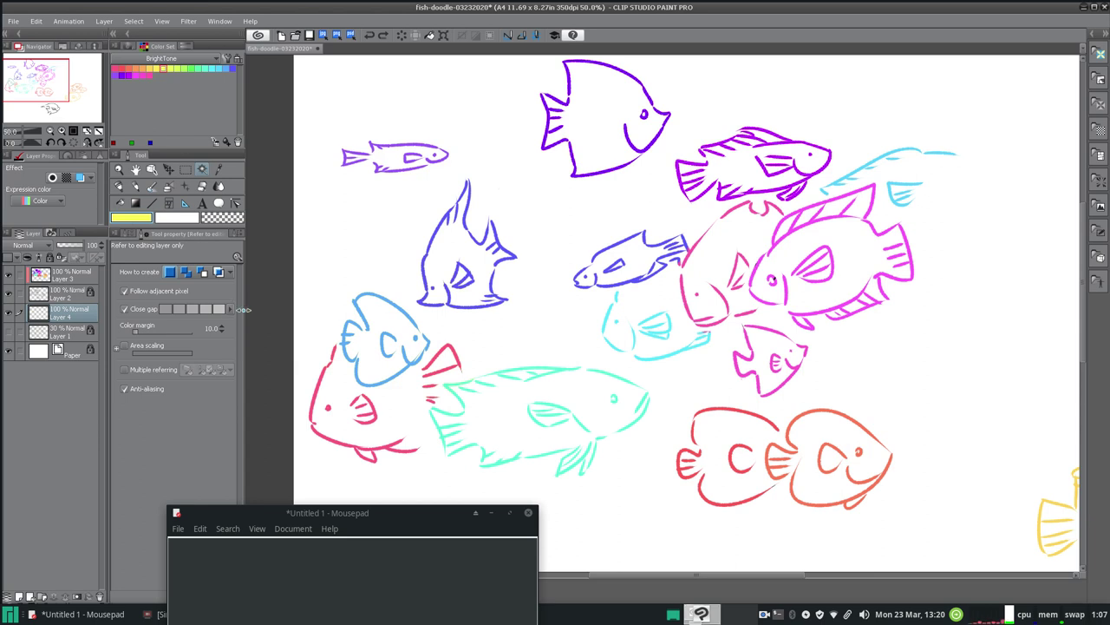
key("Return")
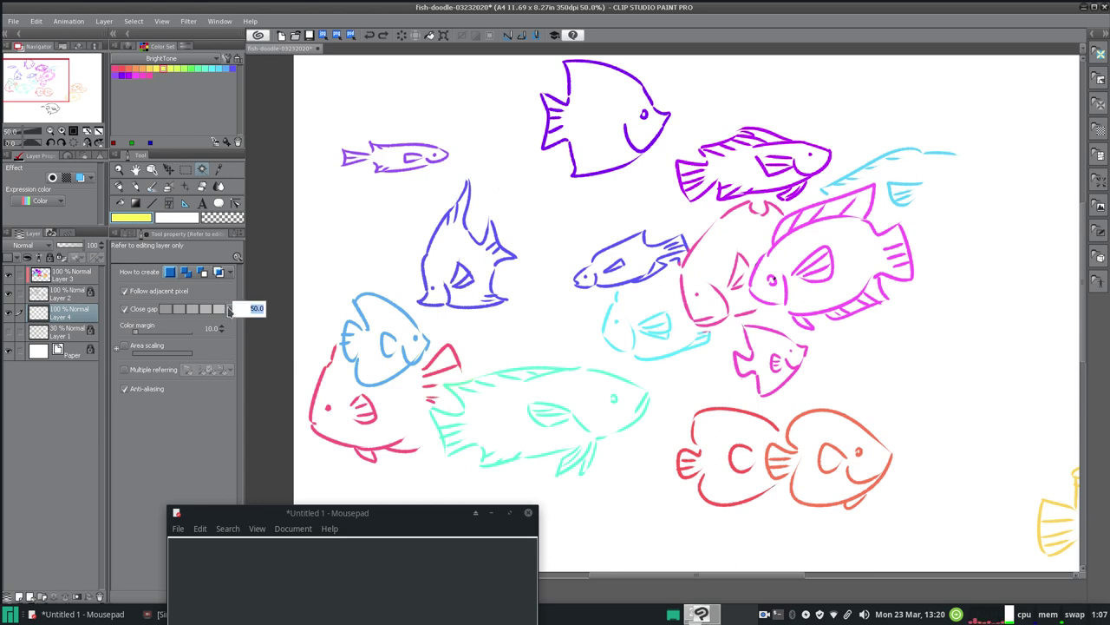
- Try auto-selecting the interior of the orange fish and undo the selection
left_click(815, 431)
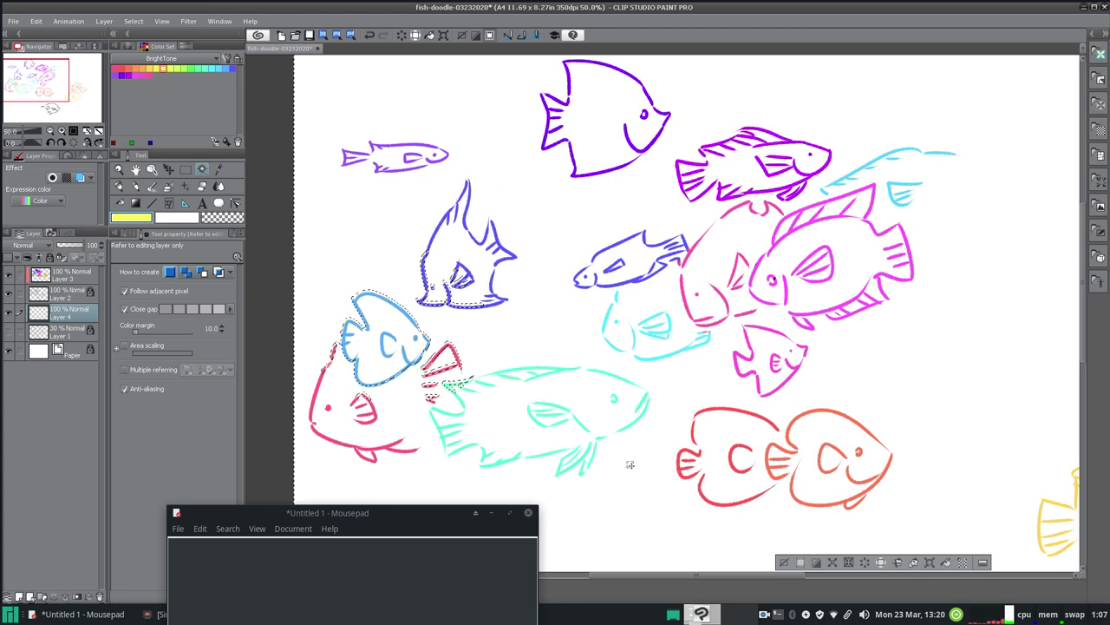
left_click(35, 20)
left_click(36, 21)
left_click(39, 23)
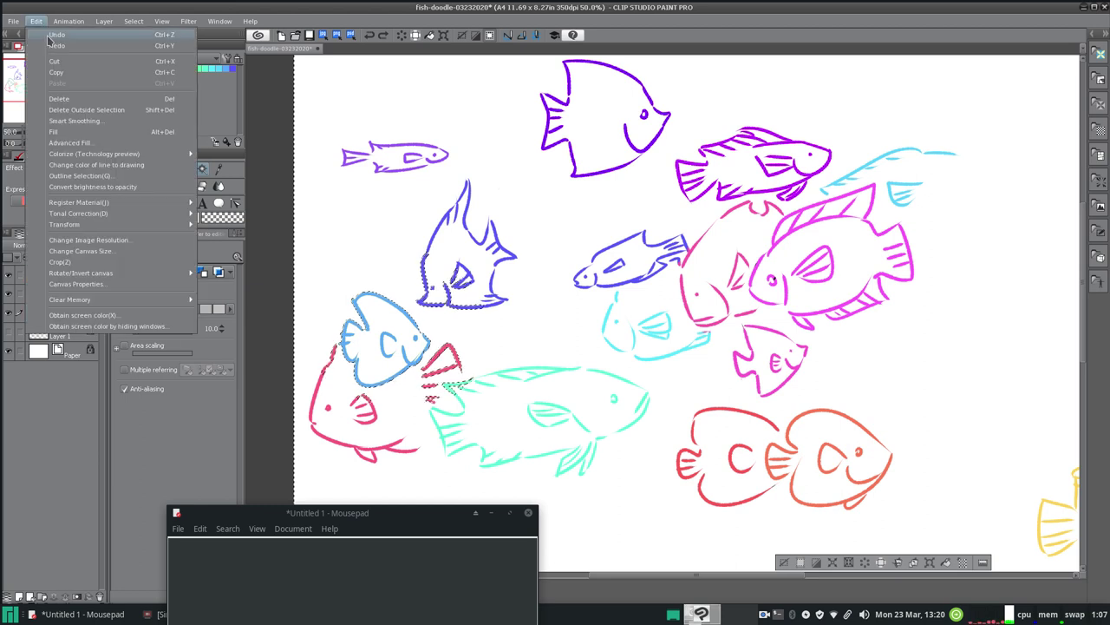
left_click(50, 34)
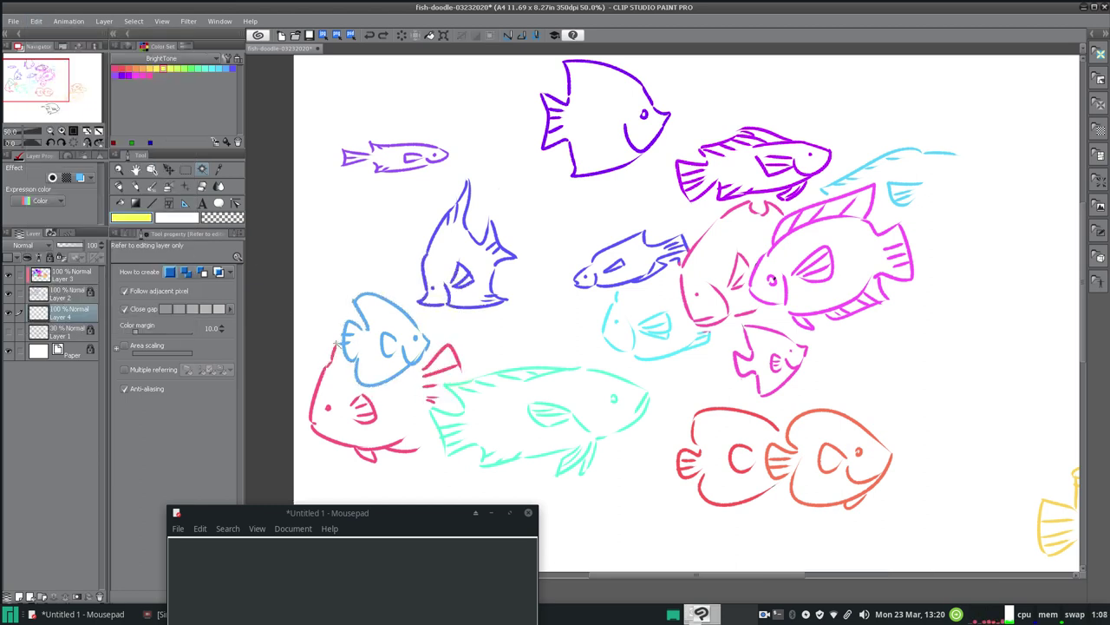
- Auto-select all parts of the blue angelfish's interior and expand the selected area by 5 px
left_click(371, 347)
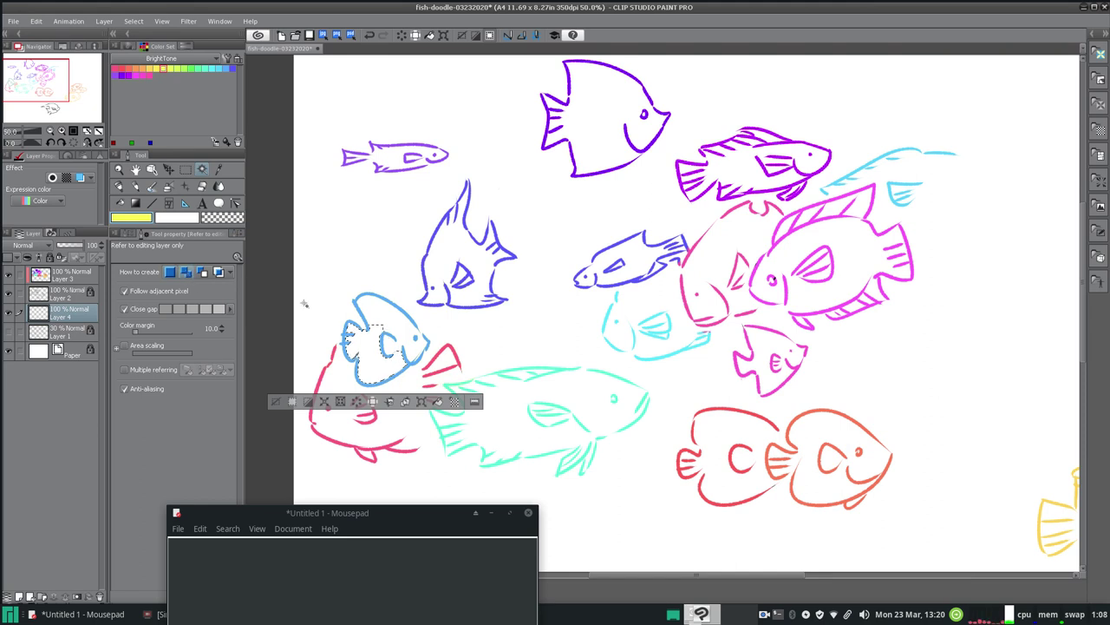
left_click(390, 321, "shift")
left_click(415, 349, "shift")
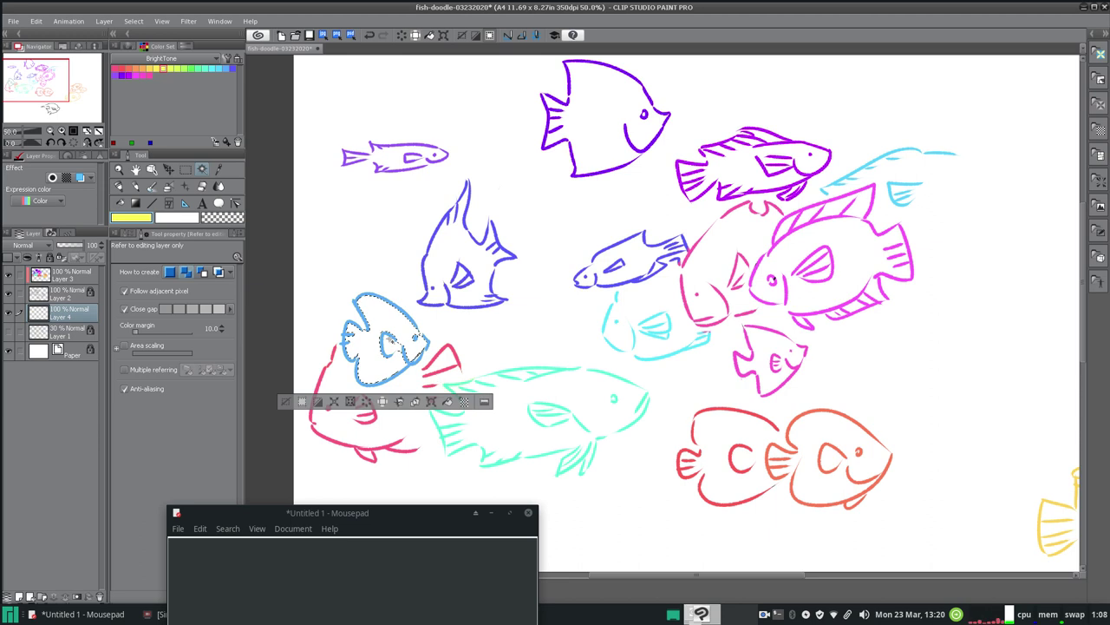
left_click(130, 20)
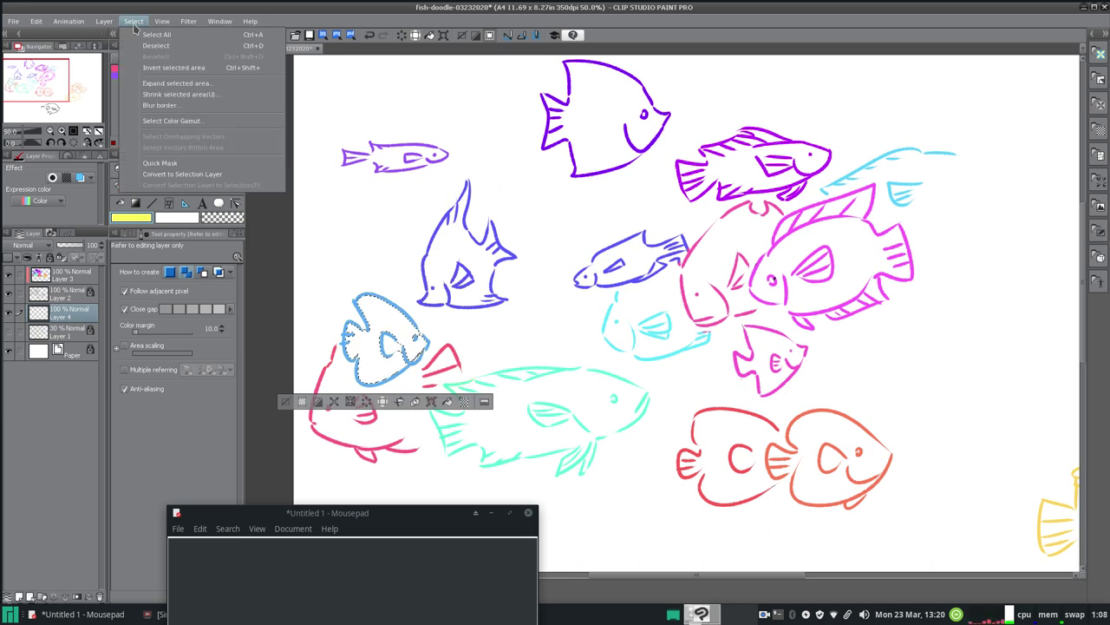
left_click(176, 84)
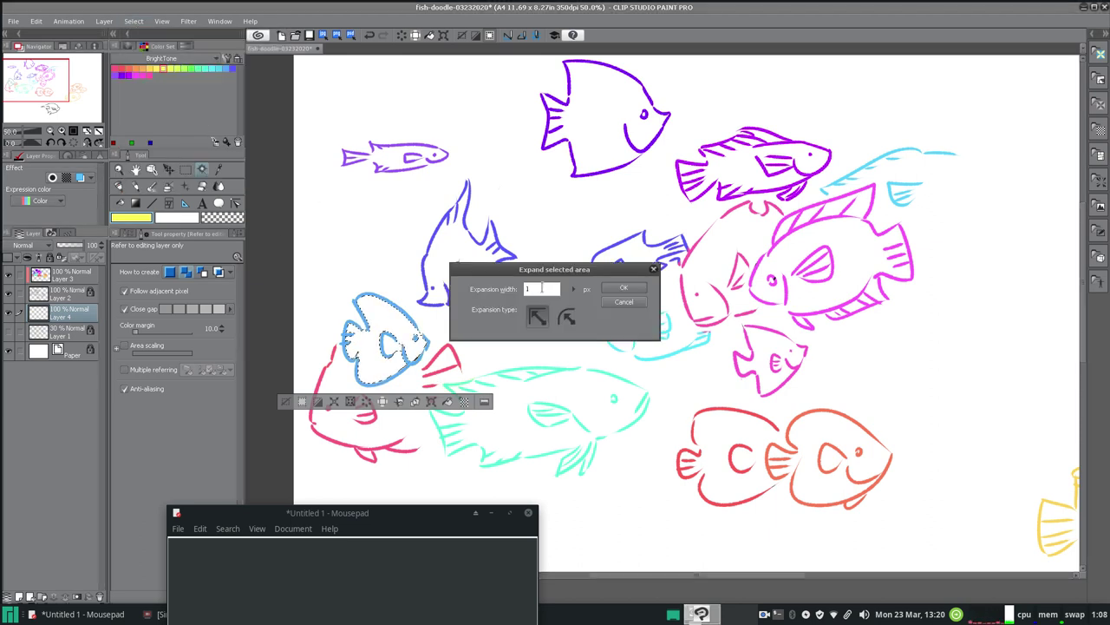
type("5")
left_click(621, 289)
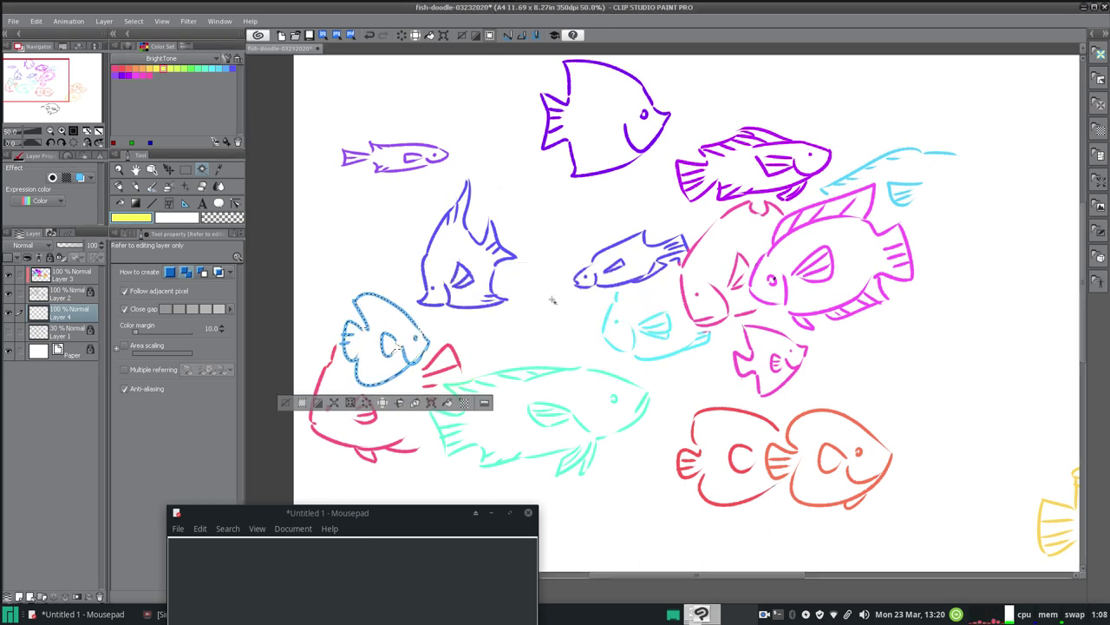
- Paint the blue angelfish's selected interior yellow with the Fill-in mono pen, including the side fin, and deselect
left_click(118, 186)
left_click_drag(363, 332, 356, 342)
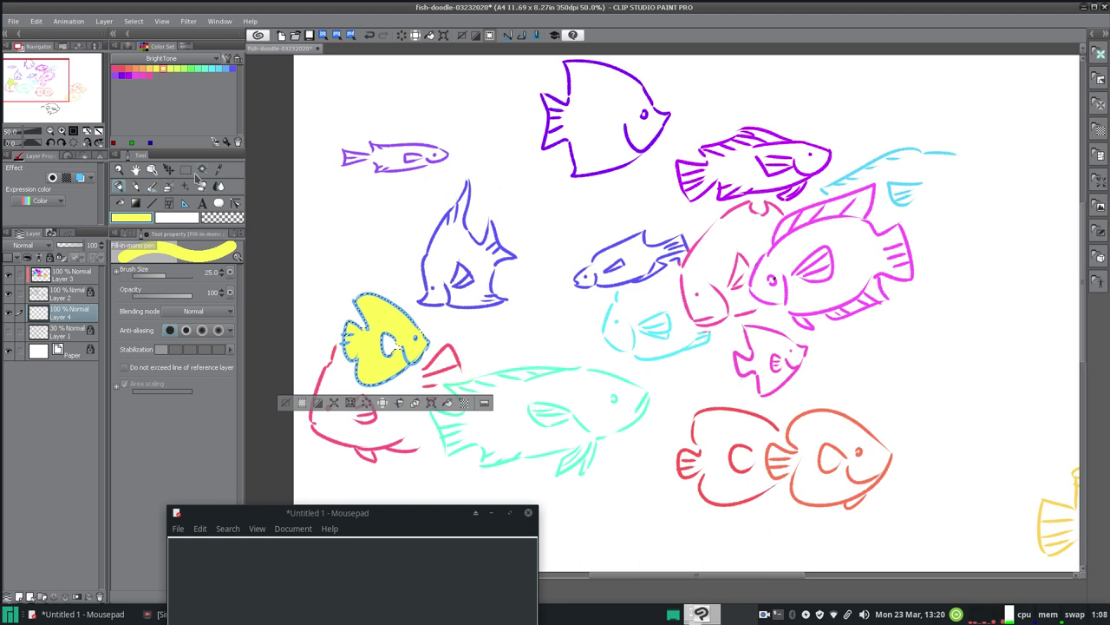
left_click(201, 169)
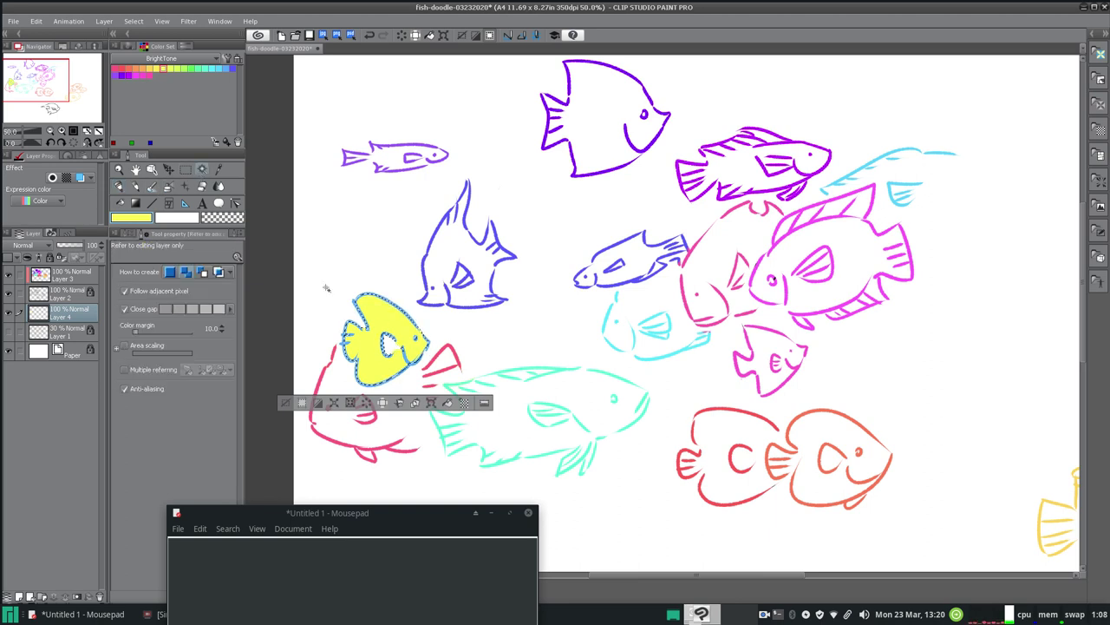
left_click(120, 186)
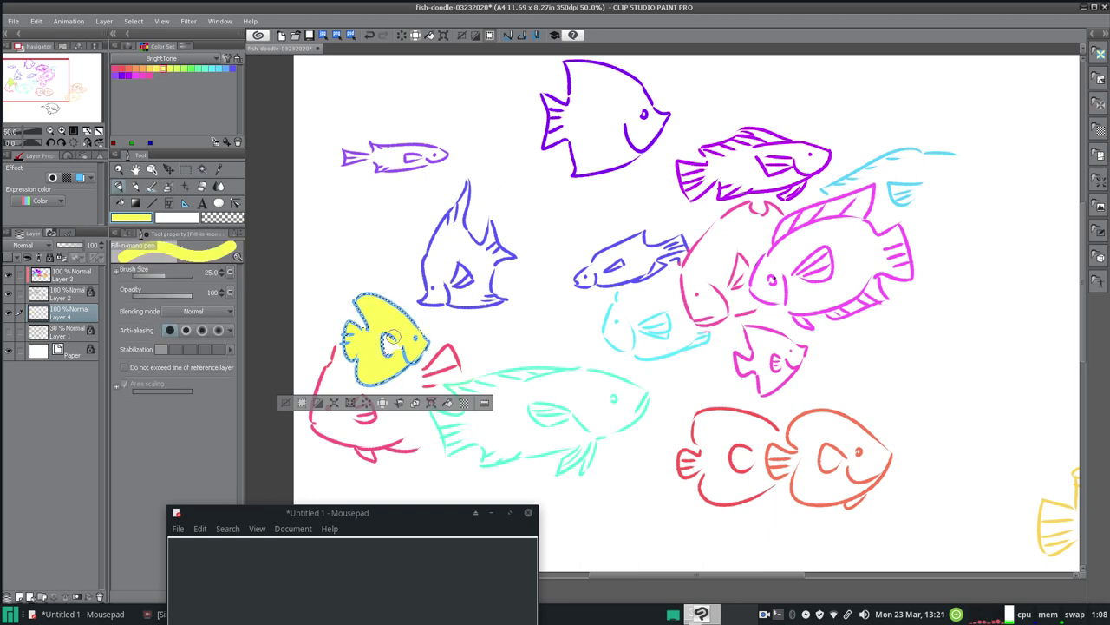
left_click(134, 21)
left_click(161, 50)
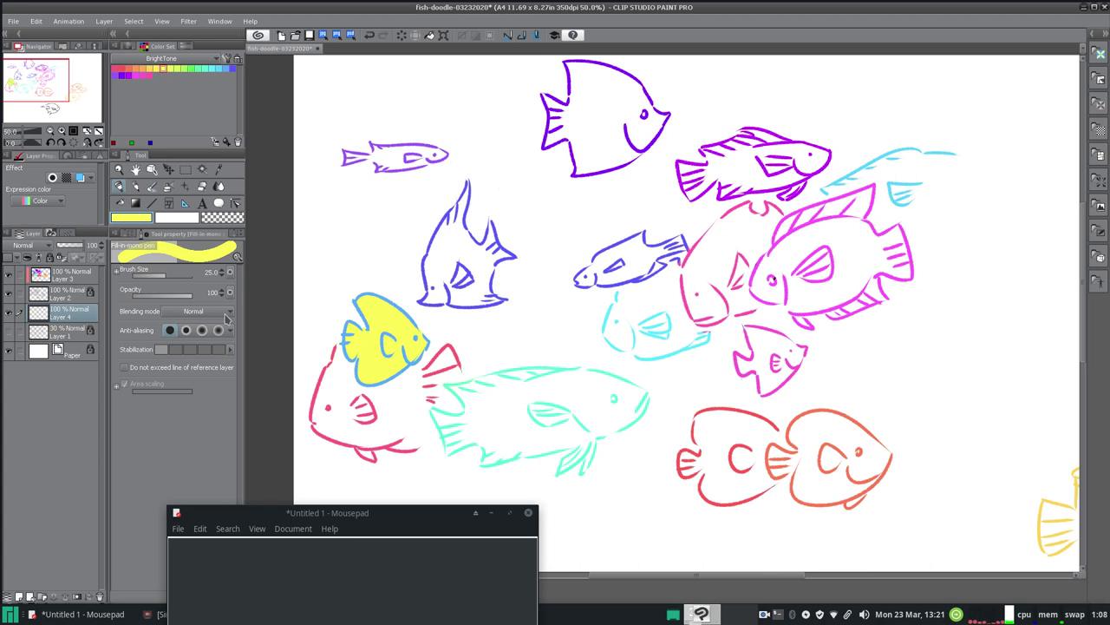
- Try auto-selecting the interior of the purple angelfish and undo the selection
left_click(204, 170)
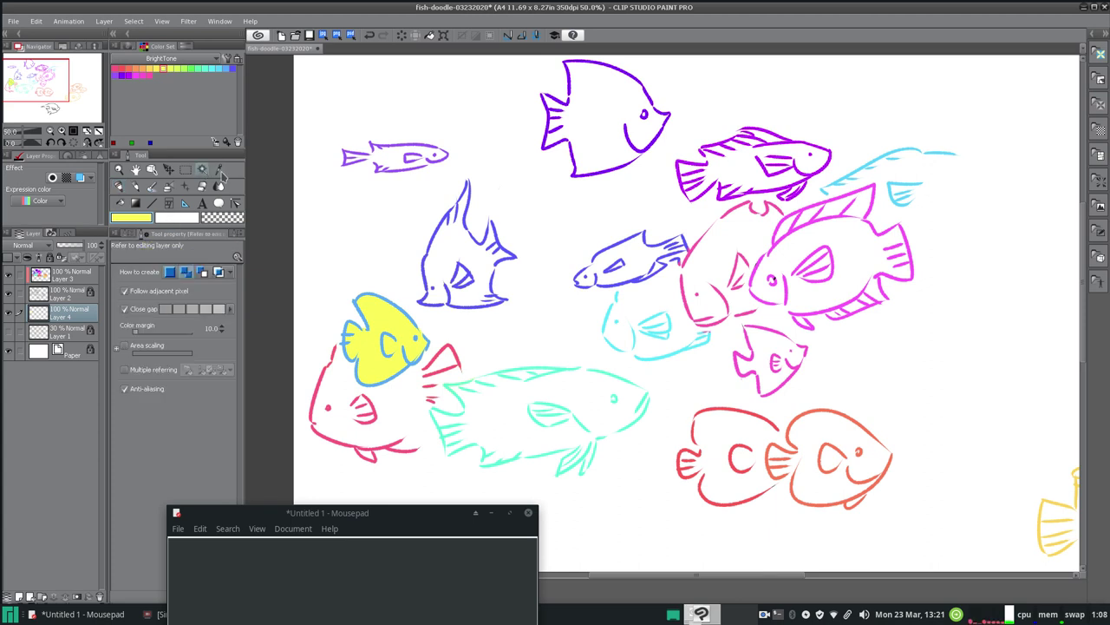
left_click(602, 128)
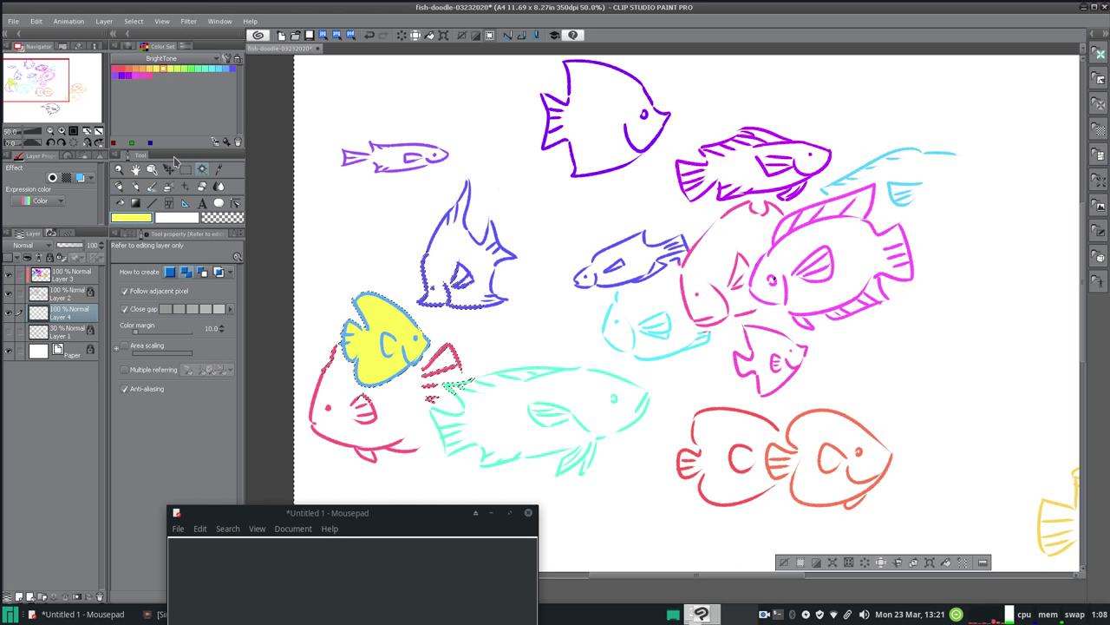
left_click(35, 21)
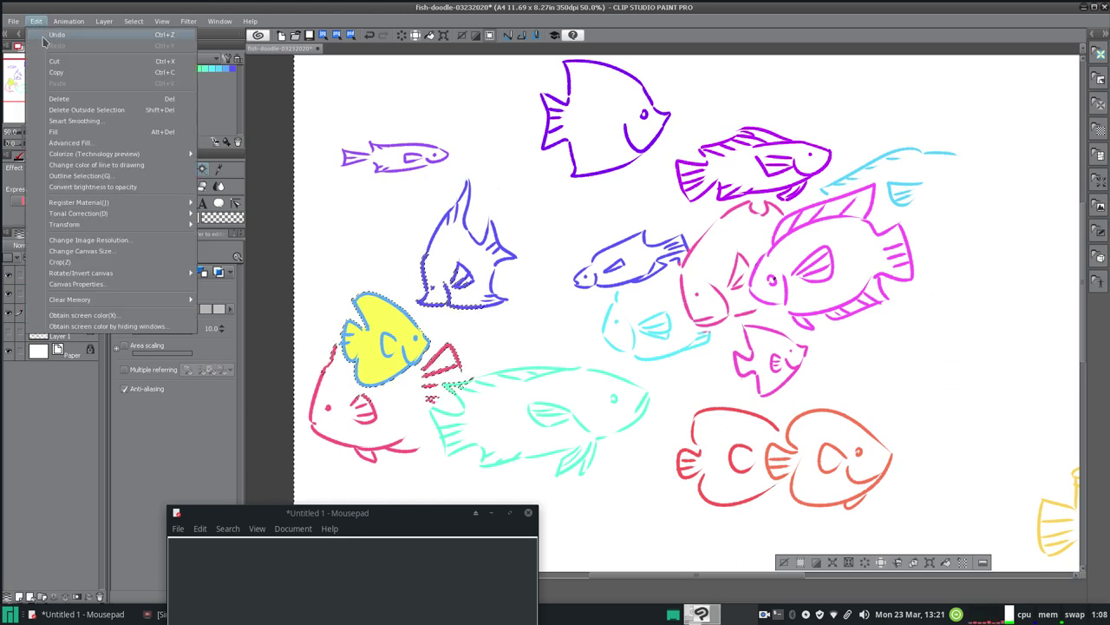
left_click(43, 38)
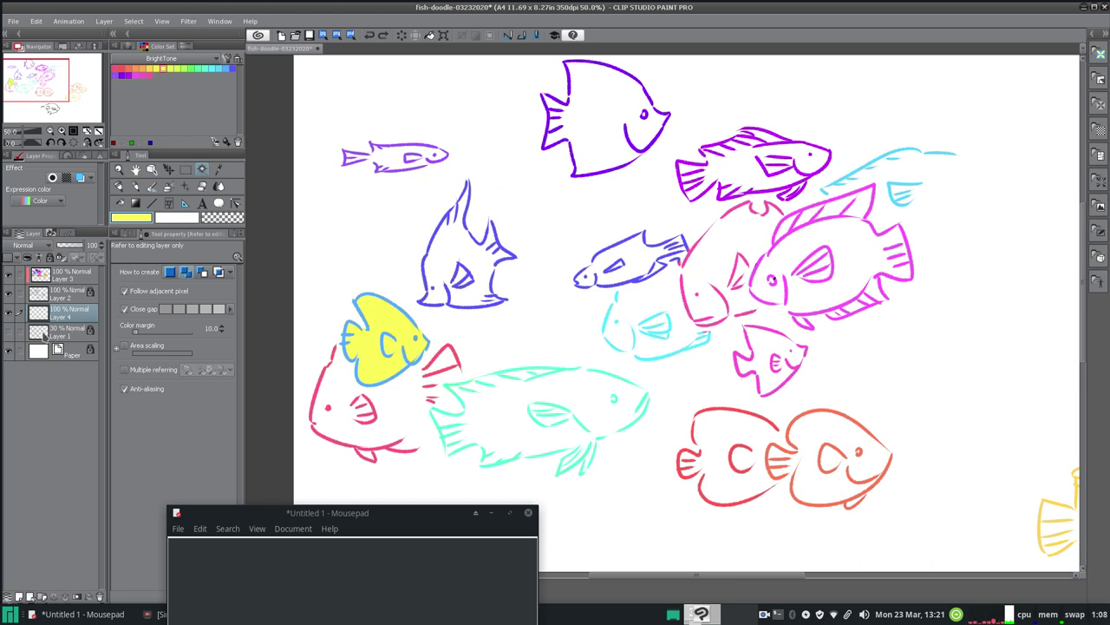
- Draw a side fin and short fin rays on the purple angelfish on Layer 2 with the Textured pen at size 17
left_click(64, 294)
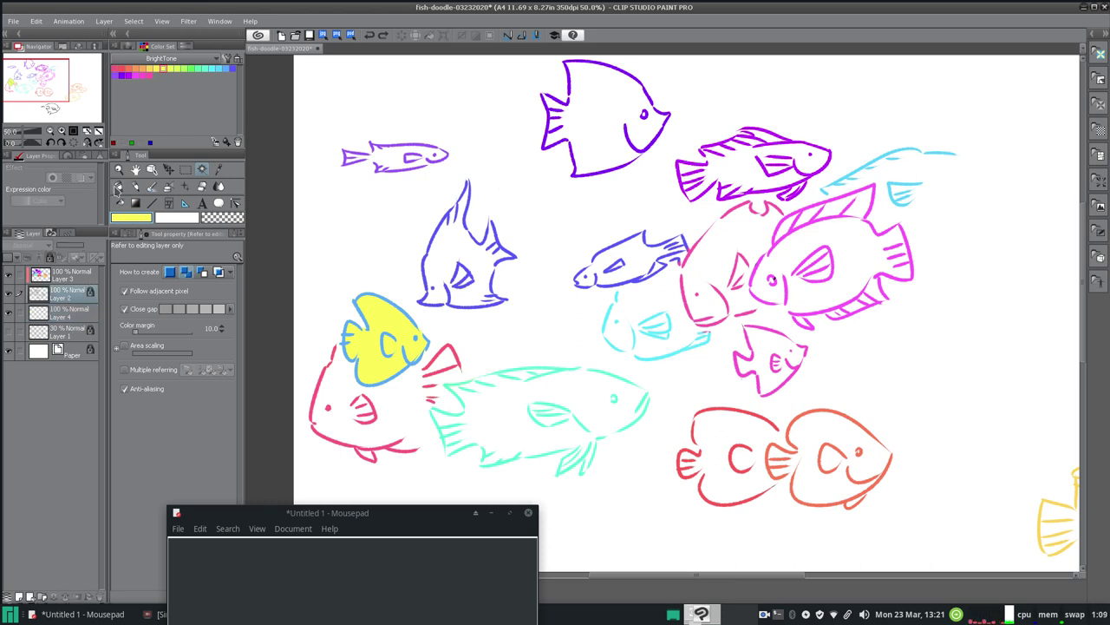
left_click(133, 188)
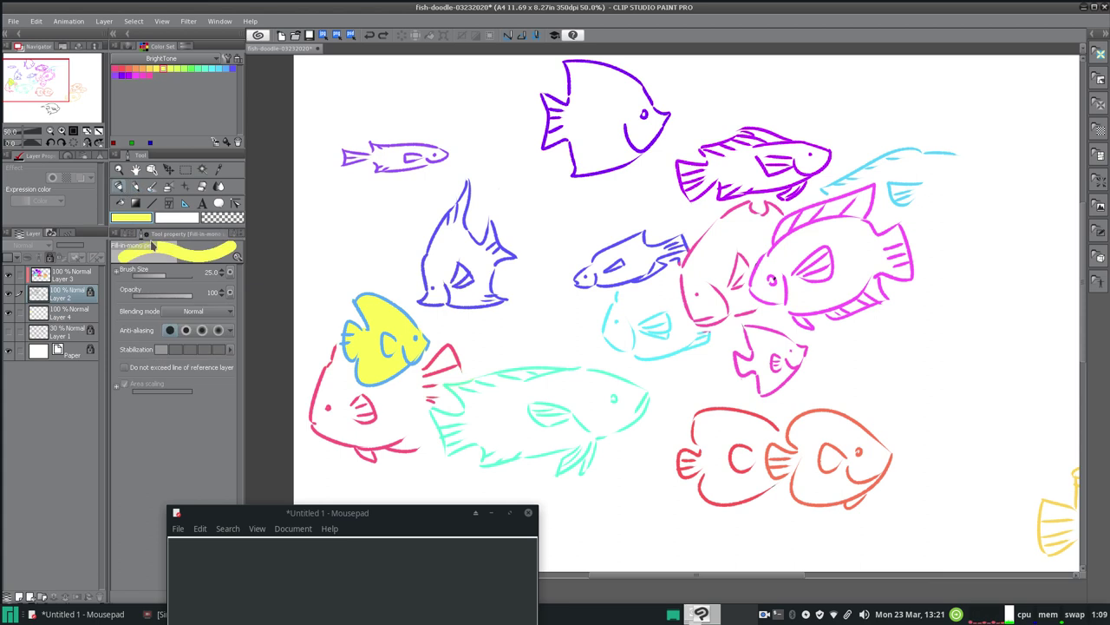
left_click(132, 235)
left_click(138, 249)
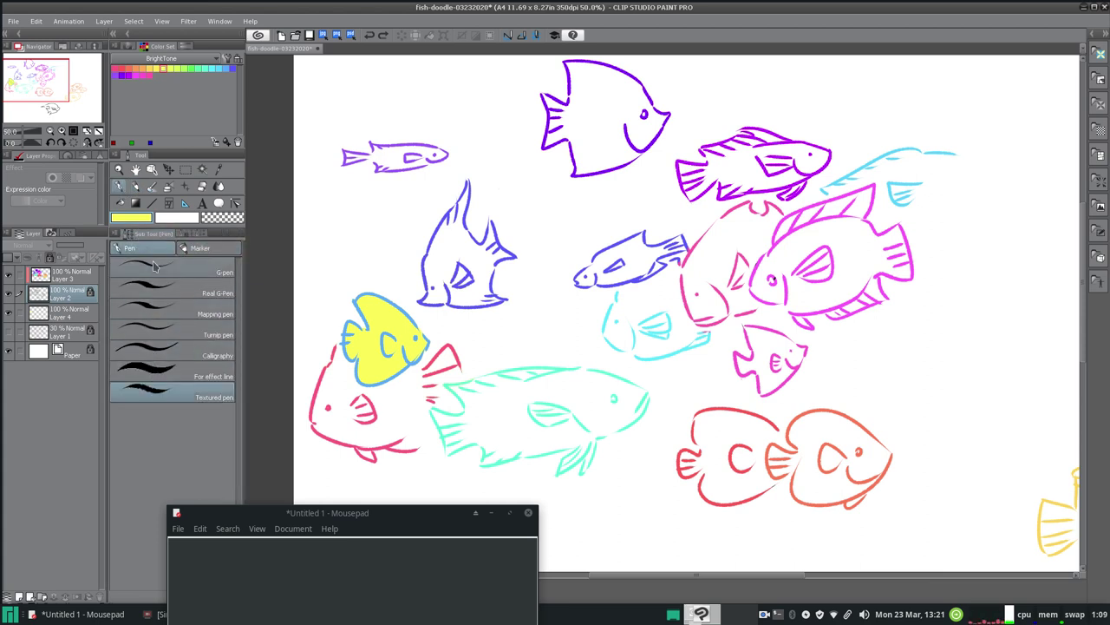
left_click(185, 235)
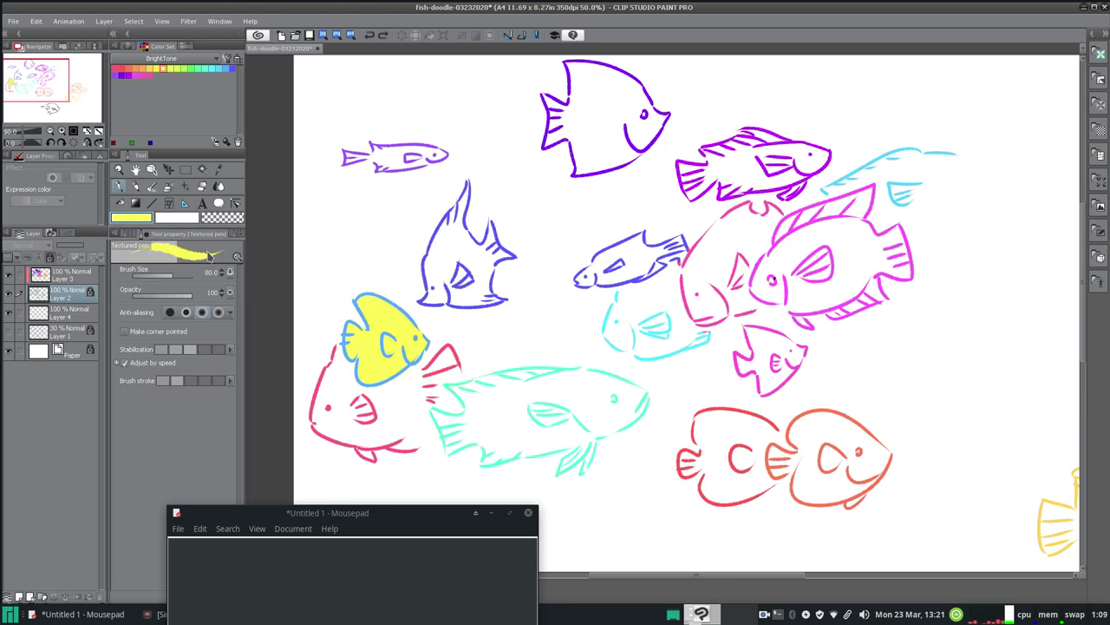
left_click(187, 234)
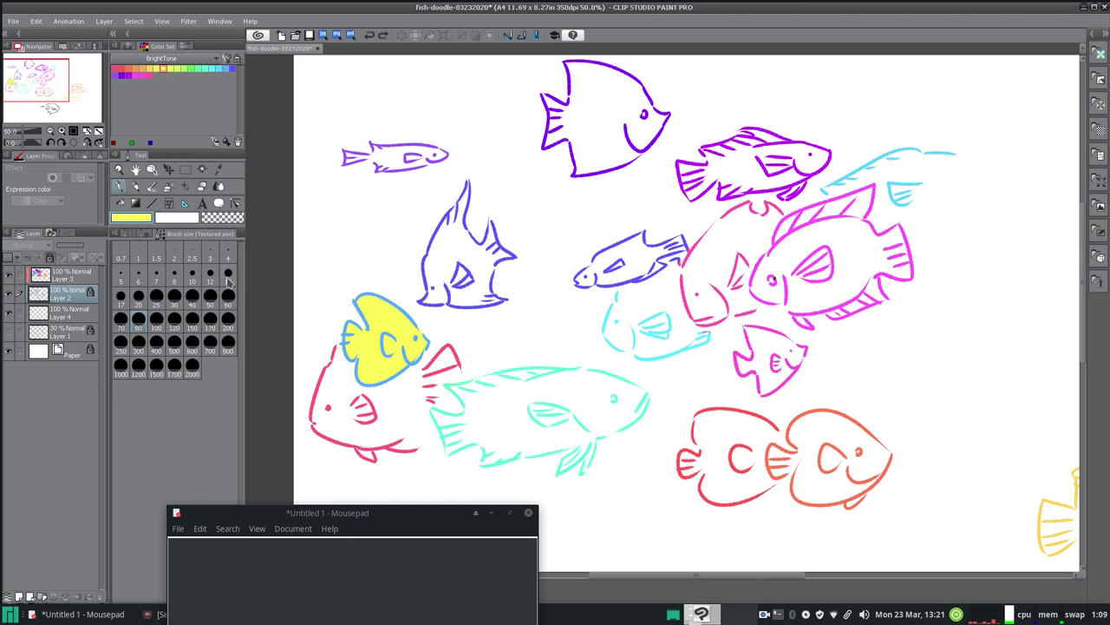
left_click(121, 296)
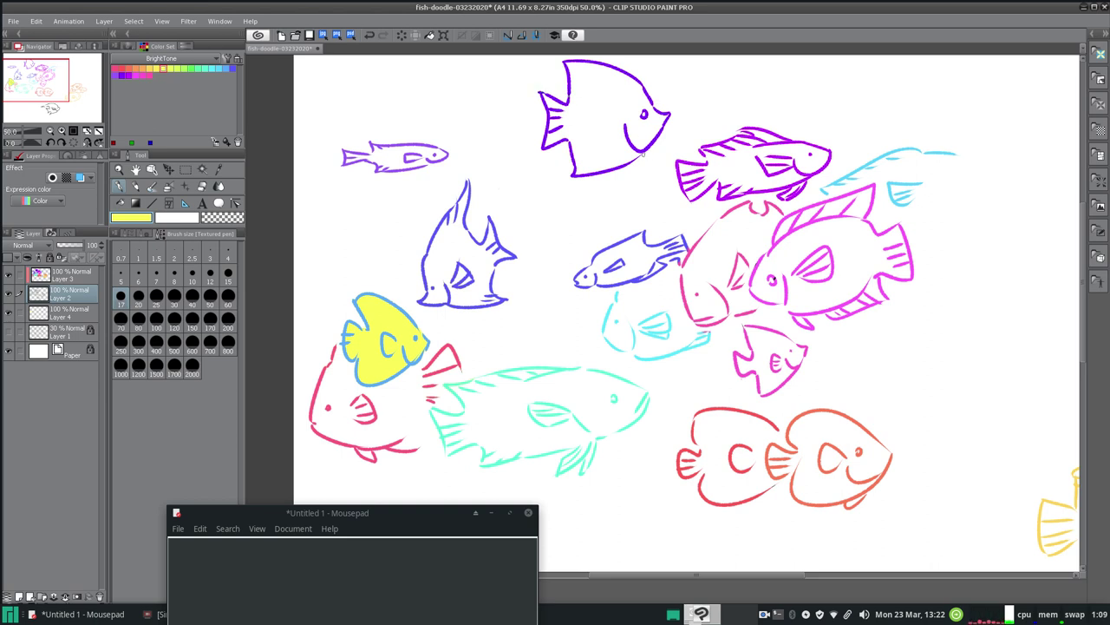
mouse_move(617, 116)
left_mouse_down()
mouse_move(591, 145)
mouse_move(622, 123)
mouse_move(607, 130)
mouse_move(609, 120)
left_mouse_up()
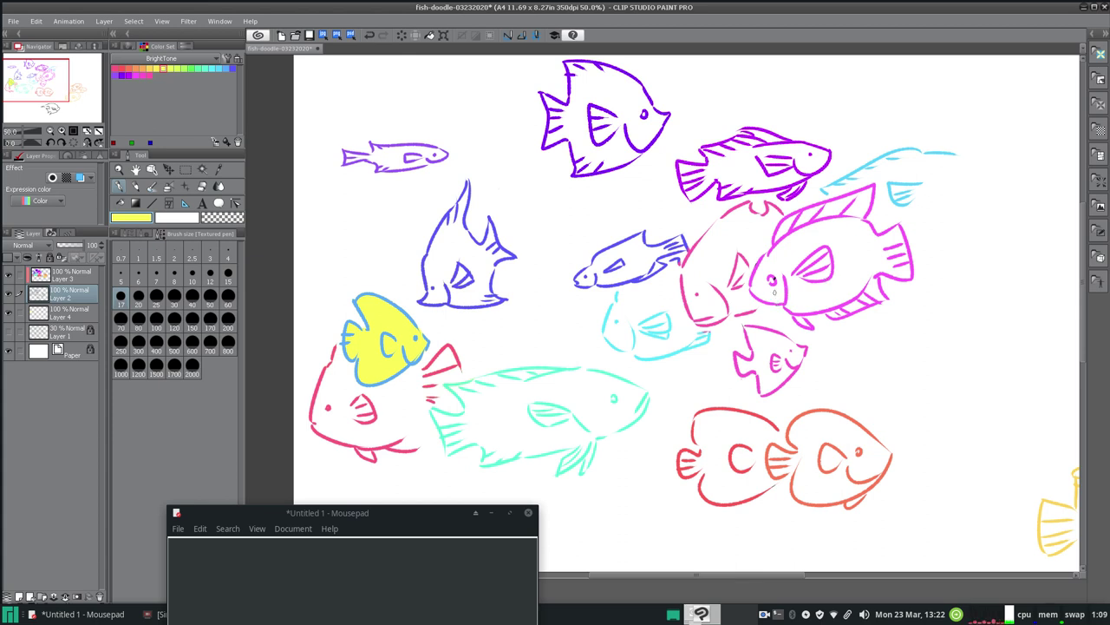
- Touch up the line under the magenta fish's chin and clean it with the Hard eraser at size 25
left_click_drag(776, 310, 797, 314)
left_click(201, 186)
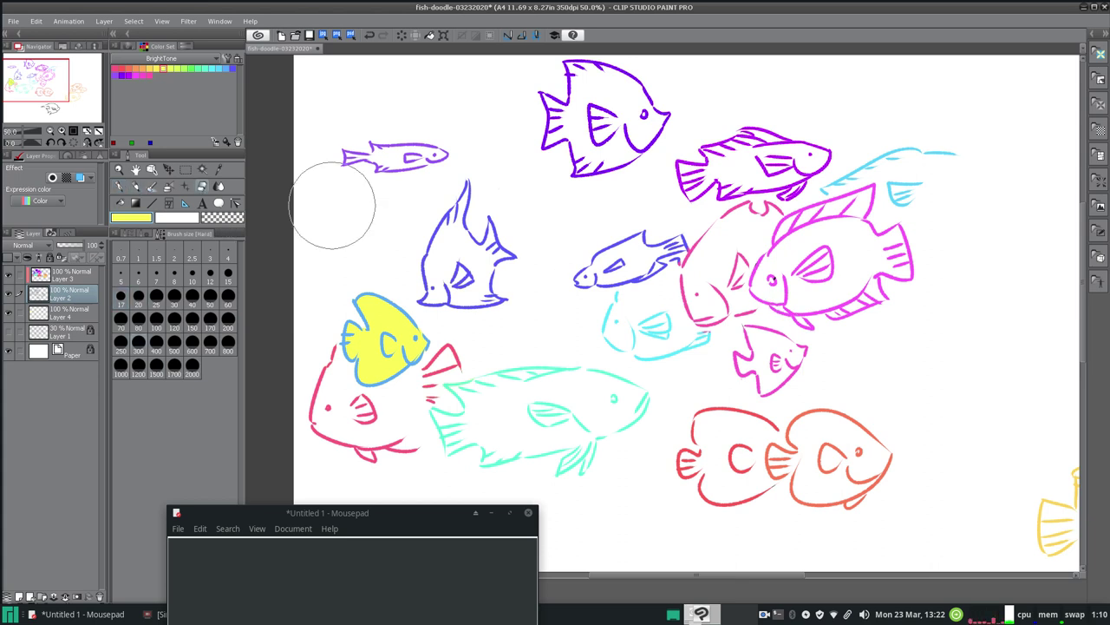
left_click(156, 295)
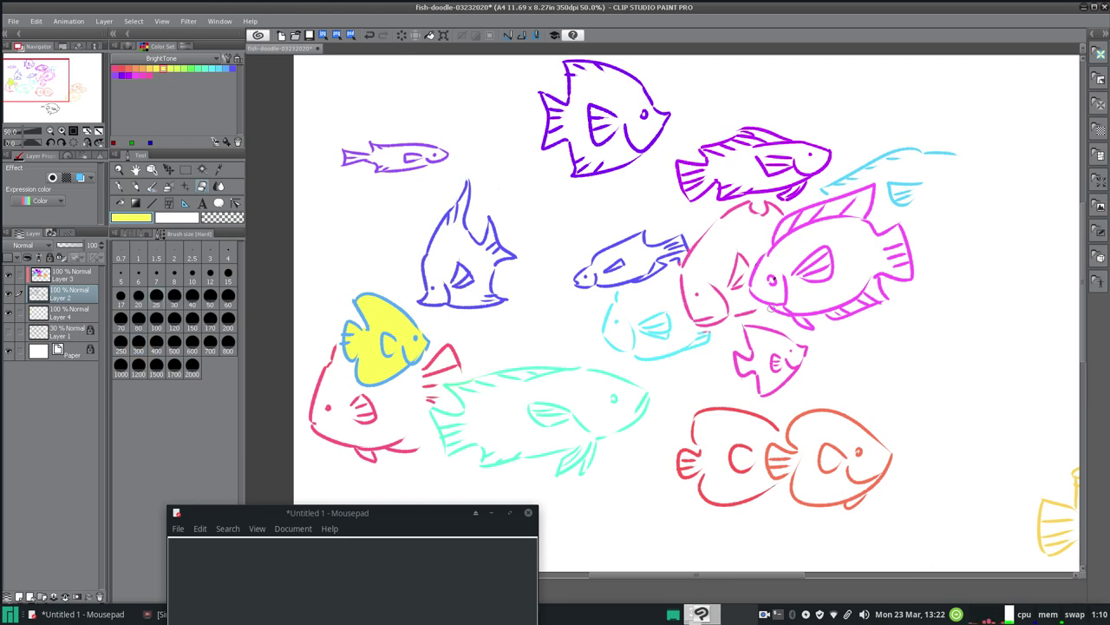
left_click_drag(771, 298, 799, 306)
- Try redrawing the magenta fish's lower jaw with the Textured pen and undo both strokes
left_click(122, 190)
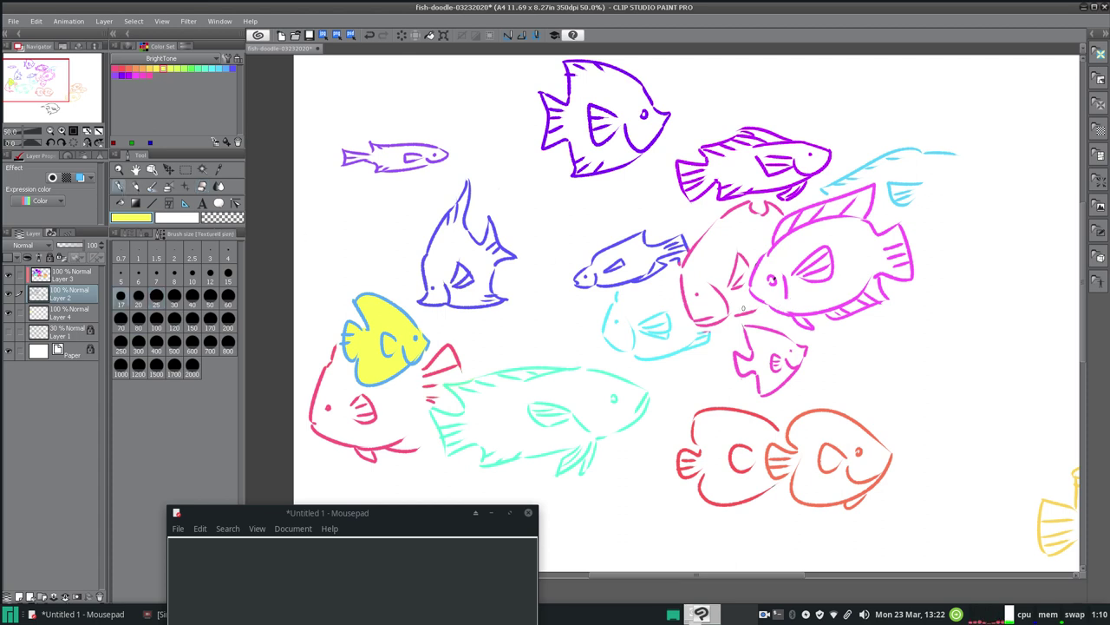
left_click_drag(784, 312, 785, 293)
key("ctrl+z")
left_click_drag(768, 303, 750, 288)
key("ctrl+z")
- Switch to Mousepad, move its window over the middle of the canvas and write "Let's take a break from this for now."
left_click_drag(332, 519, 522, 317)
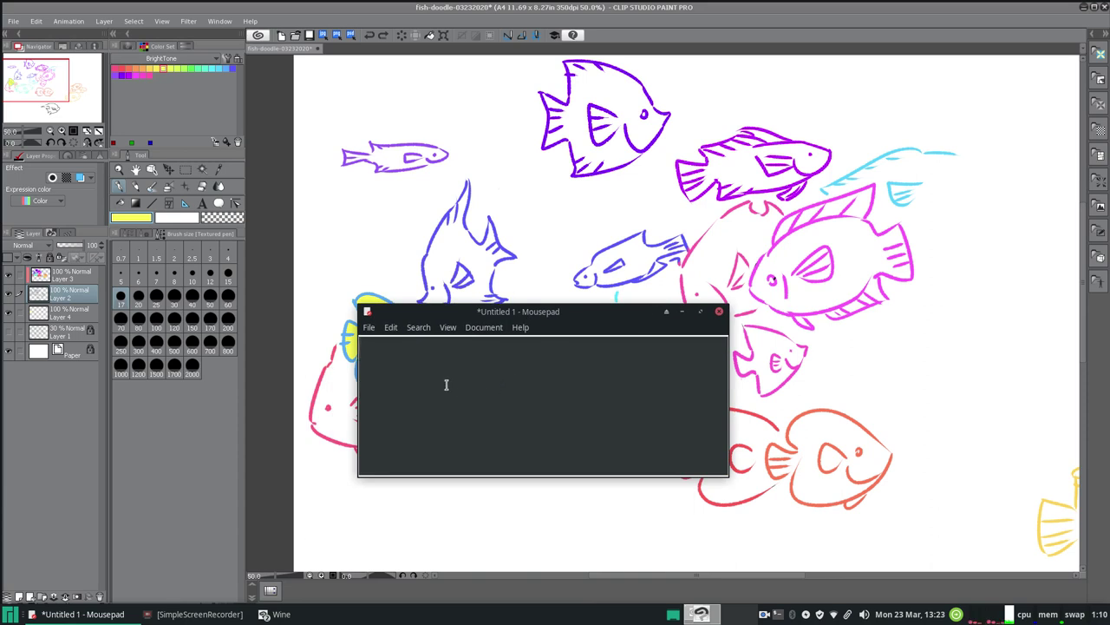
type("Let's take a br")
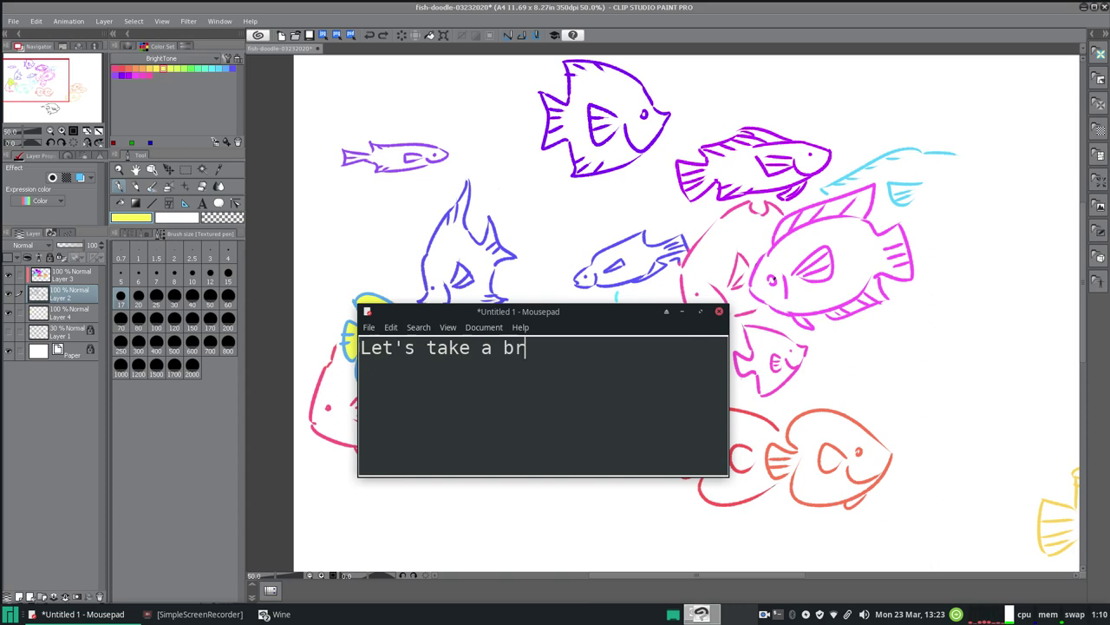
type("eak from thi")
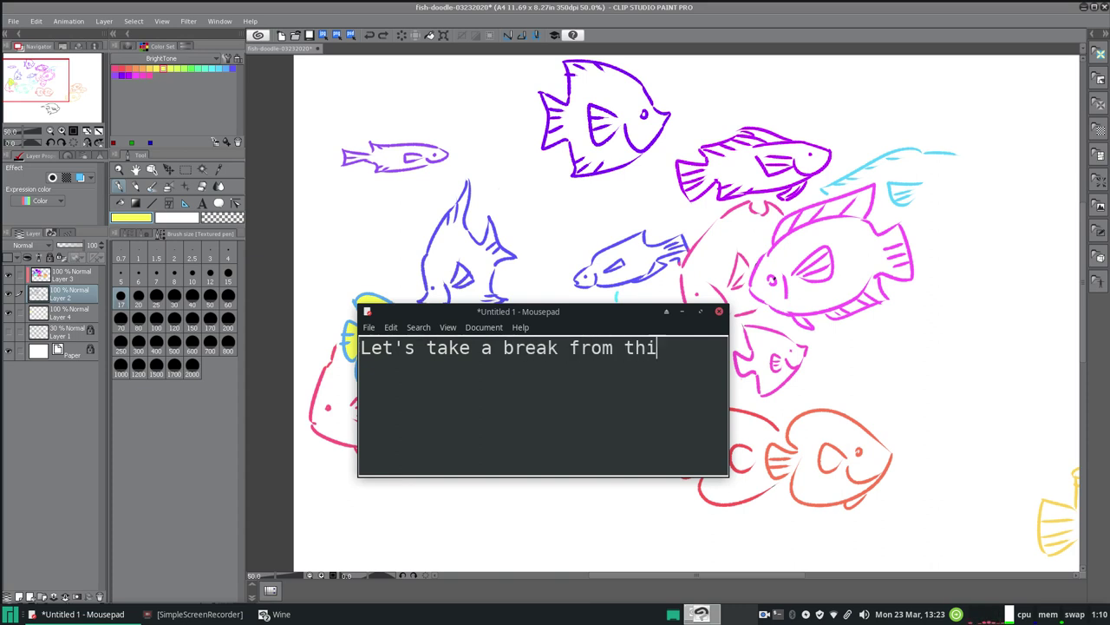
type("s for now.")
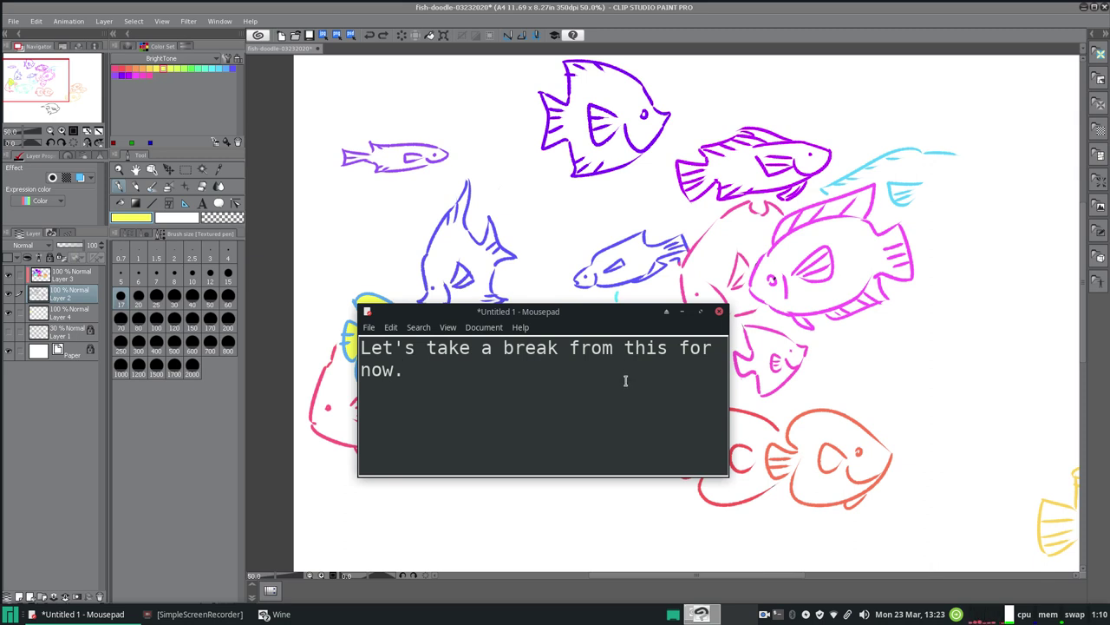
- Replace the note with "I hope this gave you a good idea about how functional it is and how buggy it may or may not be."
key("ctrl+a")
type("I hope ")
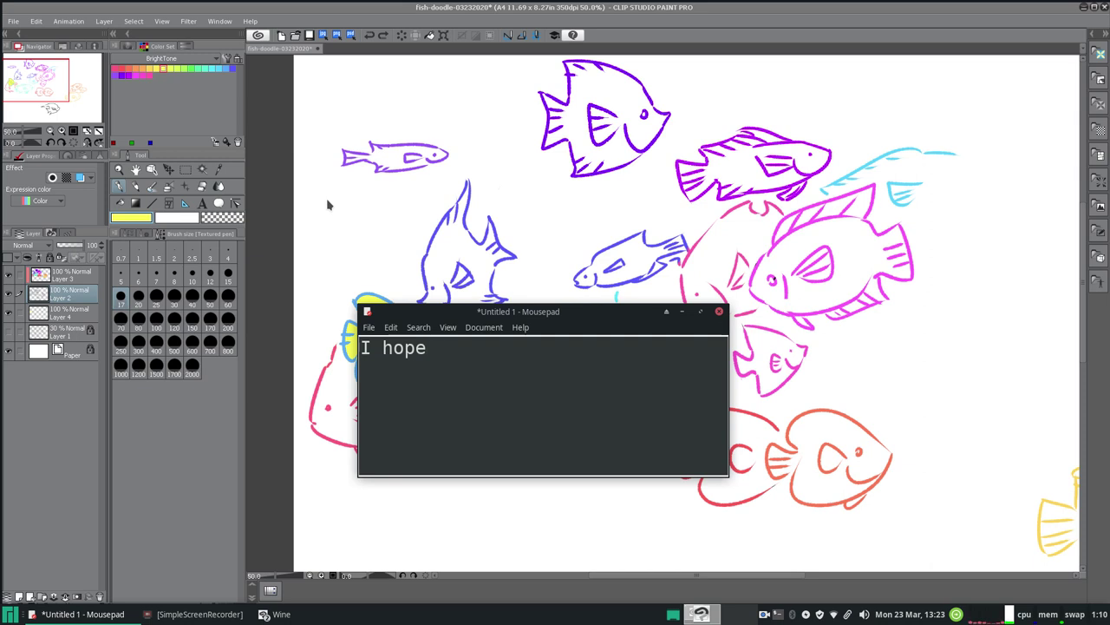
type("this gave you")
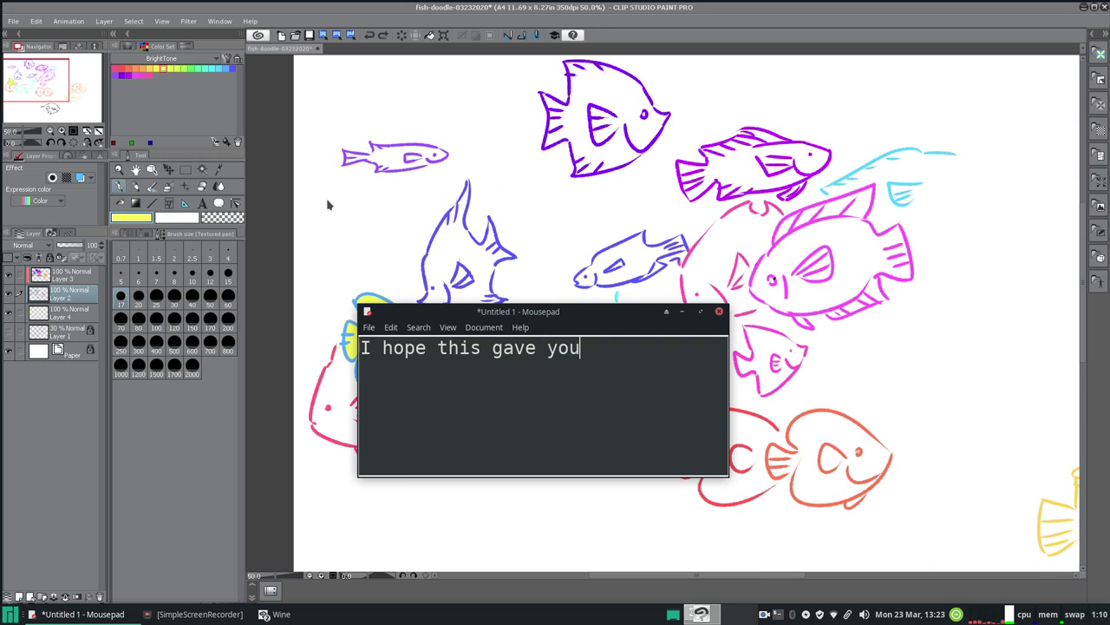
type(" a good idea about ")
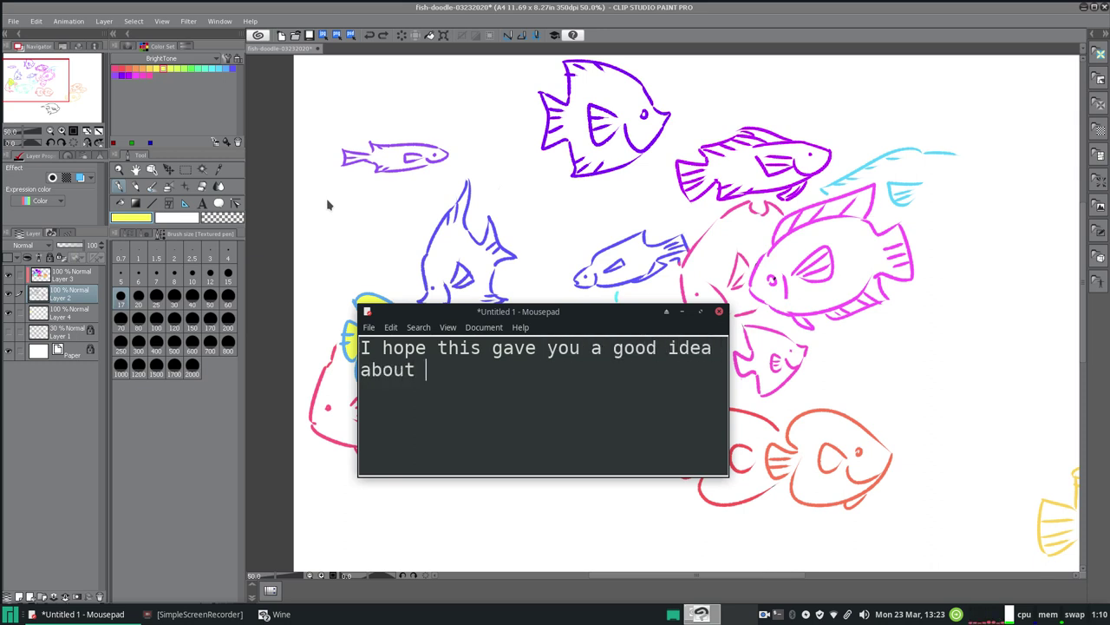
type("how fin")
key("BackSpace")
key("BackSpace")
type("unctional i")
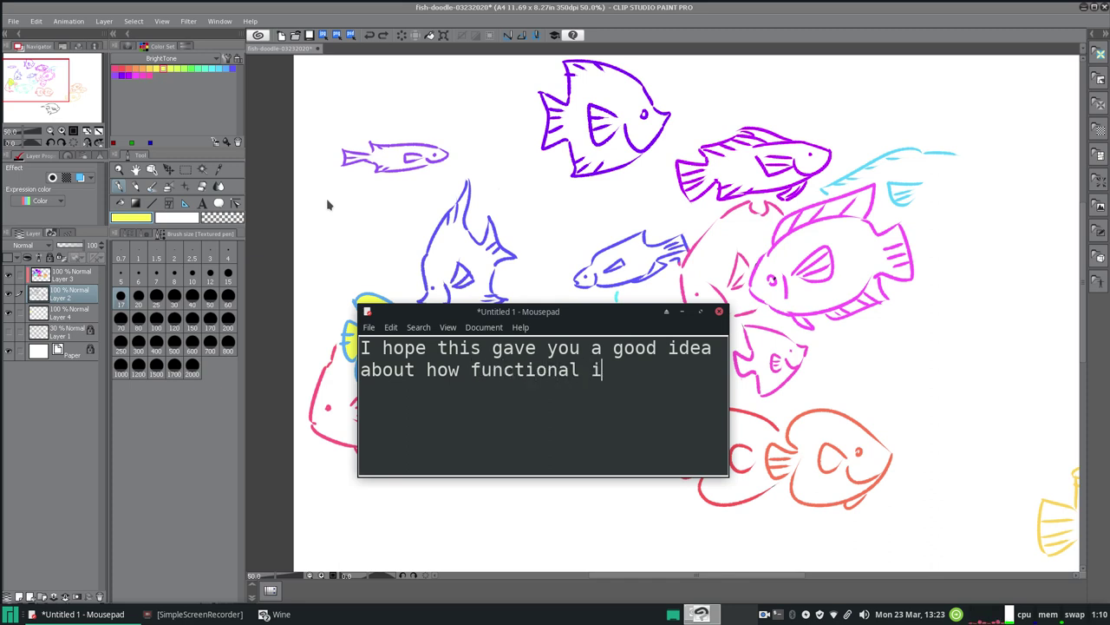
type("t is and h")
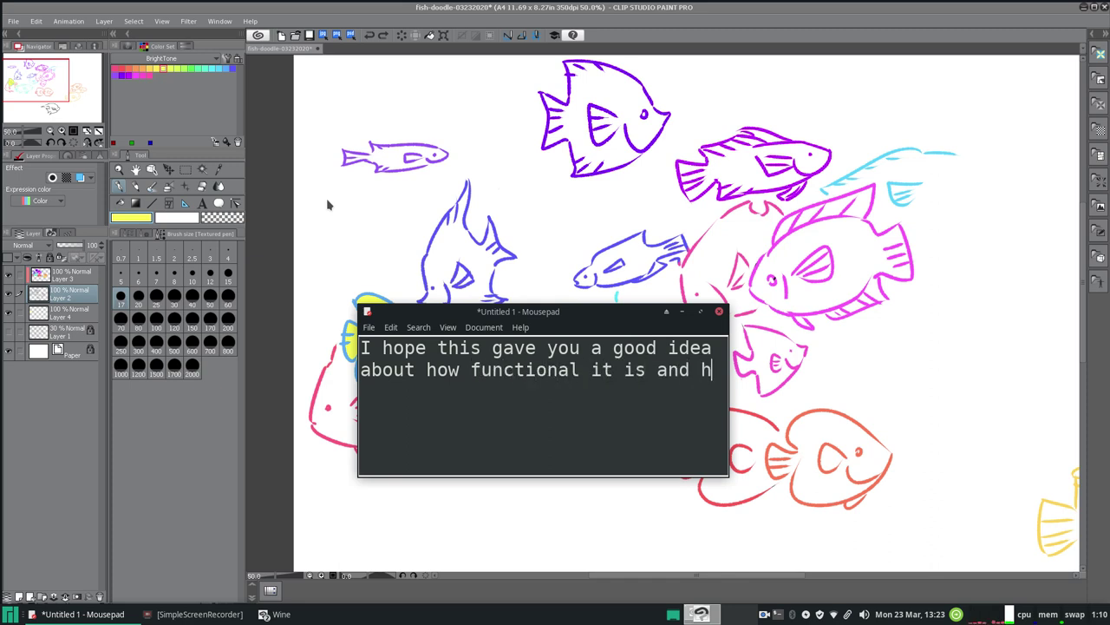
type("ow bug")
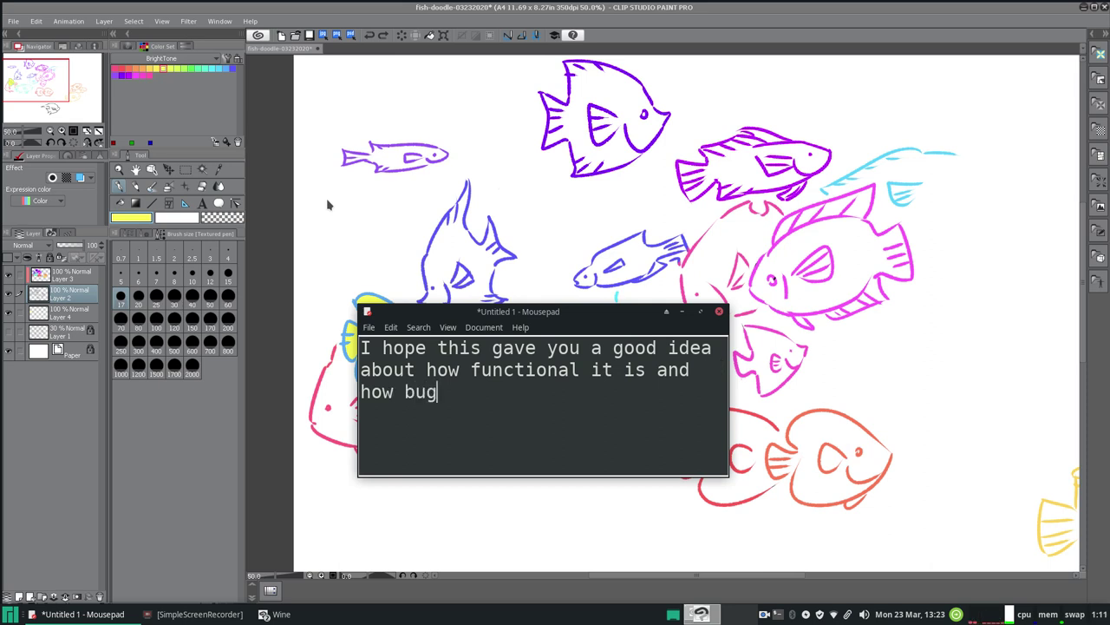
type("gy it may or ")
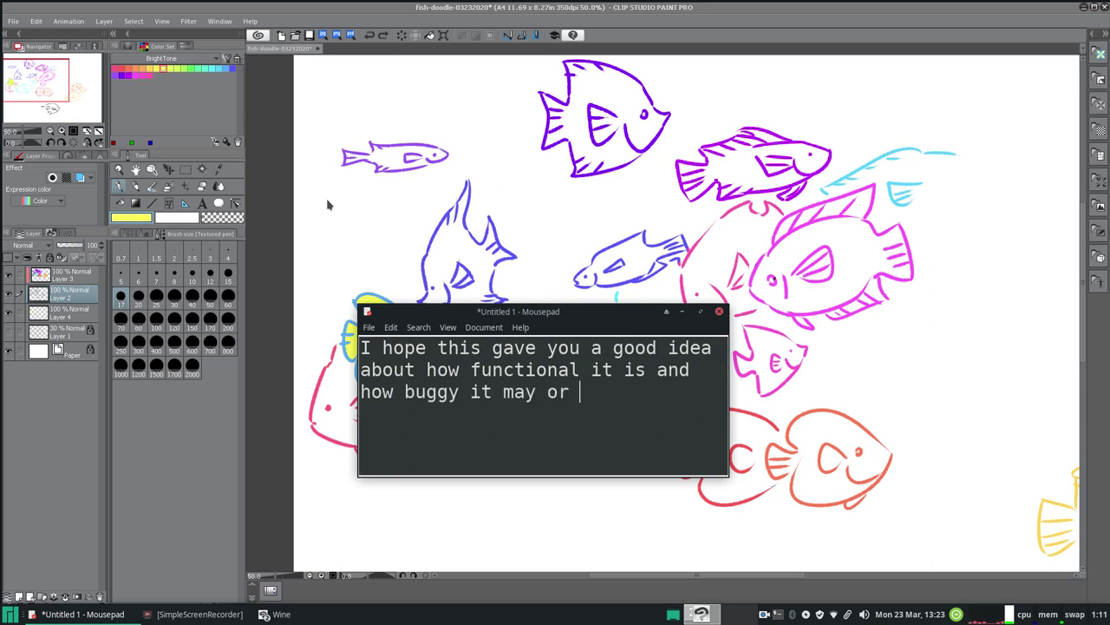
type("may not be.")
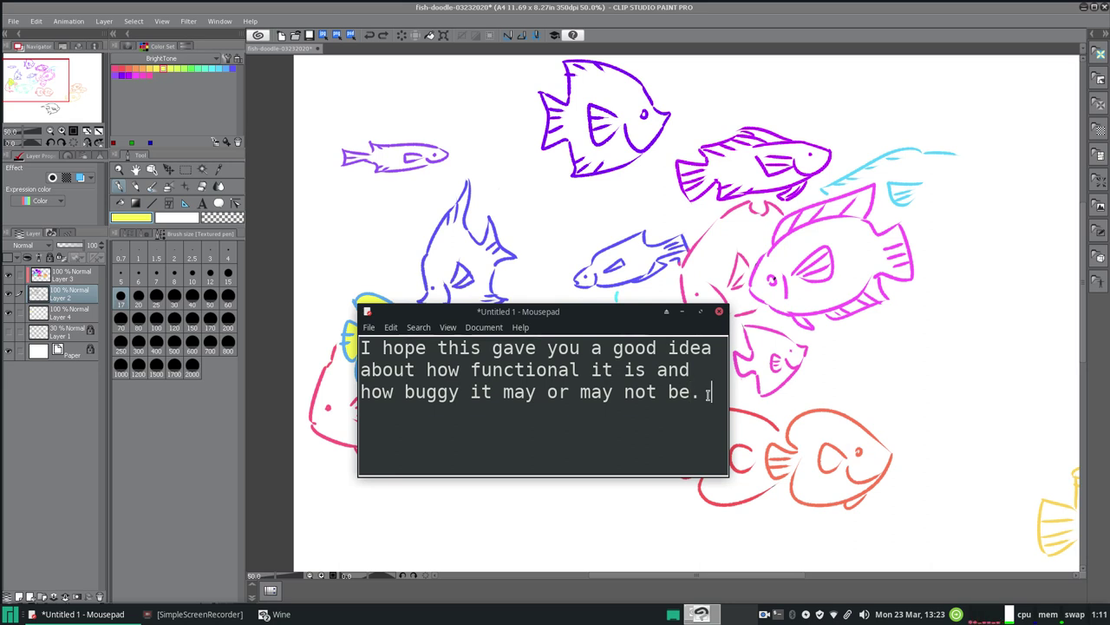
- Replace the note's text with "Thanks for watching!" and clear it again
key("ctrl+a")
key("BackSpace")
type("Th")
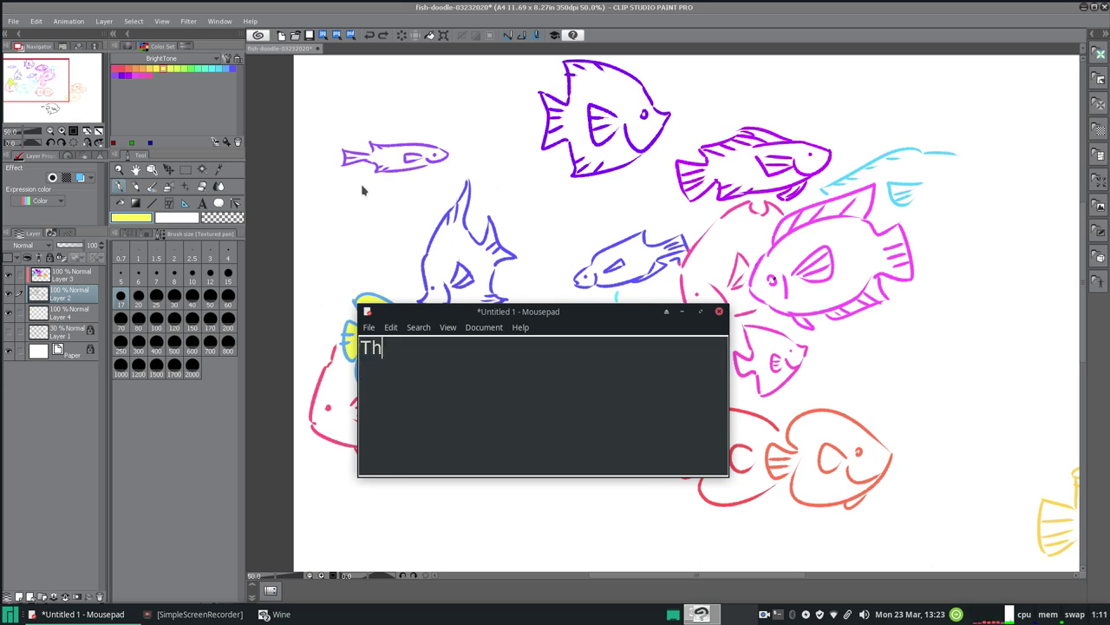
type("anks for w")
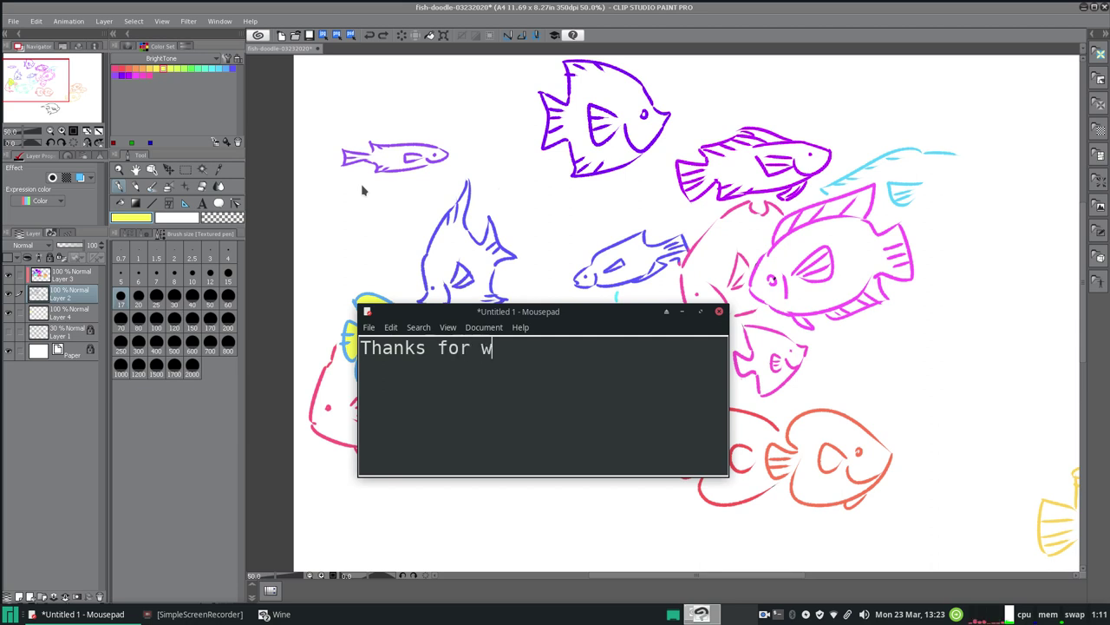
type("atching!")
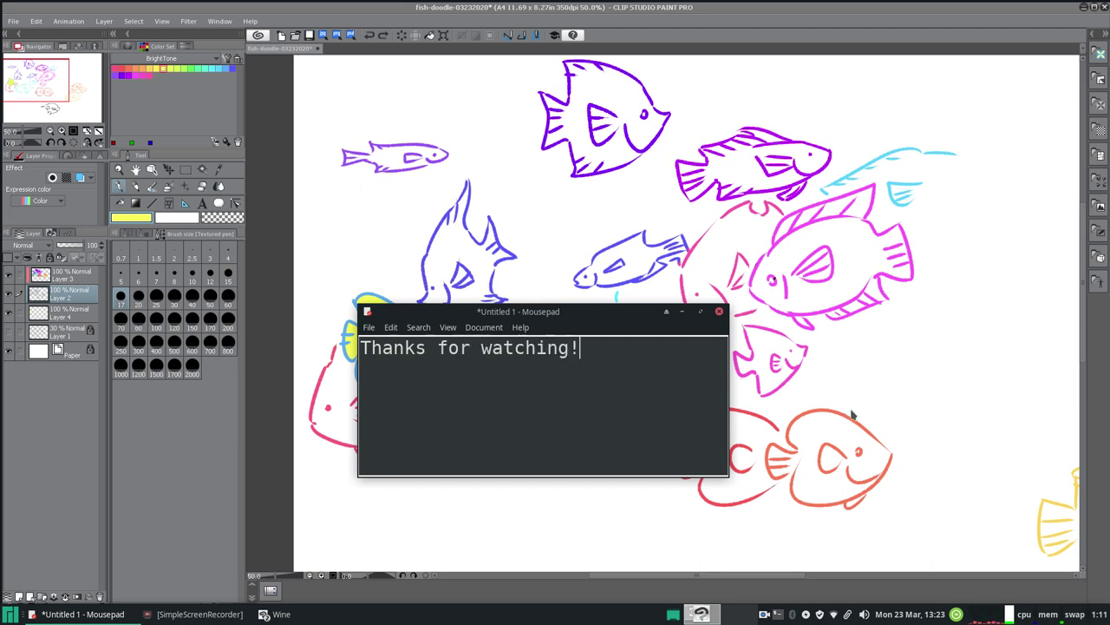
left_click_drag(630, 362, 351, 351)
key("BackSpace")
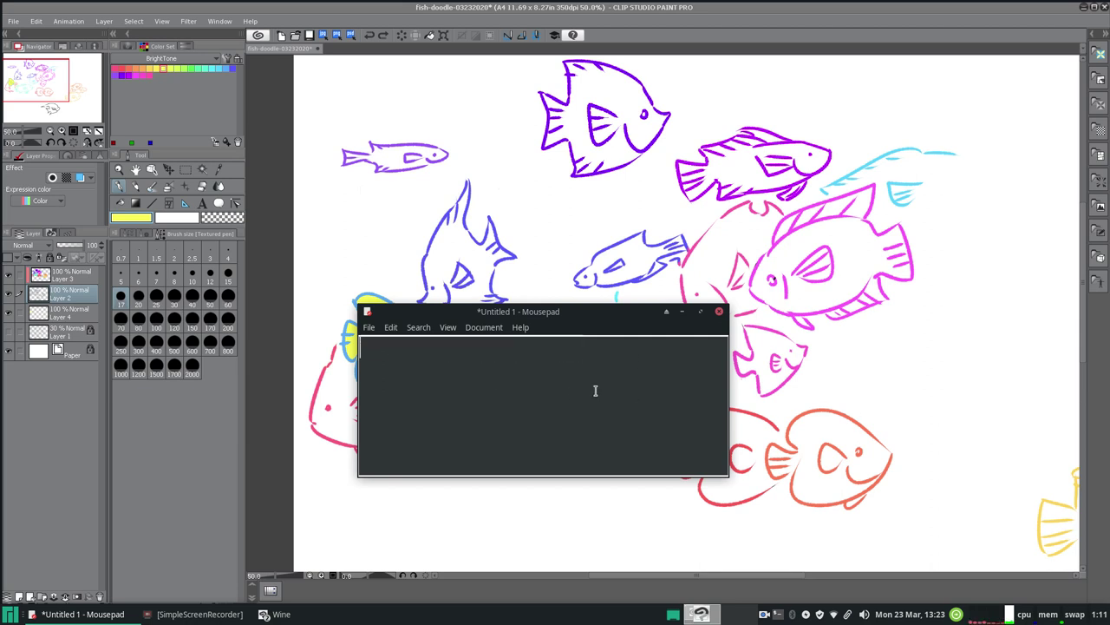
- Minimize Mousepad and switch to the SimpleScreenRecorder window
left_click(683, 311)
mouse_move(722, 576)
left_mouse_down()
mouse_move(800, 578)
mouse_move(712, 579)
mouse_move(731, 581)
left_mouse_up()
scroll(438, 545, "down", 1)
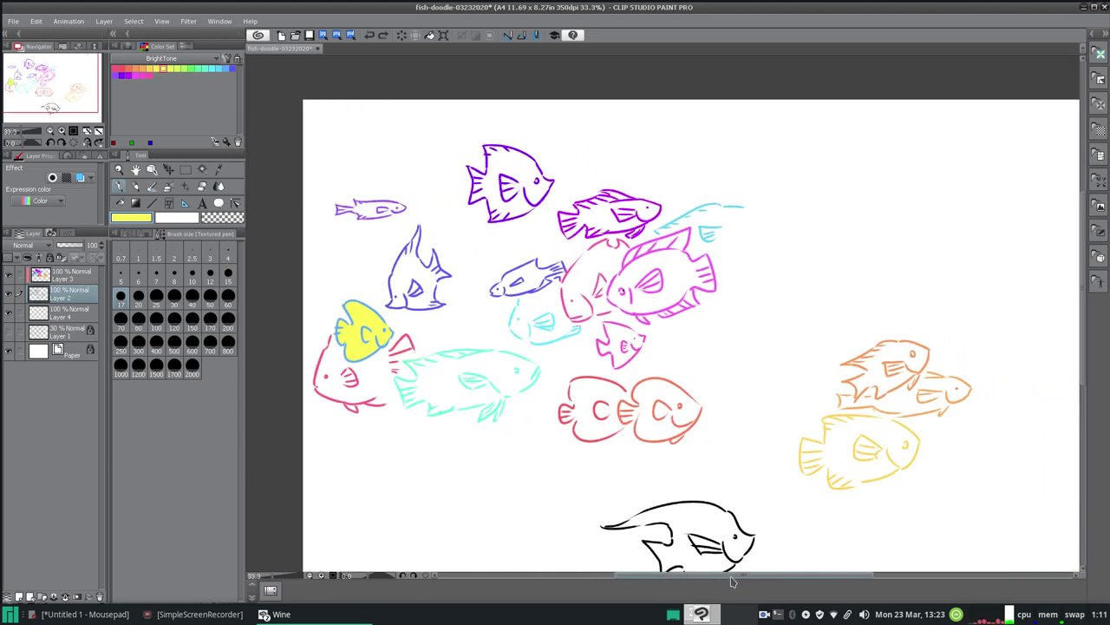
left_click(199, 613)
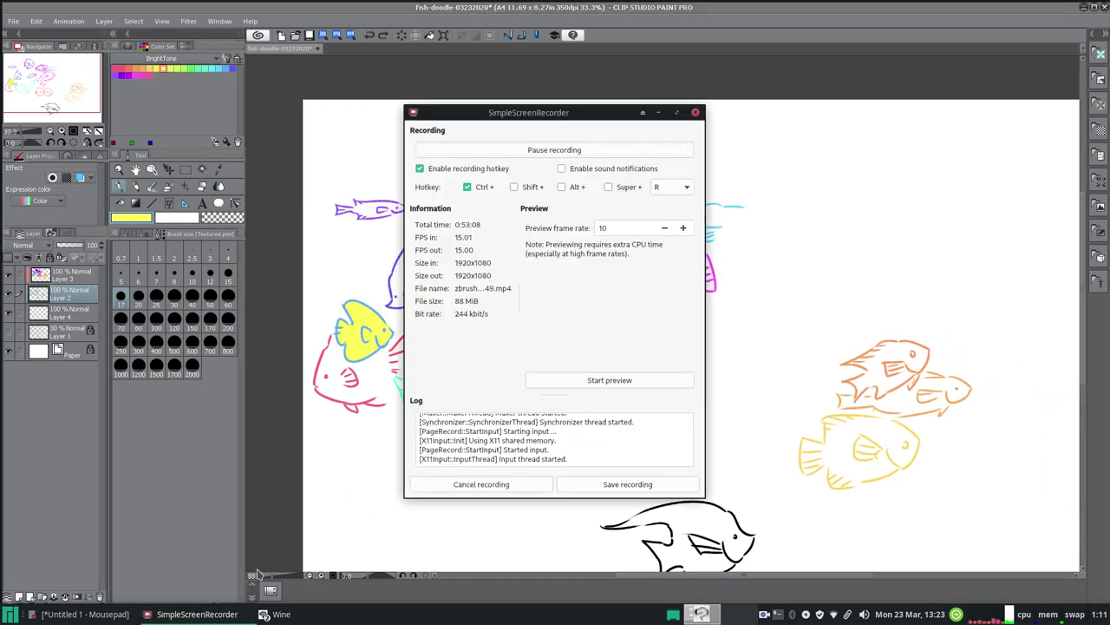